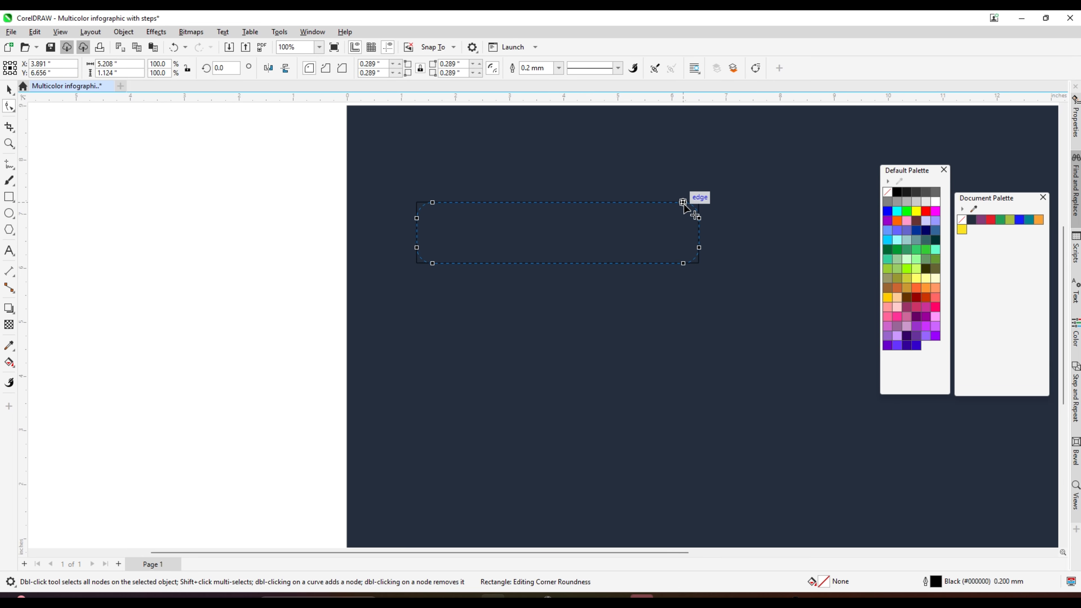
Fill the rounded rectangle white and remove its outline
left_click(9, 89)
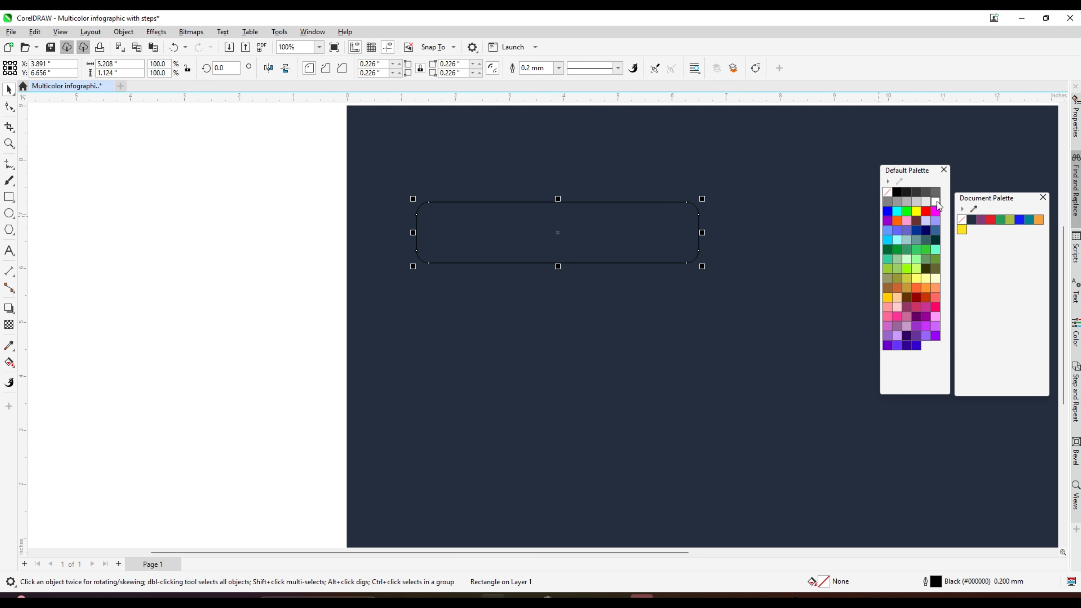
left_click(936, 202)
right_click(887, 192)
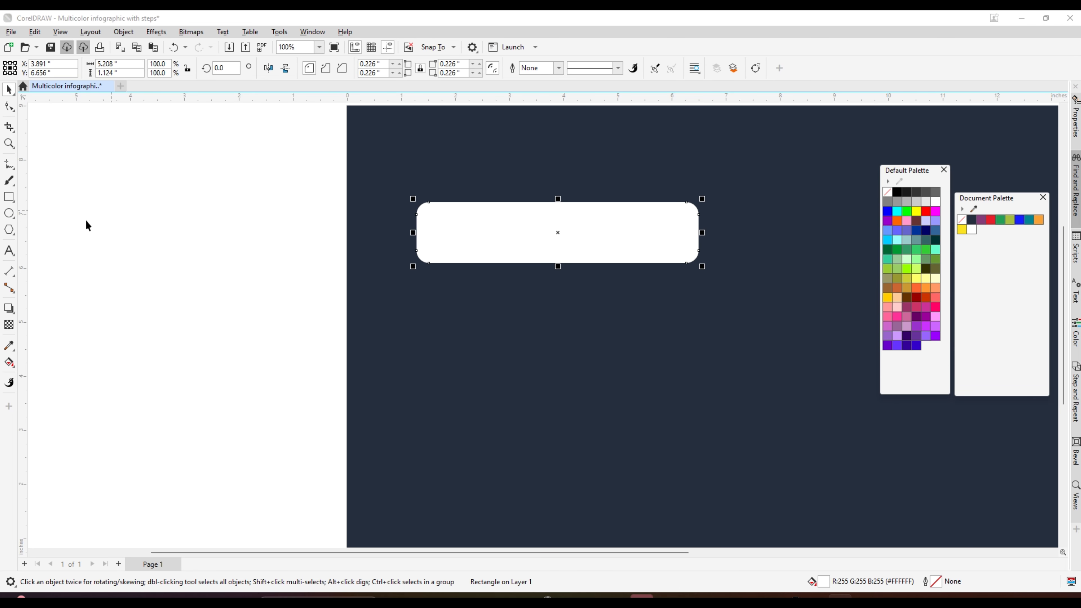
Draw a circle about 1.52 inches across over the white bar's left end and align it vertically centred with the bar
left_click(9, 213)
scroll(428, 246, "up", 3)
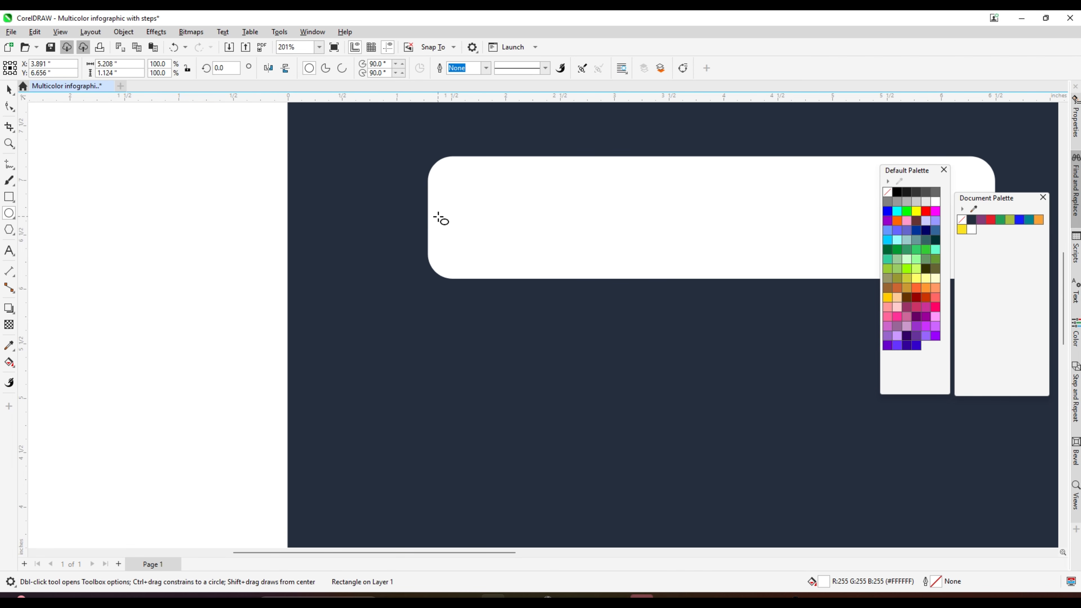
left_click_drag(437, 218, 476, 299)
key("space")
left_click(714, 227, "shift")
key("e")
scroll(700, 226, "down", 5)
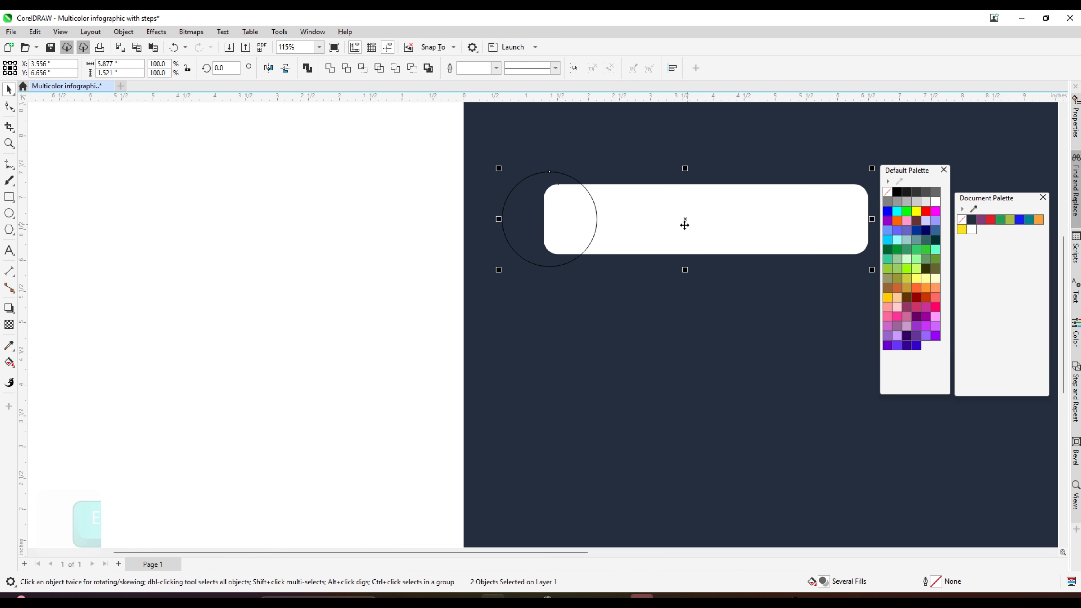
left_click(357, 241)
Apply a horizontal linear fountain fill to the circle, running from purple on its left to red on its right
scroll(613, 204, "up", 3)
left_click_drag(635, 270, 636, 270)
scroll(581, 254, "up", 2)
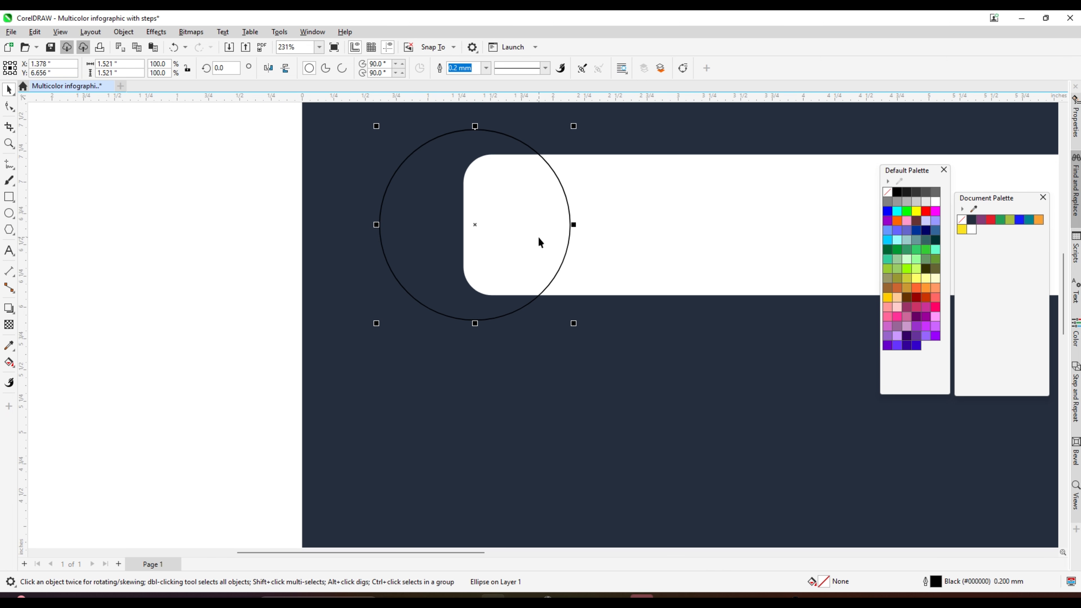
left_click(8, 362)
left_click(59, 355)
left_click_drag(426, 216, 567, 216)
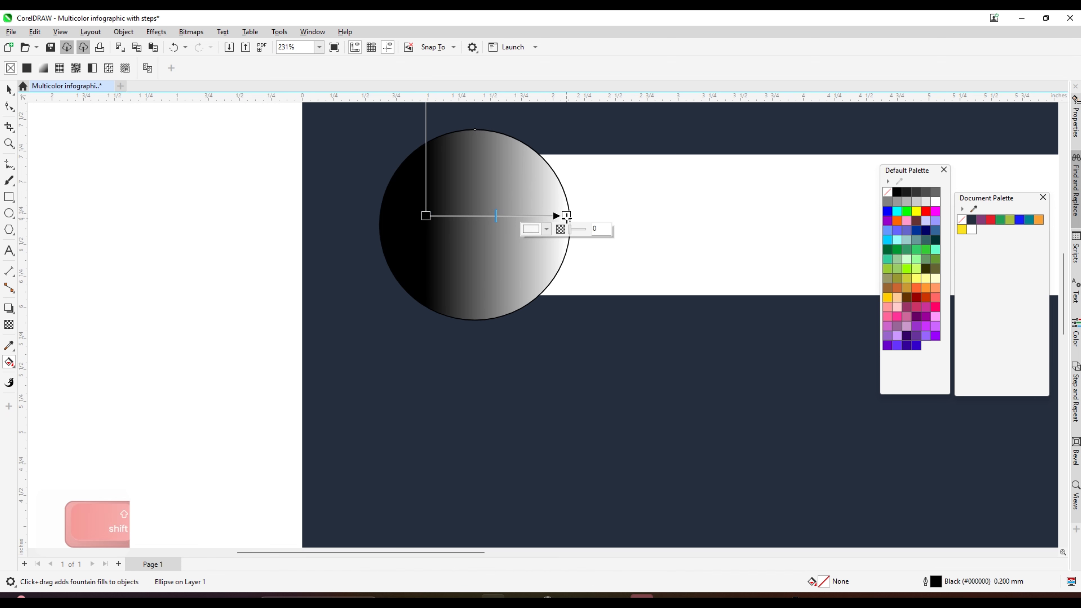
left_click(991, 220)
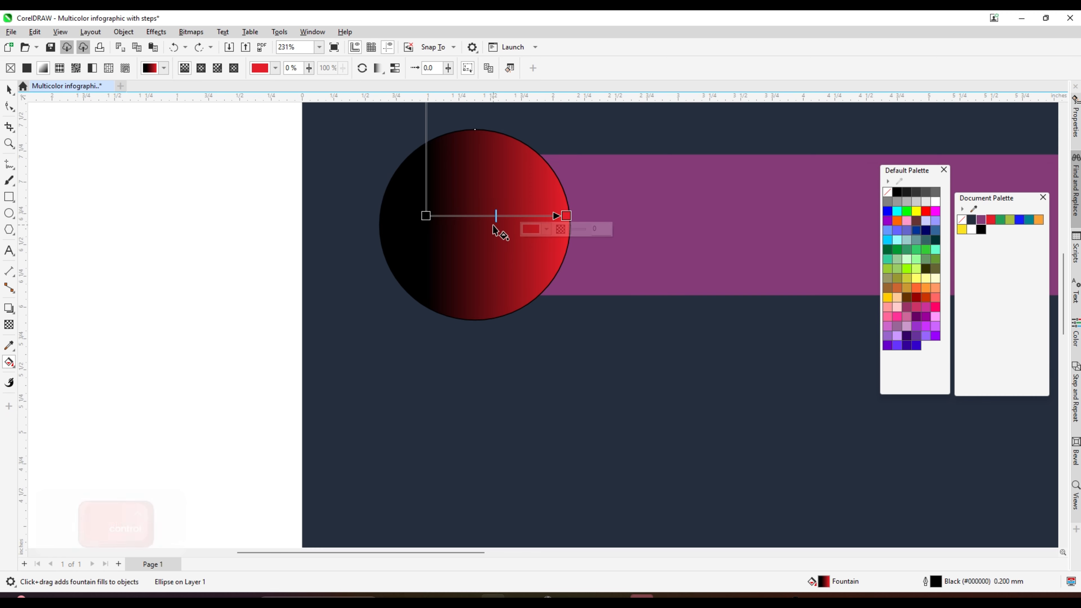
key("ctrl+z")
left_click(426, 216)
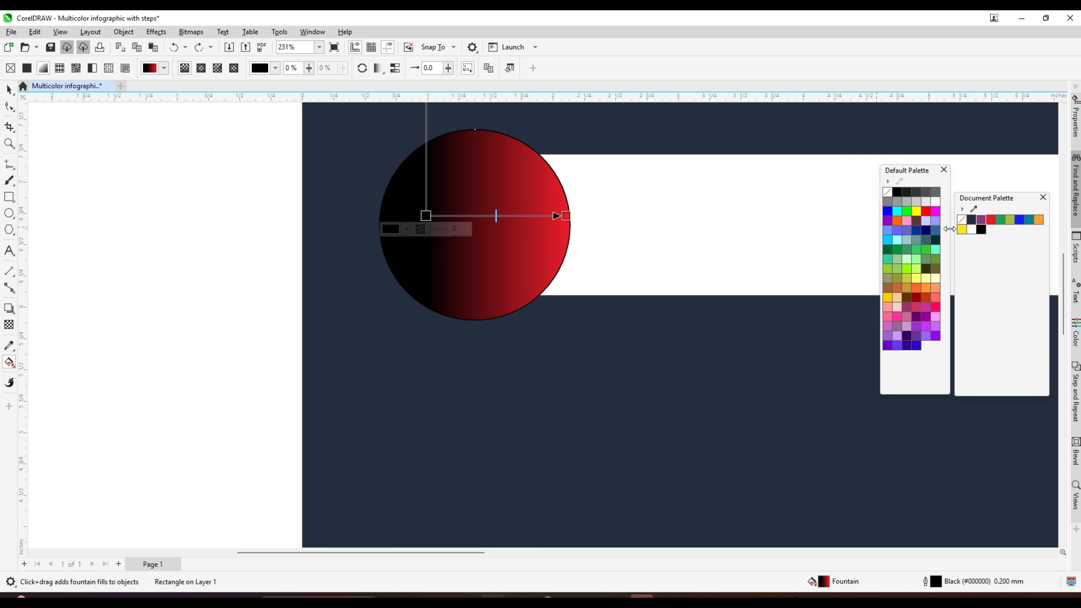
left_click(981, 219)
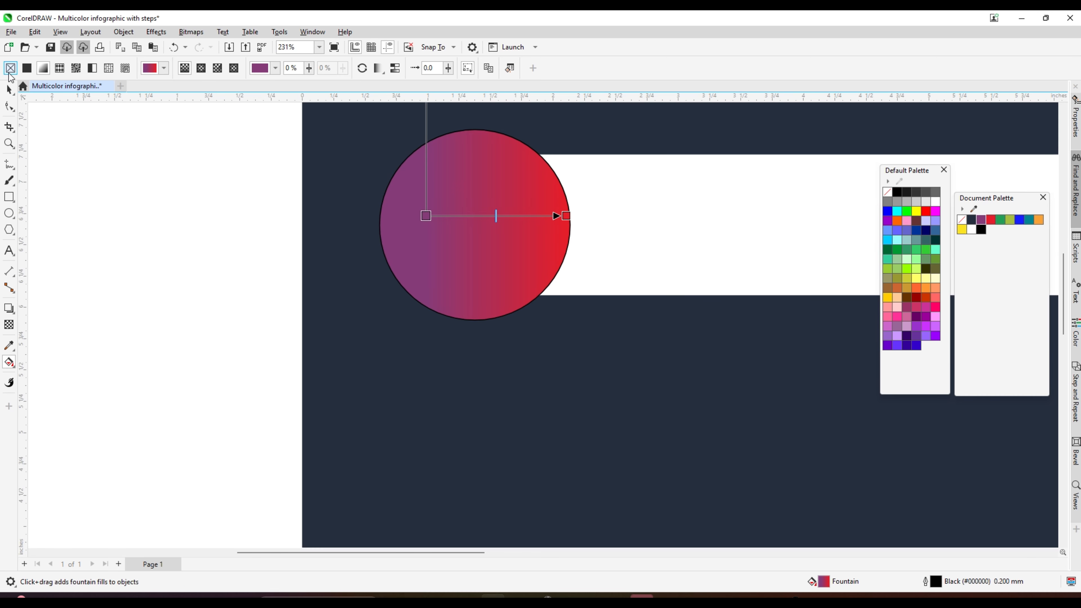
Remove the circle's outline and set both document duplicate distances to 0
left_click(9, 90)
scroll(404, 168, "down", 3)
key("Escape")
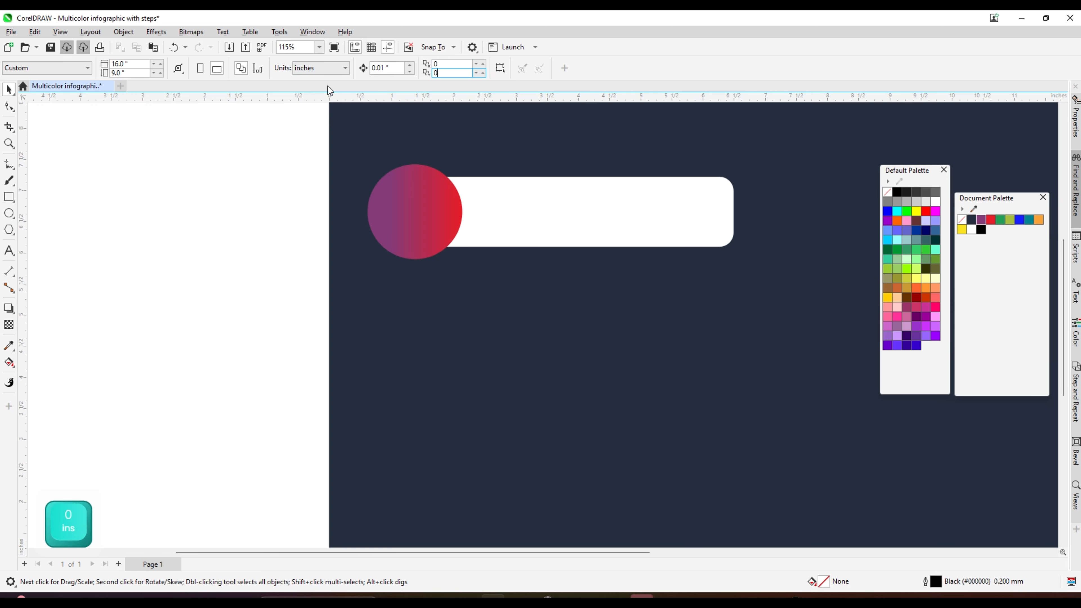
Duplicate the gradient circle in place and enlarge the copy from its centre to about 1.96 inches across
left_click(400, 192)
scroll(384, 157, "up", 2)
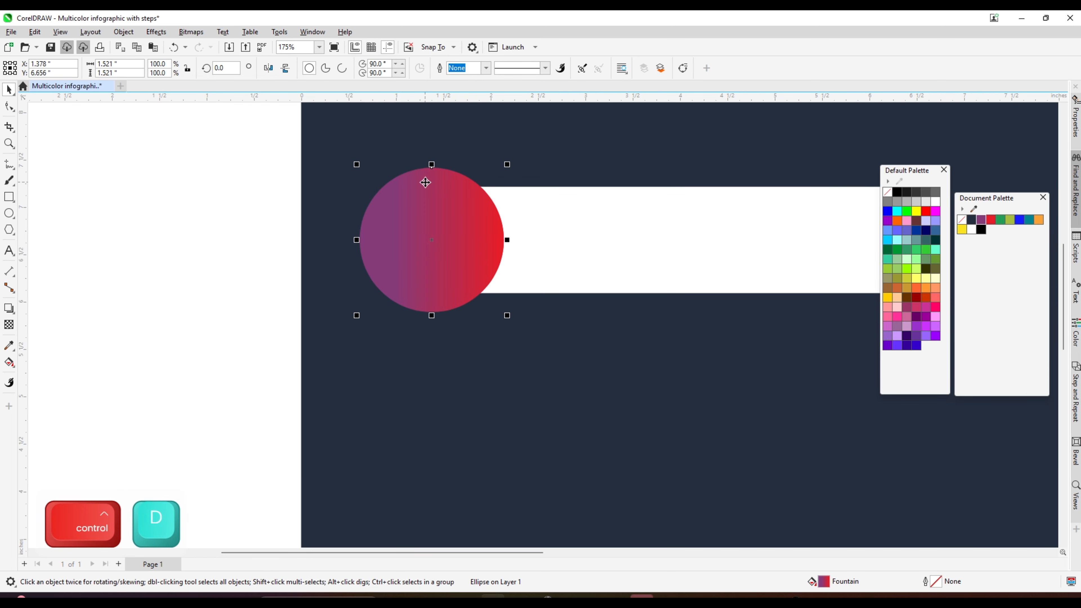
scroll(493, 147, "up", 1)
scroll(493, 147, "up", 1)
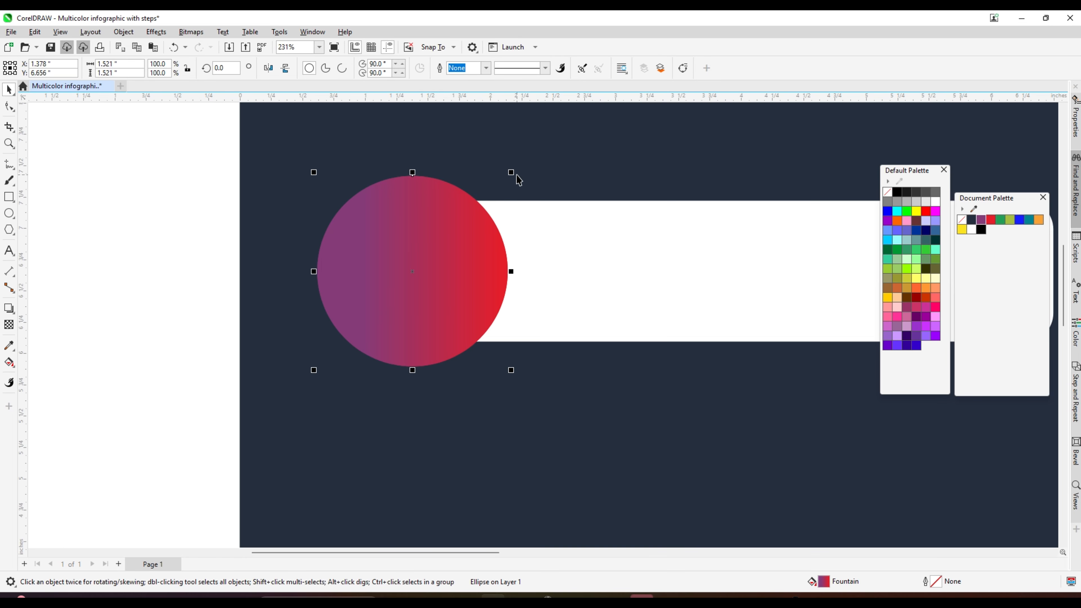
left_click_drag(513, 172, 541, 147)
scroll(478, 186, "down", 1)
Send the enlarged circle behind the gradient circle and fill it white
key("ctrl+Page_Up")
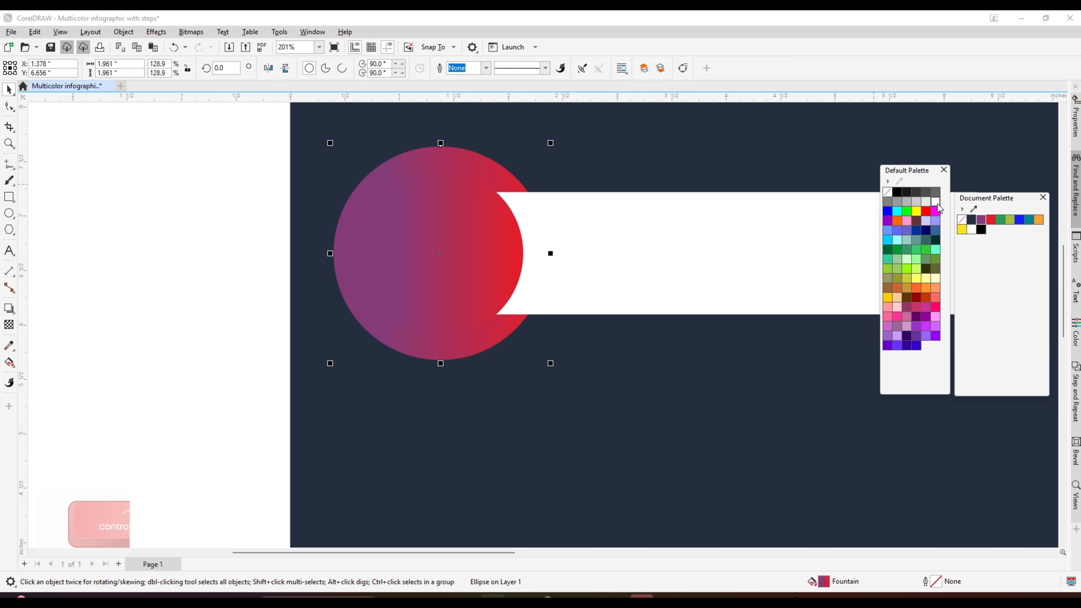
scroll(540, 211, "down", 3)
scroll(539, 213, "up", 1)
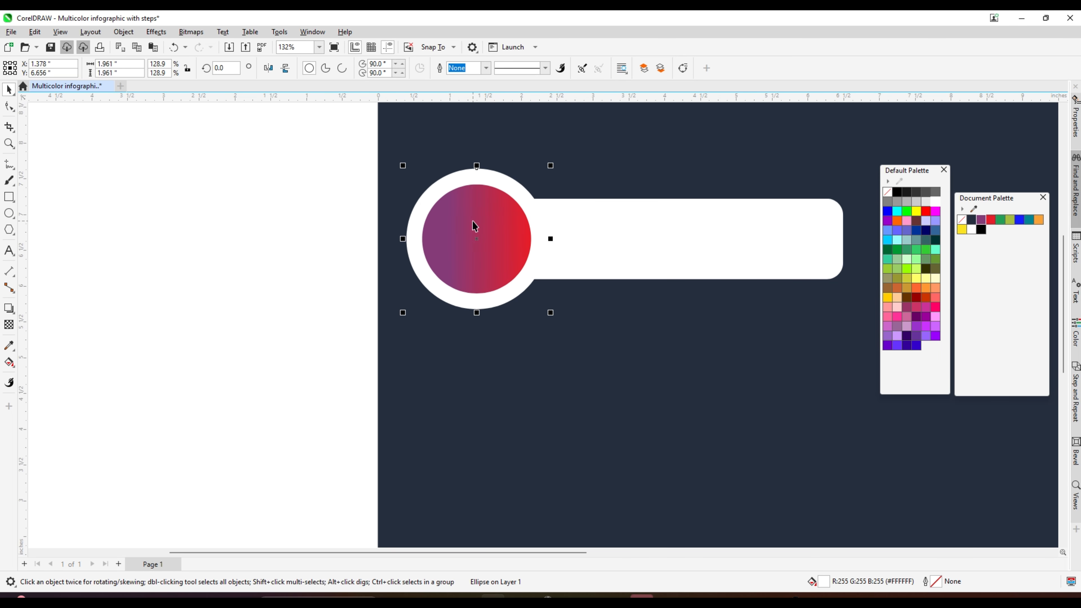
key("Escape")
left_click_drag(234, 134, 628, 300)
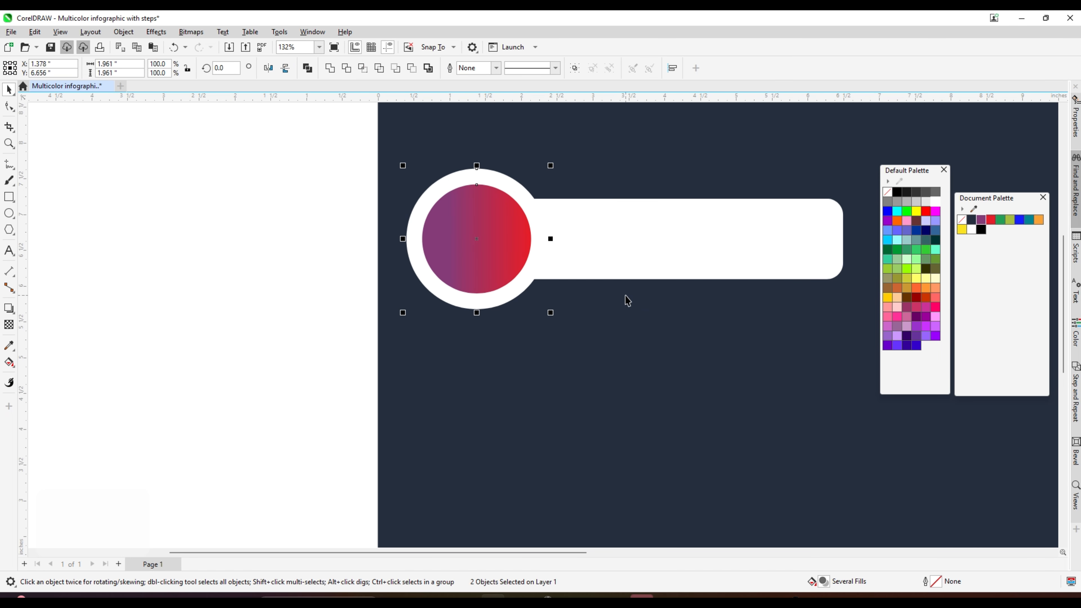
scroll(549, 183, "up", 1)
left_click(550, 157)
scroll(469, 200, "down", 1)
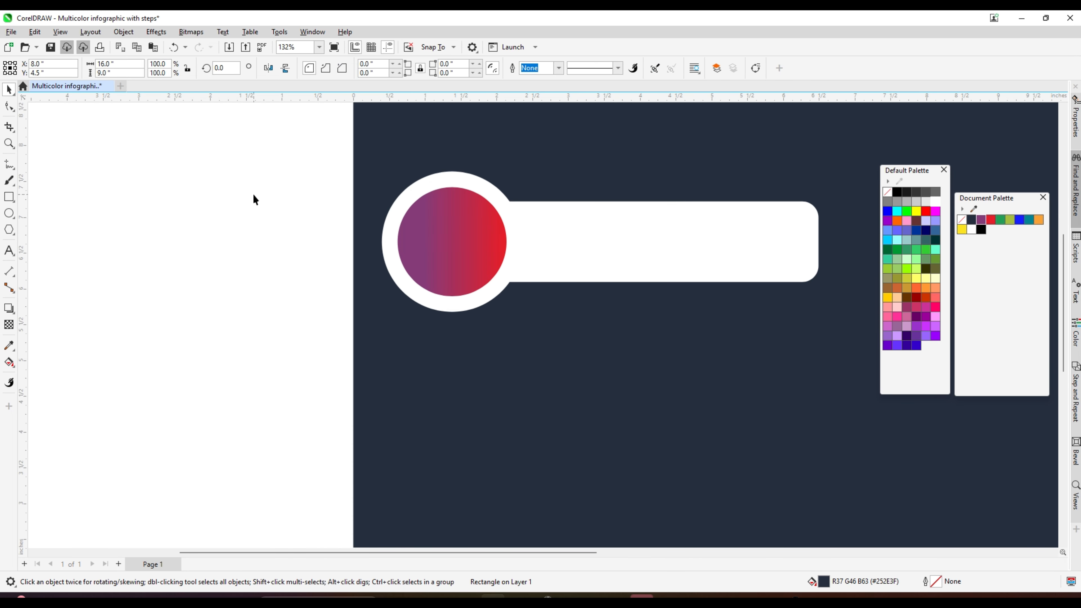
left_click(331, 154)
scroll(425, 140, "down", 2)
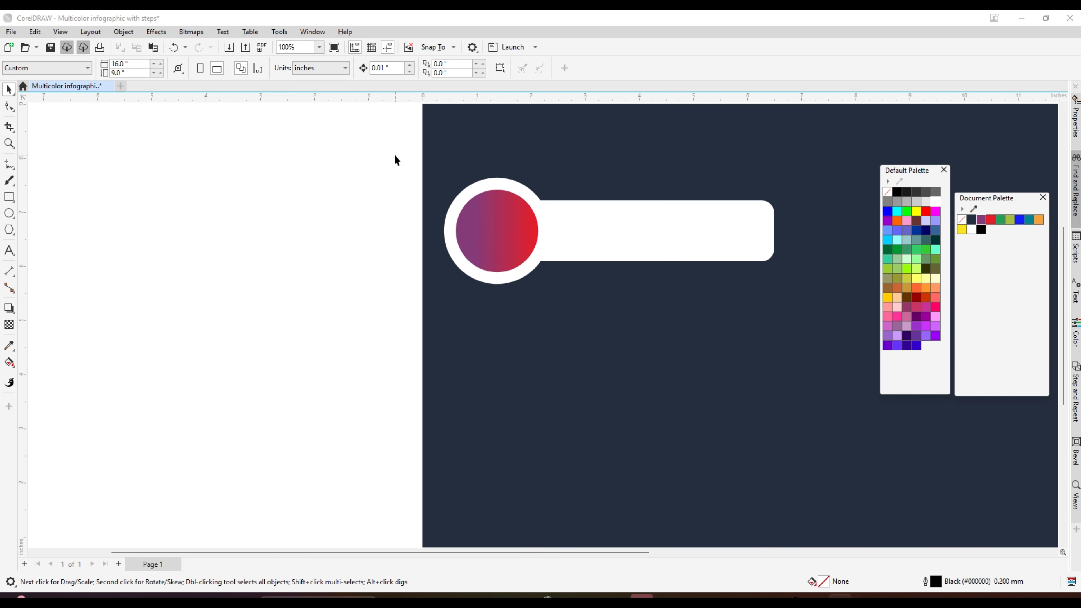
Scale both circles down together to about 1.77 inches across and align them vertically centred with the white bar
left_click_drag(326, 137, 613, 312)
scroll(553, 188, "up", 4)
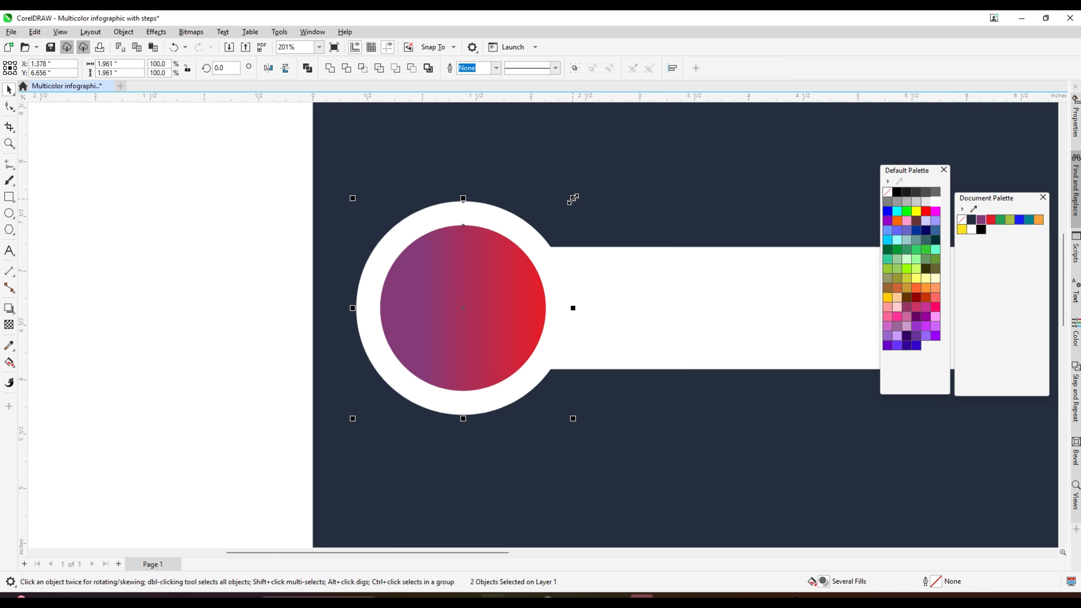
left_click_drag(573, 199, 562, 209)
left_click(611, 304, "shift")
key("e")
scroll(447, 172, "down", 5)
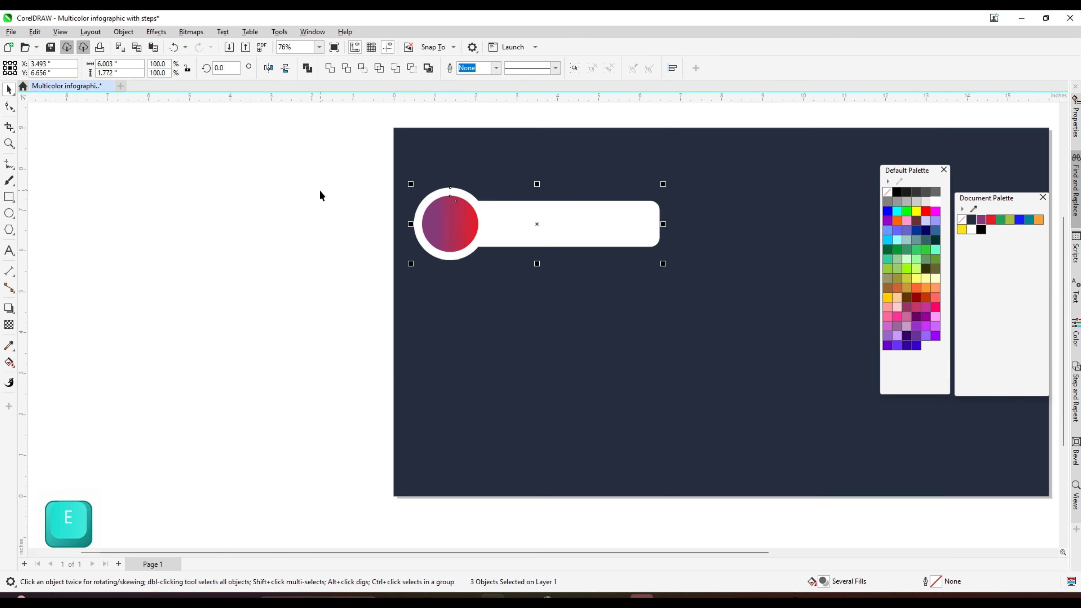
Shorten the white bar from its right end to about 4.98 inches wide
left_click(320, 196)
scroll(574, 200, "up", 2)
left_click(596, 235)
left_click_drag(712, 237, 696, 239)
scroll(536, 237, "up", 1)
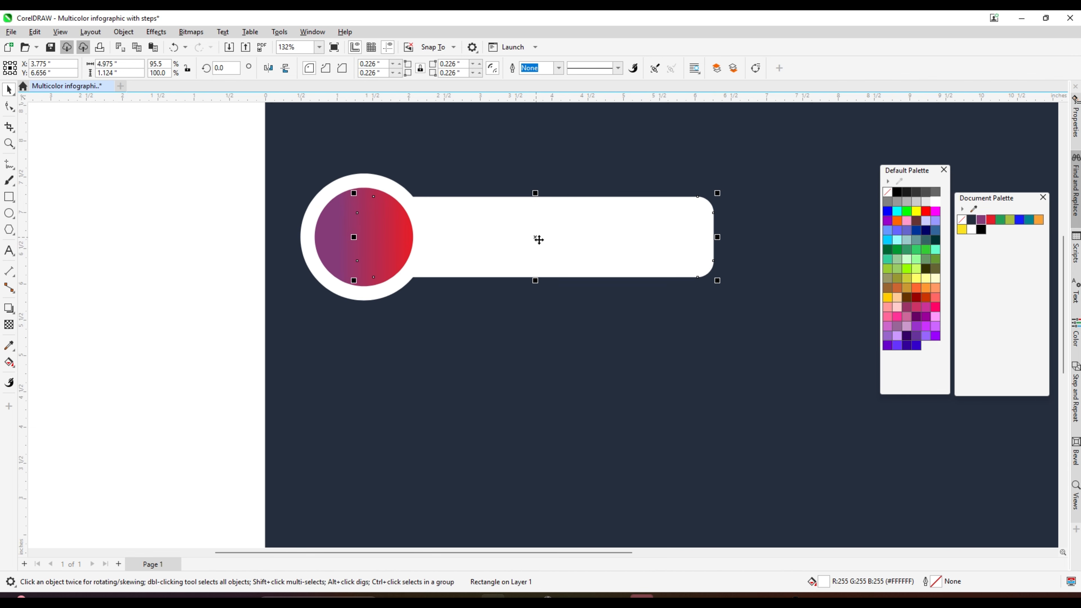
Place a copy of the bar horizontally outside the page's left edge and fill it dark grey #1A1A1A
scroll(630, 241, "down", 4)
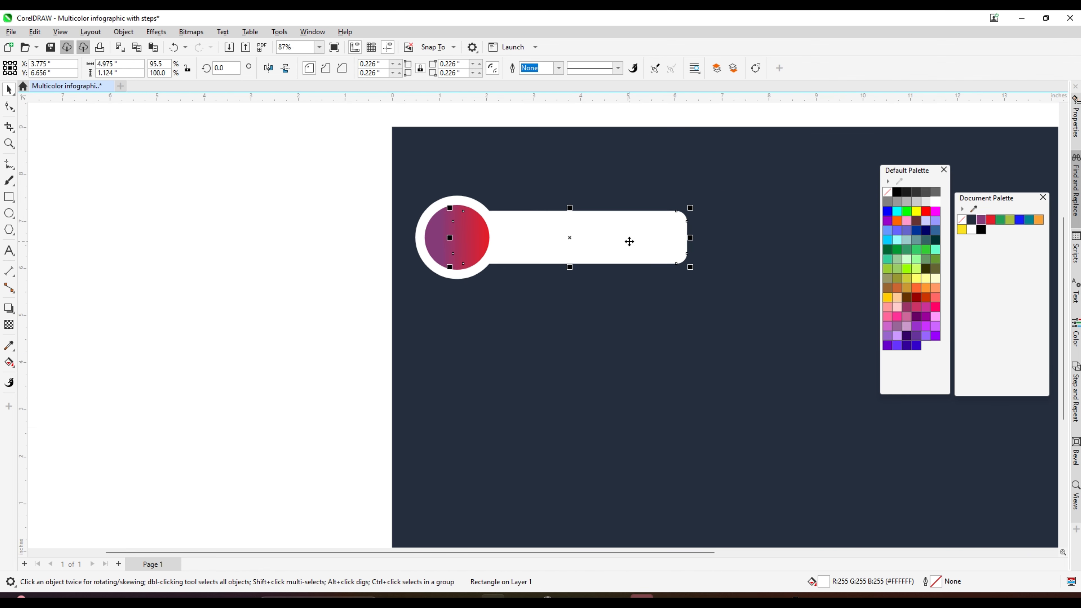
left_click_drag(629, 241, 371, 242)
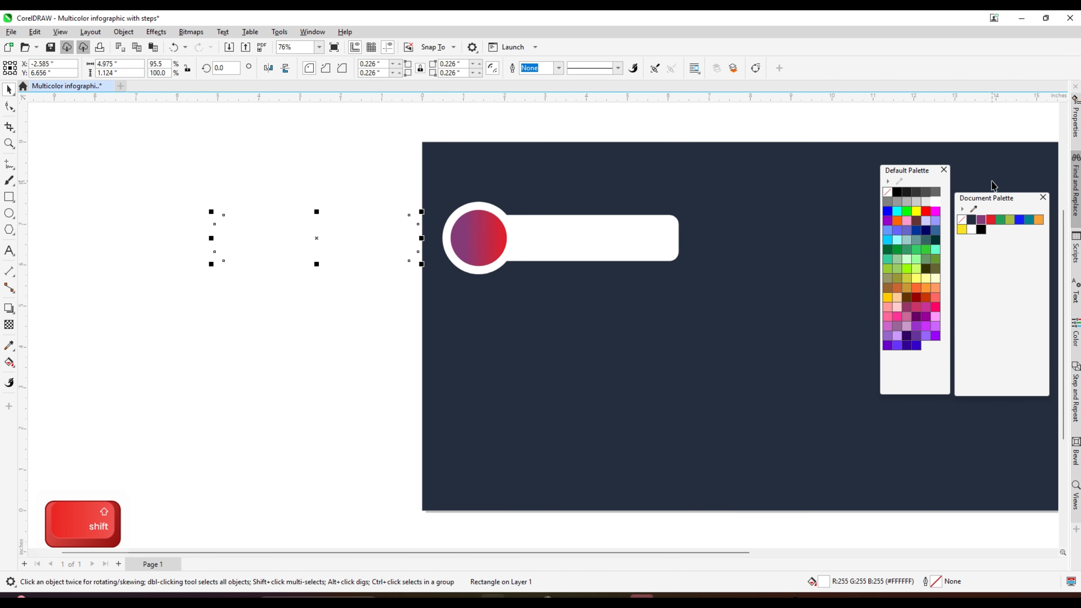
left_click(910, 195)
scroll(398, 217, "down", 3)
scroll(392, 222, "up", 5)
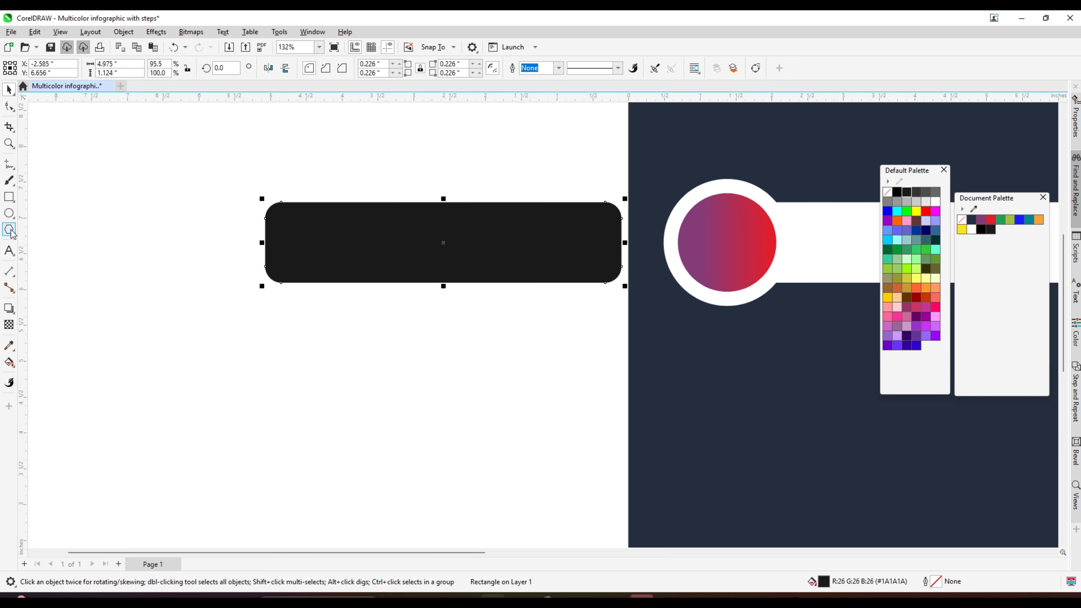
Draw a six-sided polygon about 0.97 by 1.12 inches over the dark grey bar
left_click(9, 230)
left_click_drag(389, 203, 469, 281)
type("6")
key("Return")
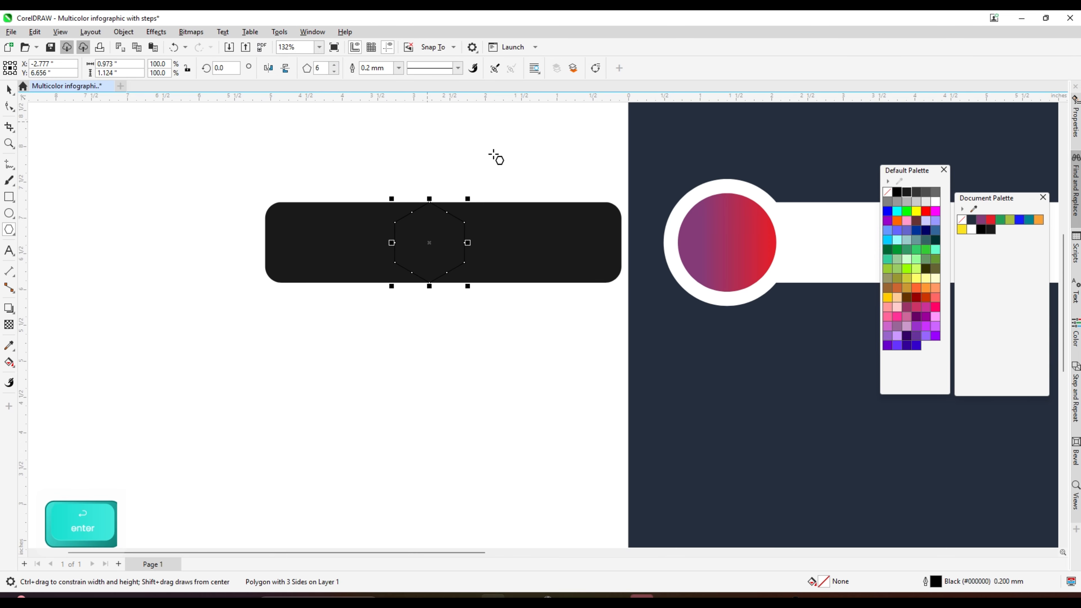
Fill the hexagon green #33CC66 and rotate it 90 degrees
left_click(917, 249)
left_click(9, 89)
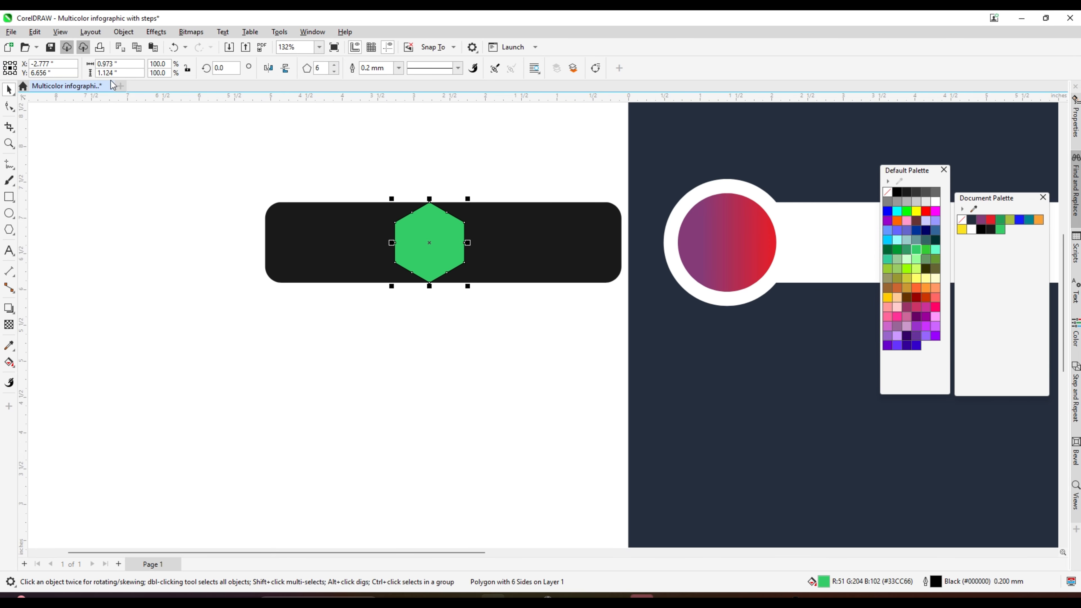
type("90")
key("Return")
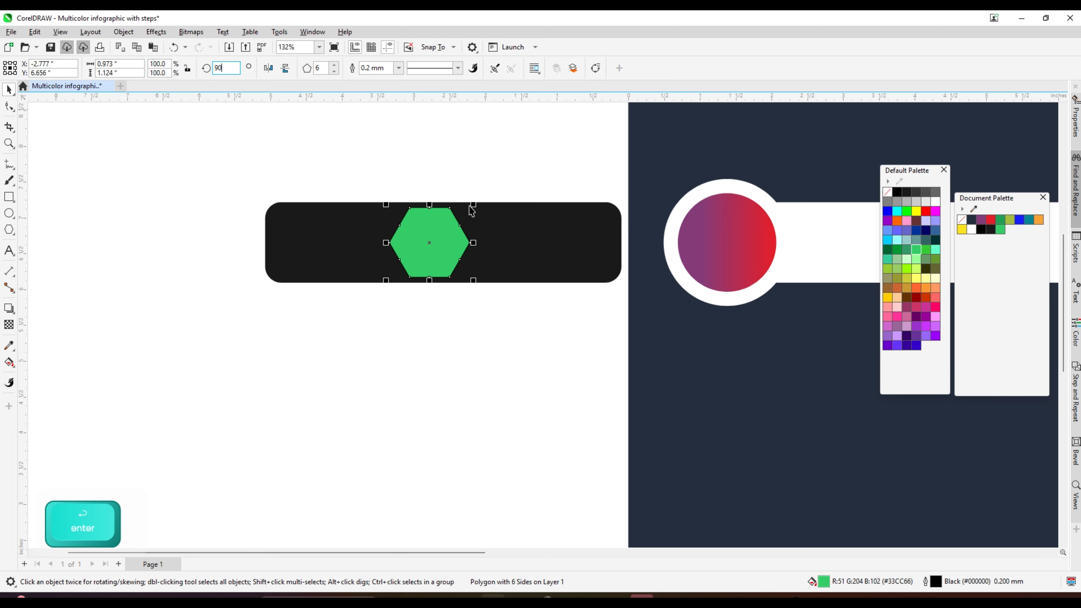
Round the hexagon's corners by converting its segments to curves and deleting the corner node
scroll(475, 239, "up", 2)
left_click(9, 106)
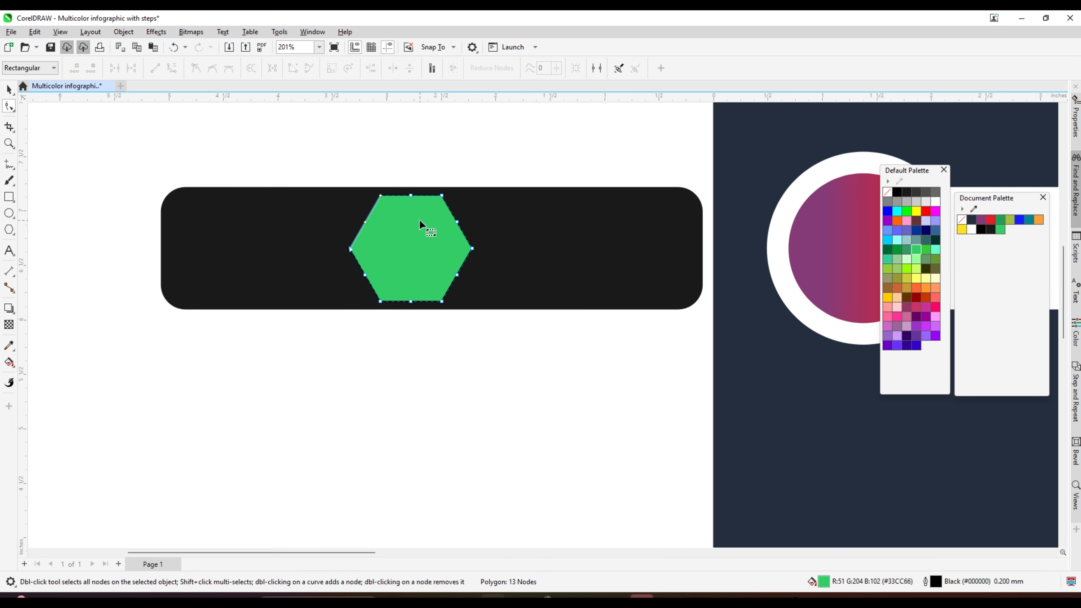
scroll(419, 219, "up", 1)
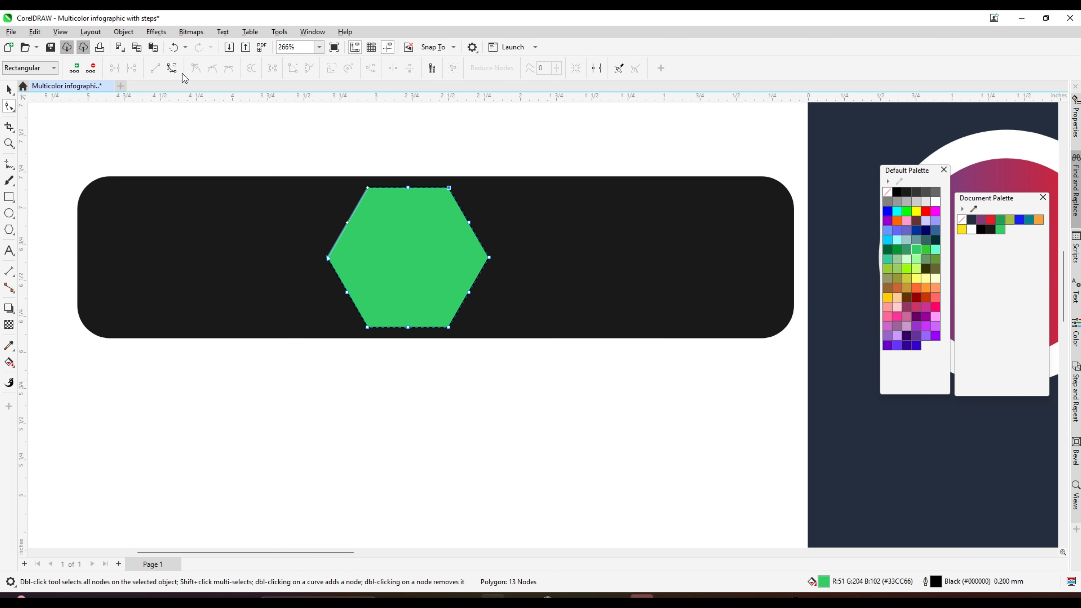
scroll(430, 186, "up", 4)
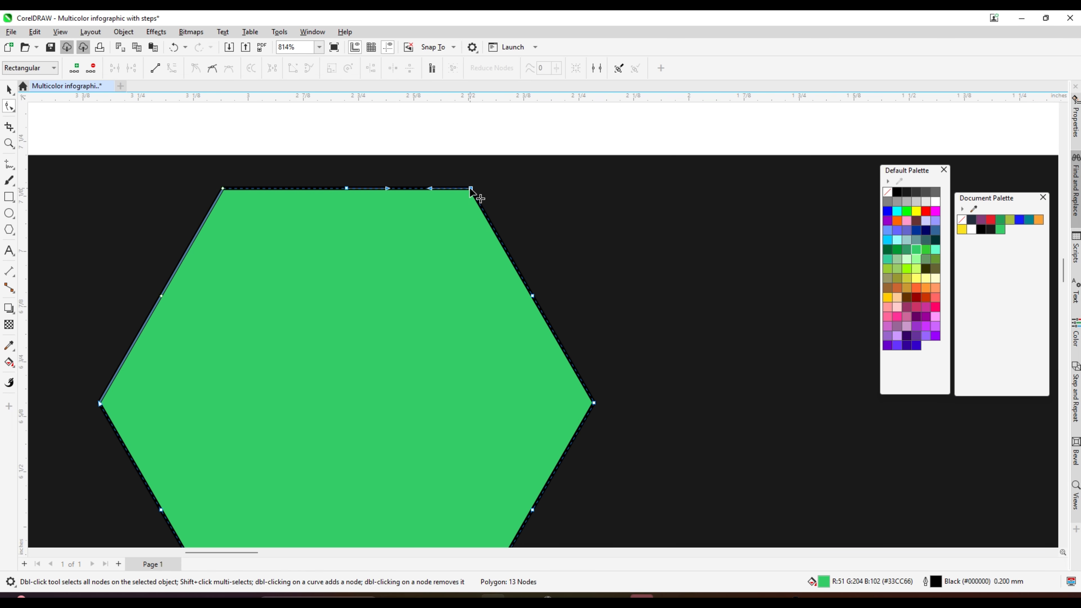
key("Delete")
left_click(9, 90)
scroll(339, 190, "down", 4)
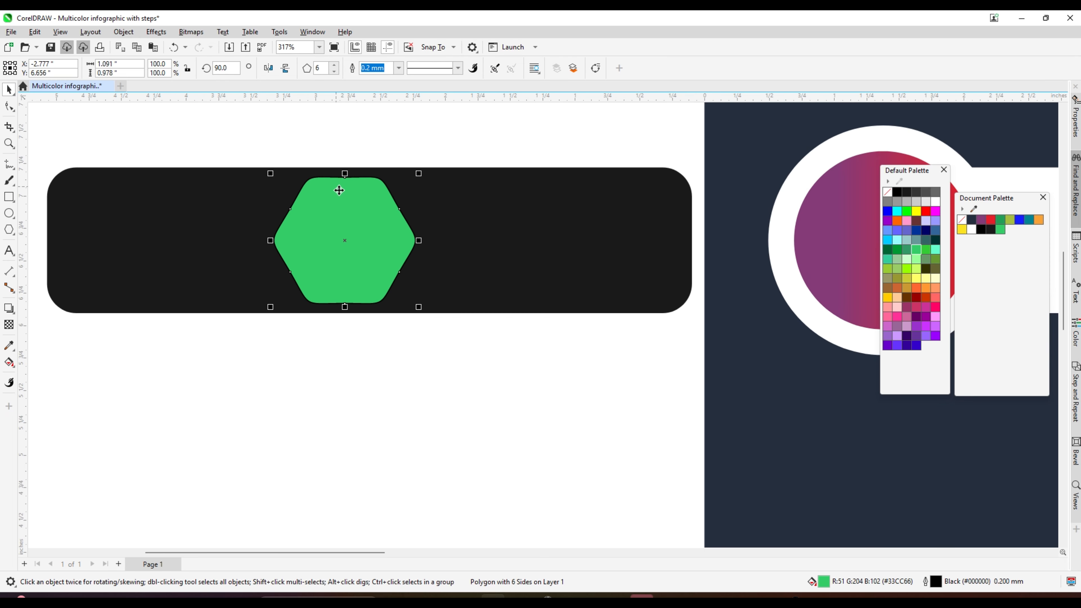
Enlarge the rounded hexagon to about 1.22 by 1.10 inches and move it onto the dark bar's right end to form a point
scroll(442, 171, "up", 1)
mouse_move(414, 177)
left_mouse_down()
mouse_move(423, 161)
mouse_move(410, 160)
mouse_move(425, 169)
left_mouse_up()
scroll(425, 169, "down", 2)
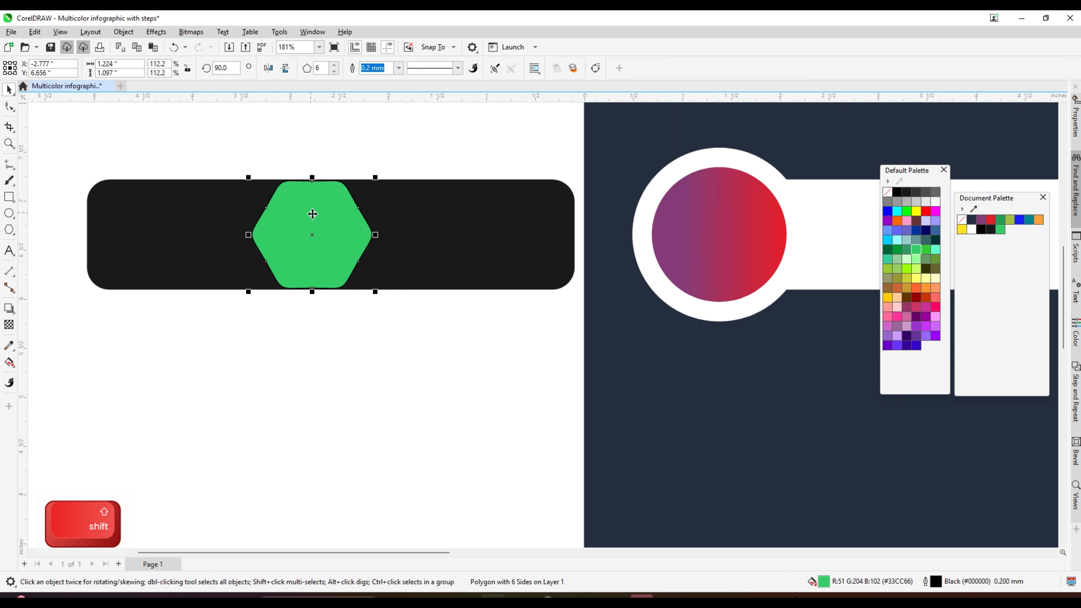
left_click_drag(314, 214, 549, 208)
scroll(465, 200, "down", 2)
left_click(465, 200, "shift")
left_click_drag(470, 220, 444, 221)
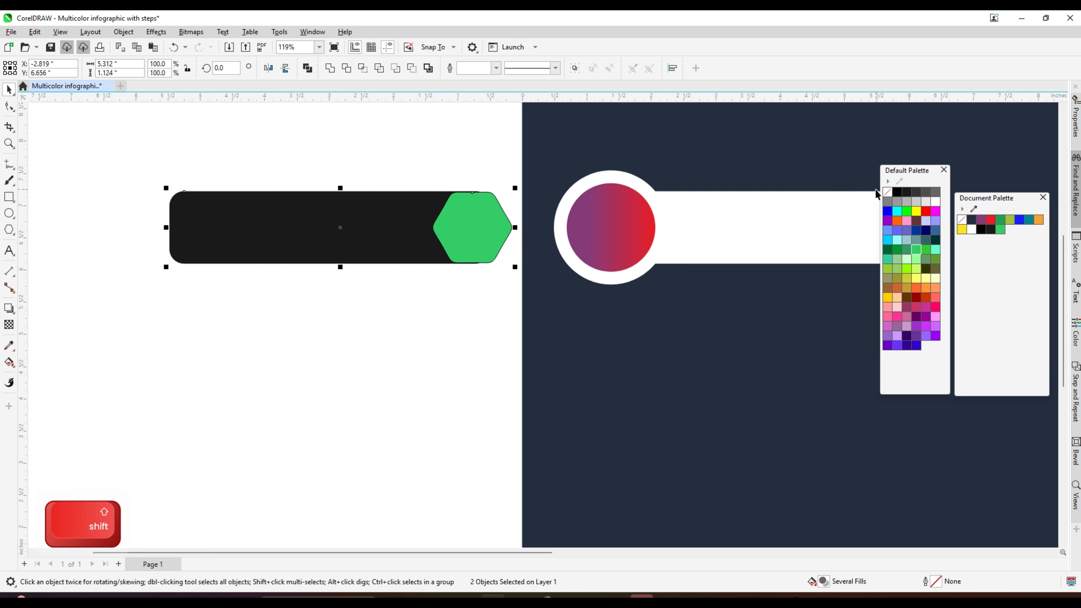
Fill the bar and hexagon black, then scale the hexagon up slightly to match the bar's height
left_click(897, 192)
left_click(499, 231)
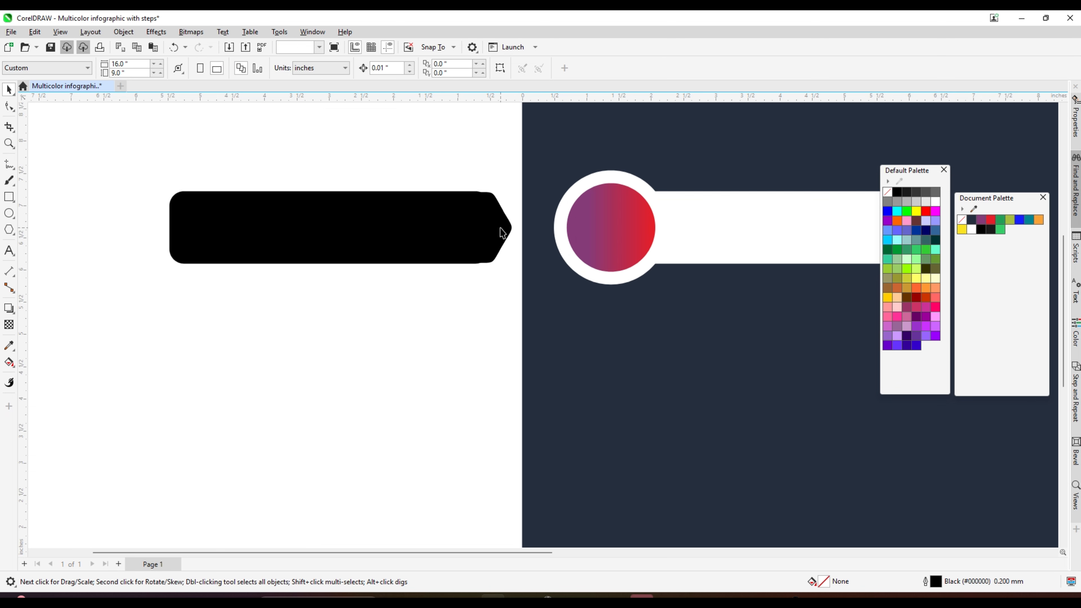
scroll(398, 164, "up", 6)
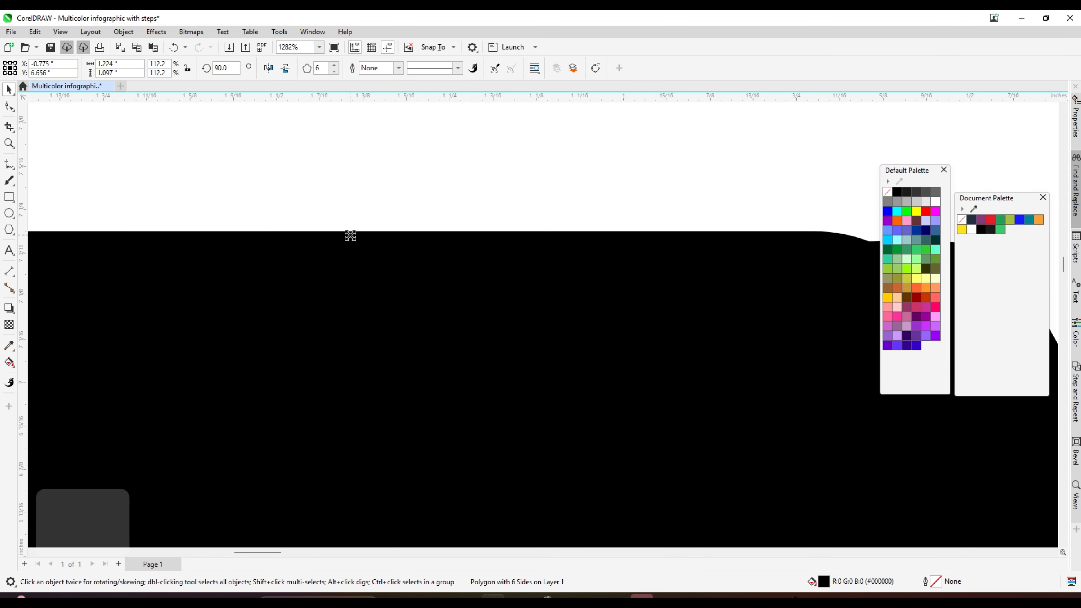
left_click_drag(350, 237, 334, 225)
scroll(436, 200, "down", 4)
left_click(544, 159)
scroll(553, 174, "down", 2)
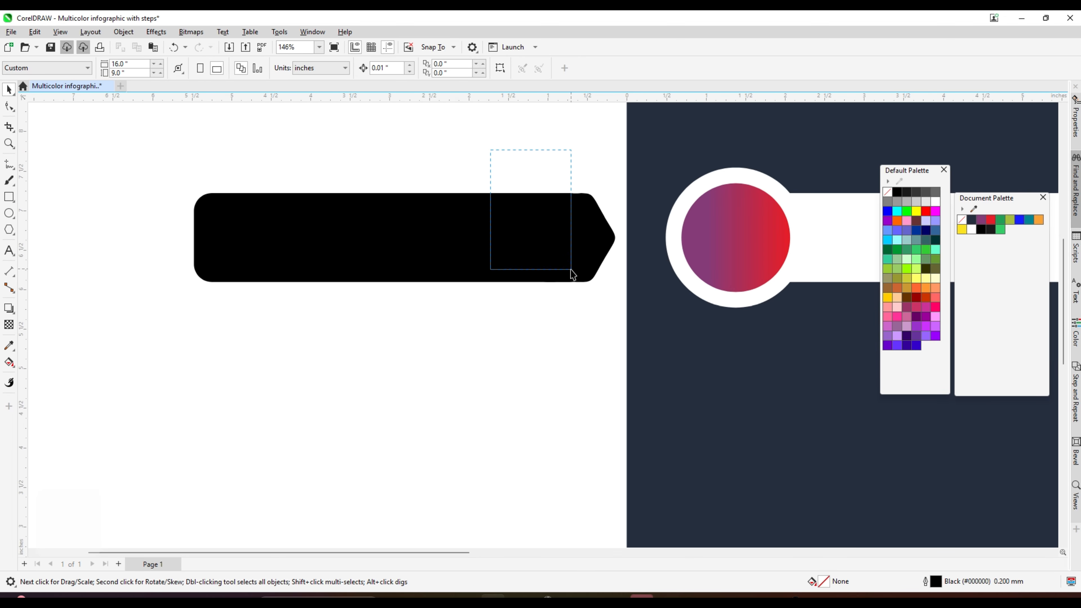
Select the black bar together with the rounded hexagon and weld them into one pointed shape
left_click_drag(571, 269, 571, 270)
scroll(498, 322, "down", 2)
scroll(515, 277, "up", 2)
left_click(488, 273)
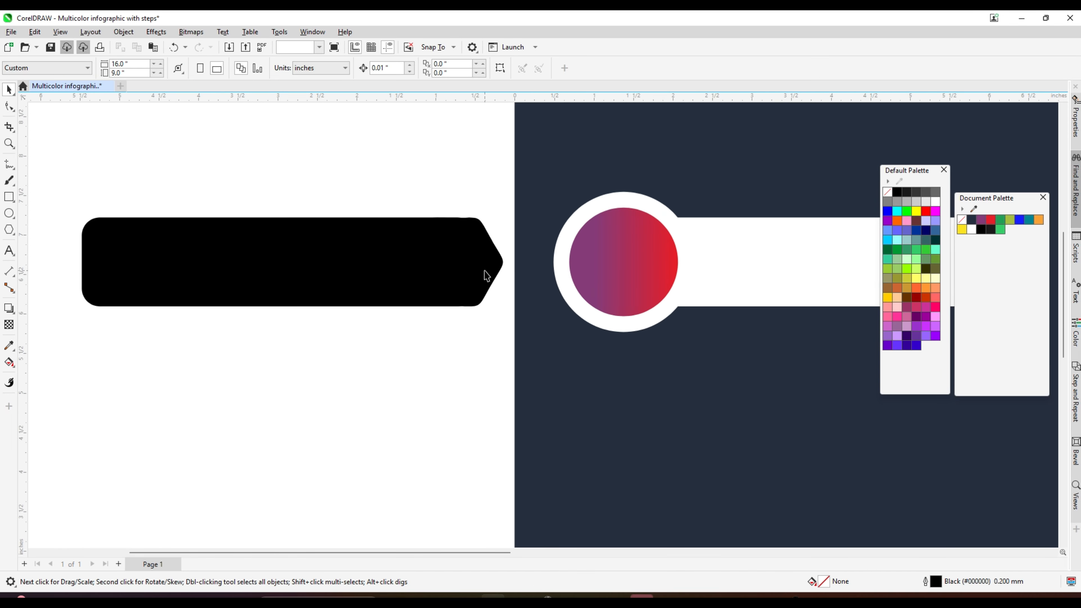
scroll(504, 255, "up", 2)
scroll(524, 222, "down", 2)
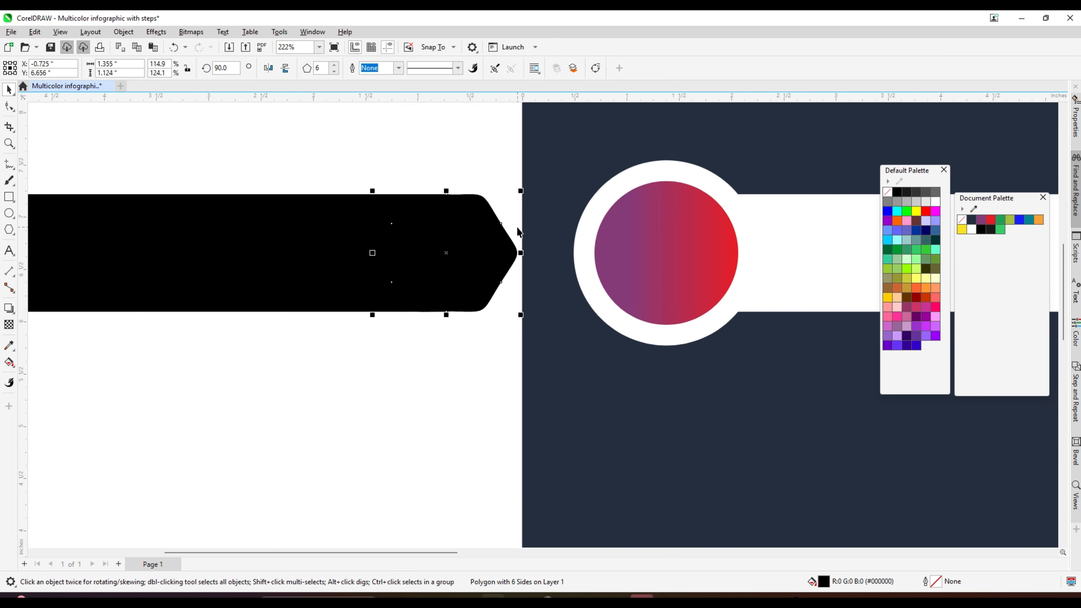
left_click_drag(398, 169, 465, 268)
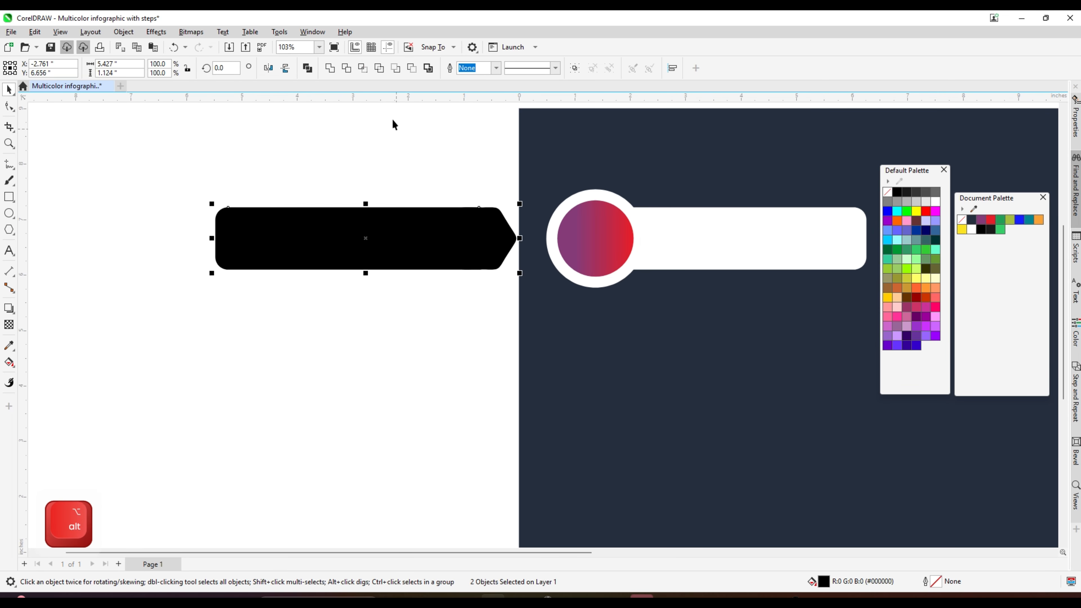
left_click(336, 68)
Copy the outline pen, outline color and fill properties from the gradient circle onto the pointed bar
key("alt+e")
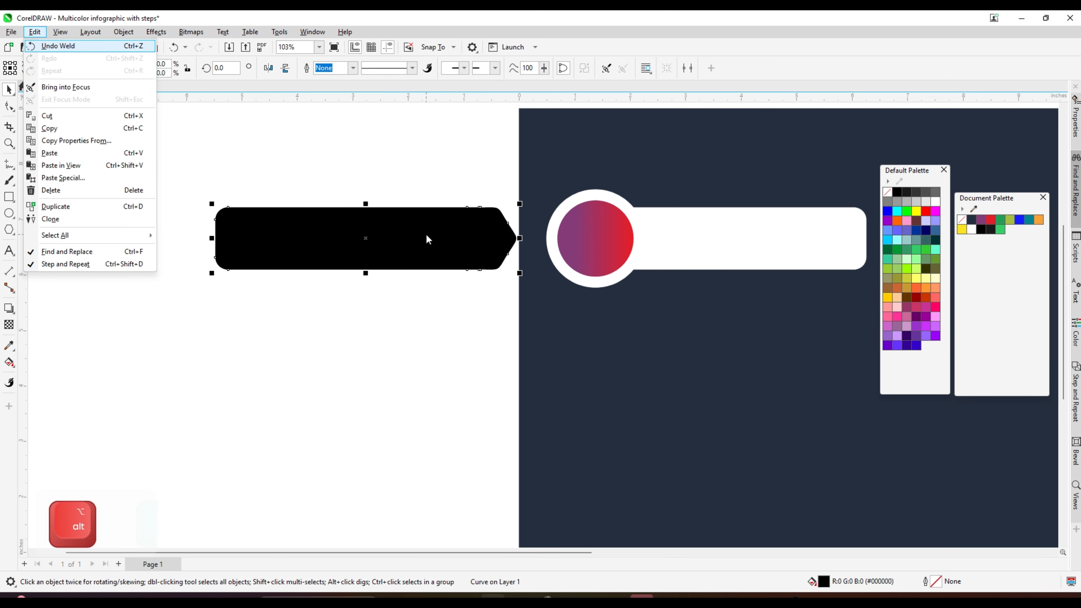
key("m")
left_click(439, 271)
left_click(439, 282)
left_click(439, 294)
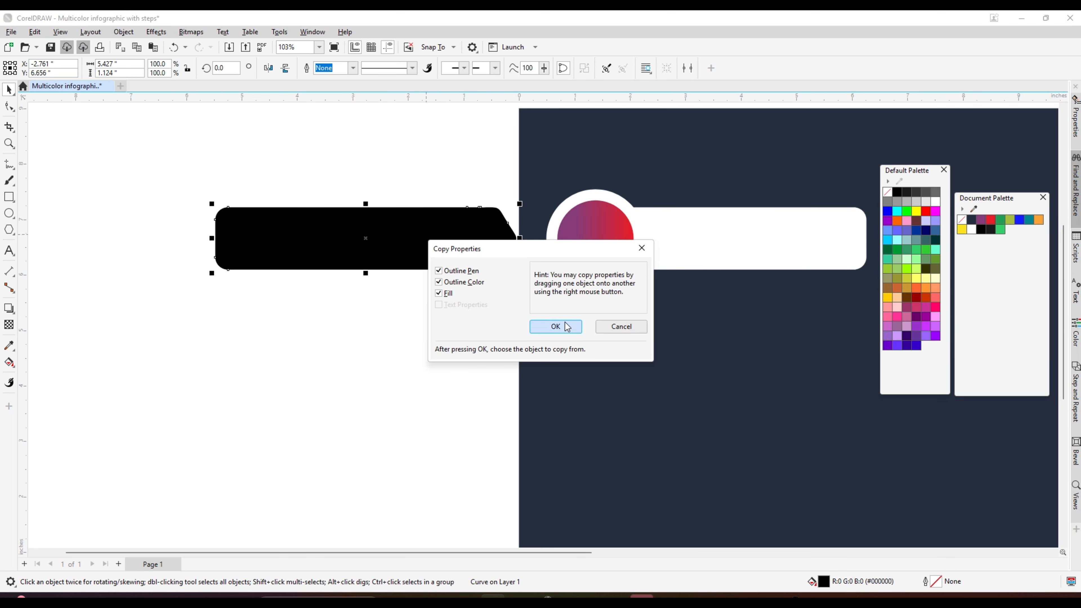
left_click(555, 326)
left_click(600, 248)
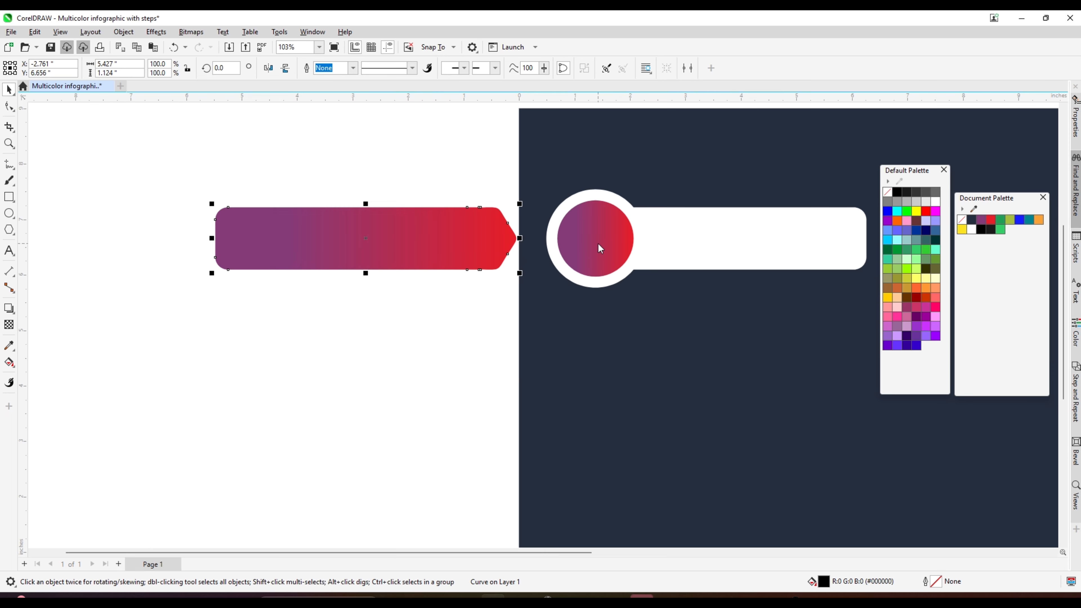
PowerClip the gradient pointed bar inside the white bar and reposition it so white remains beyond its tip
right_click(345, 244)
left_click(674, 294)
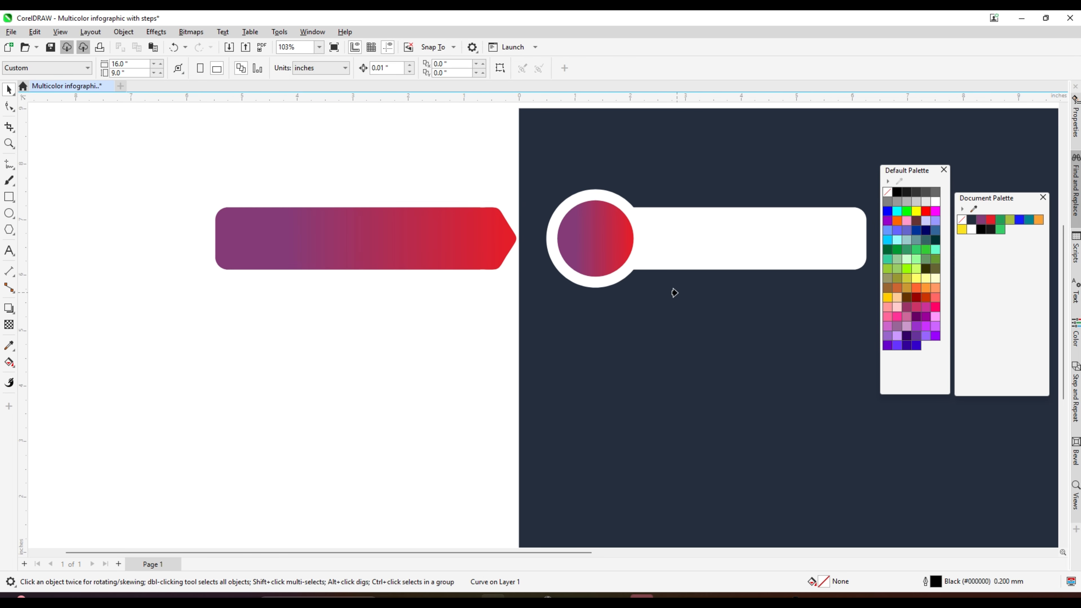
left_click(760, 242)
left_click(762, 241, "ctrl")
left_click_drag(835, 239, 785, 235)
left_click(289, 232, "ctrl")
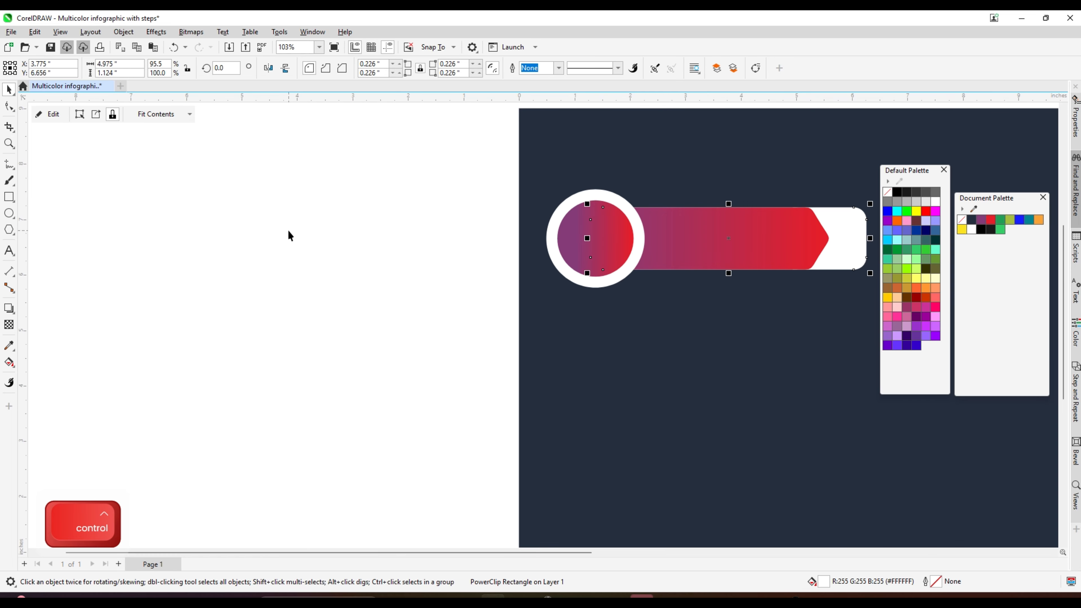
left_click(289, 232)
Draw a rectangle about 3.09 by 0.42 inches over the bar's upper edge, round its corners to 0.139 inch and fill it white
scroll(680, 222, "right", 3)
scroll(638, 219, "up", 2)
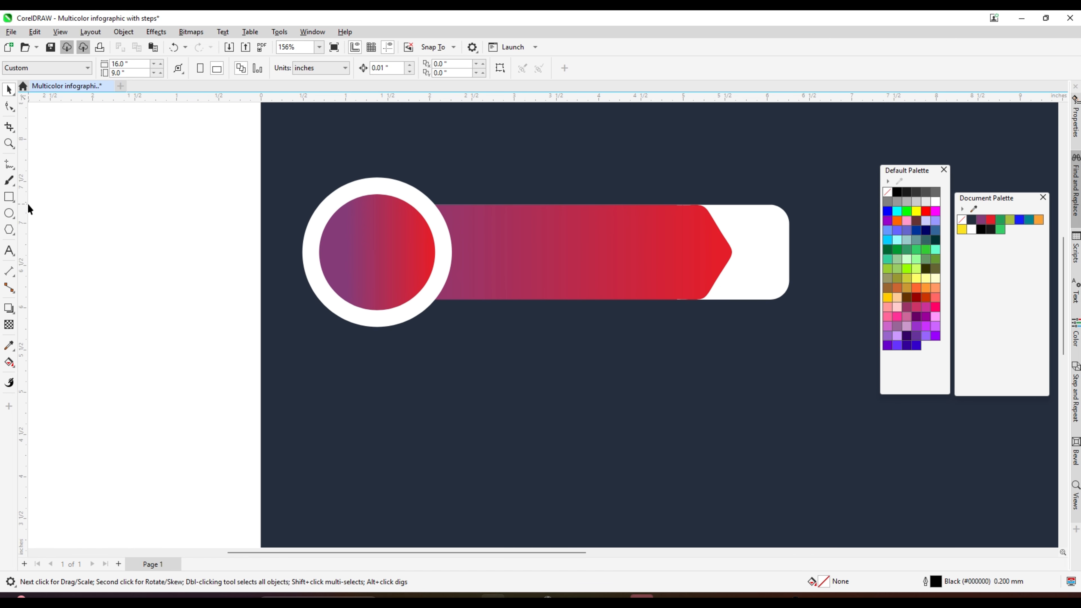
left_click(10, 196)
scroll(501, 179, "up", 1)
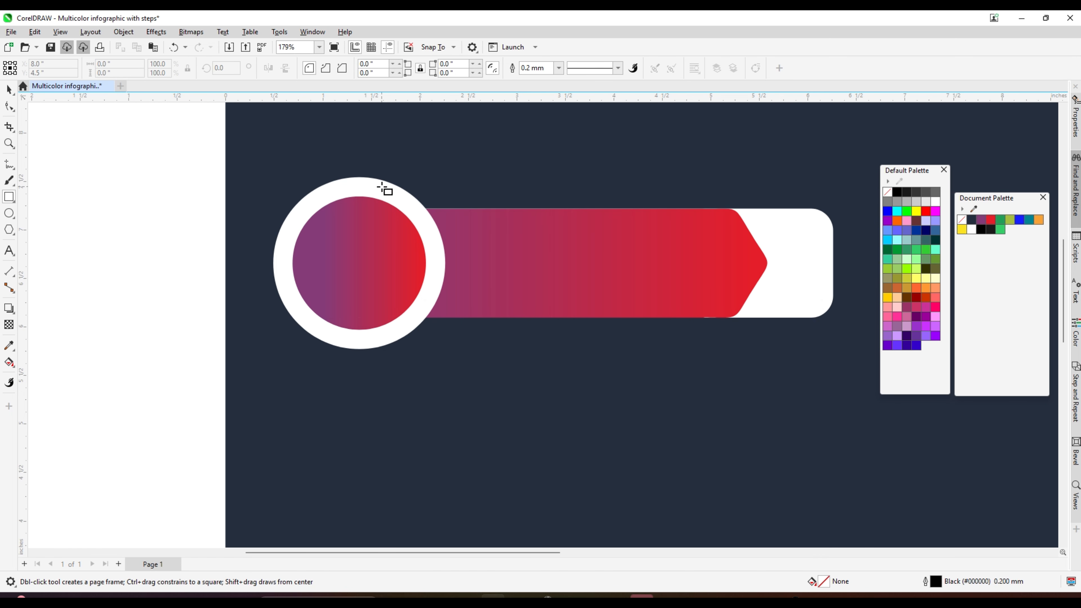
left_click_drag(382, 186, 681, 227)
key("F10")
left_click_drag(681, 186, 667, 186)
left_click(10, 89)
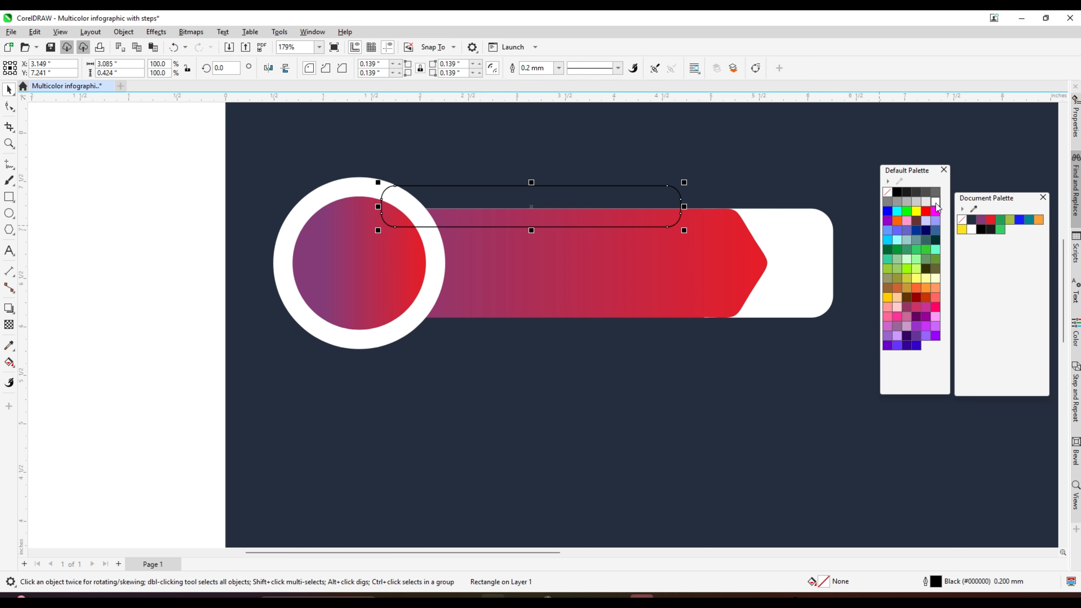
left_click(937, 204)
Select both the white and gradient circles and bring them to the front of the layer
scroll(273, 194, "down", 1)
left_click_drag(239, 149, 590, 361)
key("shift+Page_Up")
scroll(591, 277, "down", 1)
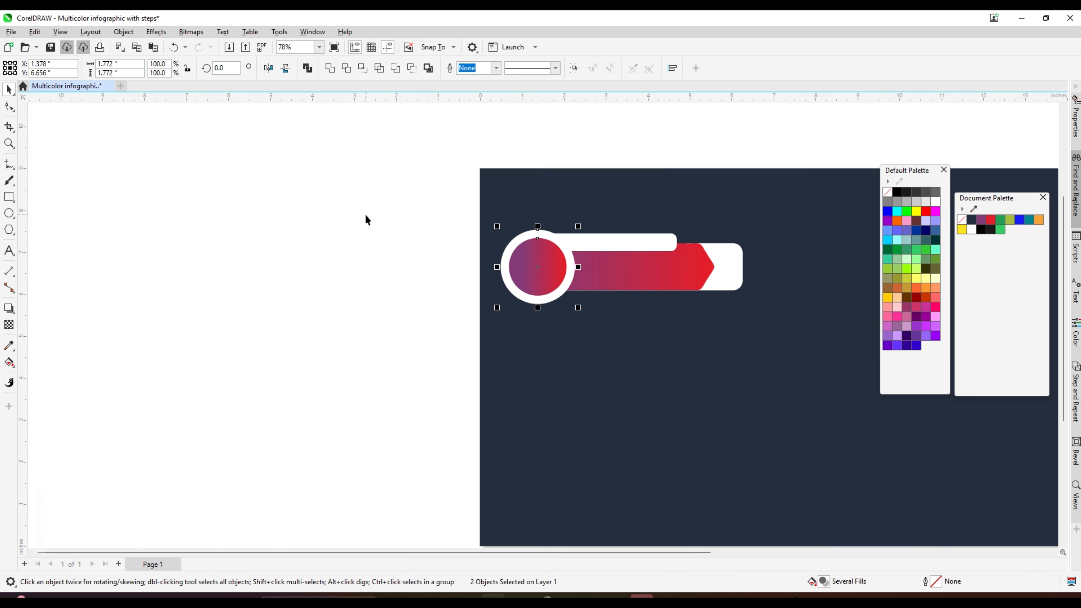
Add a Flat Top Right drop shadow to the white circle and shift its offset to 0.101 inch horizontally and 0 vertically
scroll(575, 295, "up", 4)
left_click(576, 251)
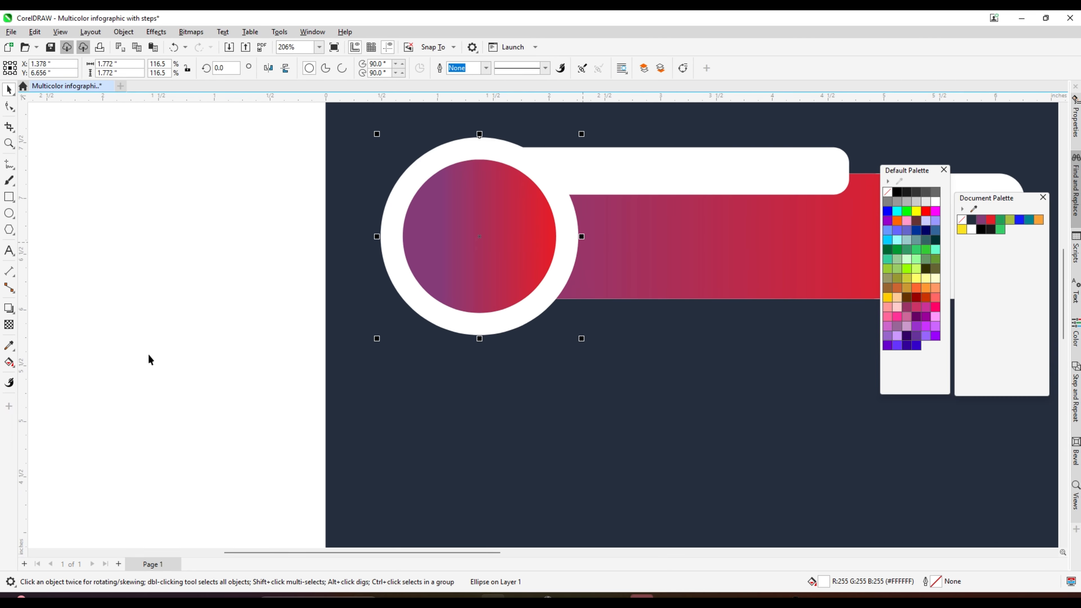
left_click(13, 309)
left_click(34, 307)
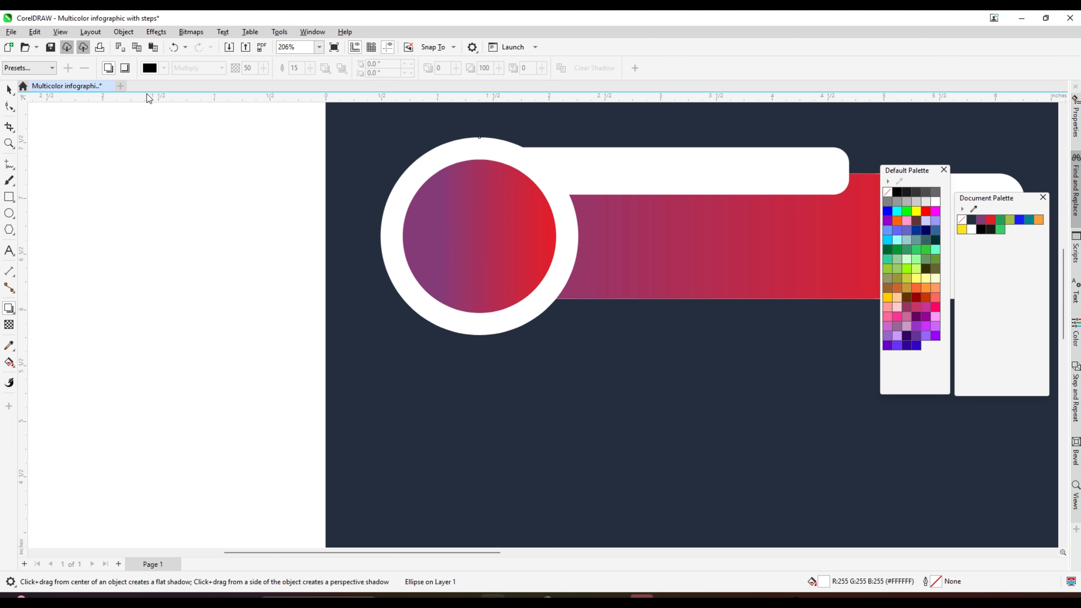
left_click(18, 70)
left_click(27, 81)
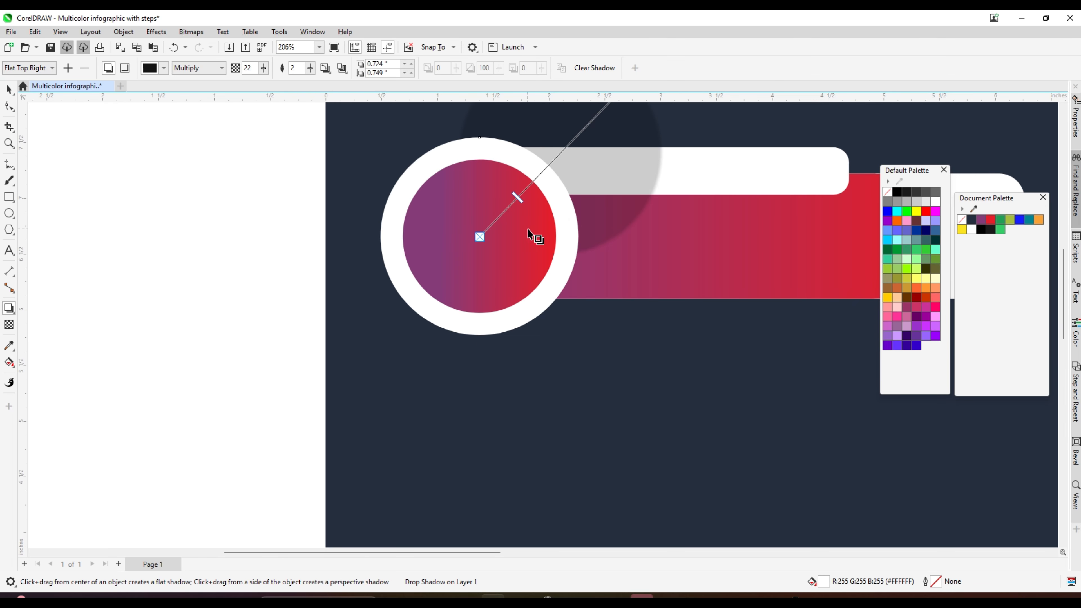
scroll(536, 235, "down", 2)
scroll(570, 203, "up", 1)
left_click_drag(588, 191, 539, 329)
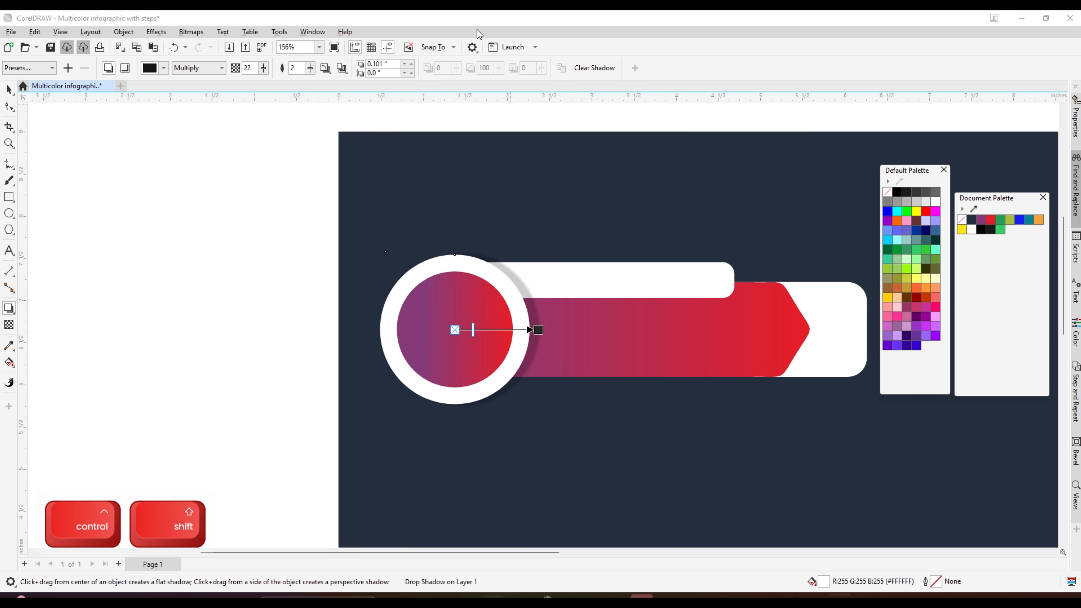
Change the white circle's drop shadow color to pure black
scroll(543, 272, "up", 4)
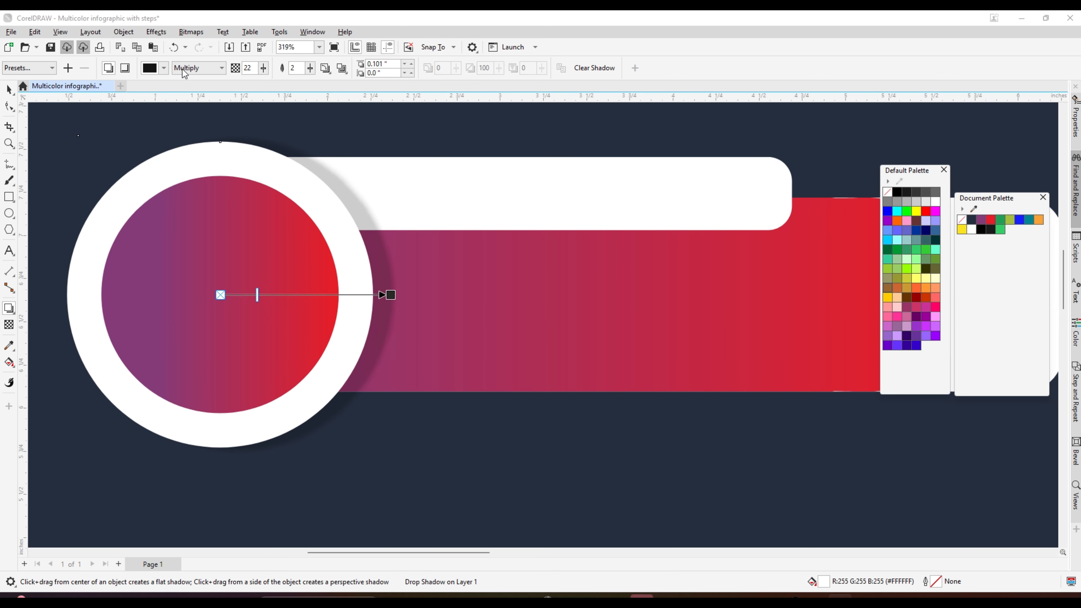
left_click(164, 68)
left_click(204, 107)
left_click(192, 226)
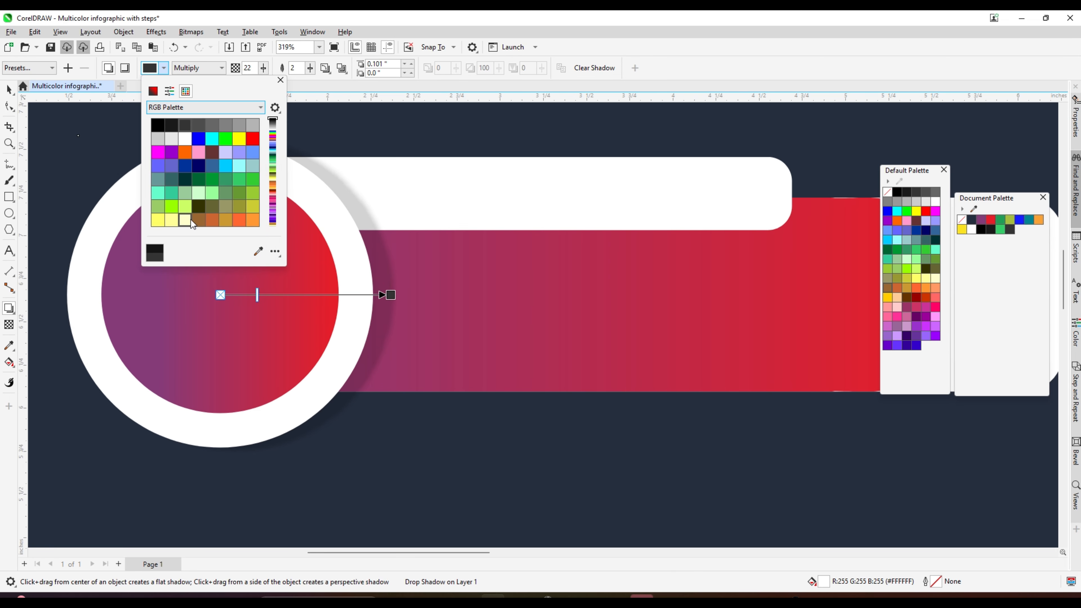
left_click(157, 125)
Set the white circle's shadow opacity to 28 and its feathering to 4
left_click(262, 71)
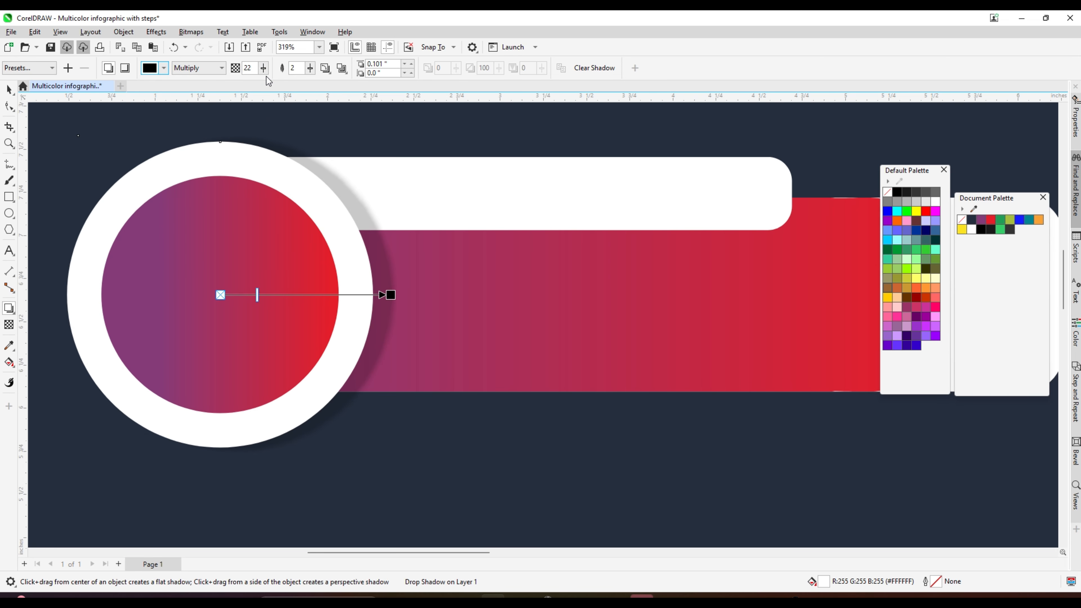
left_click_drag(262, 71, 310, 84)
left_click(310, 68)
left_click(310, 68)
left_click(263, 69)
left_click(310, 68)
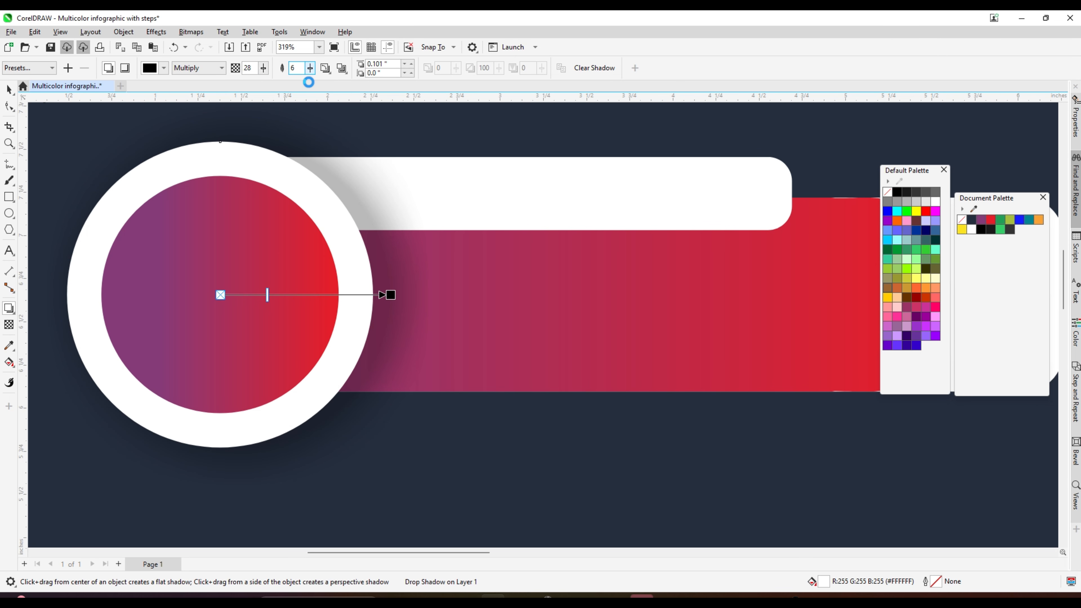
scroll(454, 277, "down", 2)
scroll(451, 276, "up", 2)
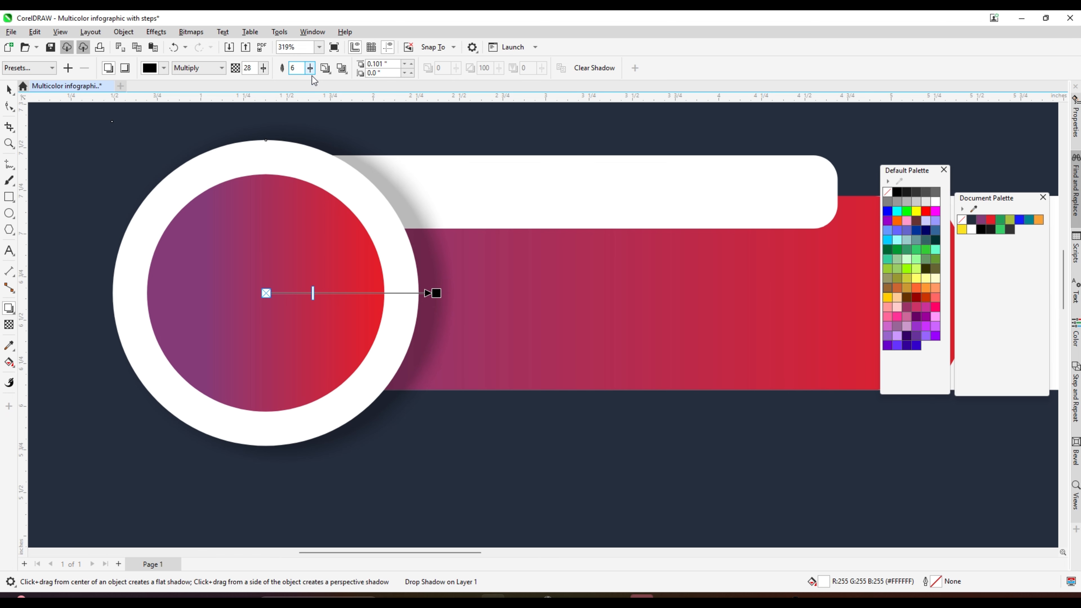
key("BackSpace")
type("4")
key("Return")
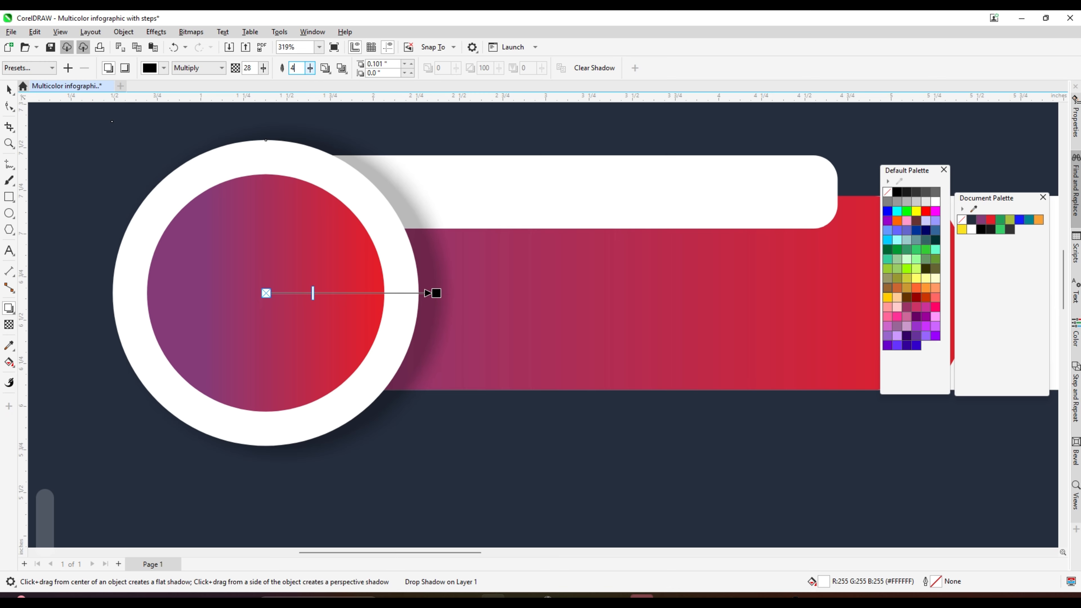
Cast a perspective drop shadow on the gradient circle from its left side to just past its right edge
scroll(391, 149, "down", 2)
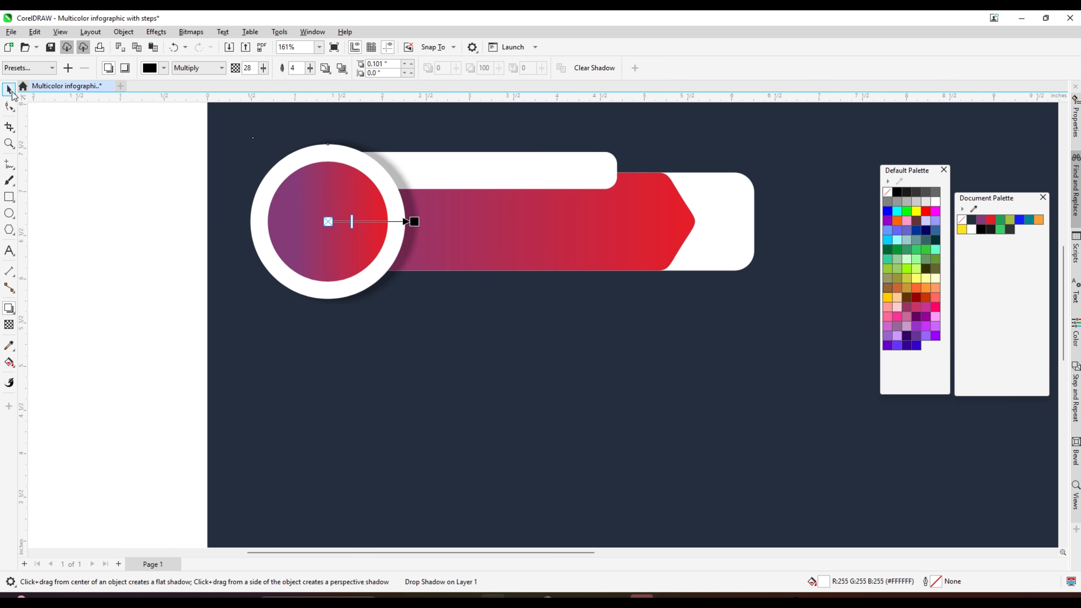
left_click(10, 90)
left_click(271, 260)
left_click(312, 237)
scroll(312, 237, "up", 1)
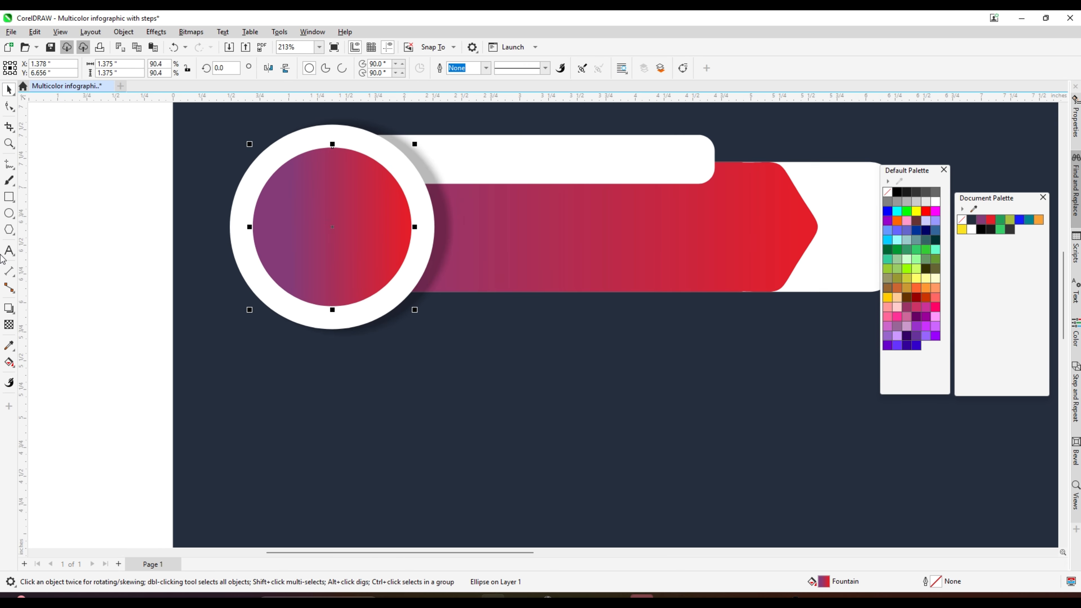
left_click(12, 310)
scroll(331, 212, "up", 1)
left_click_drag(165, 254, 420, 251)
scroll(419, 252, "down", 2)
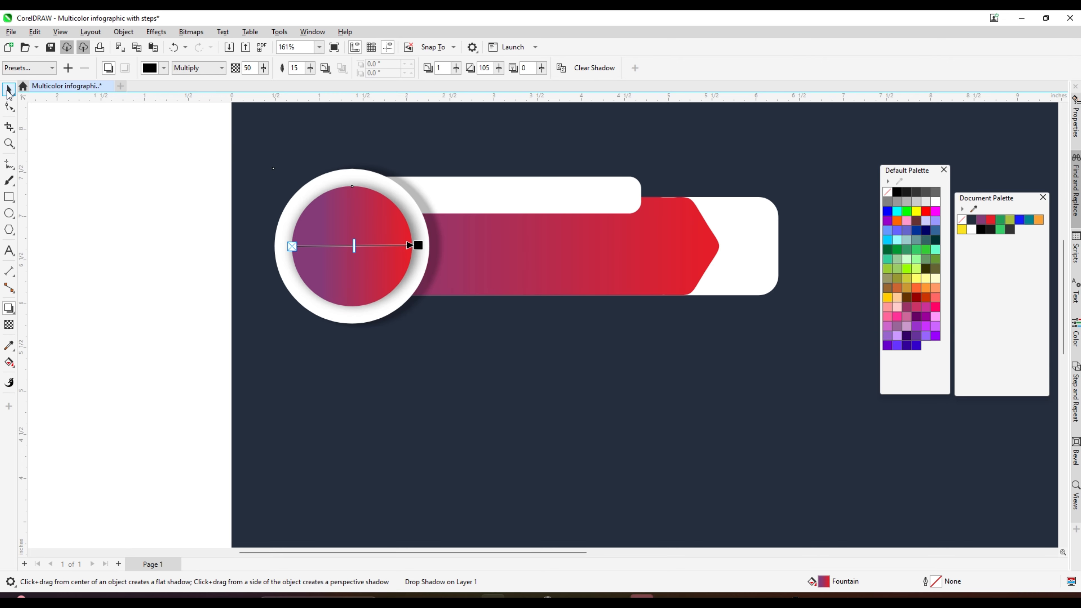
Give the gradient circle a white outline 0.75 mm wide
left_click(8, 91)
right_click(931, 203)
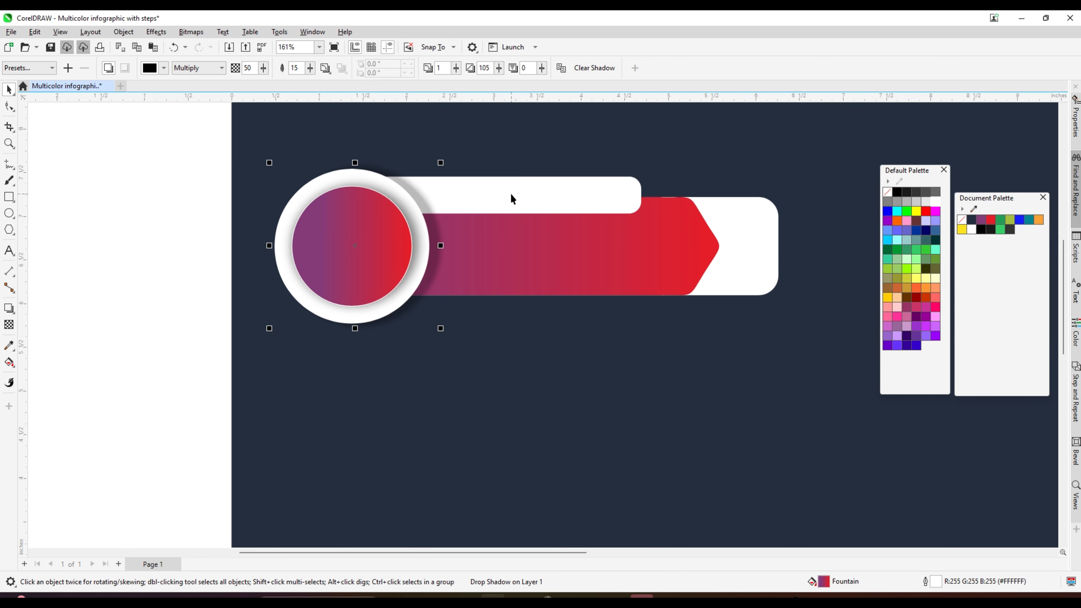
left_click(338, 249)
key("F12")
left_click(471, 233)
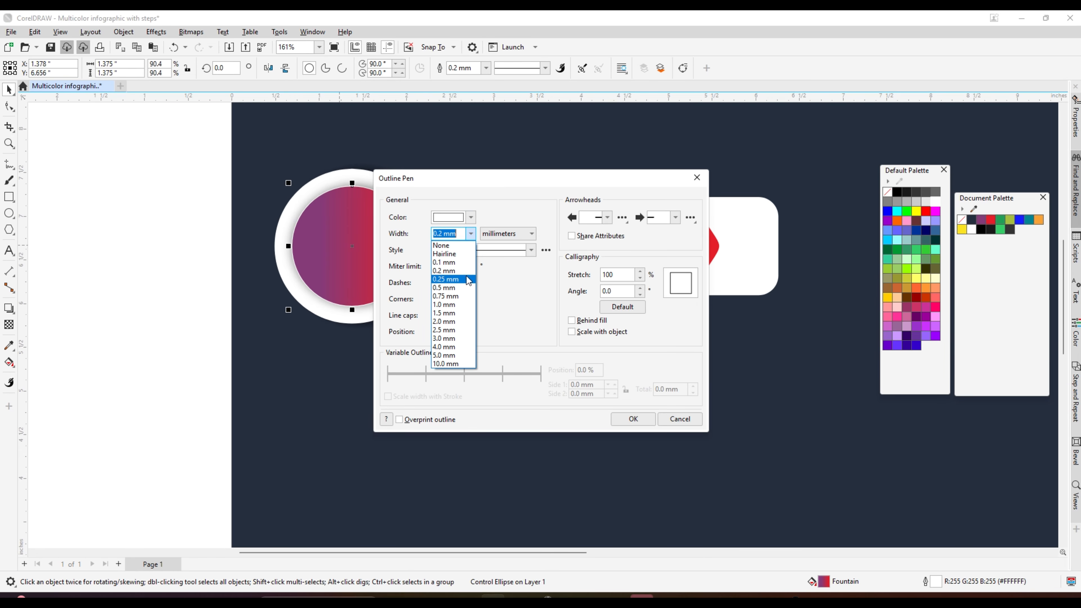
left_click(444, 295)
key("Return")
left_click(125, 257)
key("shift+F4")
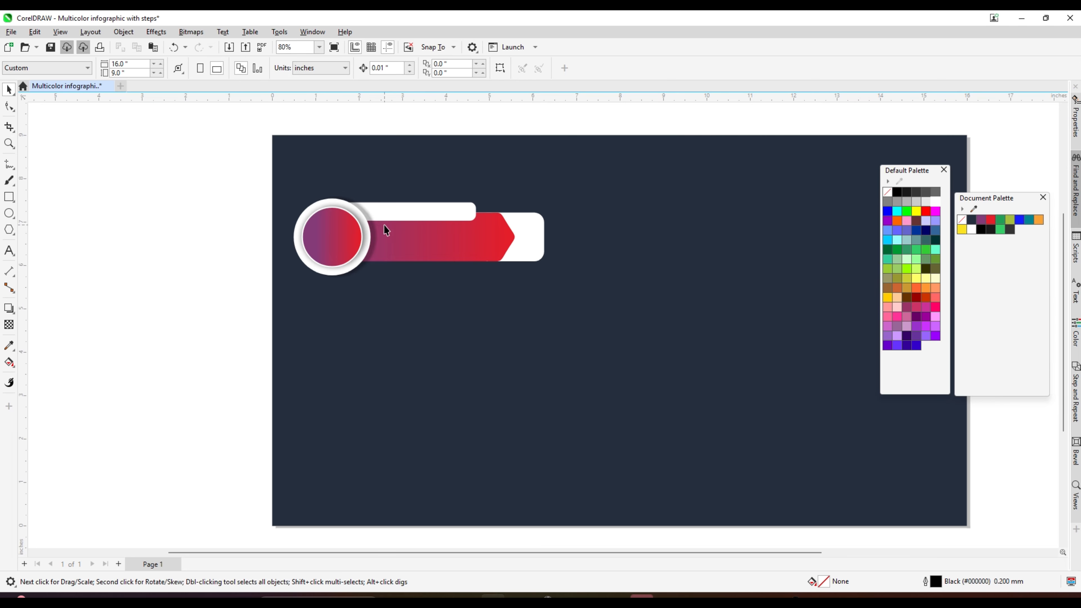
Duplicate the small white label rectangle, narrow the copy slightly, tilt it to 358.489 degrees and fill it dark #1A1A1A
left_click(405, 209)
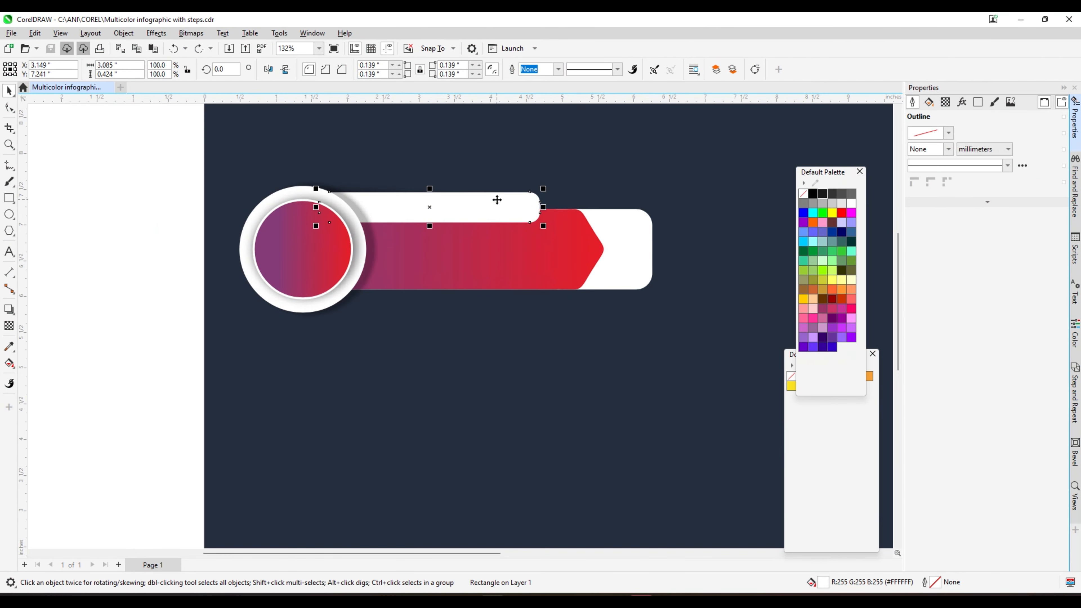
scroll(498, 200, "up", 2)
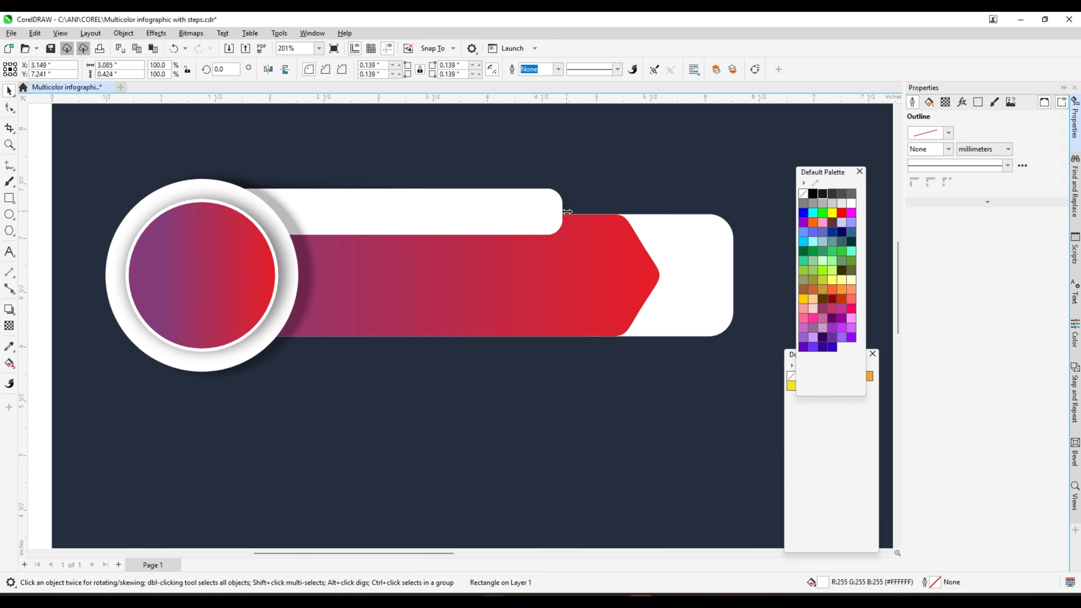
scroll(515, 210, "up", 1)
left_click(551, 213)
left_click_drag(551, 213, 558, 228)
left_click(822, 194)
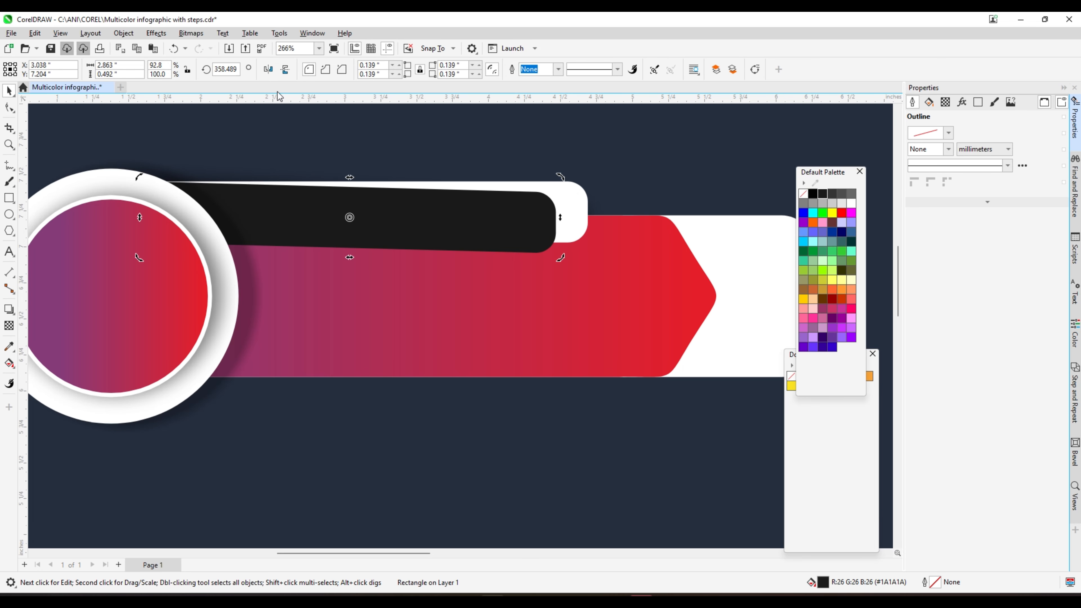
Apply a Gaussian Blur with a radius of 15.6 to the tilted dark rectangle
left_click(184, 36)
mouse_move(156, 34)
mouse_move(215, 200)
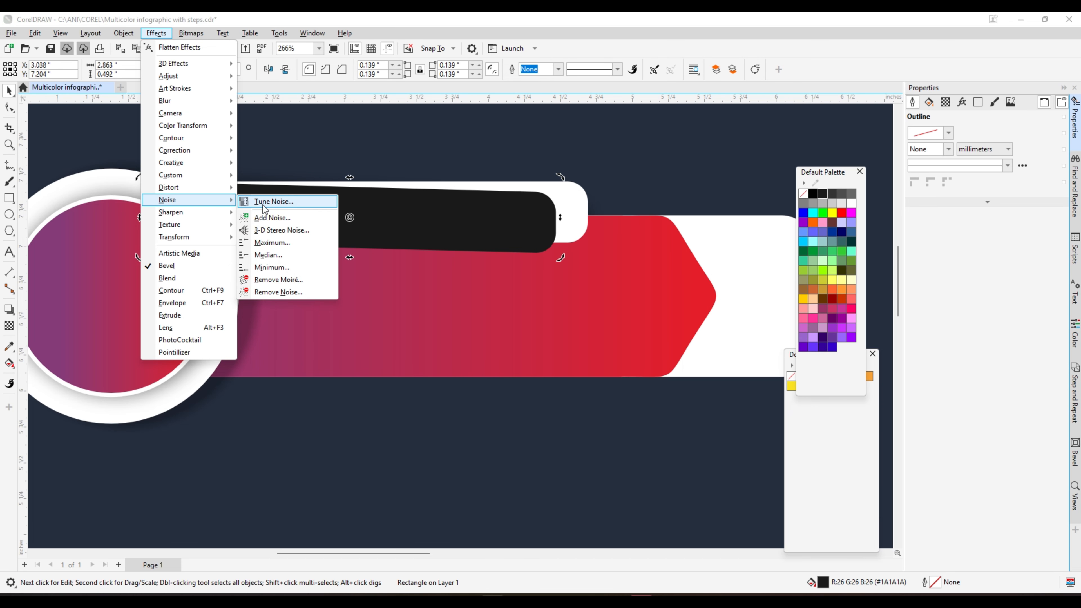
mouse_move(190, 103)
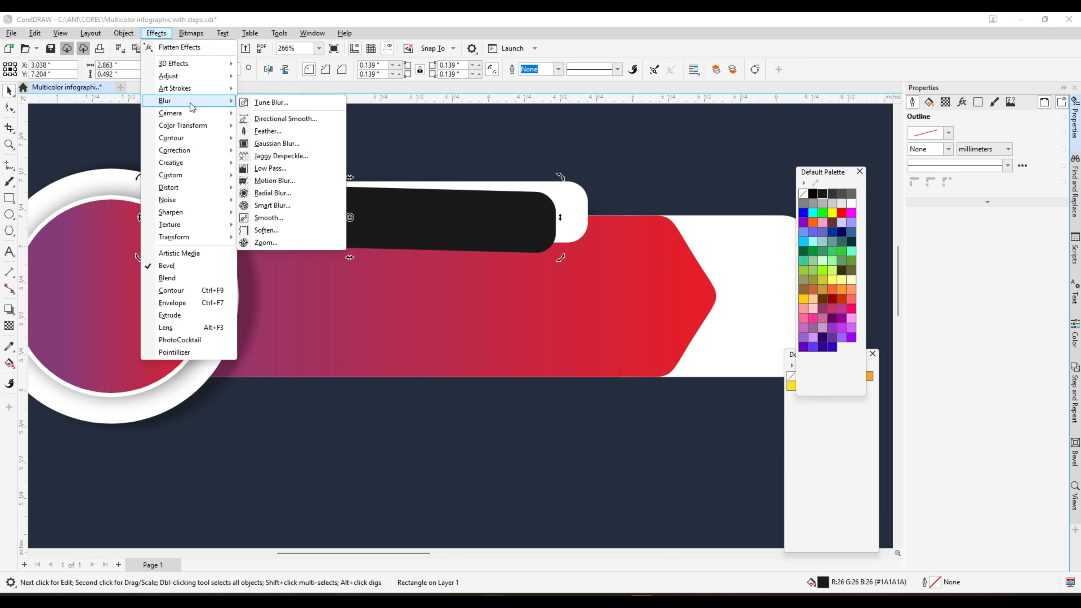
left_click(277, 143)
left_click(954, 289)
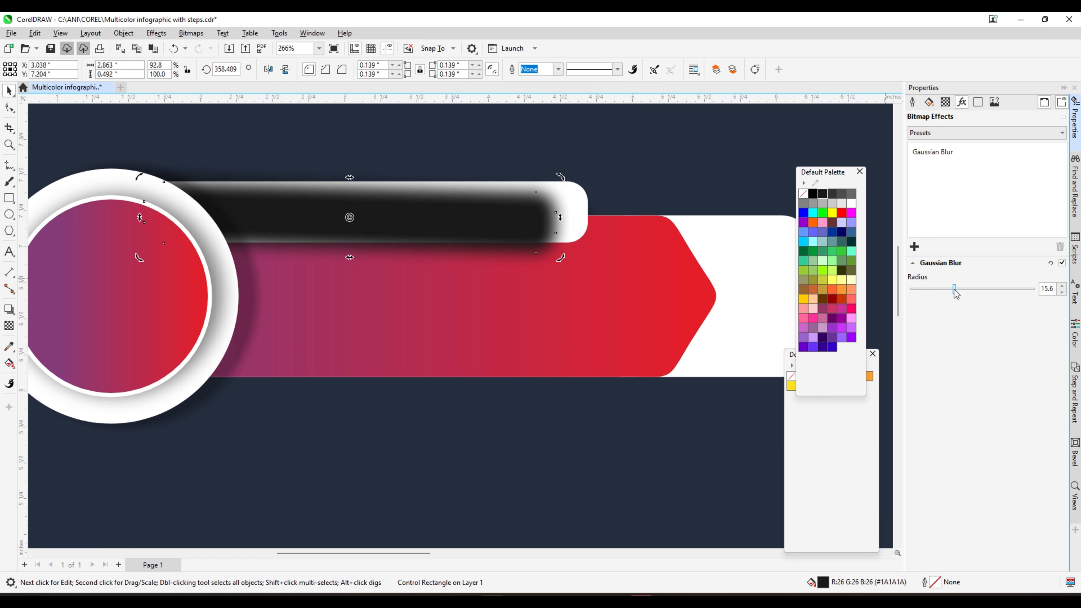
scroll(434, 178, "down", 1)
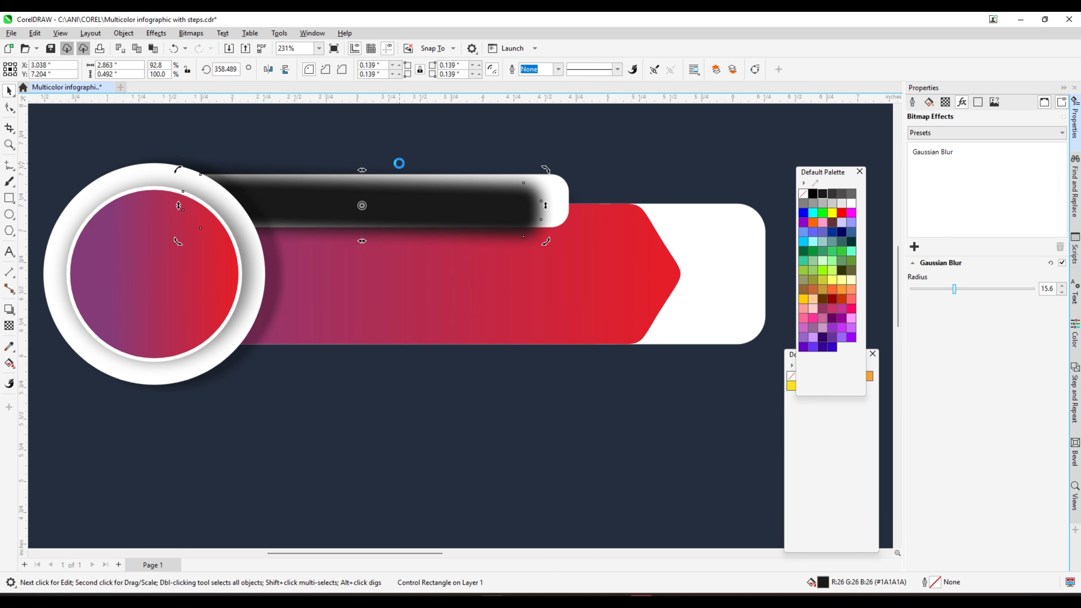
Place the blurred dark rectangle behind the white label as its shadow
scroll(460, 205, "down", 3)
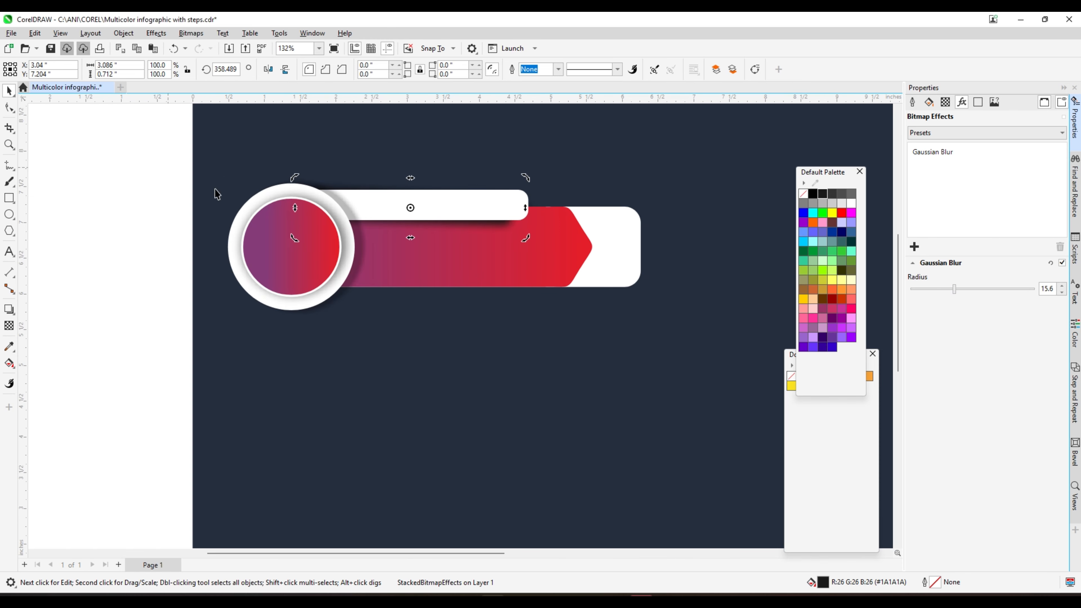
scroll(408, 206, "up", 1)
left_click(407, 214)
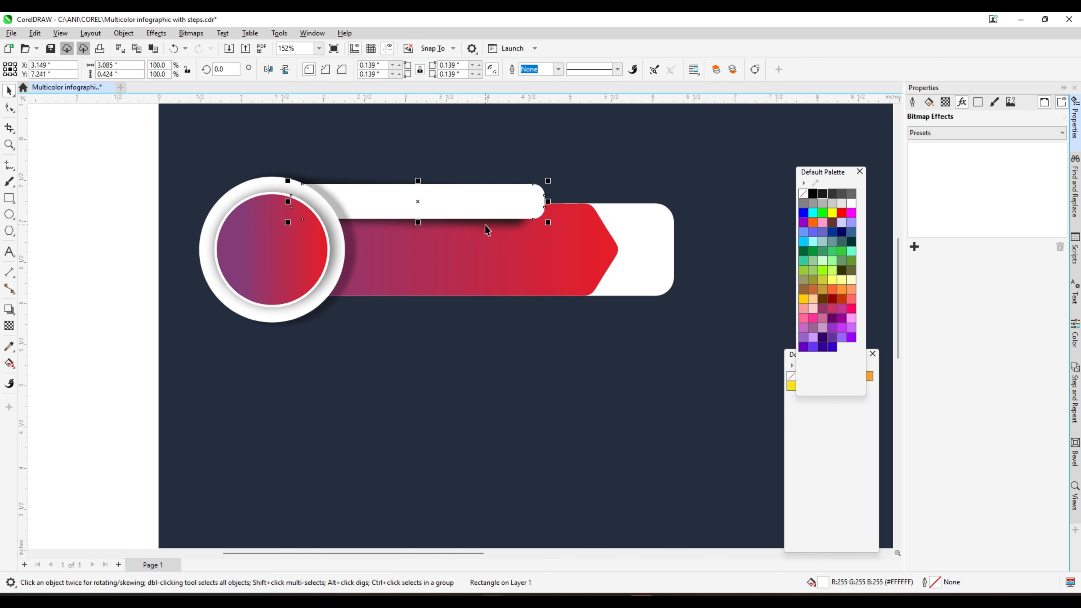
Duplicate the blurred shadow along the gradient bar's lower edge, widen the copy to about 4.24 in and send it behind the bar
left_click(443, 212)
left_click_drag(409, 204, 427, 292)
left_click_drag(601, 292, 657, 293)
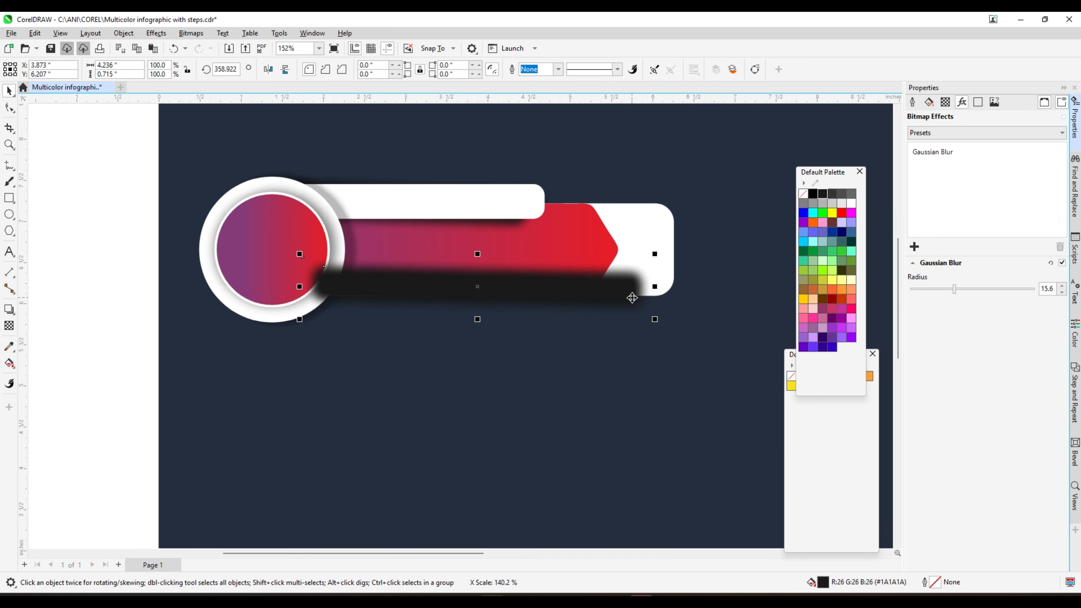
left_click(733, 69)
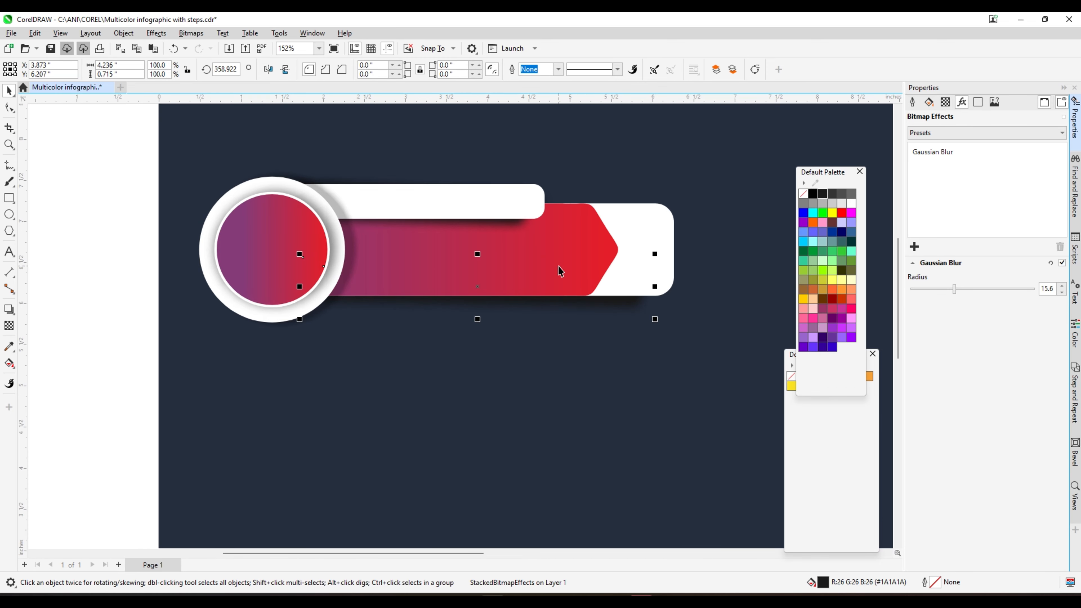
Scale the whole step graphic down to about 5.31 by 1.75 in and move it to about X 3.84, Y 6.14 in
scroll(352, 220, "down", 3)
left_click(218, 208)
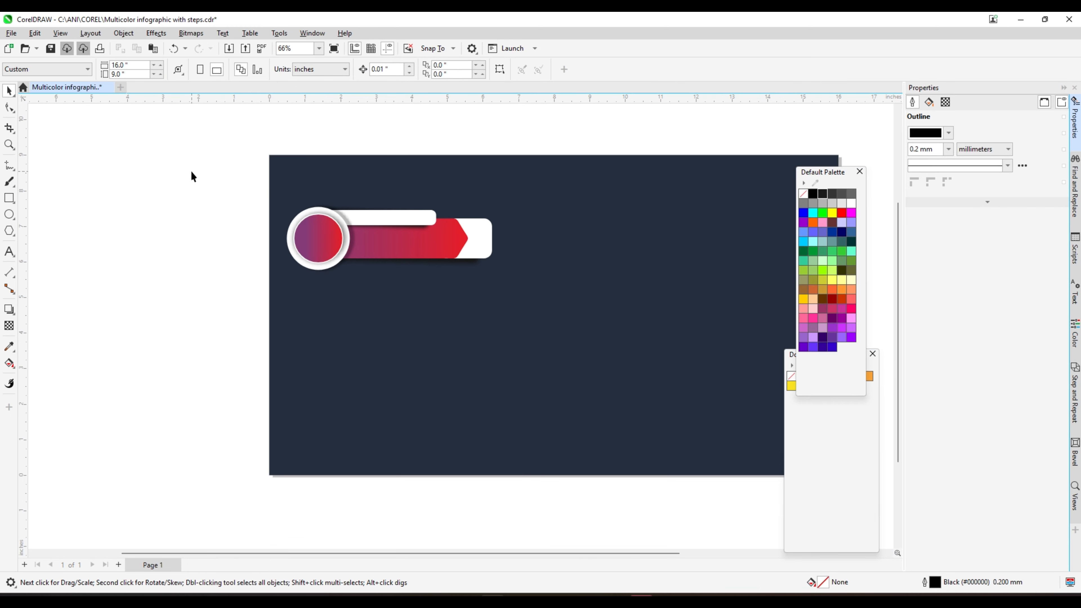
left_click_drag(192, 172, 590, 317)
scroll(509, 224, "up", 2)
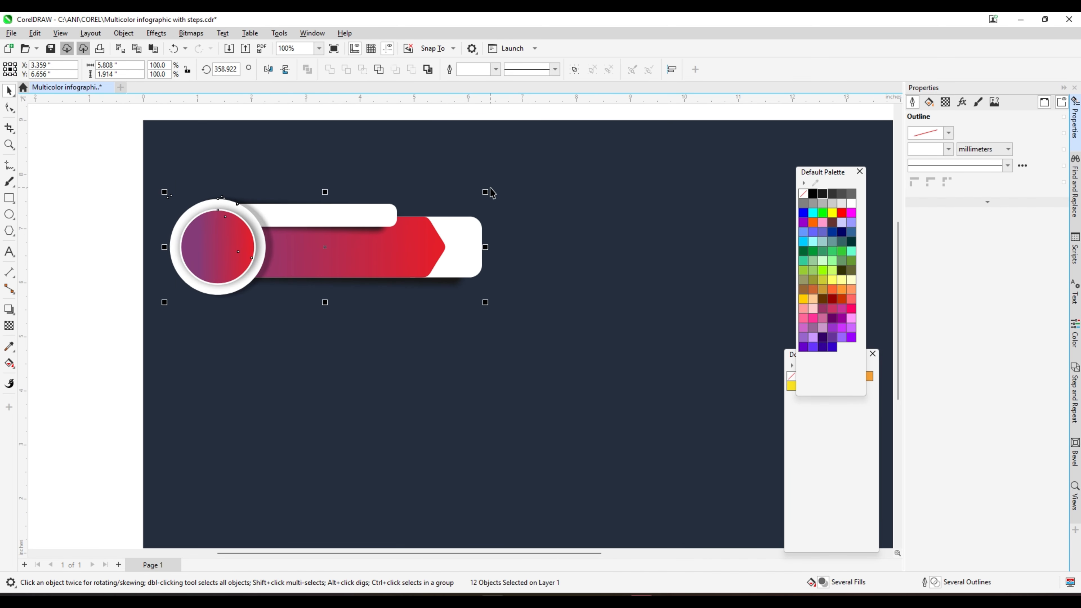
scroll(355, 202, "down", 2)
left_click_drag(335, 220, 353, 236)
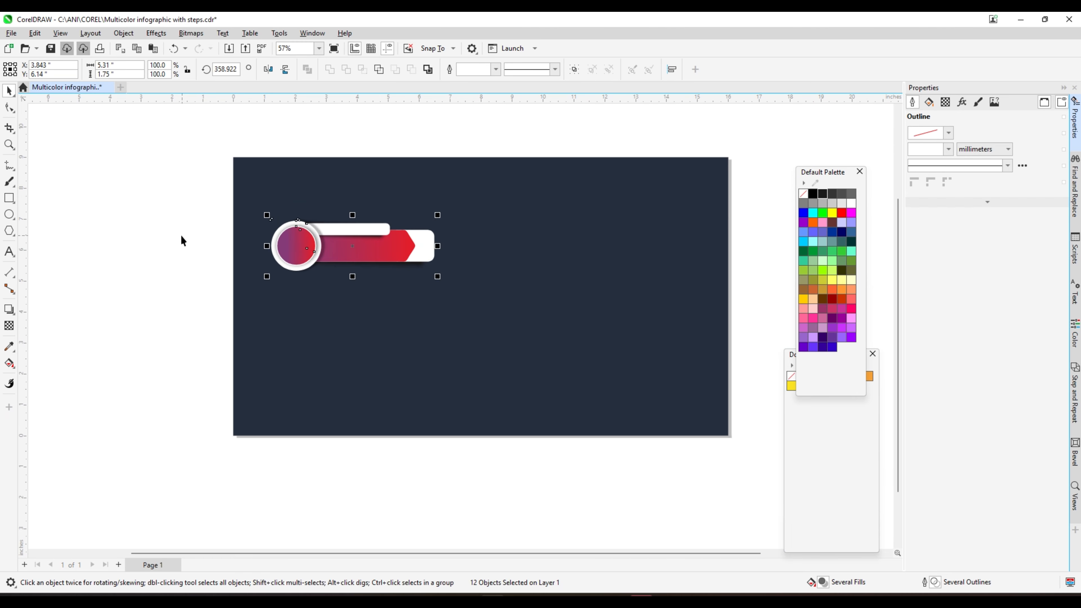
left_click(181, 239)
Bring the heading and paragraph text in beside the page and move the heading YOUR TEXT GOES HERE onto the white label
scroll(327, 212, "up", 2)
scroll(327, 212, "up", 2)
scroll(278, 159, "down", 2)
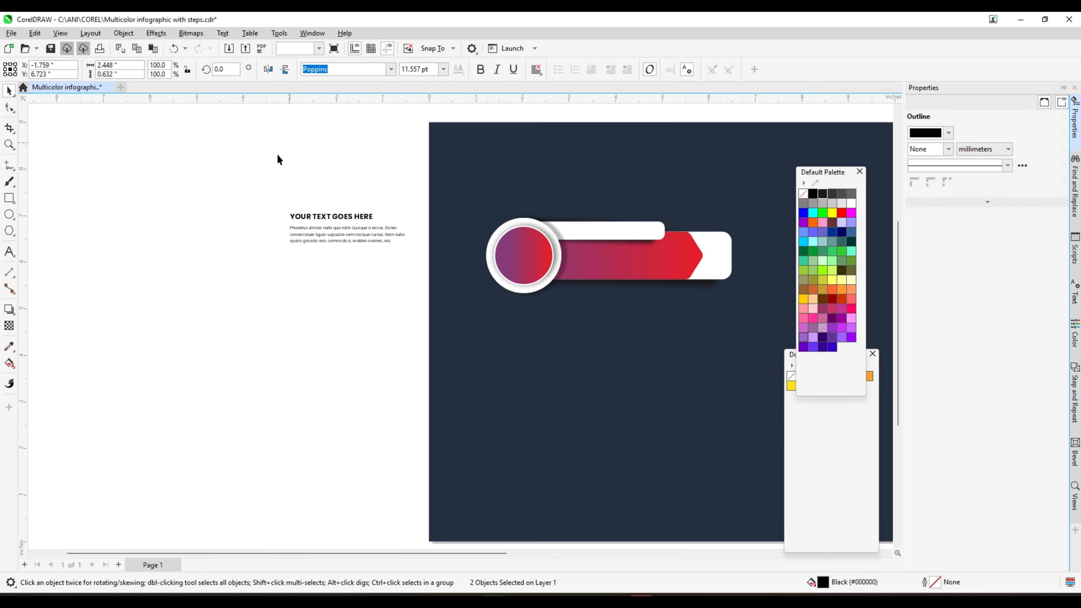
scroll(572, 212, "up", 2)
left_click(141, 217)
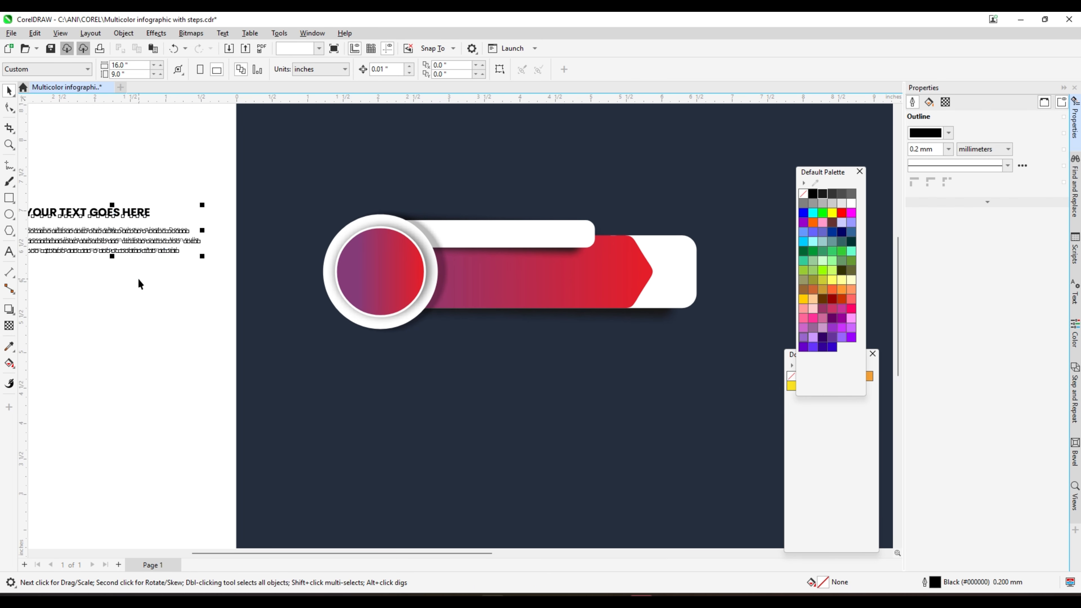
left_click(118, 202)
left_click(117, 212)
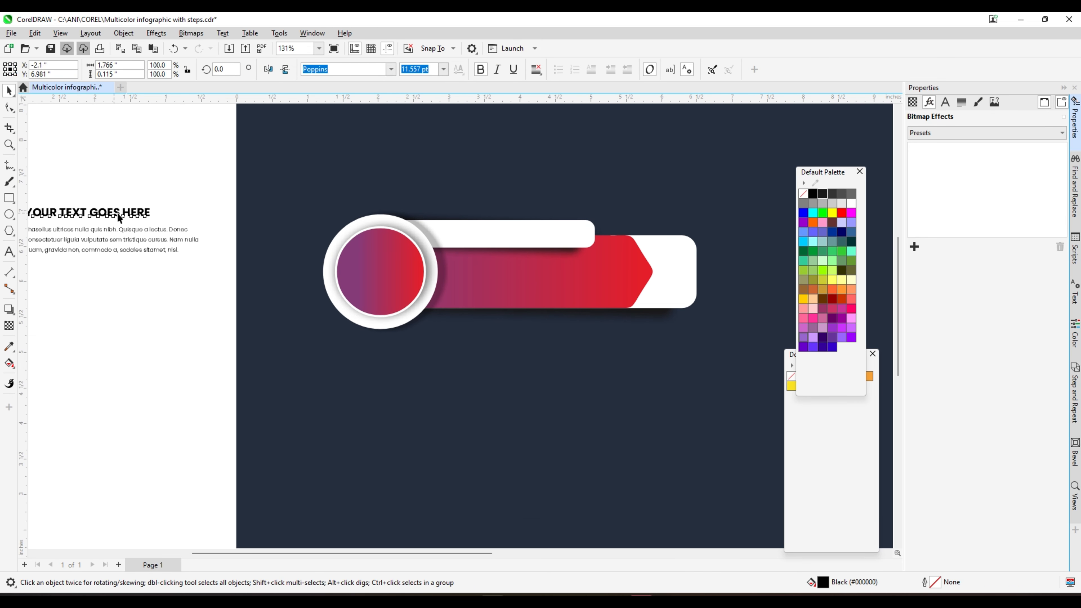
left_click_drag(117, 213, 536, 241)
scroll(528, 236, "up", 3)
scroll(526, 233, "up", 5)
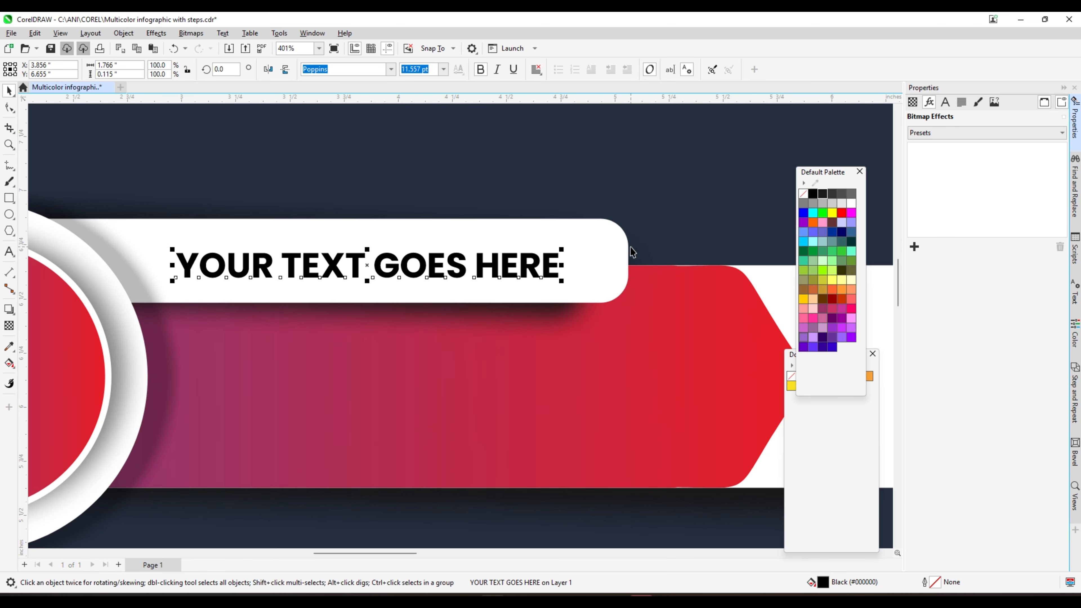
Widen the white label to about 2.97 in by extending its right end together with its shadow
left_click(611, 264)
left_click(627, 254, "shift")
left_click_drag(634, 271, 667, 269)
scroll(574, 243, "down", 8)
scroll(558, 230, "up", 5)
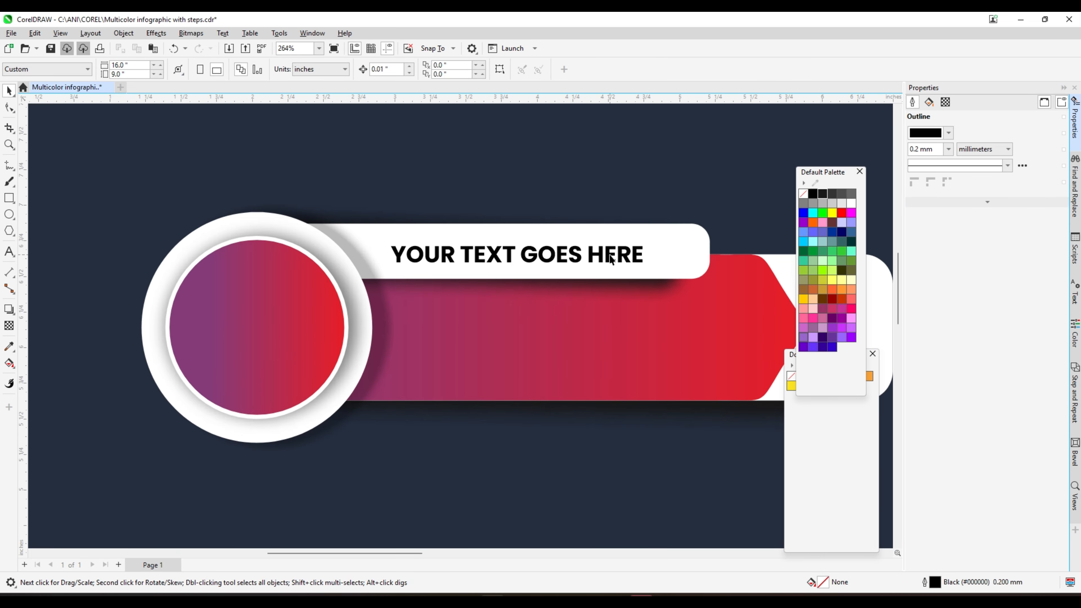
Enlarge the heading to about 12.99 pt and center it vertically on the white label
left_click(634, 253)
scroll(666, 240, "up", 3)
left_click_drag(654, 246, 680, 244)
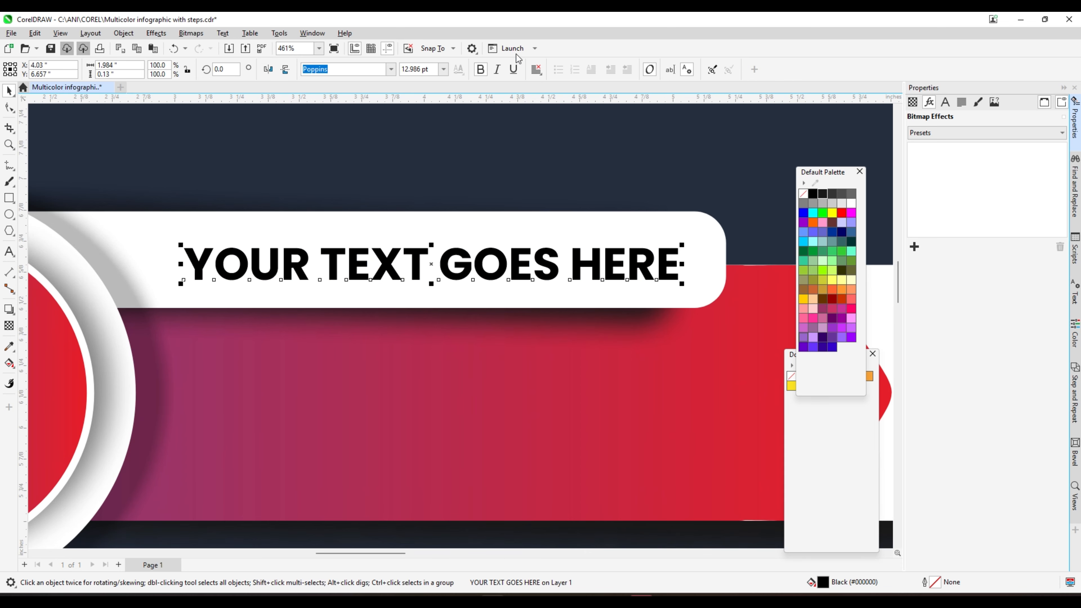
scroll(681, 298, "down", 2)
scroll(660, 241, "up", 1)
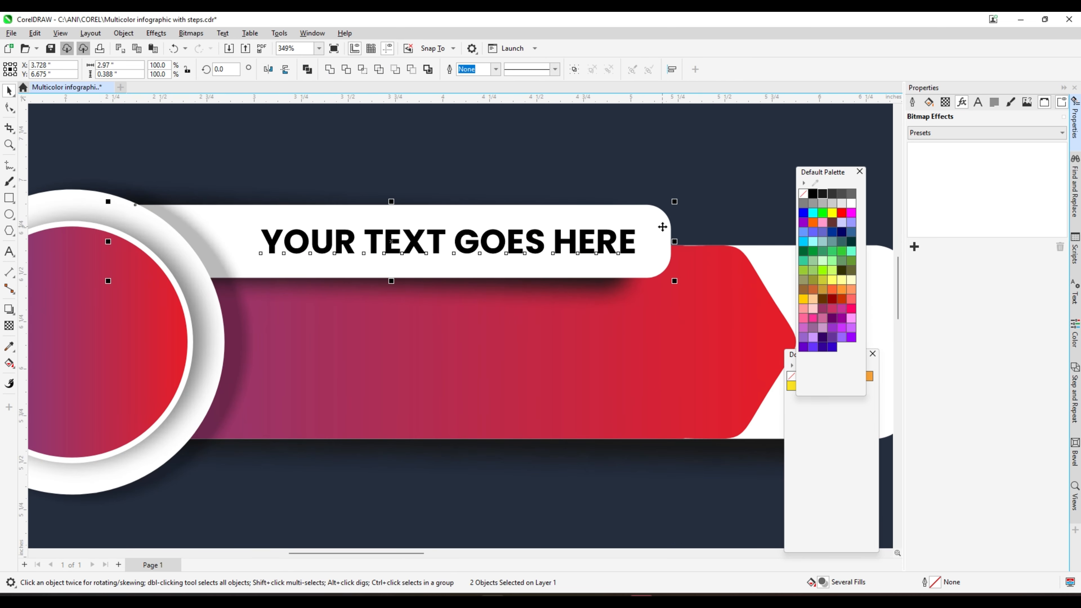
Move the paragraph onto the gradient bar below the heading and color its text white
scroll(660, 239, "down", 9)
left_click(335, 194)
left_click(375, 239)
scroll(374, 239, "up", 1)
left_click_drag(374, 238, 703, 266)
scroll(748, 262, "up", 2)
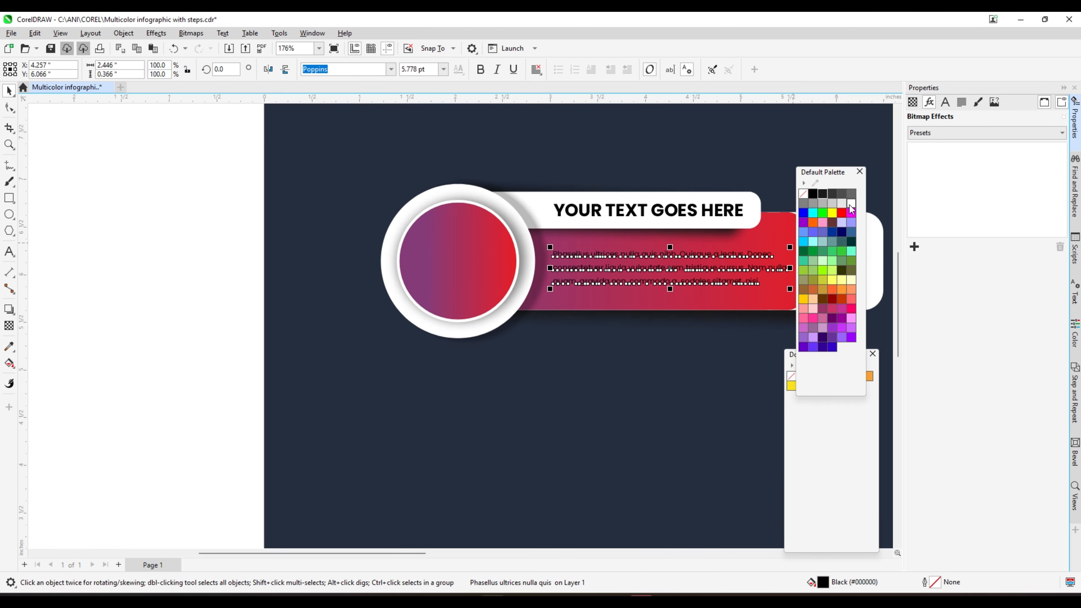
left_click(851, 209)
scroll(177, 234, "down", 1)
left_click(128, 230)
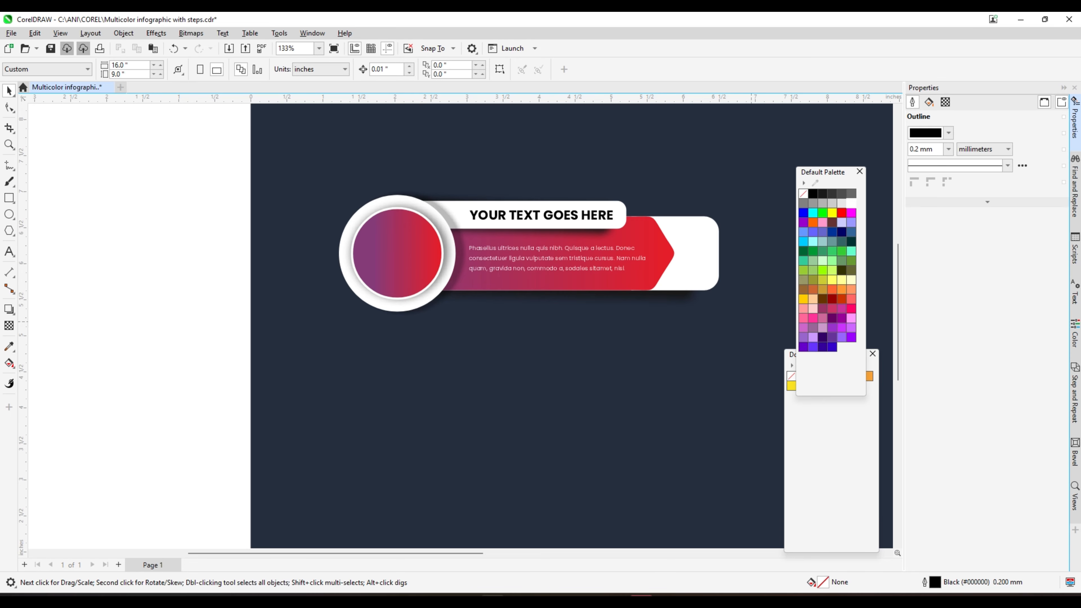
Raise the paragraph to about Y 6.18 in and rebreak it into four lines ending at "Quisque a", "vulputate", "quam," and "nisi."
scroll(567, 245, "up", 3)
left_click_drag(577, 251, 579, 241)
scroll(579, 241, "up", 2)
double_click(608, 218)
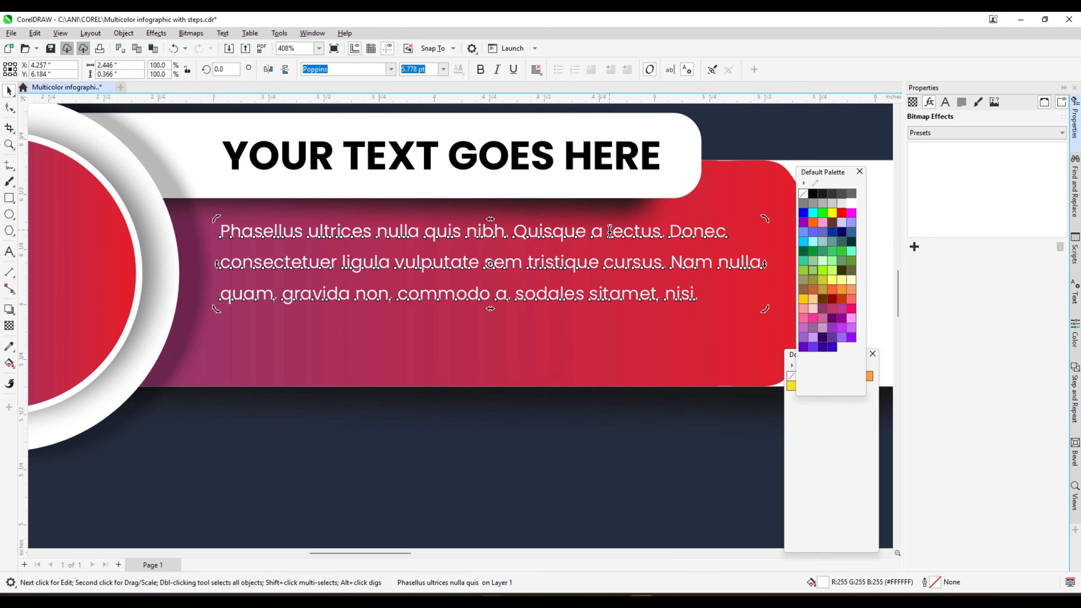
key("Return")
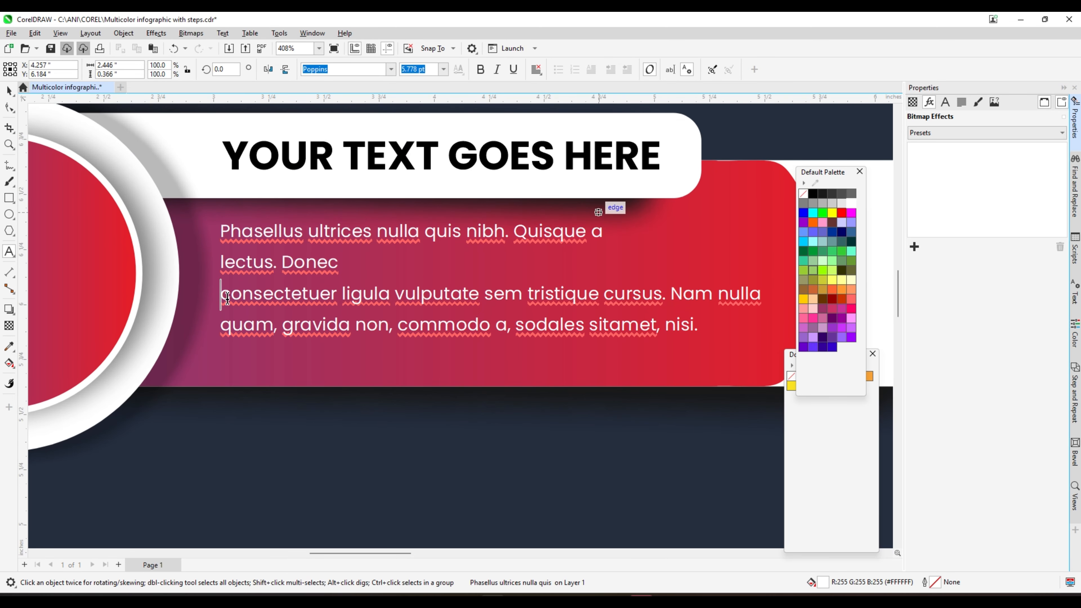
key("BackSpace")
left_click(608, 262)
key("Return")
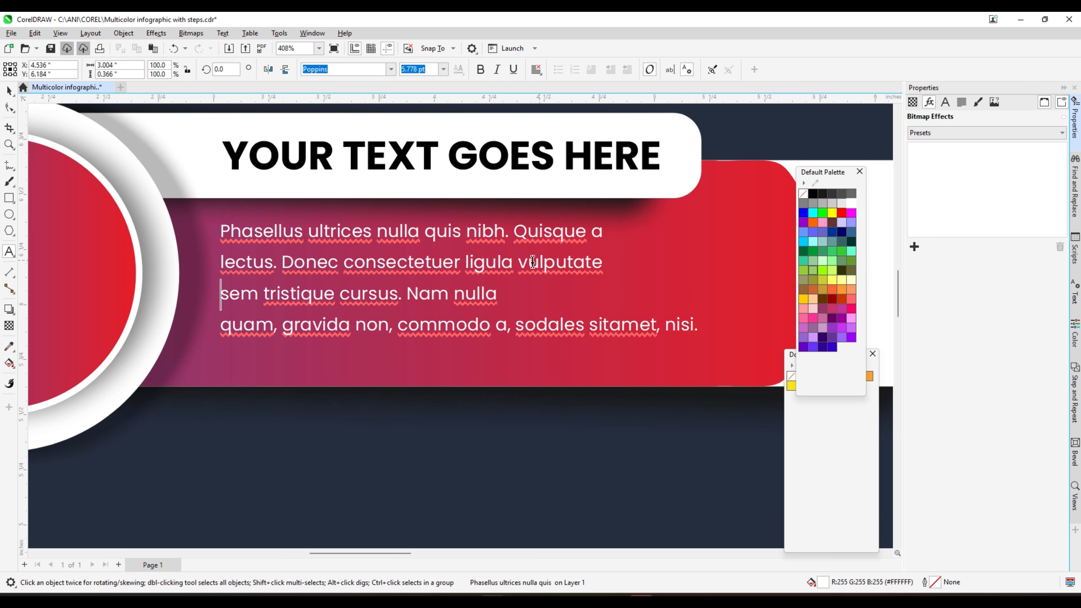
key("BackSpace")
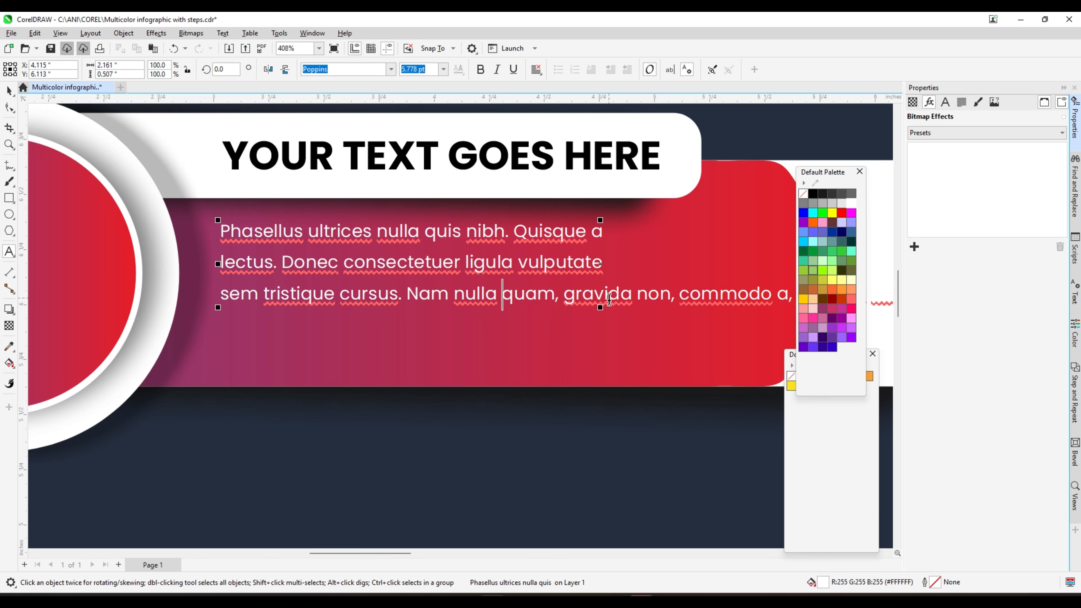
left_click(566, 293)
key("Return")
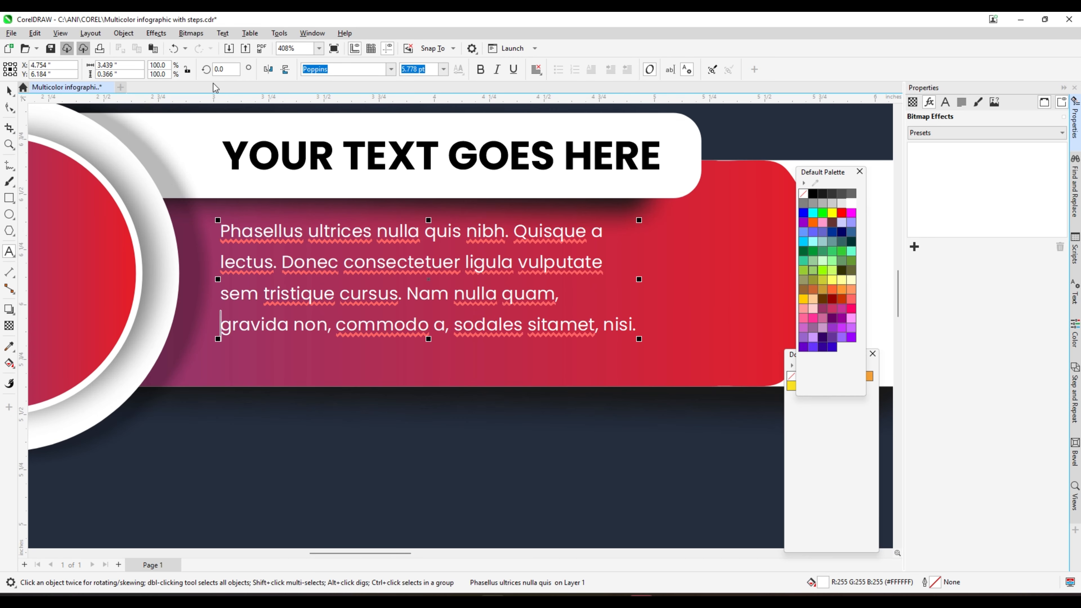
Apply Full Justify alignment to the paragraph and tighten its line spacing
left_click(650, 69)
left_click(537, 70)
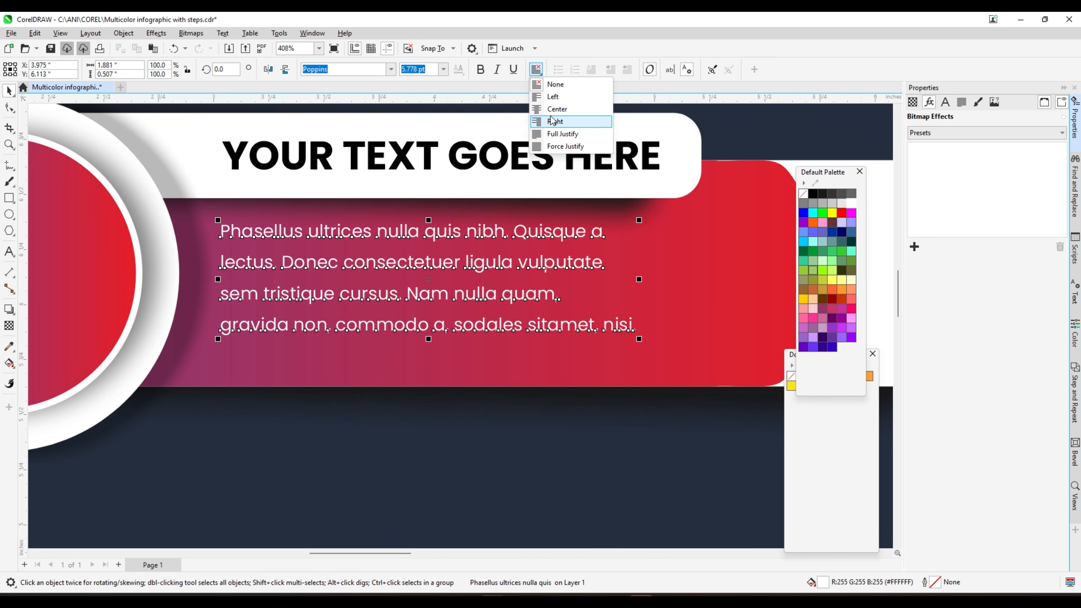
left_click(570, 131)
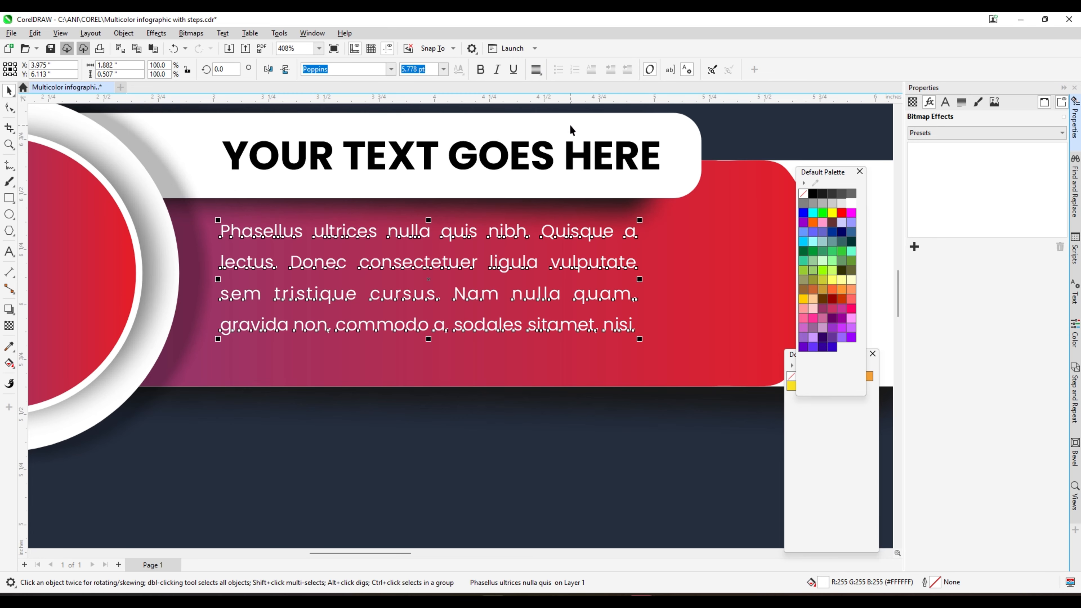
left_click(10, 109)
left_click_drag(215, 344, 216, 315)
left_click(9, 90)
scroll(638, 313, "down", 1)
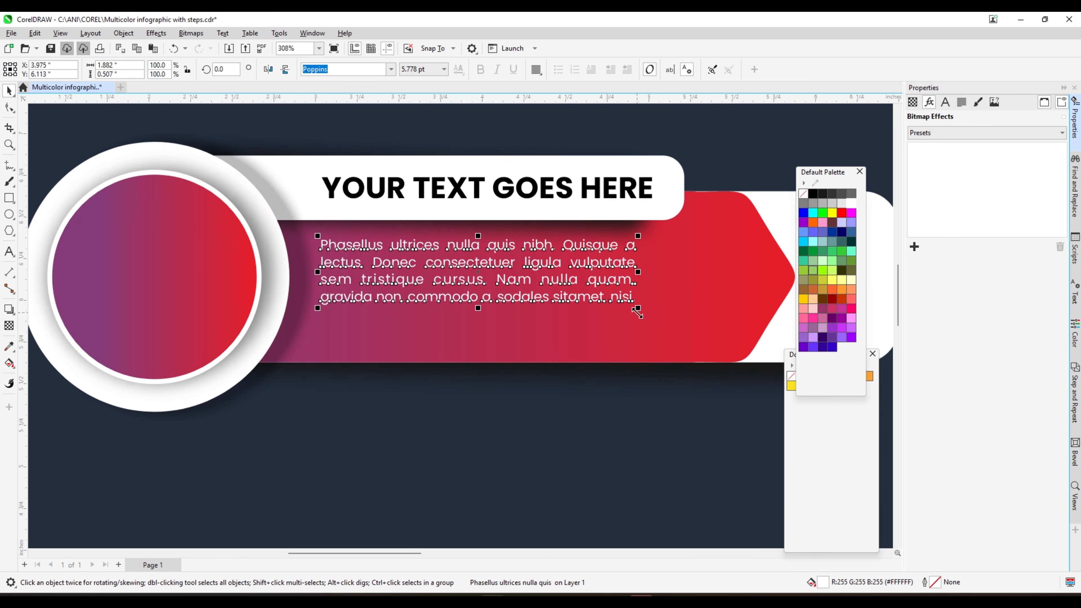
Enlarge the paragraph to about 7.62 pt and position it at about X 4.275, Y 6.074 in on the gradient bar
left_click_drag(638, 307, 738, 329)
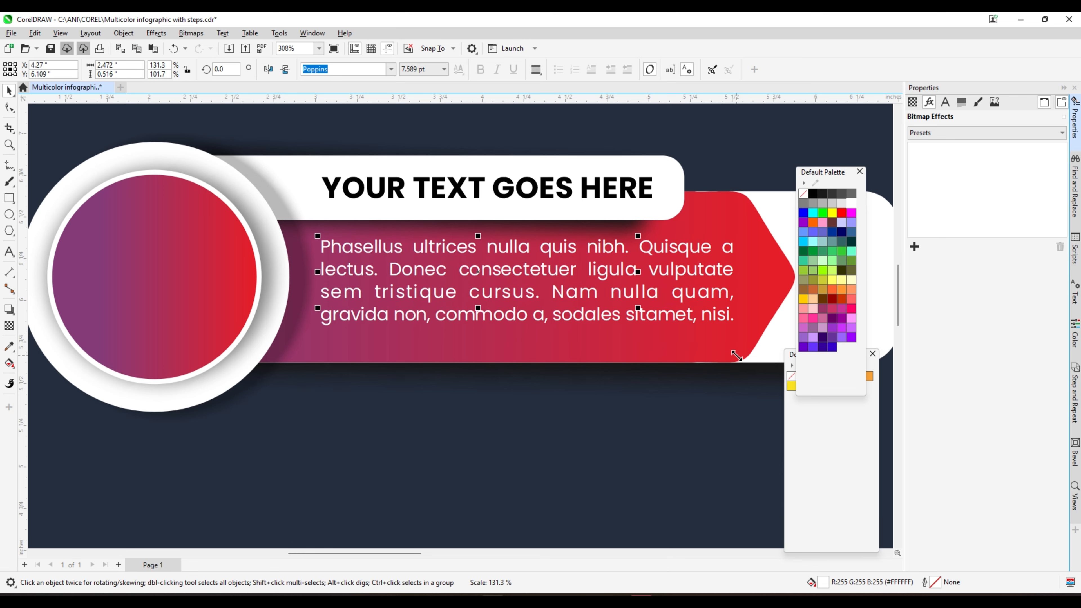
left_click(638, 192)
scroll(639, 192, "down", 2)
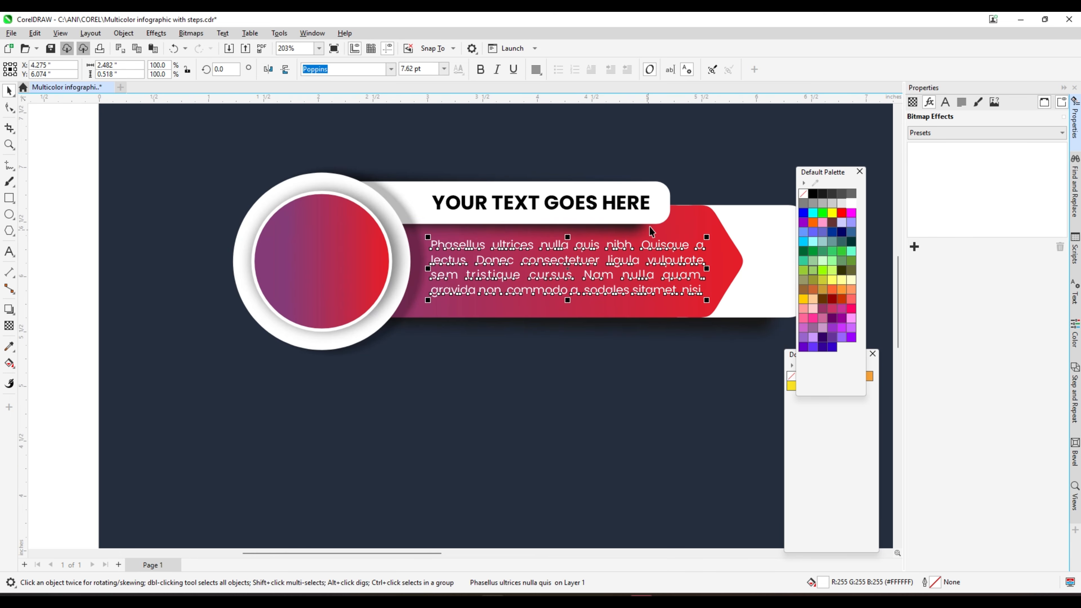
Enlarge the heading to about 14.18 pt and left-align it with the paragraph
scroll(652, 190, "up", 3)
left_click_drag(653, 185, 676, 181)
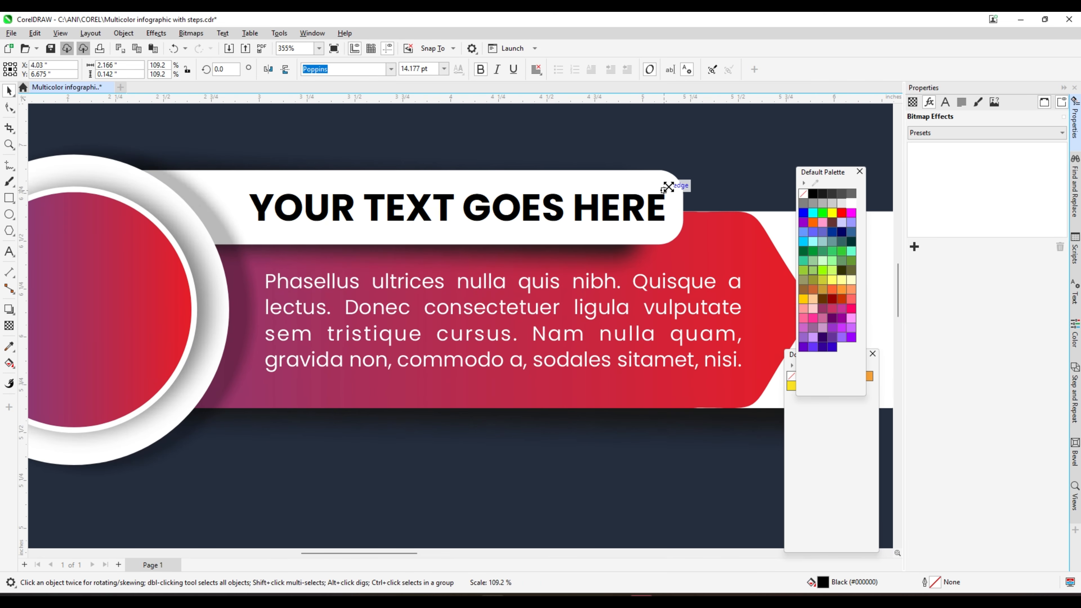
scroll(672, 184, "down", 2)
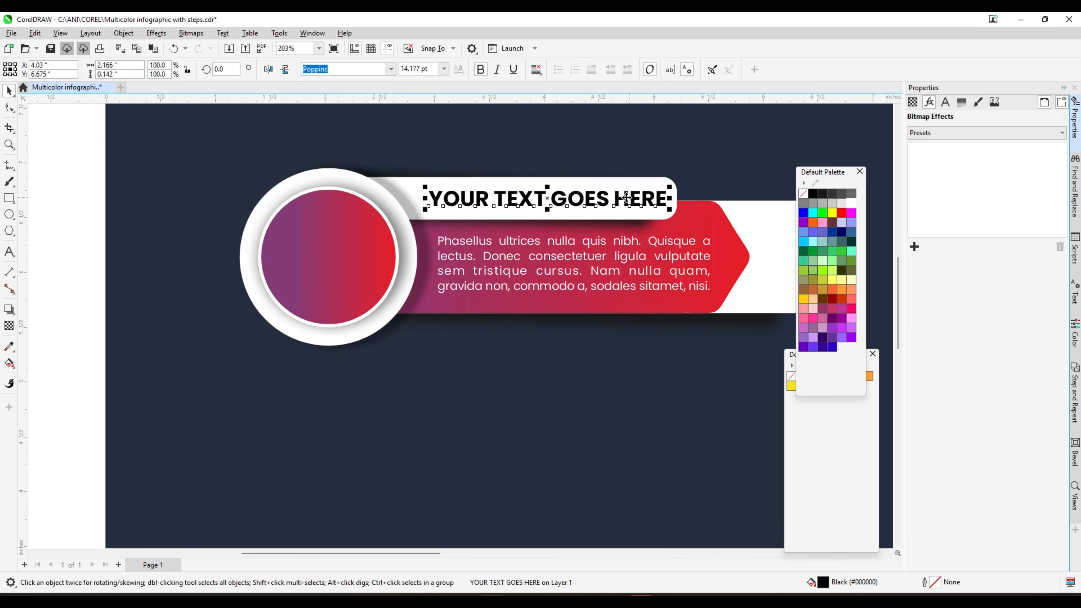
left_click(555, 245, "shift")
key("l")
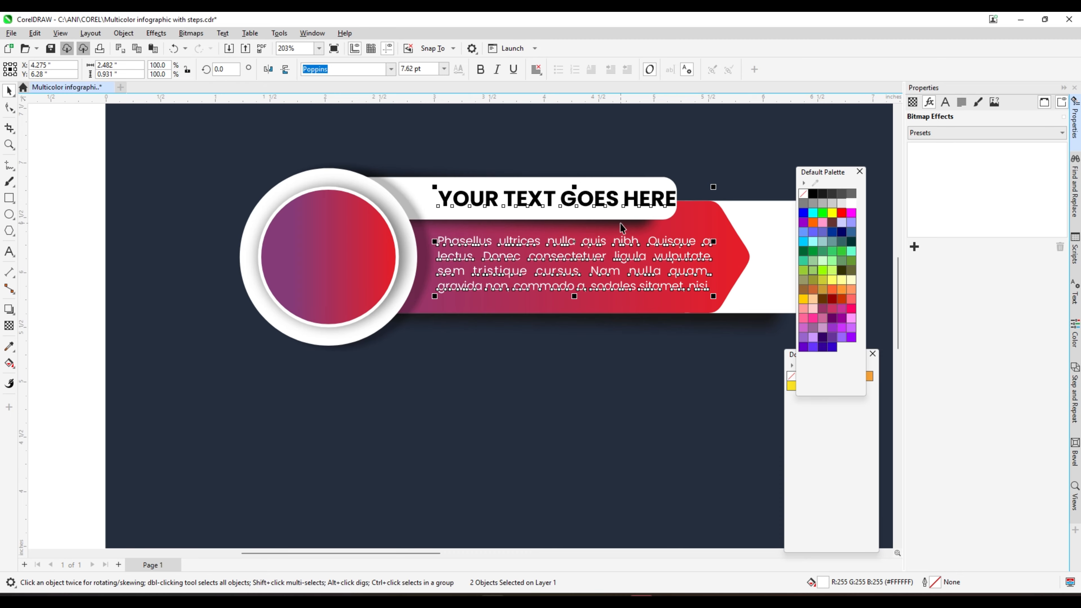
left_click(91, 184)
Move the heading and paragraph together slightly left to about X 4.18 in
scroll(602, 222, "up", 1)
left_click(602, 215)
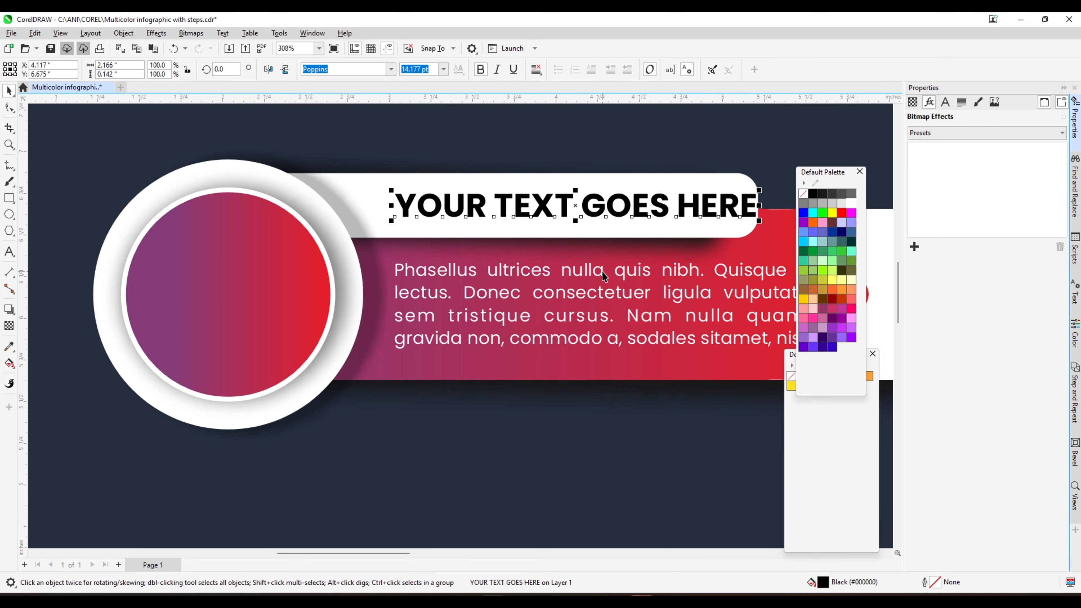
left_click(603, 271, "shift")
scroll(575, 228, "up", 1)
left_click_drag(562, 209, 542, 208)
scroll(708, 181, "down", 2)
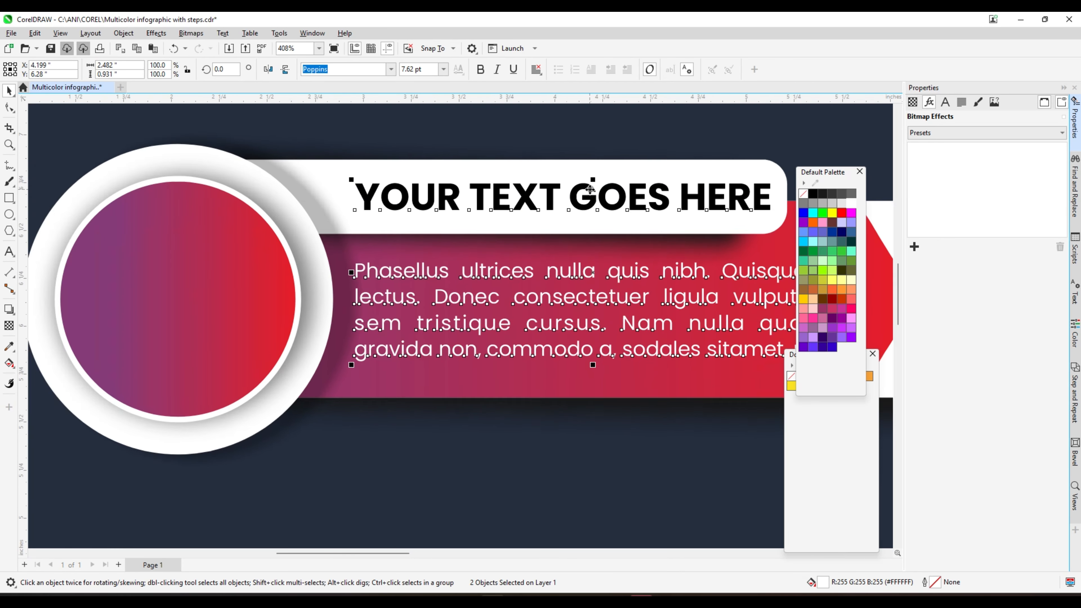
scroll(708, 181, "down", 1)
left_click(234, 207)
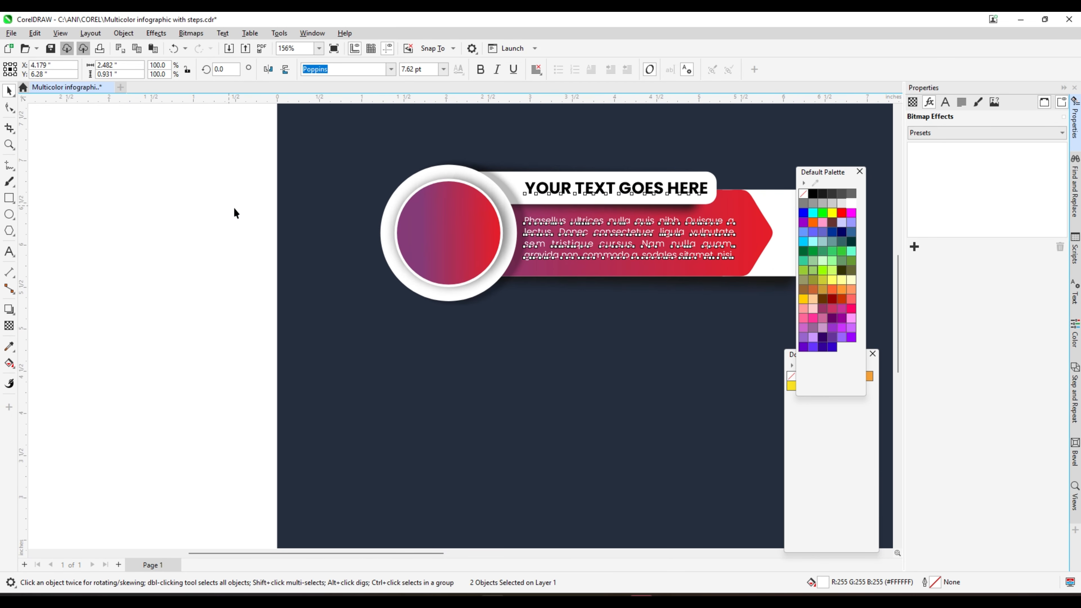
Duplicate the heading onto the gradient circle and change the copy's text to TITLE
scroll(567, 194, "up", 1)
left_click_drag(566, 189, 324, 230)
scroll(327, 226, "up", 1)
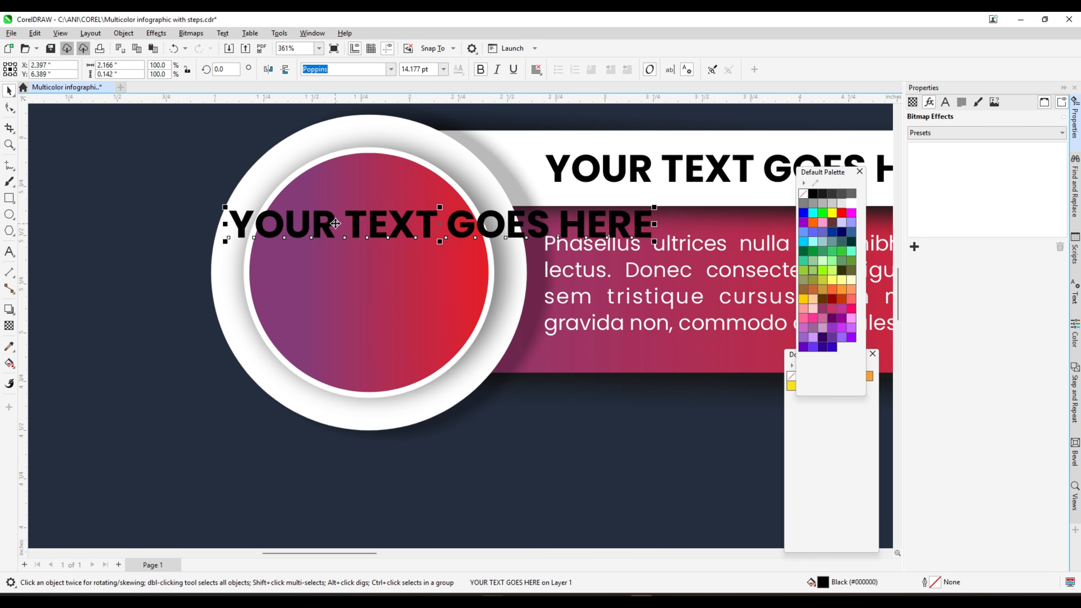
triple_click(359, 215)
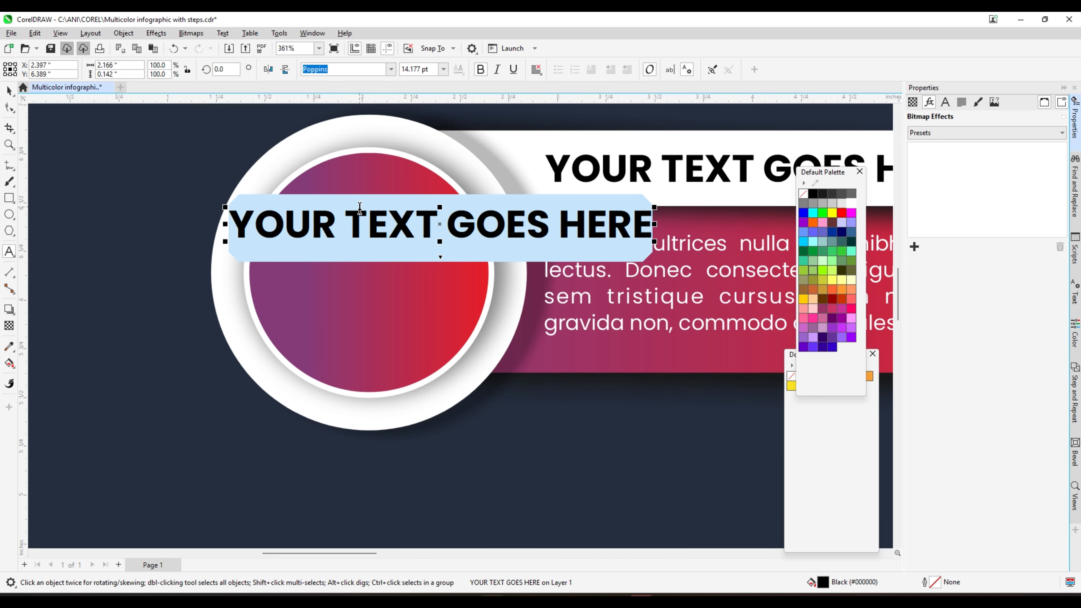
type("TITLE")
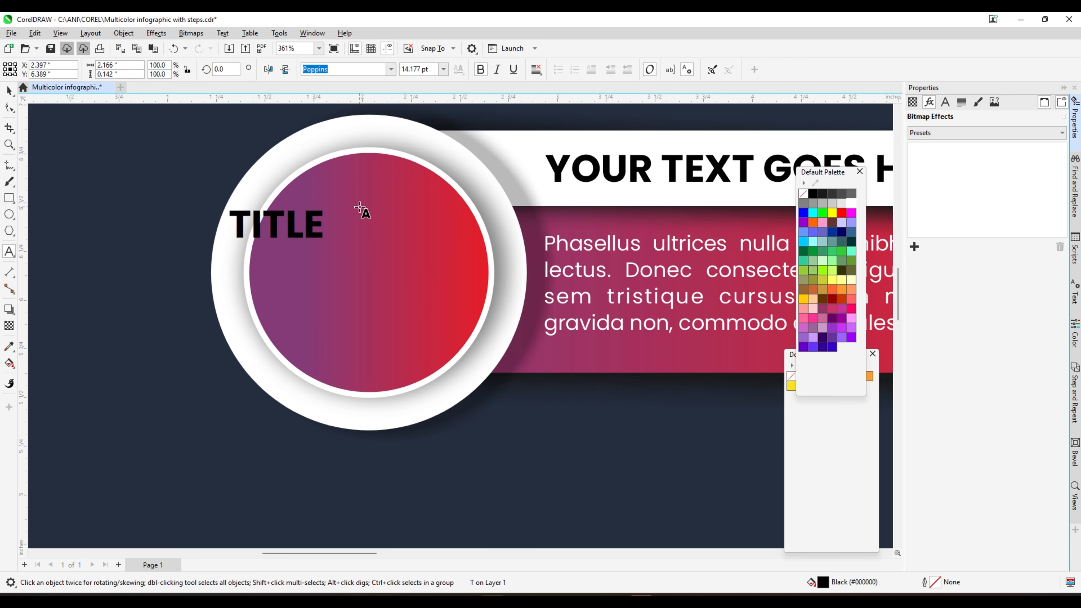
Retype the copied circle text as TITLE and centre it horizontally on the gradient circle
key("BackSpace")
key("BackSpace")
type("LE")
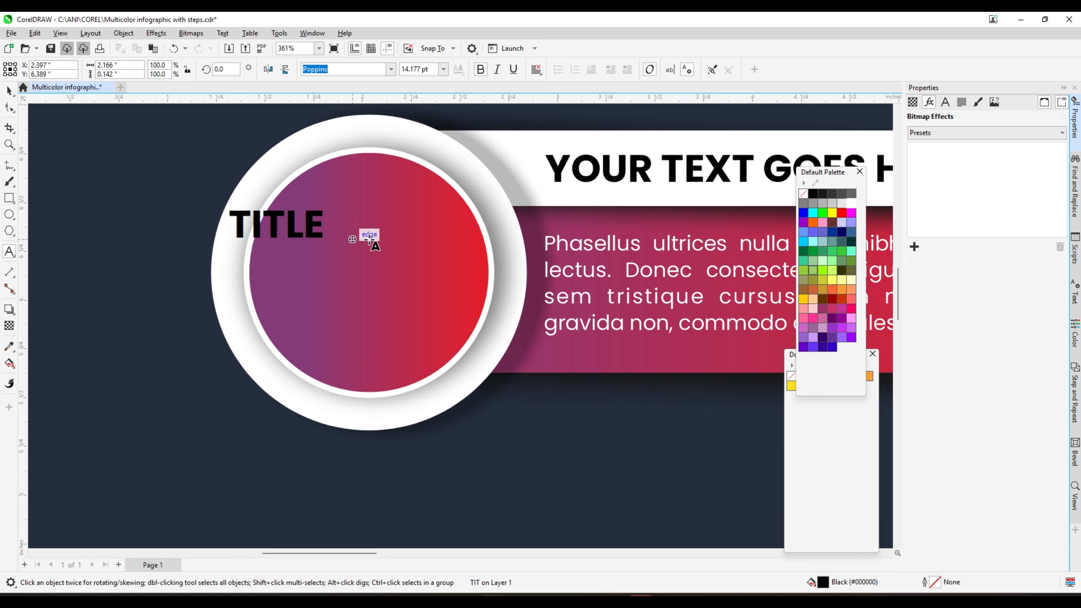
key("Escape")
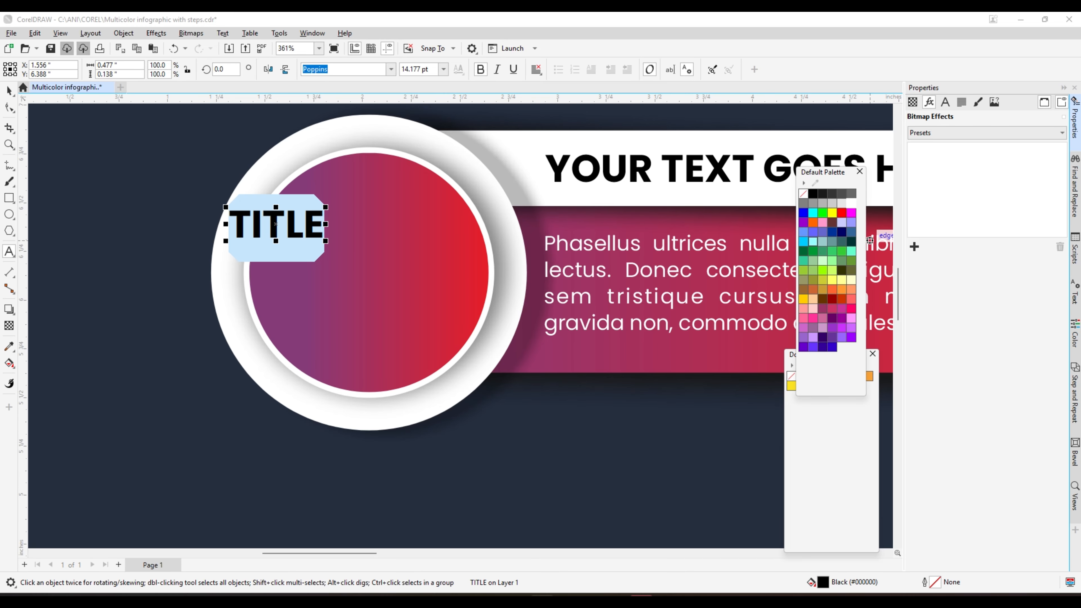
key("Escape")
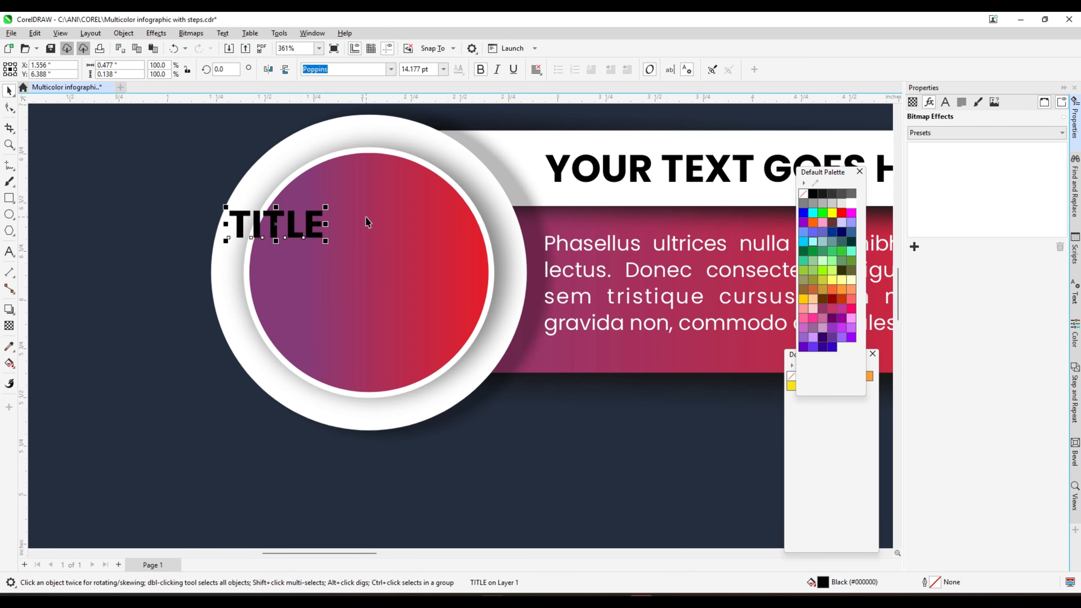
key("F3")
left_click(242, 232)
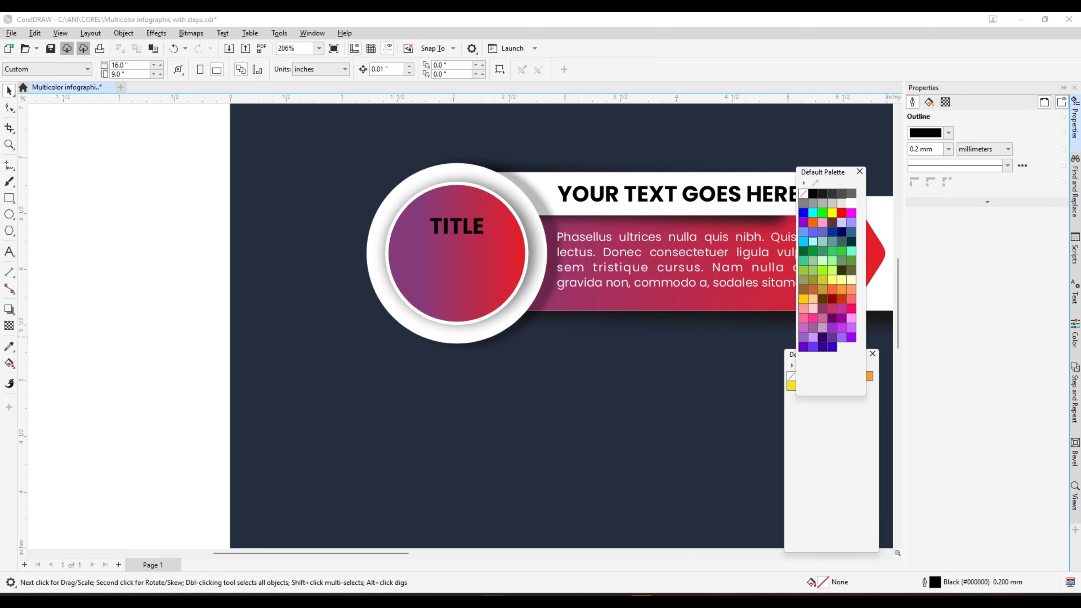
Enlarge TITLE to about 18.77 pt around its centre and fill it white
scroll(486, 232, "up", 3)
left_click(472, 219)
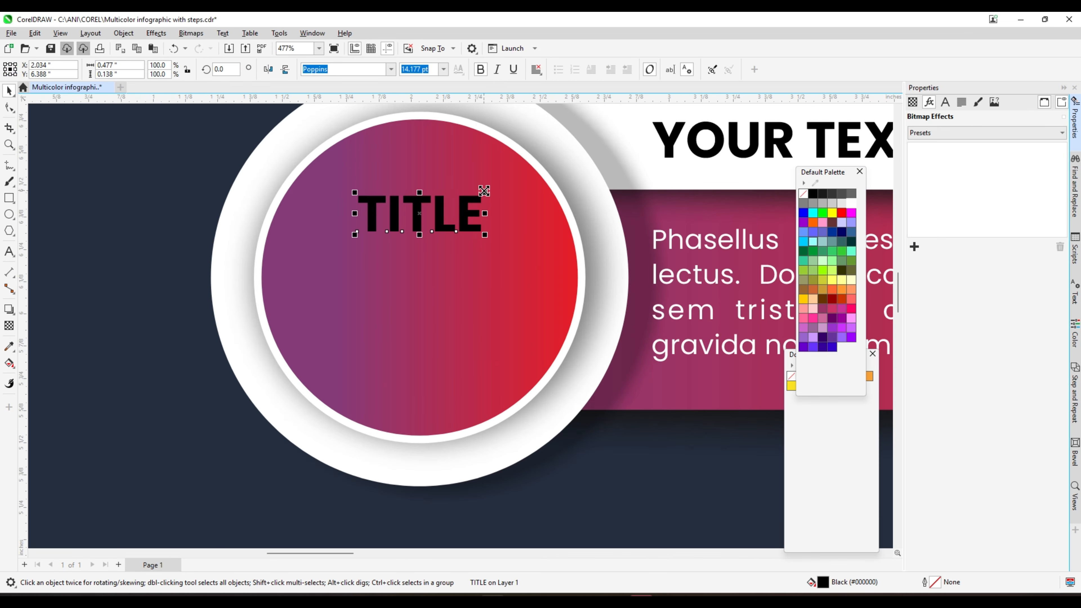
mouse_move(490, 188)
left_mouse_down()
mouse_move(517, 177)
mouse_move(496, 172)
left_mouse_up()
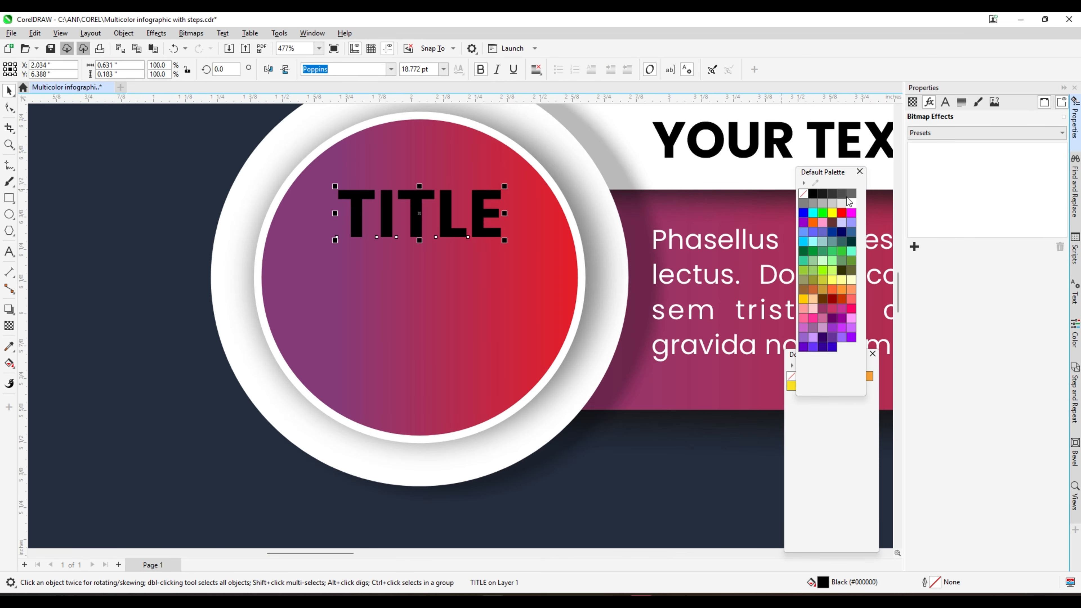
left_click(849, 200)
Duplicate TITLE straight below at about Y 5.95 in and change the copy's text to 01
left_click_drag(426, 198, 422, 314)
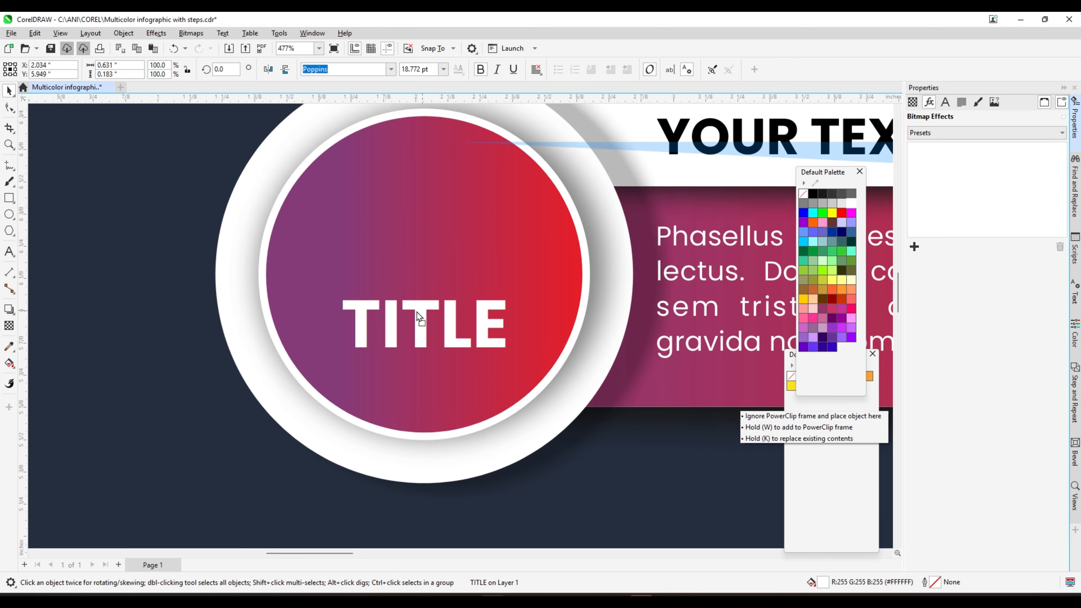
right_click(422, 314)
double_click(425, 309)
key("ctrl+a")
type("01")
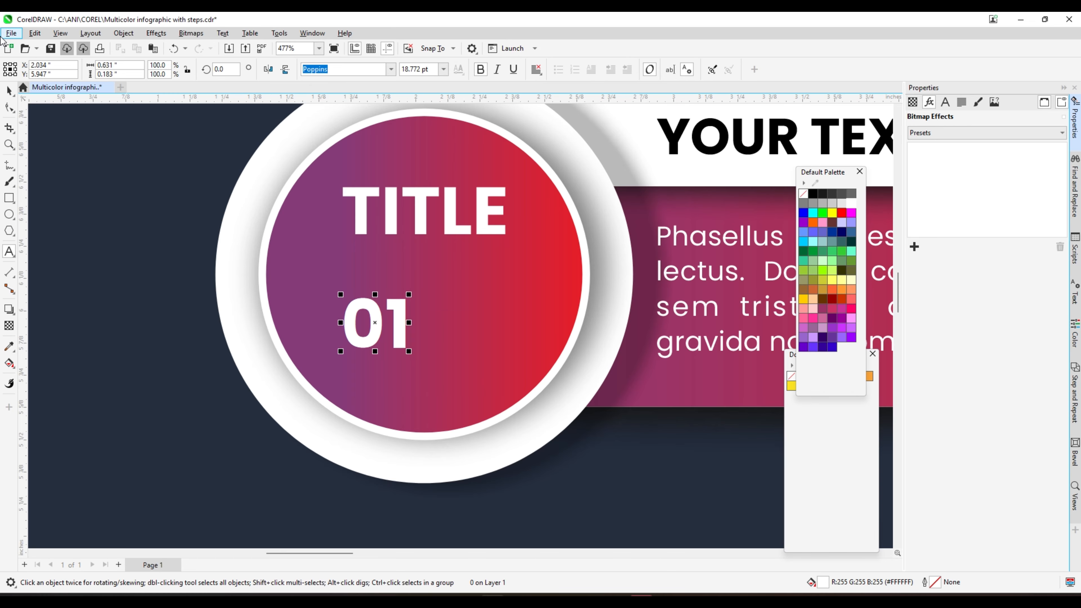
left_click(8, 92)
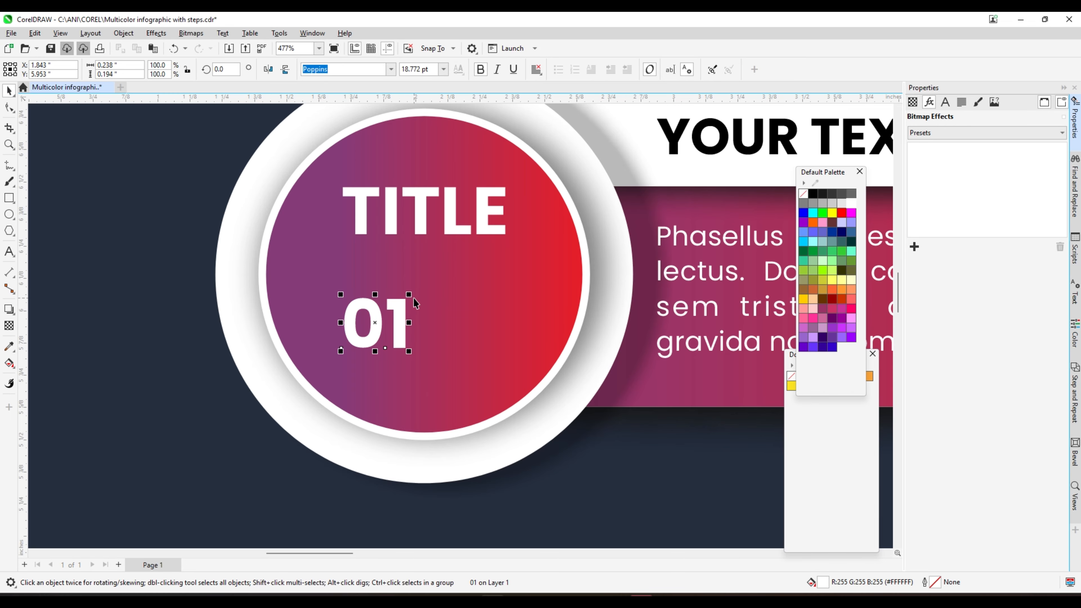
Enlarge the number 01 to about 47.83 pt and centre it horizontally on the circle, beneath TITLE
left_click_drag(414, 299, 469, 302)
left_click_drag(500, 255, 497, 257)
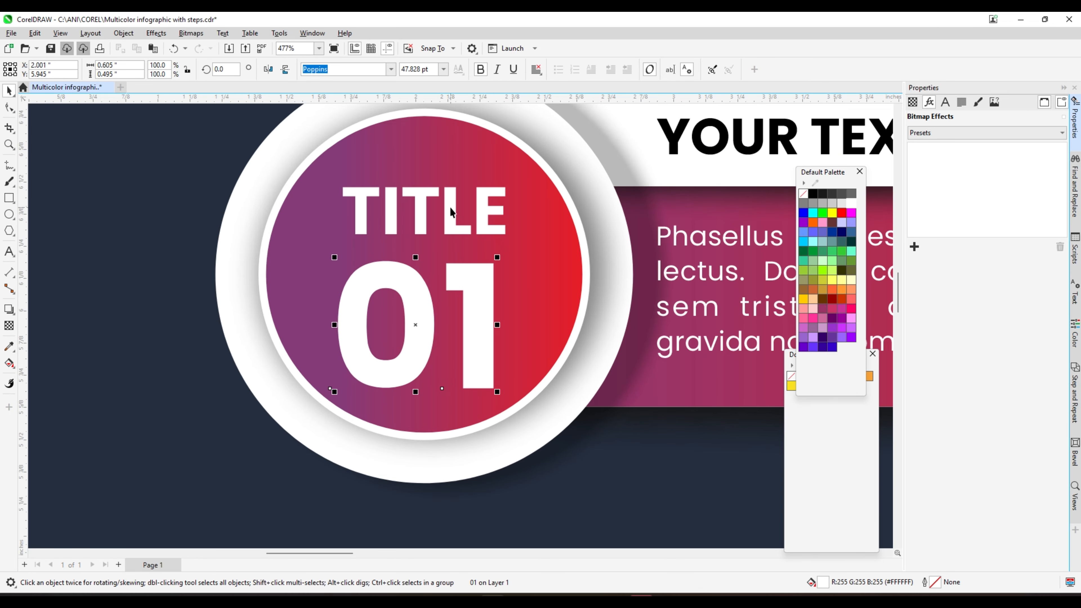
key("ctrl+a")
scroll(498, 175, "down", 5)
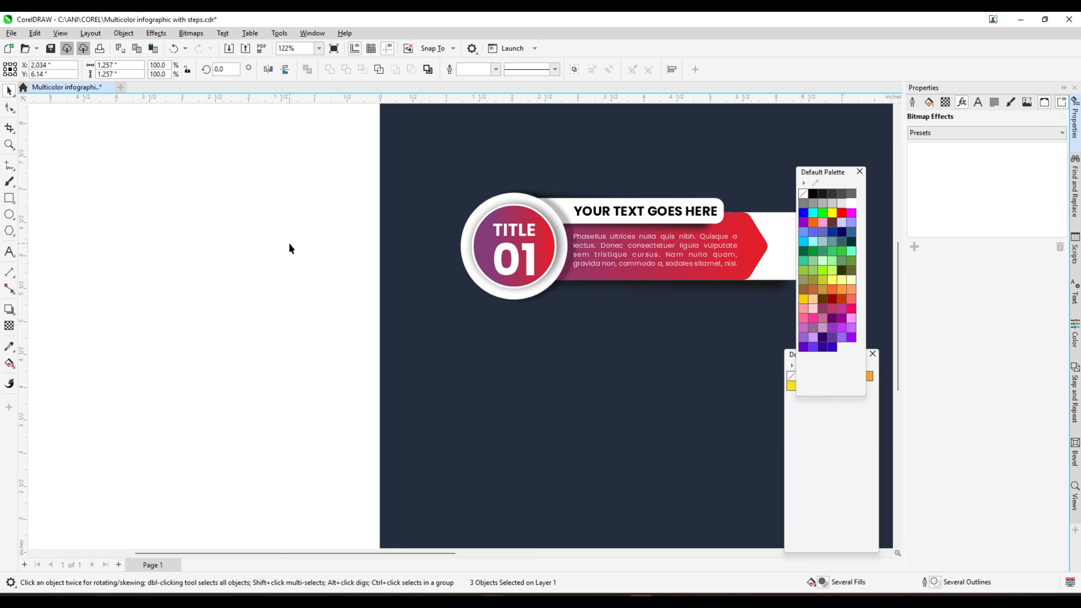
scroll(556, 230, "down", 1)
Apply a vertical white linear fountain fill to the number 01, running from top to bottom
left_click(536, 256)
scroll(536, 241, "up", 5)
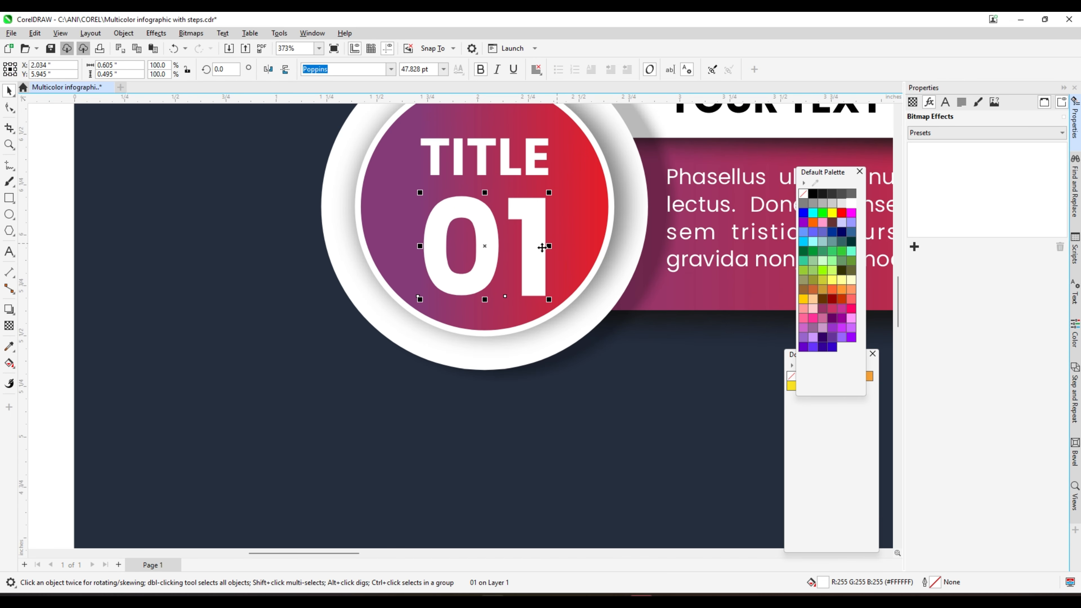
left_click(9, 363)
left_click(38, 359)
scroll(475, 210, "up", 3)
left_click_drag(554, 220, 556, 333)
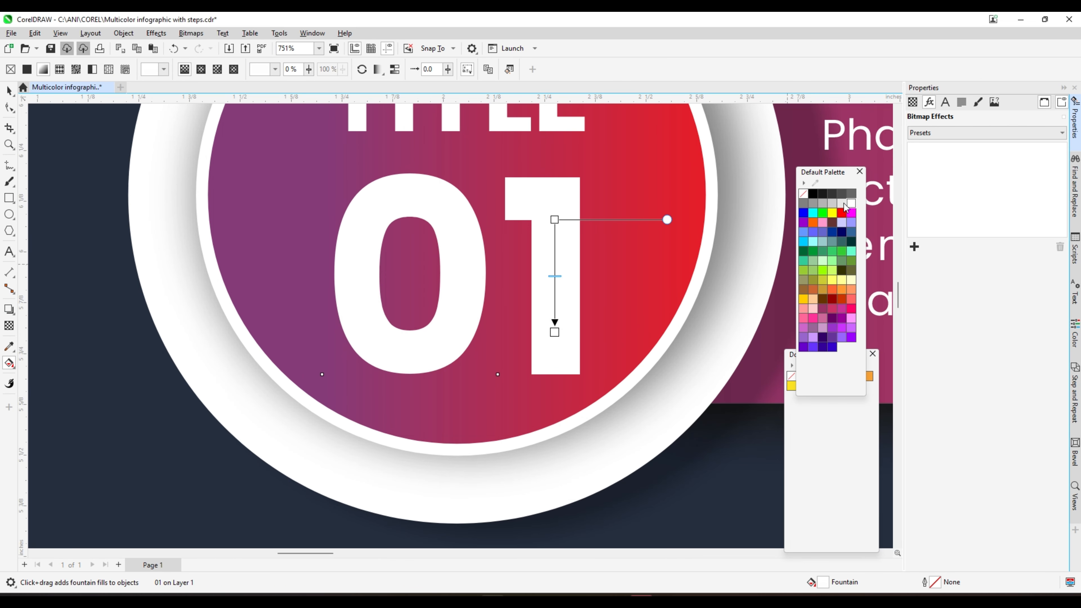
Add a light gray stop to the 01 fountain fill and set it at 43% with a sharp gray-to-white edge
left_click_drag(834, 204, 556, 274)
scroll(554, 262, "up", 2)
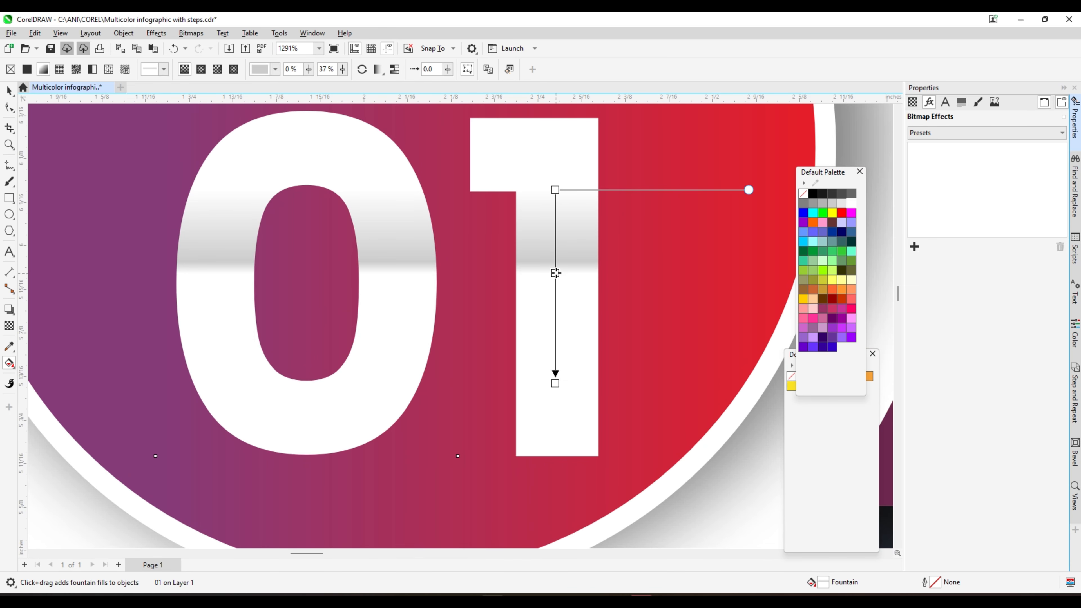
left_click_drag(555, 273, 555, 285)
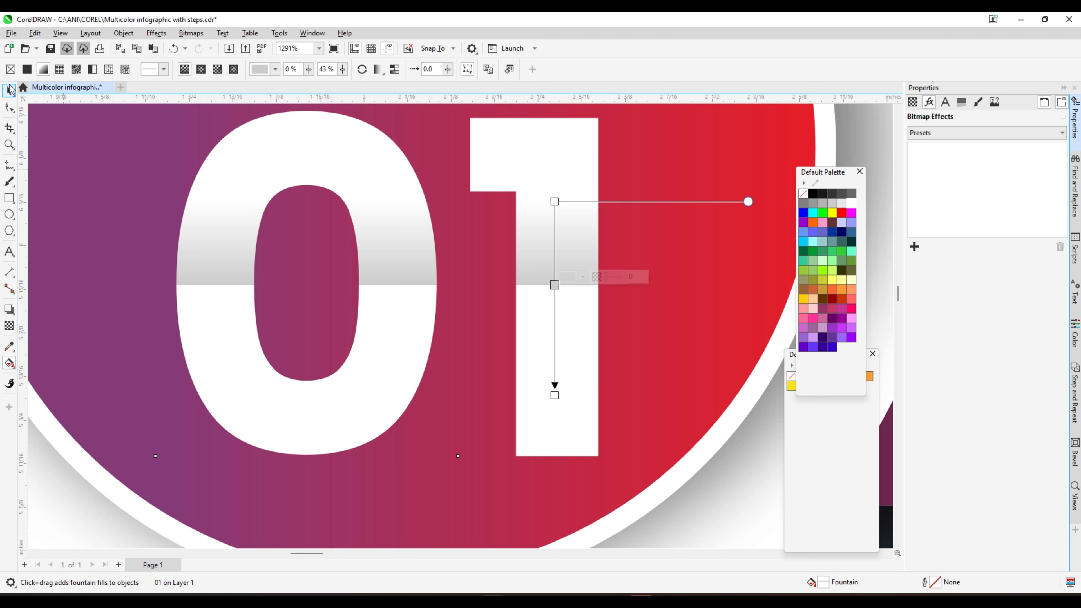
left_click(11, 89)
scroll(506, 212, "down", 5)
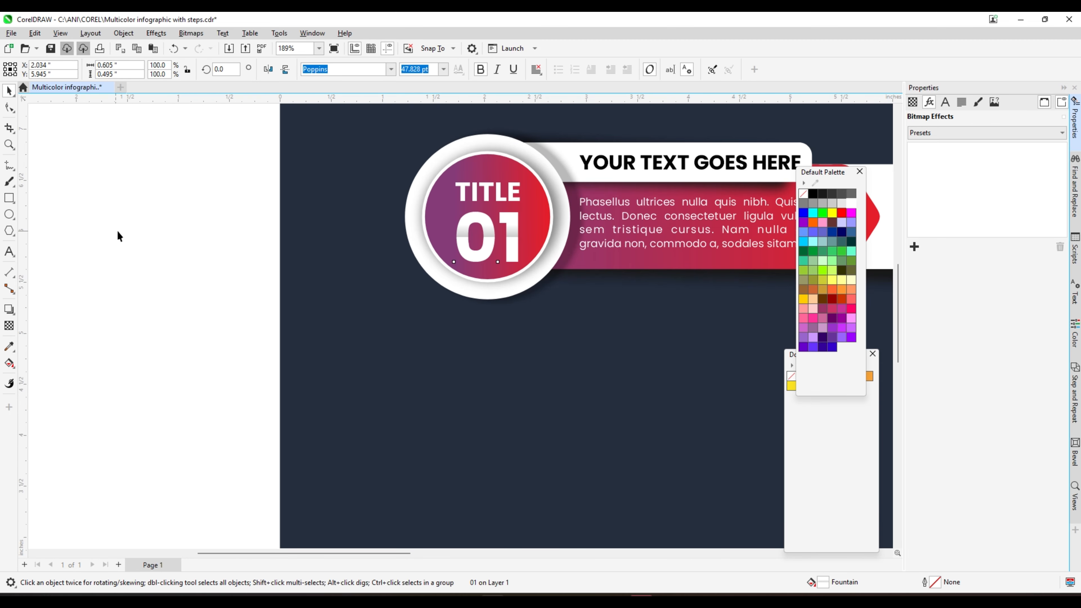
scroll(528, 200, "down", 1)
Copy the gradient circle to the blank area beside the page and clear the copy's drop shadow
left_click(522, 210)
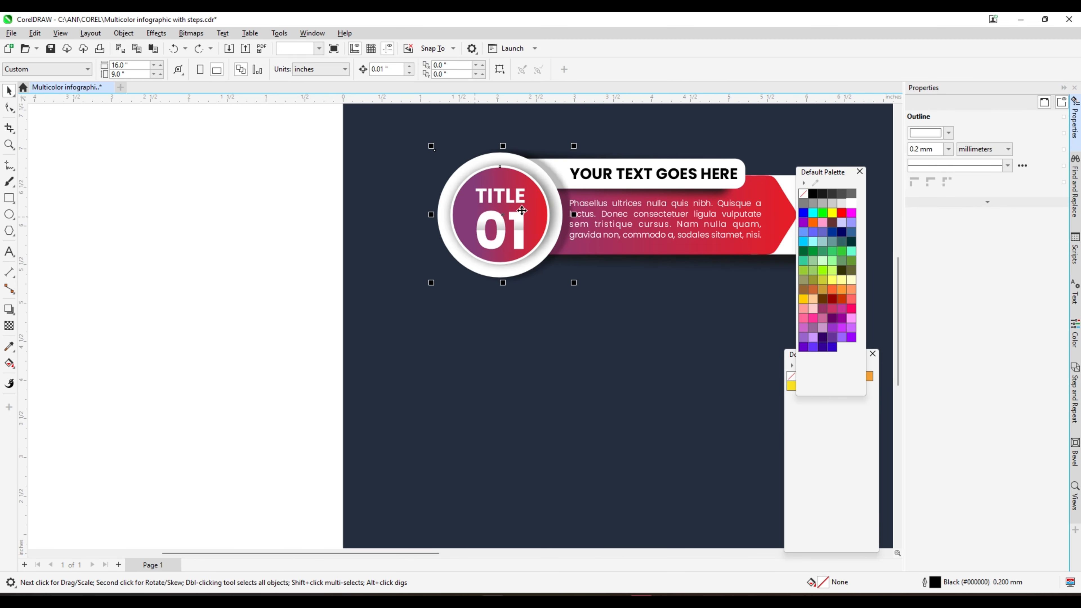
left_click_drag(520, 180, 213, 189)
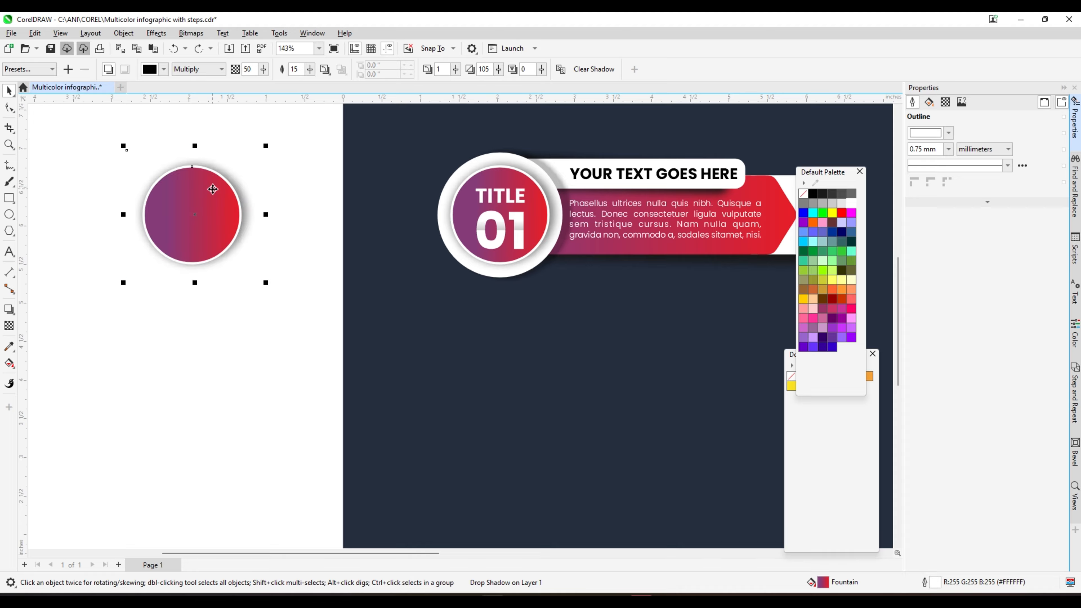
left_click(586, 70)
scroll(162, 191, "up", 1)
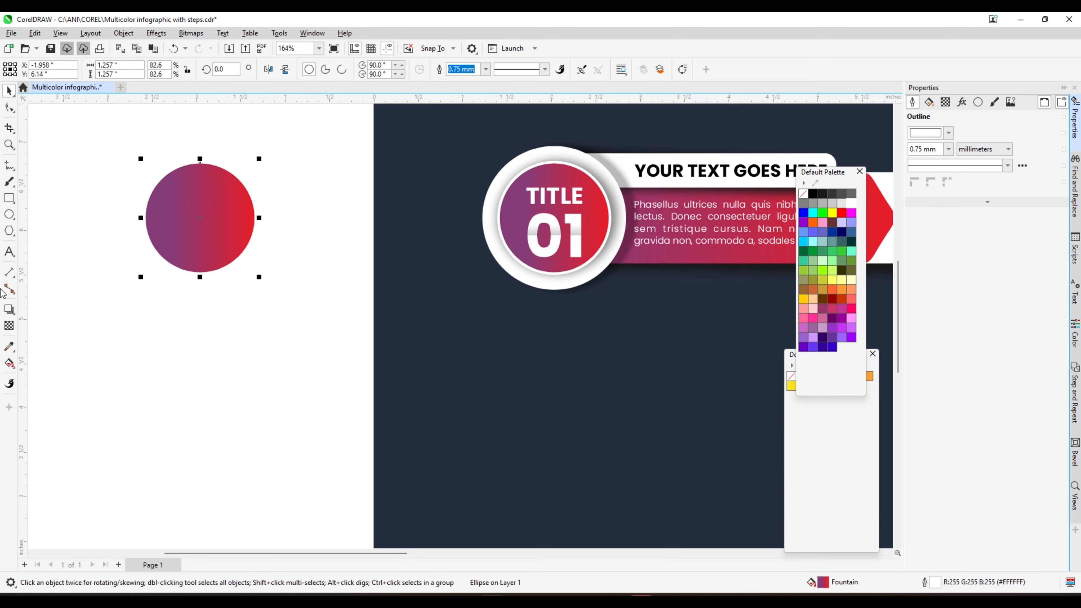
Redirect the copied circle's gradient diagonally, from purple at its upper left to red at its lower right
left_click(9, 363)
left_click_drag(173, 169, 222, 181)
left_click(9, 90)
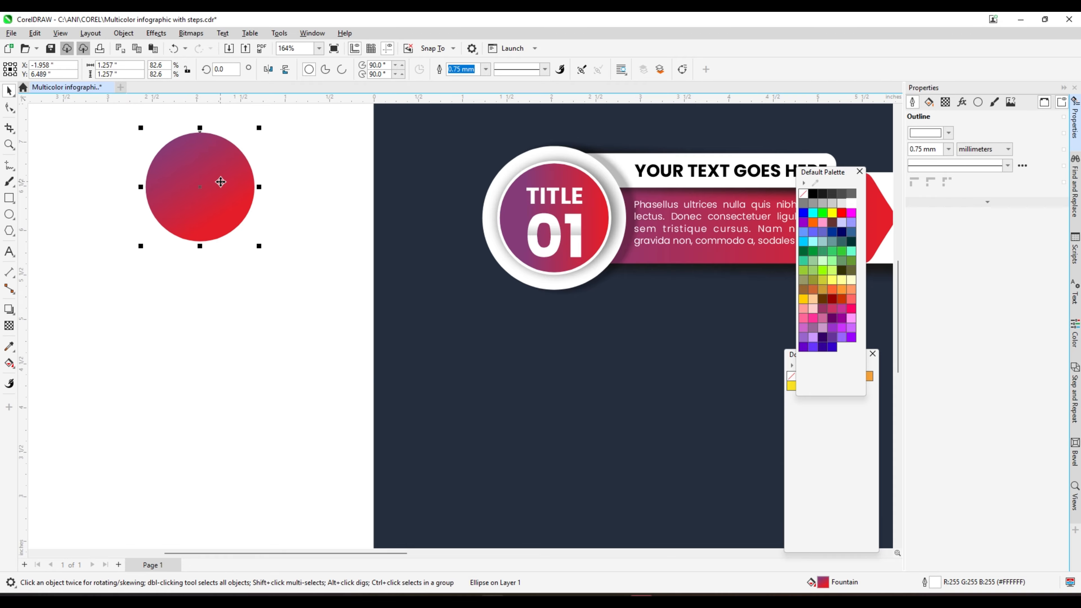
Place the copied circle inside the original gradient circle as PowerClip contents
right_click(222, 181)
left_click(542, 235)
left_click(513, 216)
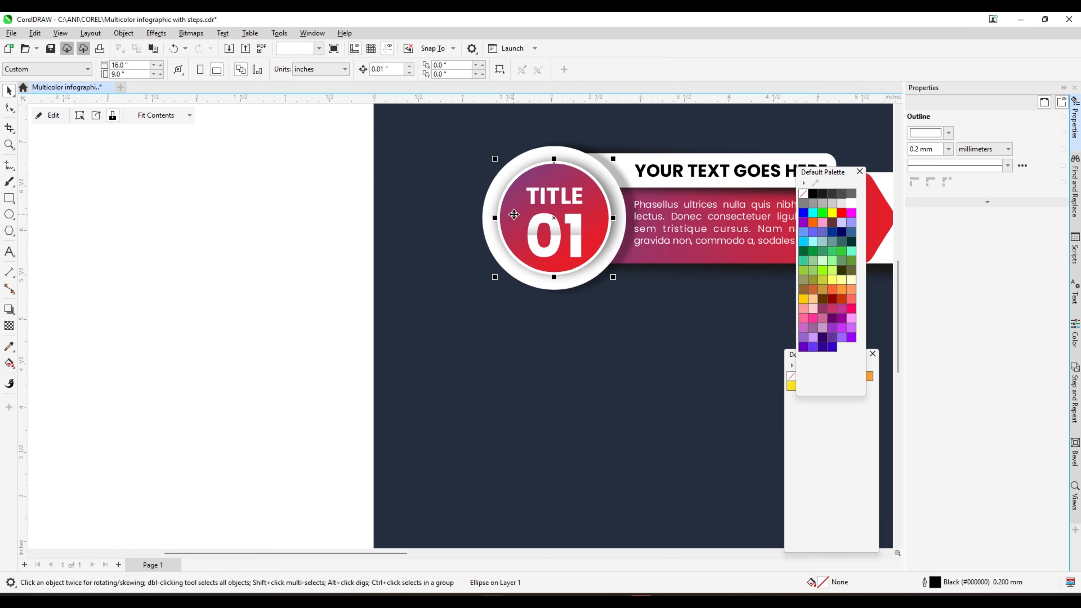
Edit the PowerClip contents, offset the inner circle up and left within the frame, and finish editing
double_click(544, 223)
left_click_drag(561, 232, 563, 209)
left_click(224, 212, "ctrl")
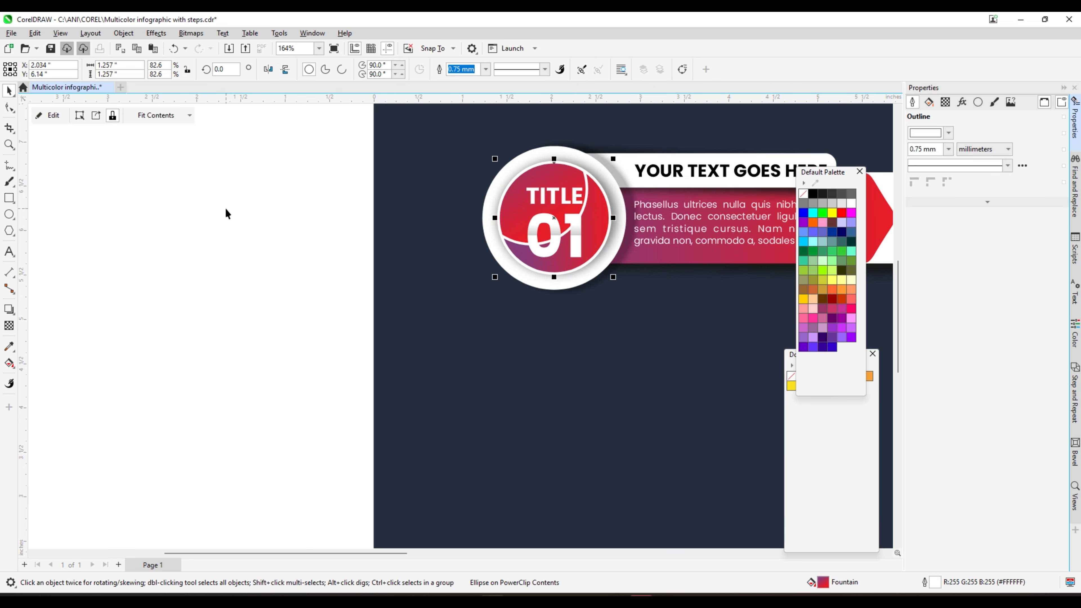
left_click(225, 213)
Remove the white outline from the circle inside the PowerClip and finish editing its contents
scroll(555, 214, "up", 3)
left_click(477, 242)
double_click(477, 242)
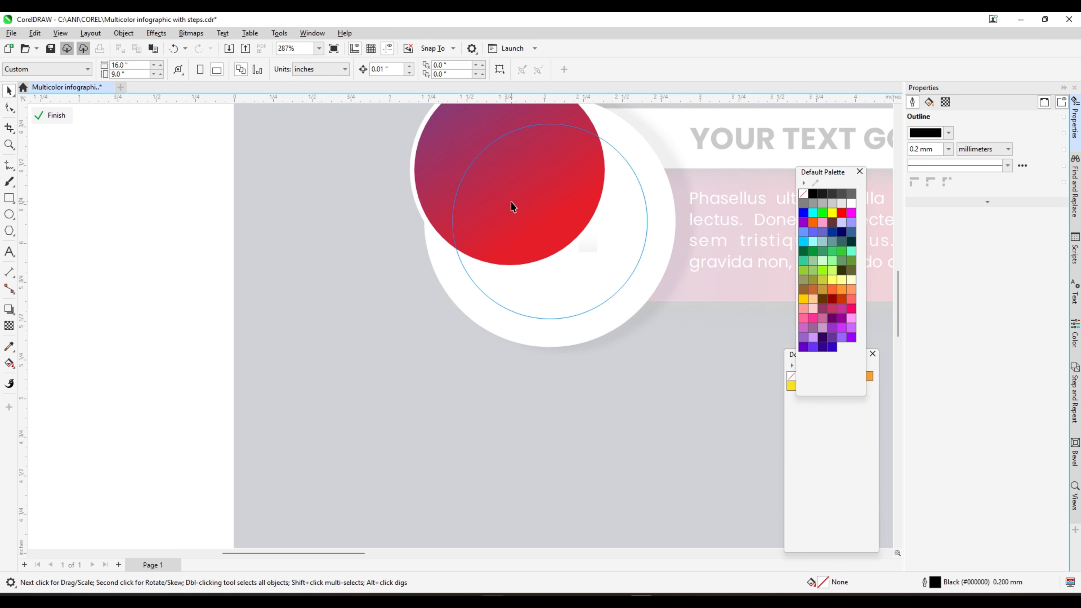
scroll(522, 217, "down", 1)
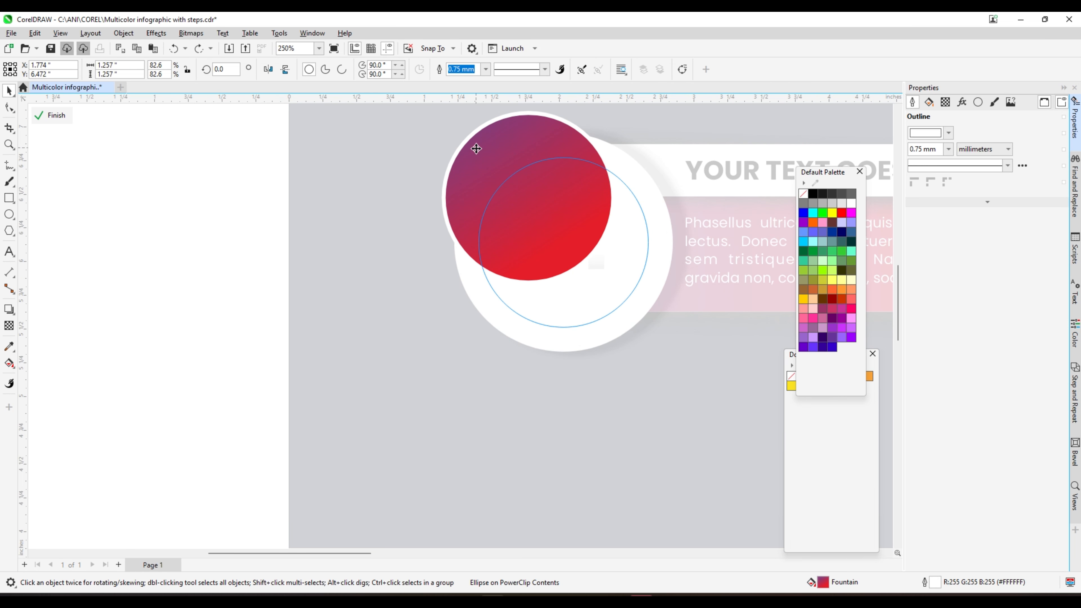
left_click_drag(476, 149, 513, 150)
key("ctrl+z")
left_click(490, 152)
right_click(803, 196)
left_click(176, 187, "ctrl")
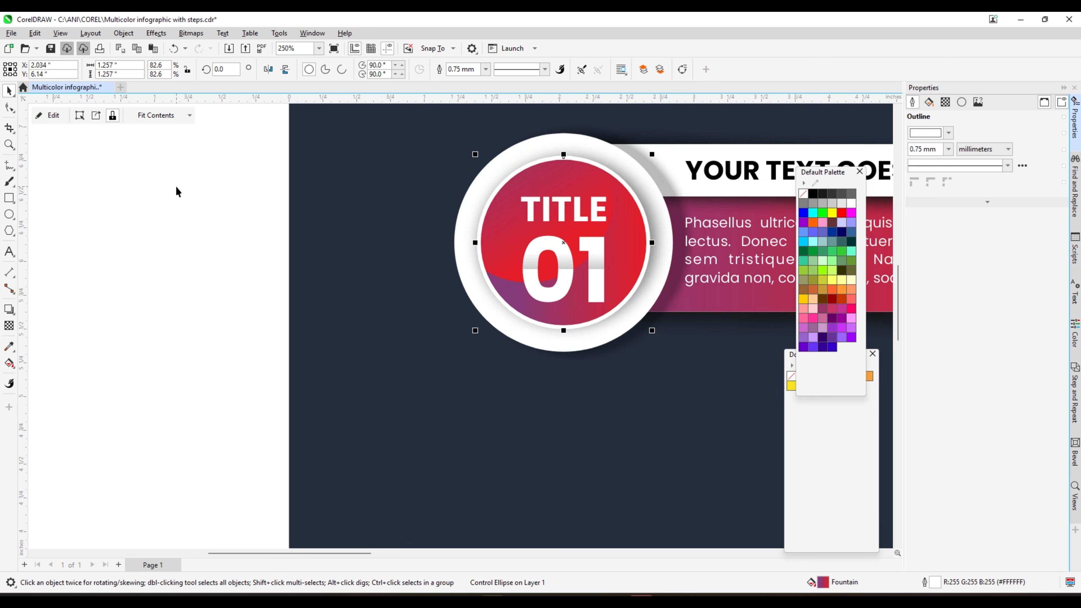
left_click(176, 187)
scroll(205, 189, "down", 5)
scroll(227, 192, "down", 1)
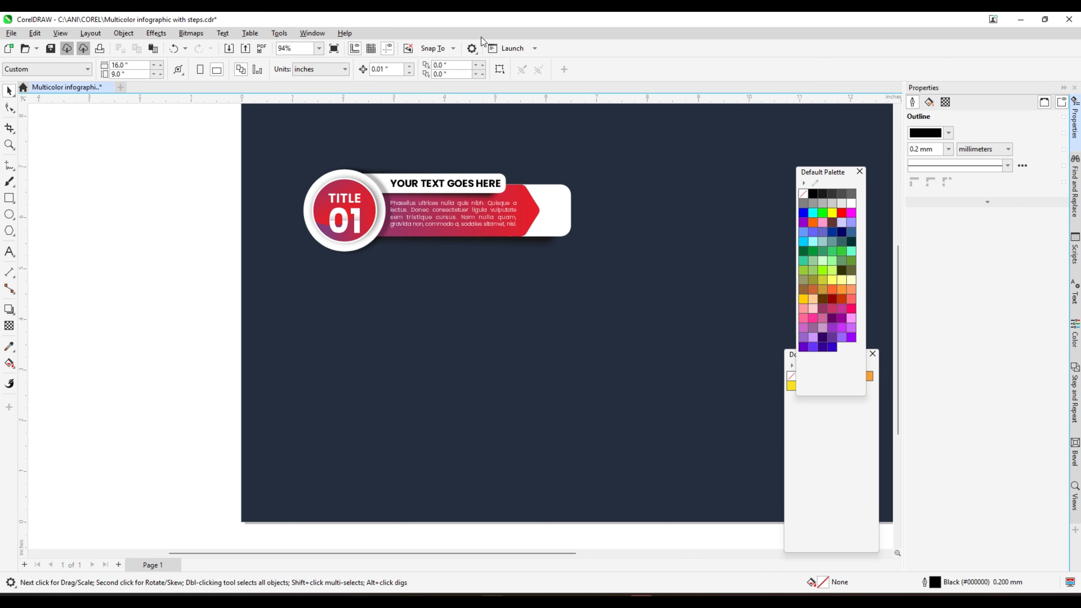
Reopen the PowerClip contents and redirect the inner circle's gradient from purple at its lower left to red at its upper right
scroll(295, 215, "up", 4)
left_click(326, 210)
left_click(326, 210, "ctrl")
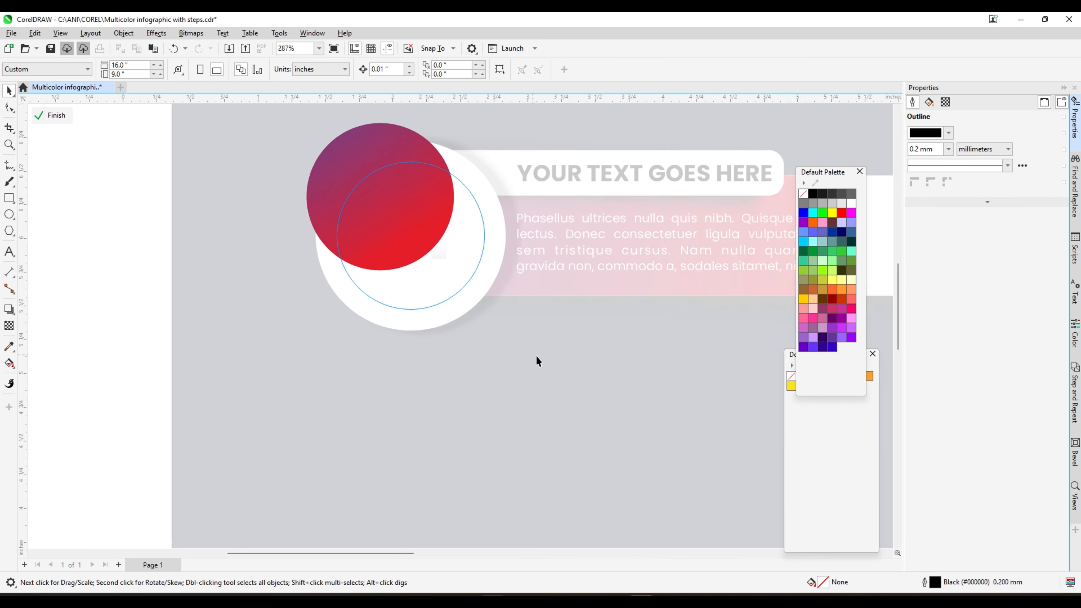
scroll(476, 302, "down", 1)
left_click(374, 179)
left_click(9, 363)
scroll(387, 226, "up", 1)
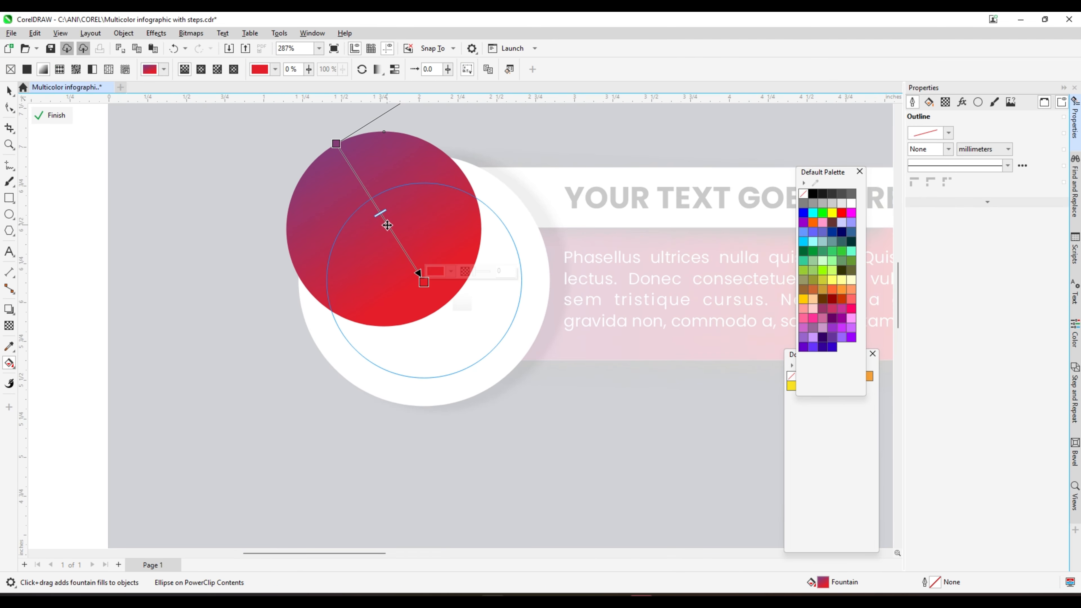
left_click_drag(377, 281, 404, 152)
left_click_drag(377, 280, 320, 265)
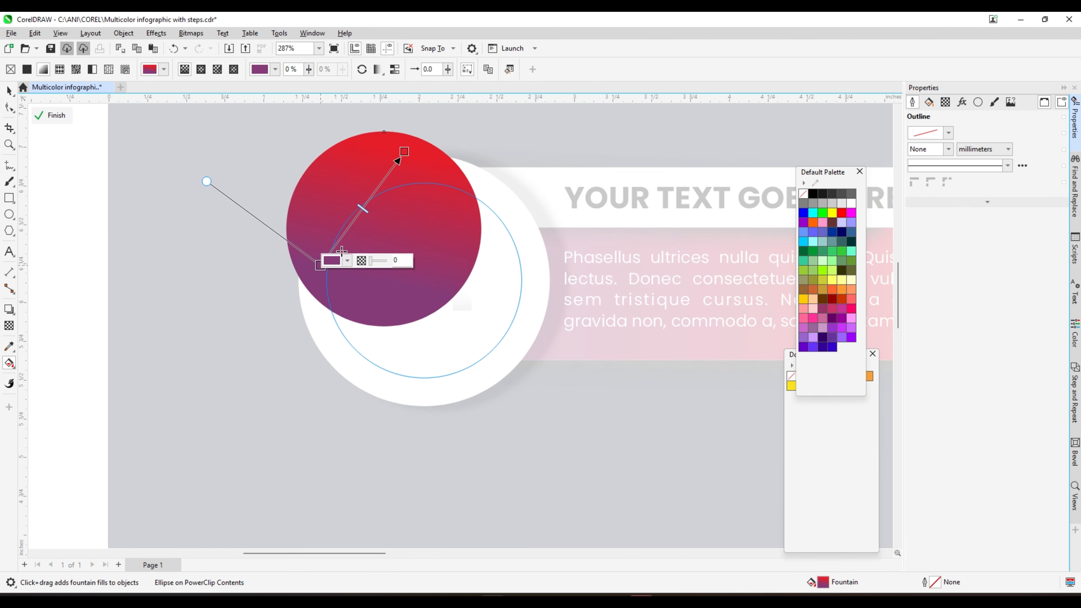
Flatten the inner circle's gradient angle so purple runs from the left to red at the right, and finish editing the PowerClip
left_click_drag(405, 151, 425, 183)
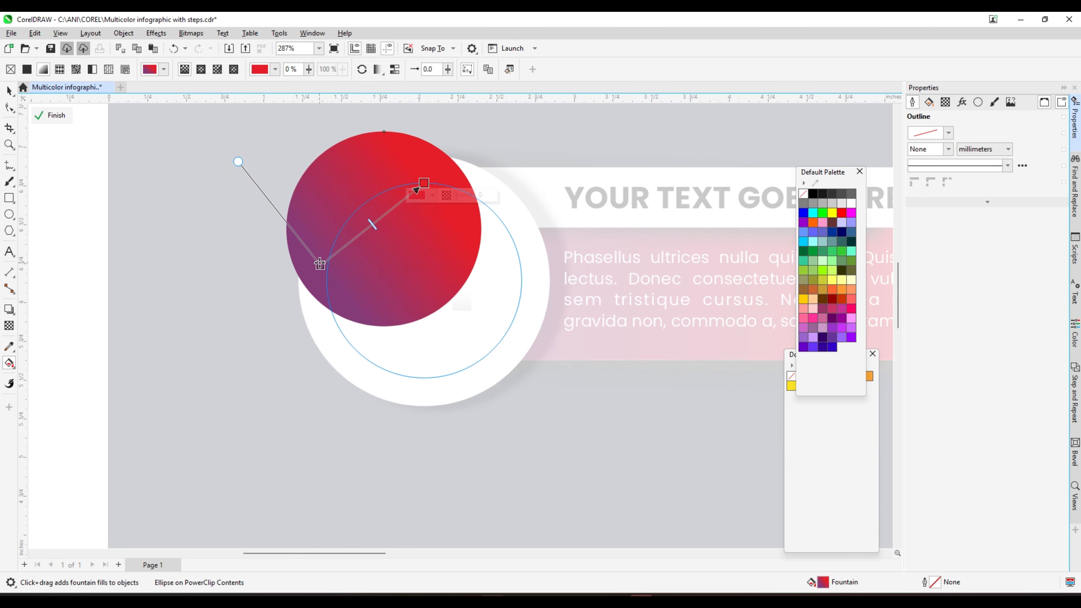
left_click_drag(320, 265, 329, 241)
left_click(10, 97)
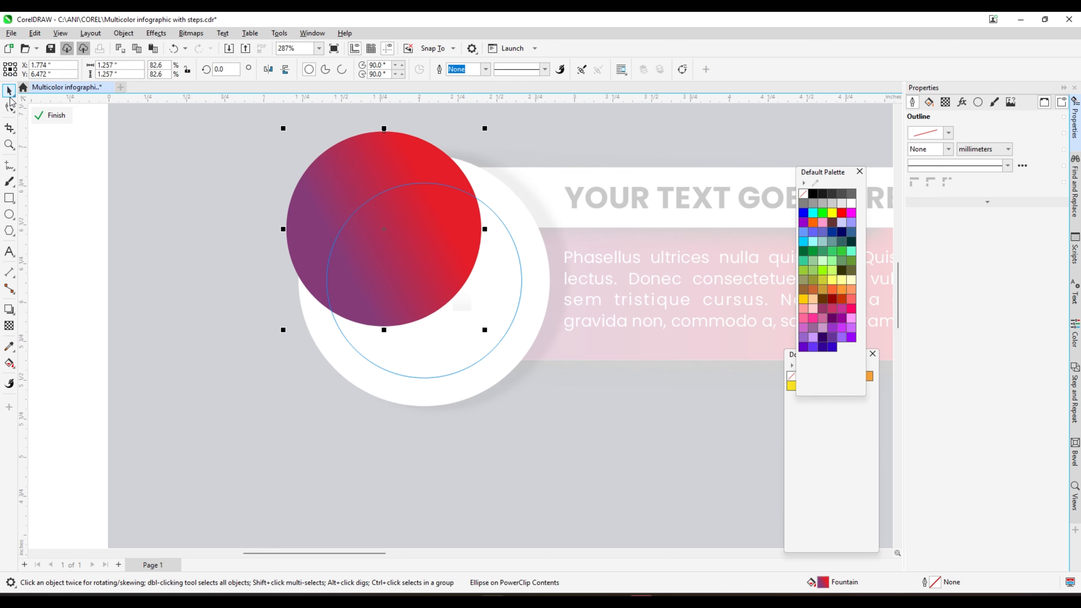
left_click(42, 158, "ctrl")
left_click(52, 164)
scroll(510, 224, "down", 4)
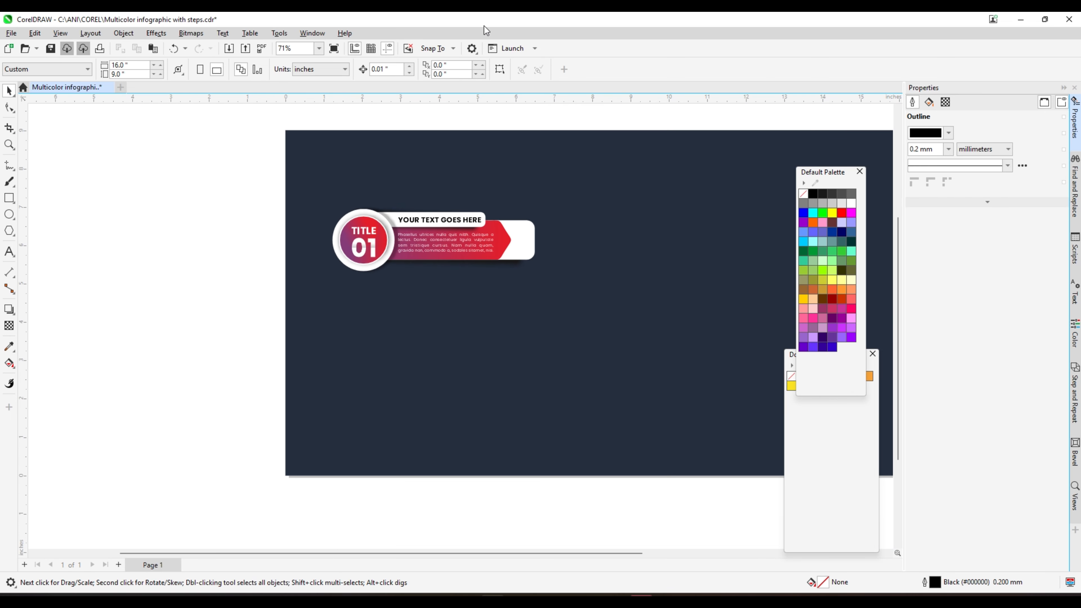
left_click_drag(223, 186, 700, 300)
scroll(462, 223, "up", 1)
left_click_drag(458, 216, 435, 244)
scroll(459, 180, "down", 1)
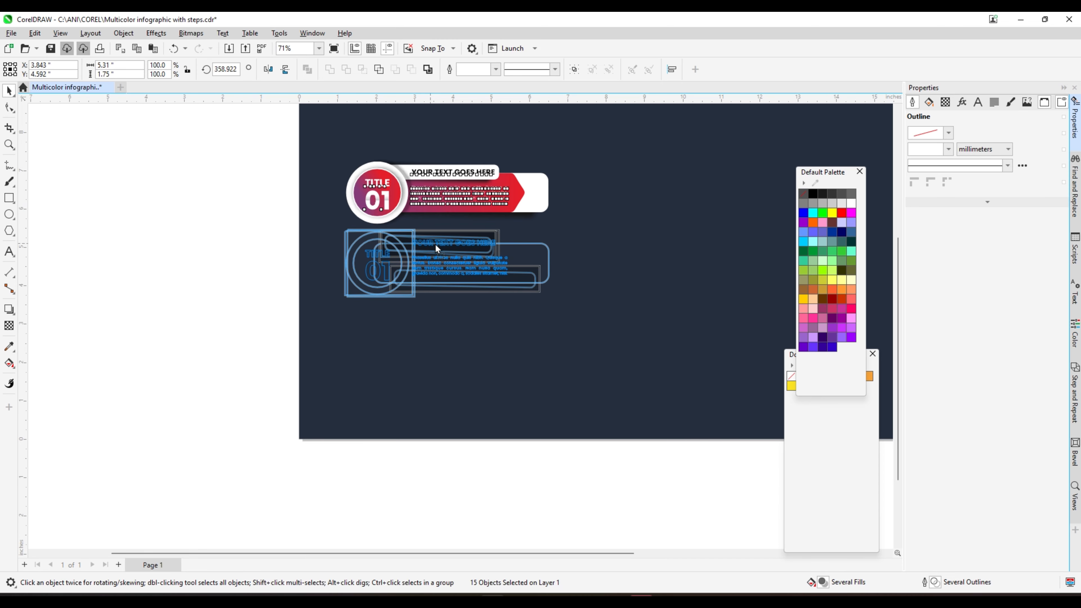
right_click(435, 244)
key("ctrl+z")
Duplicate the complete step infographic directly below itself, and repeat the copy to make an evenly spaced column of four
left_click_drag(194, 119, 662, 272)
scroll(474, 187, "up", 1)
scroll(473, 180, "up", 2)
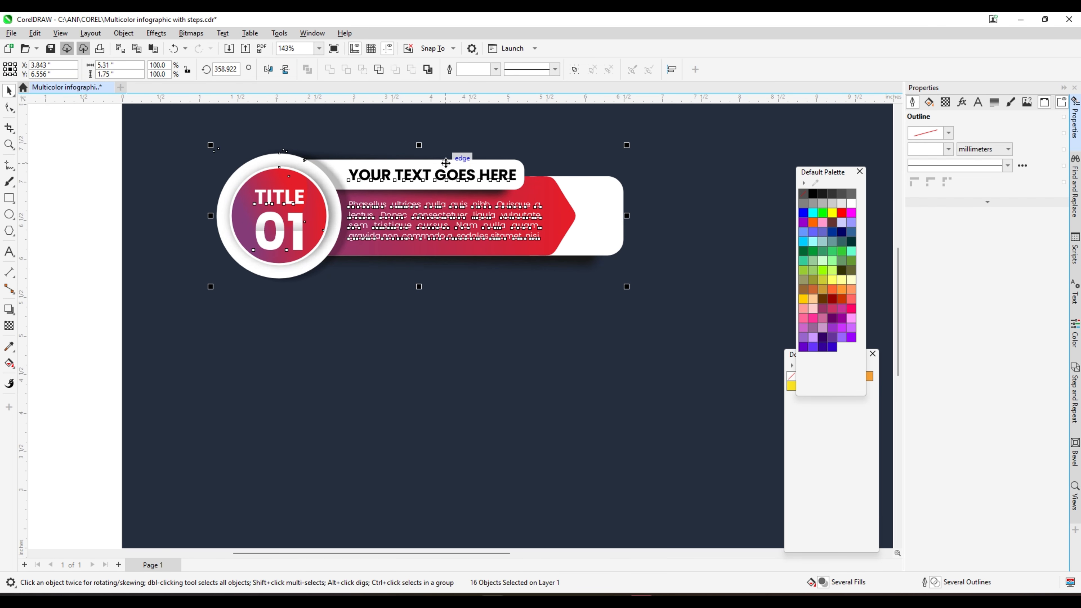
left_click_drag(455, 174, 454, 309)
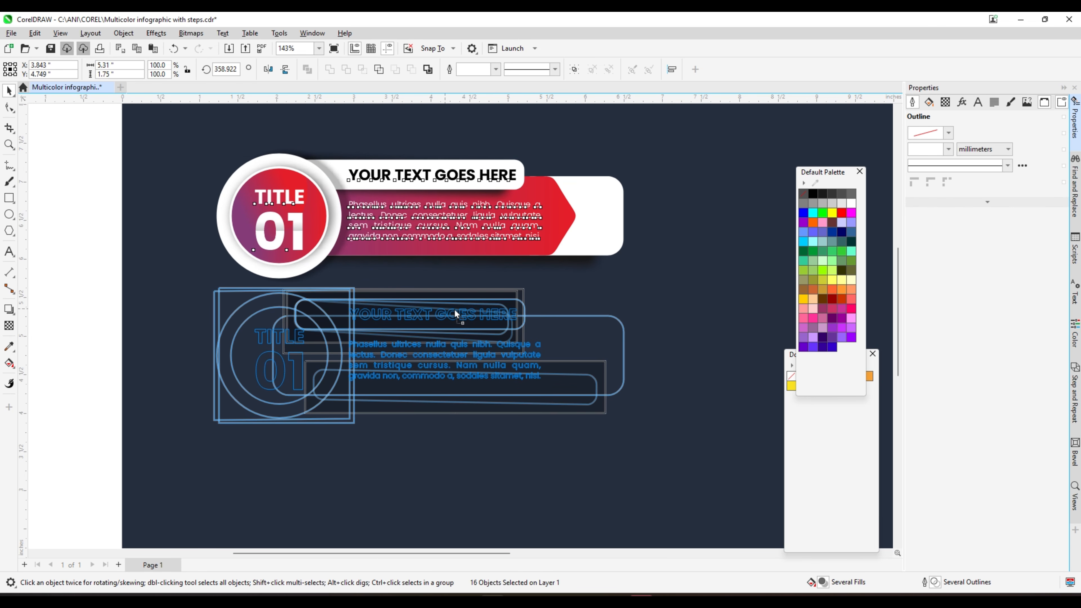
right_click(455, 309)
scroll(450, 216, "down", 2)
key("ctrl+r")
scroll(460, 208, "down", 2)
key("ctrl+r")
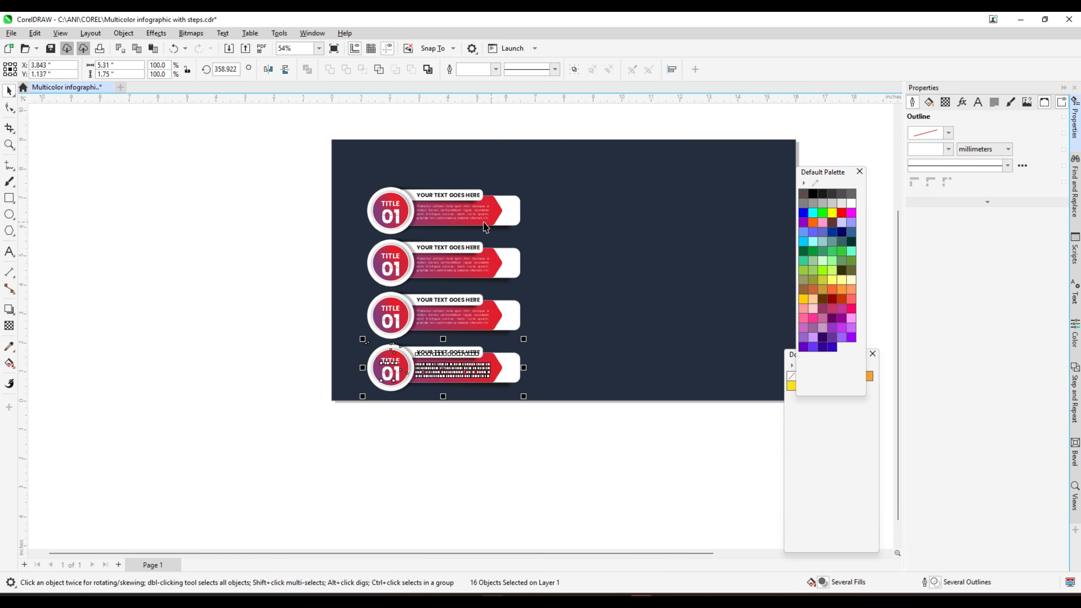
Duplicate the column of four steps horizontally to the right to form a second column on the page
left_click_drag(236, 165, 645, 435)
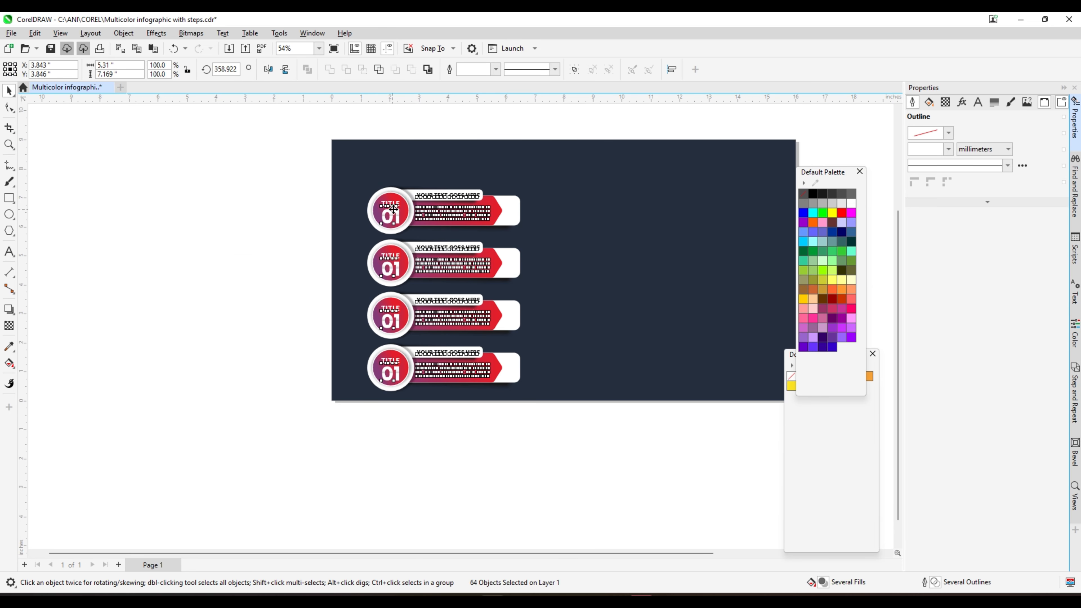
left_click_drag(394, 211, 571, 209)
right_click(572, 209)
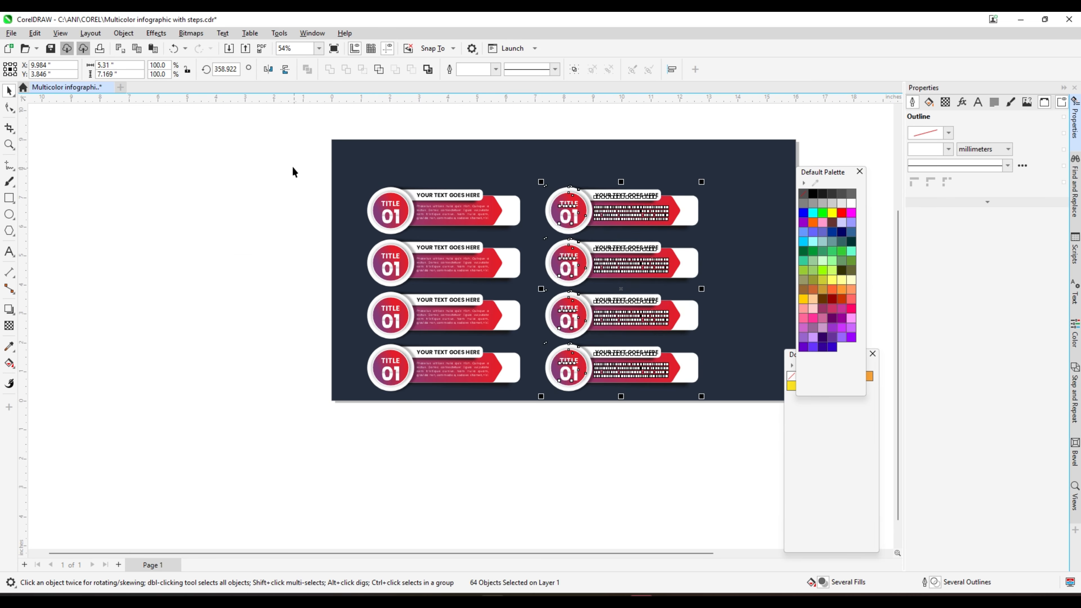
Group both columns, center them on the page lowered slightly to Y 4.137 in, and ungroup them
left_click_drag(275, 144, 784, 441)
key("ctrl+g")
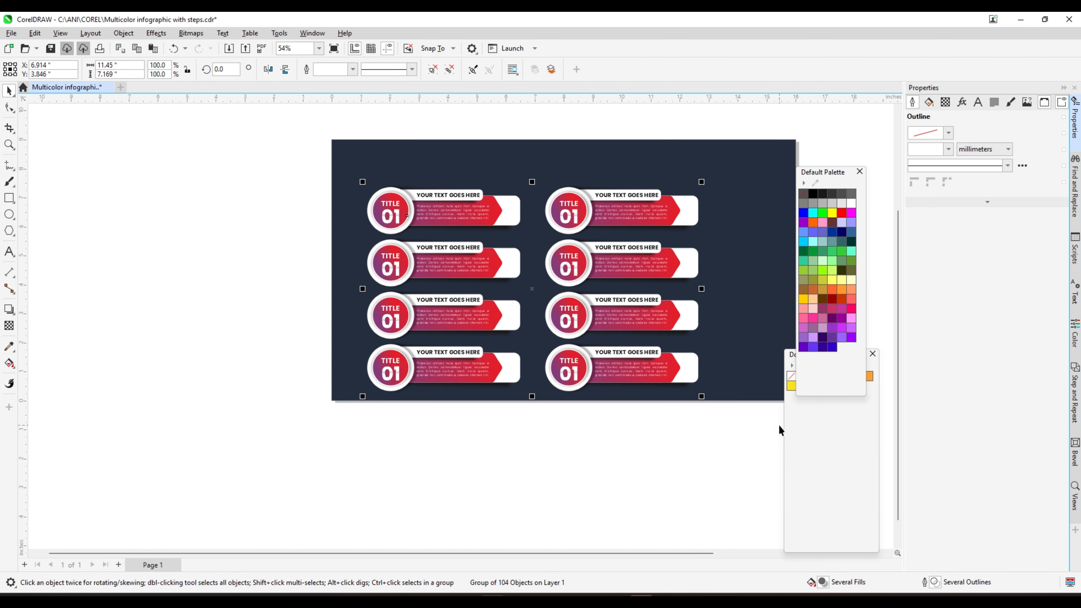
key("p")
scroll(606, 216, "up", 2)
left_click_drag(597, 184, 596, 198)
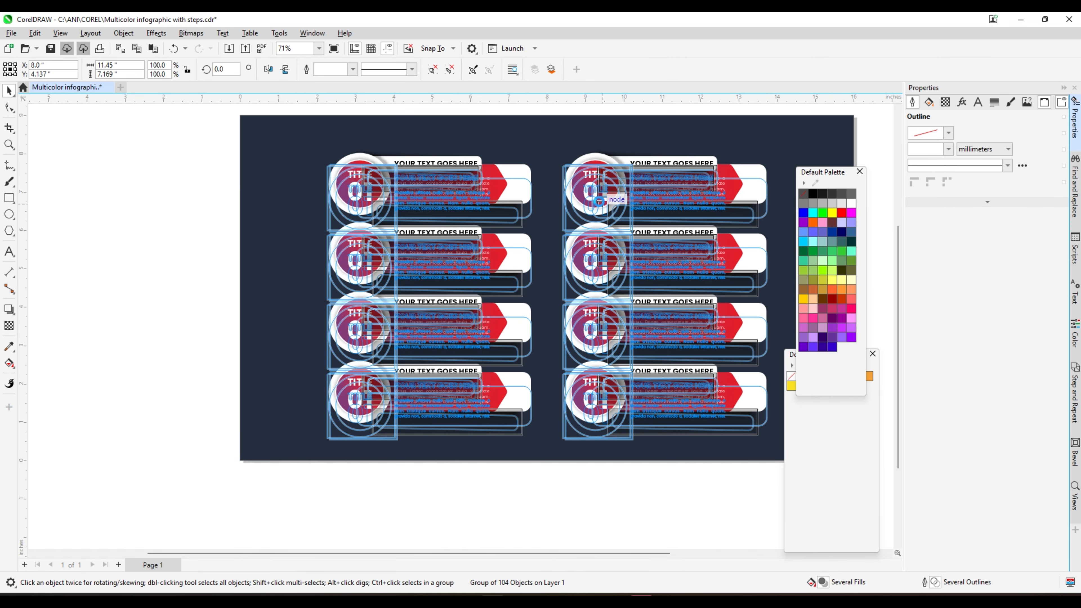
scroll(548, 199, "down", 2)
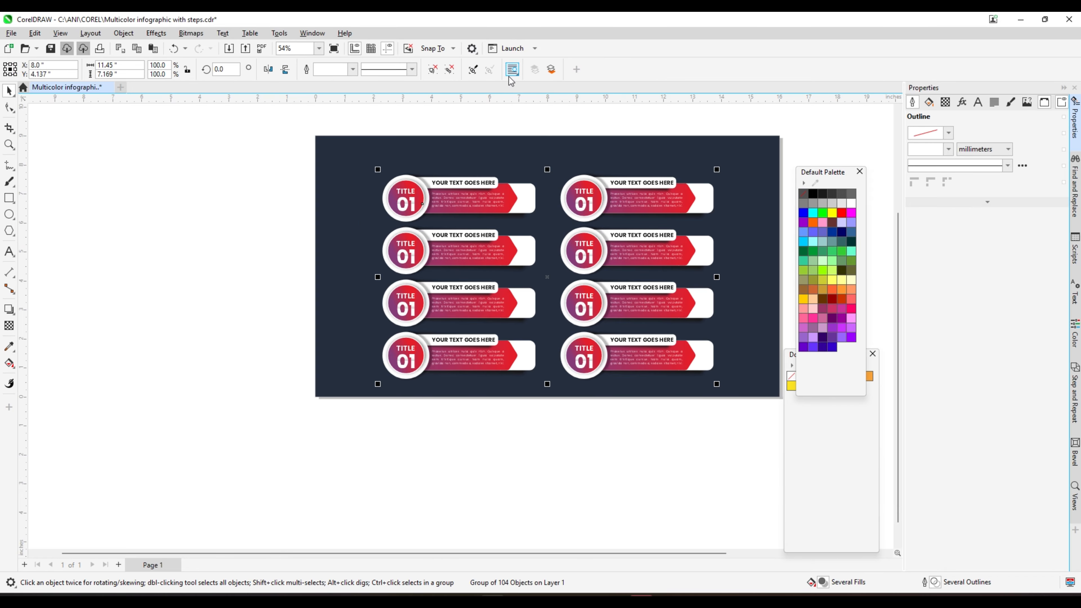
left_click(230, 183)
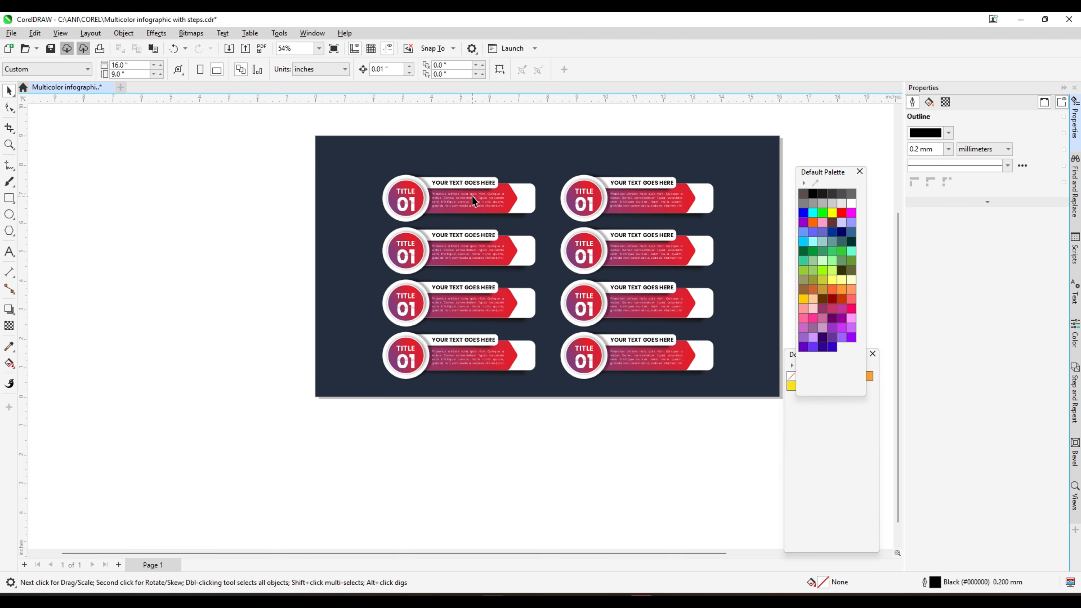
Recolor the second step's clipped banner with a green to yellow-green gradient, and place a copy of the banner shape left of the page
scroll(474, 200, "up", 3)
left_click_drag(556, 292, 560, 316)
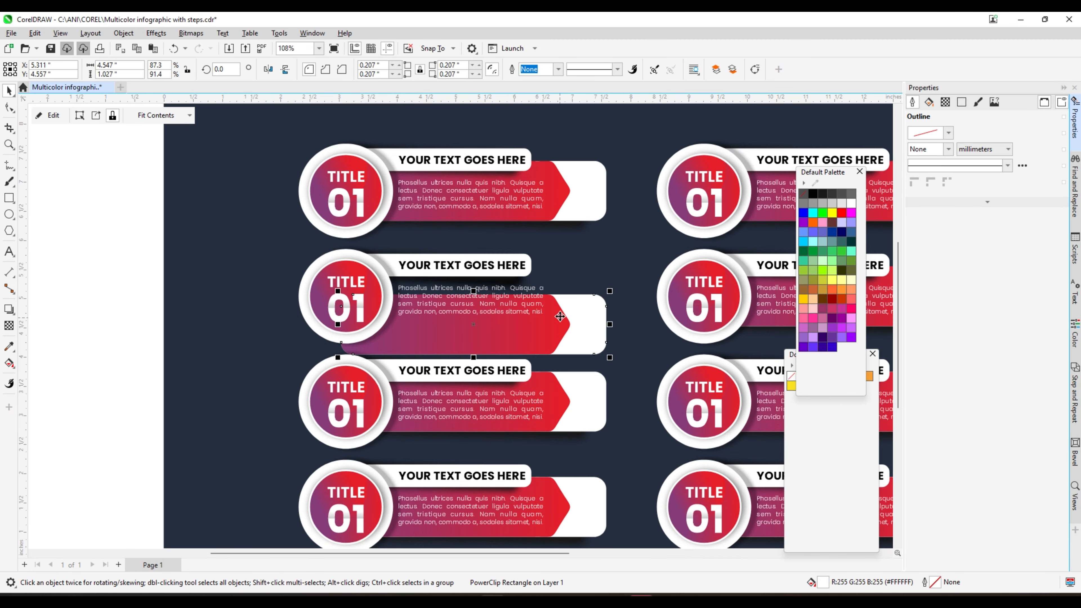
key("ctrl+z")
double_click(557, 296)
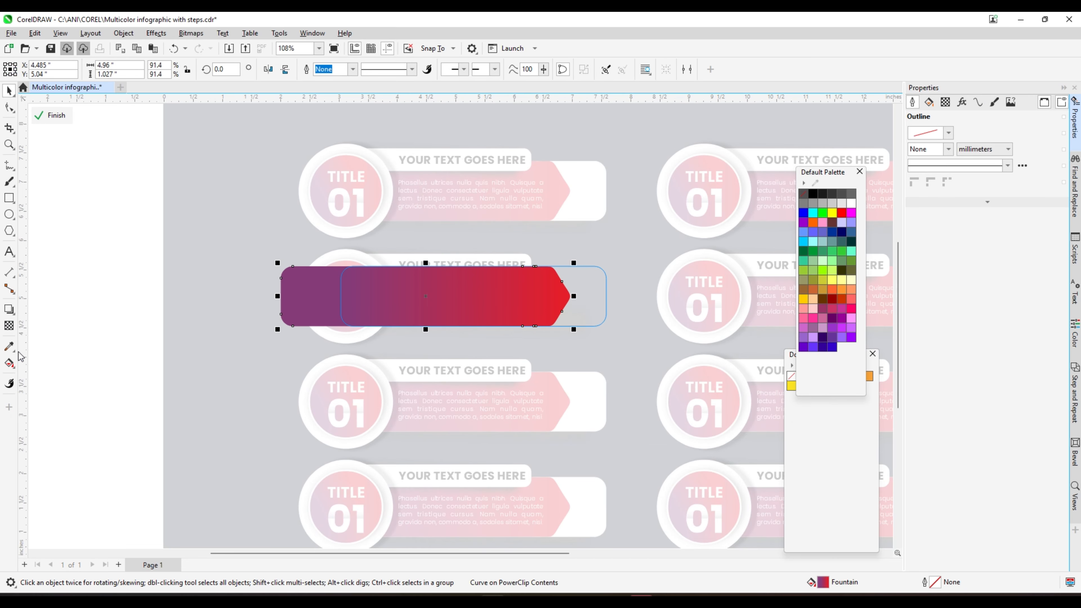
left_click(7, 366)
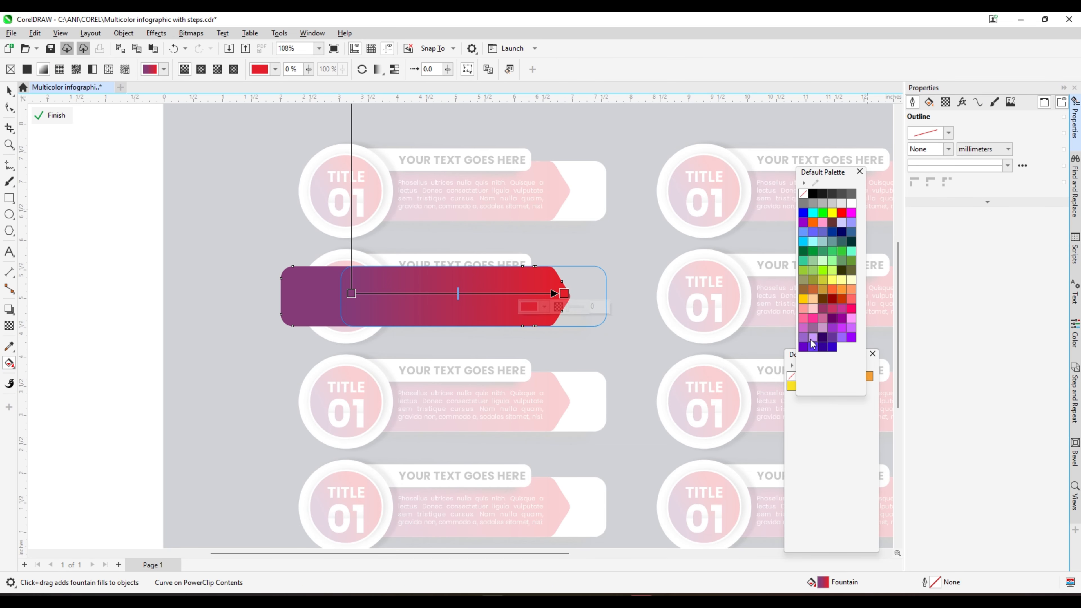
left_click(789, 355)
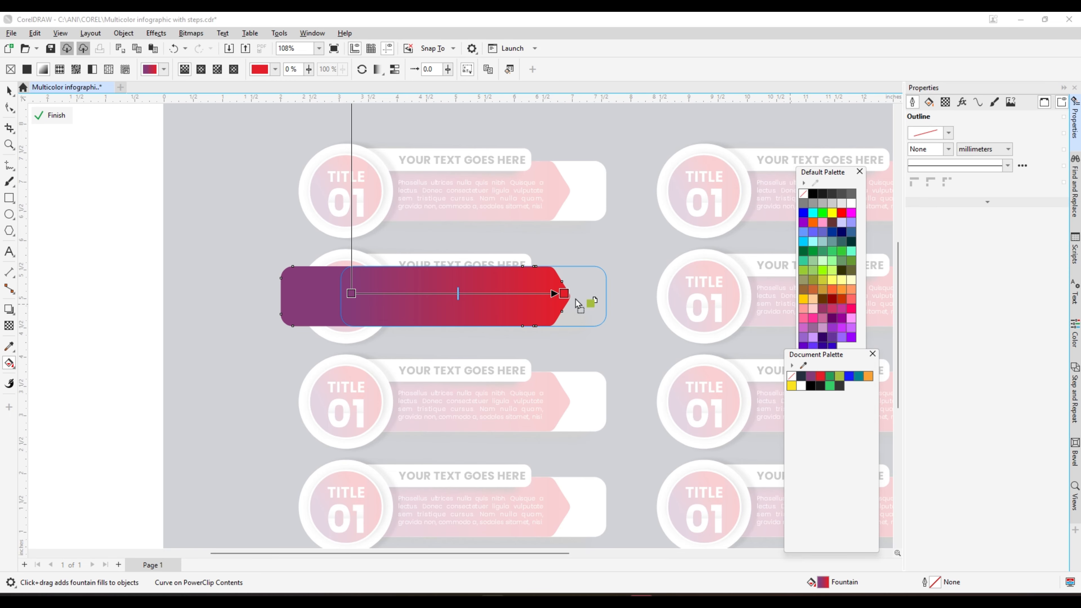
left_click_drag(568, 294, 565, 293)
left_click_drag(830, 386, 351, 294)
key("space")
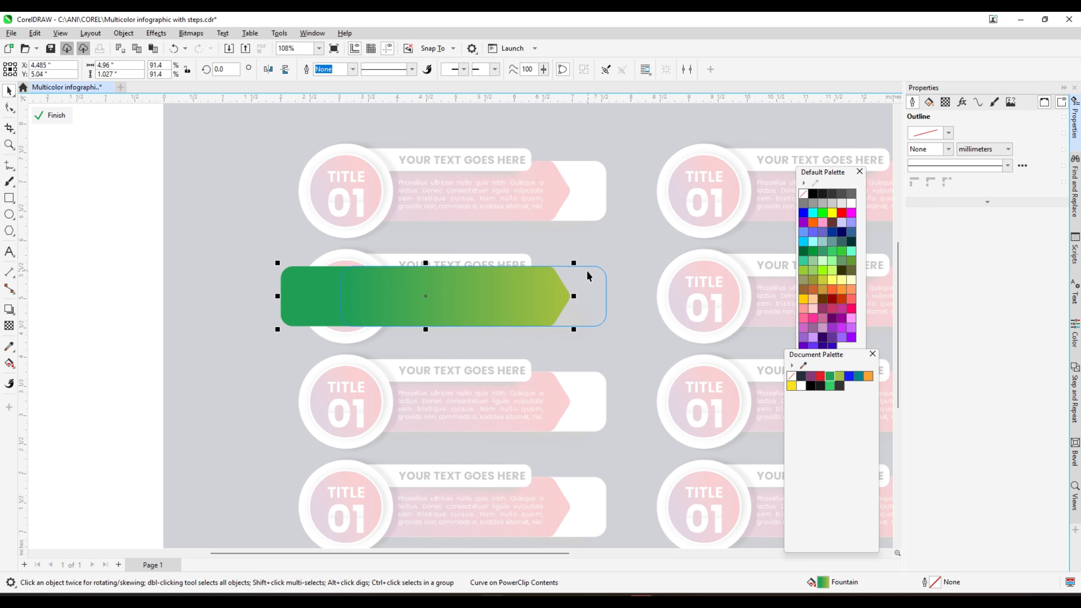
left_click(107, 234, "ctrl")
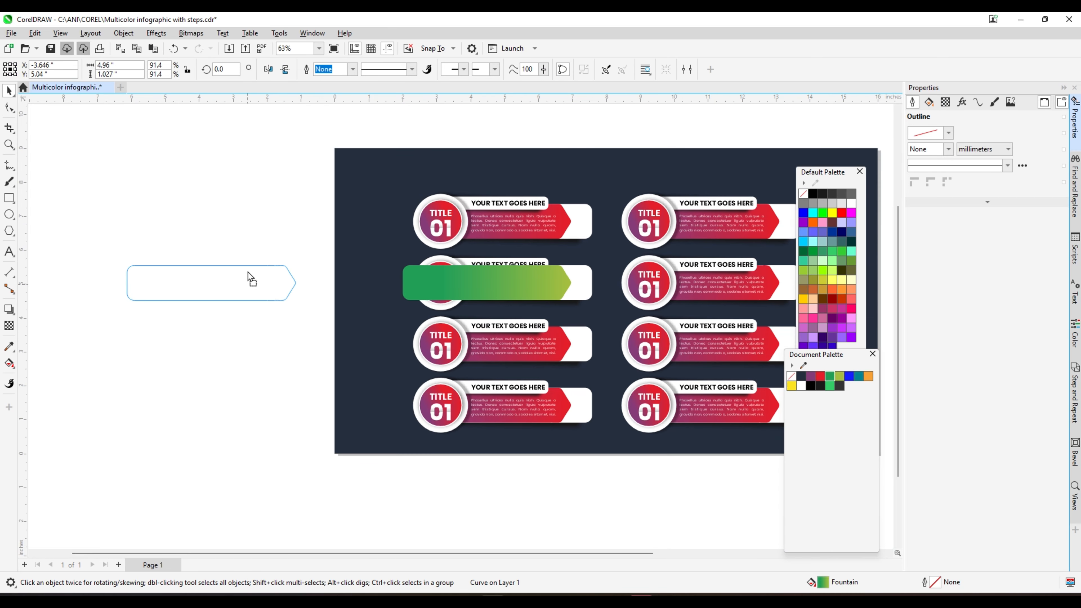
left_click_drag(248, 273, 248, 272)
Recolor the circle inside the second step's round PowerClip with a green to yellow-green gradient, and finish editing its contents
scroll(357, 279, "up", 2)
left_click(480, 292)
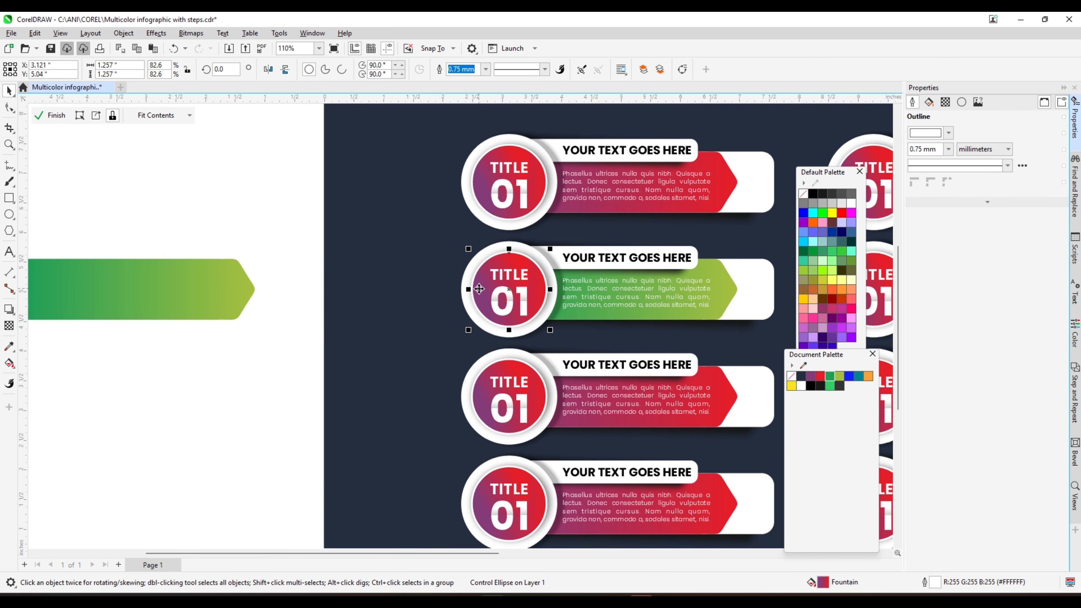
left_click(483, 288, "ctrl")
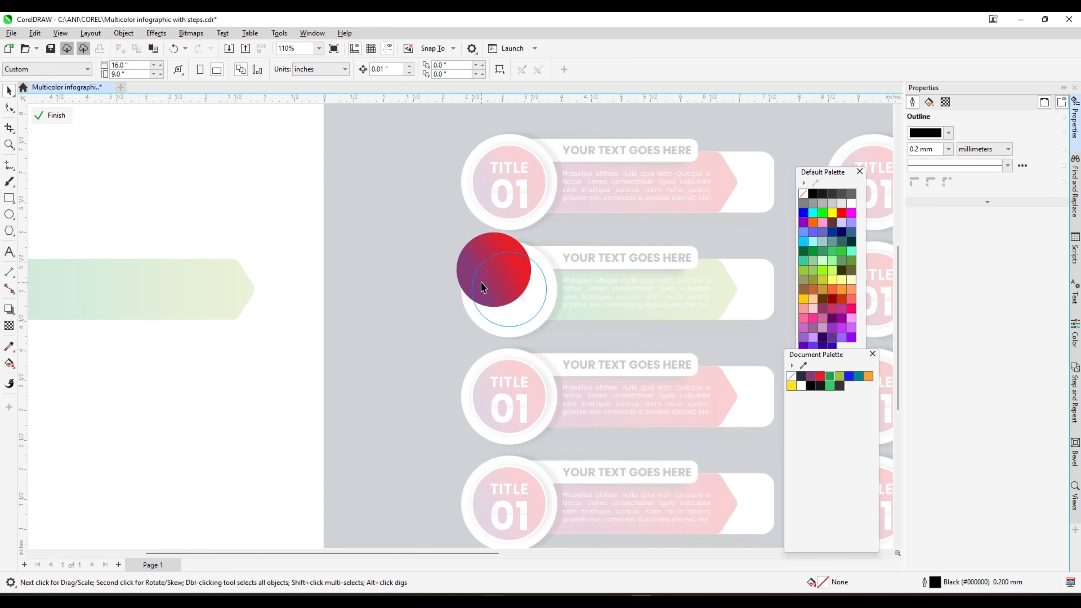
left_click(8, 363)
scroll(473, 283, "up", 2)
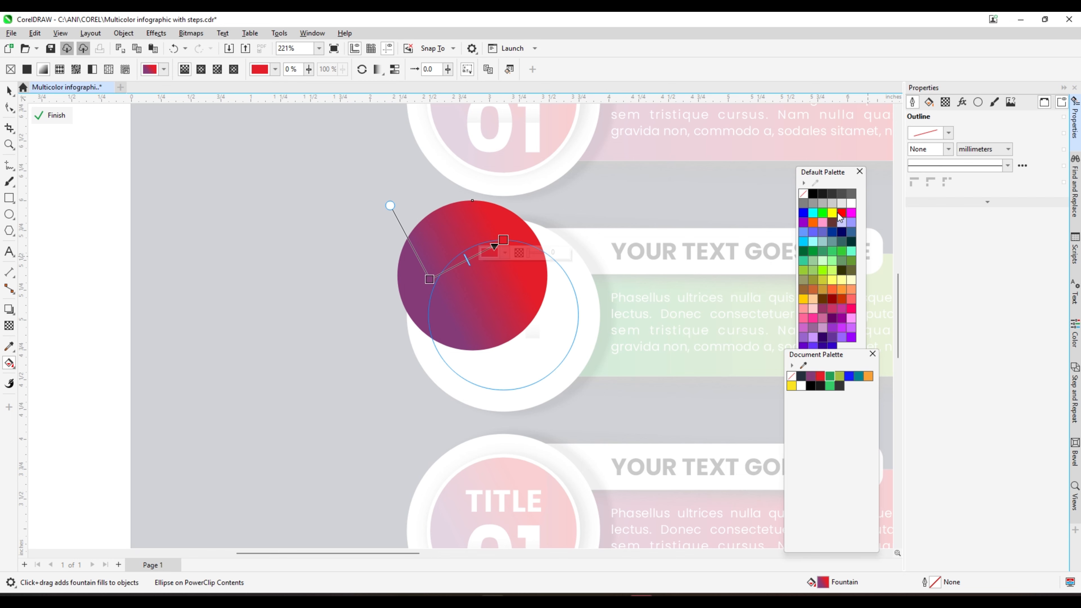
left_click(839, 376)
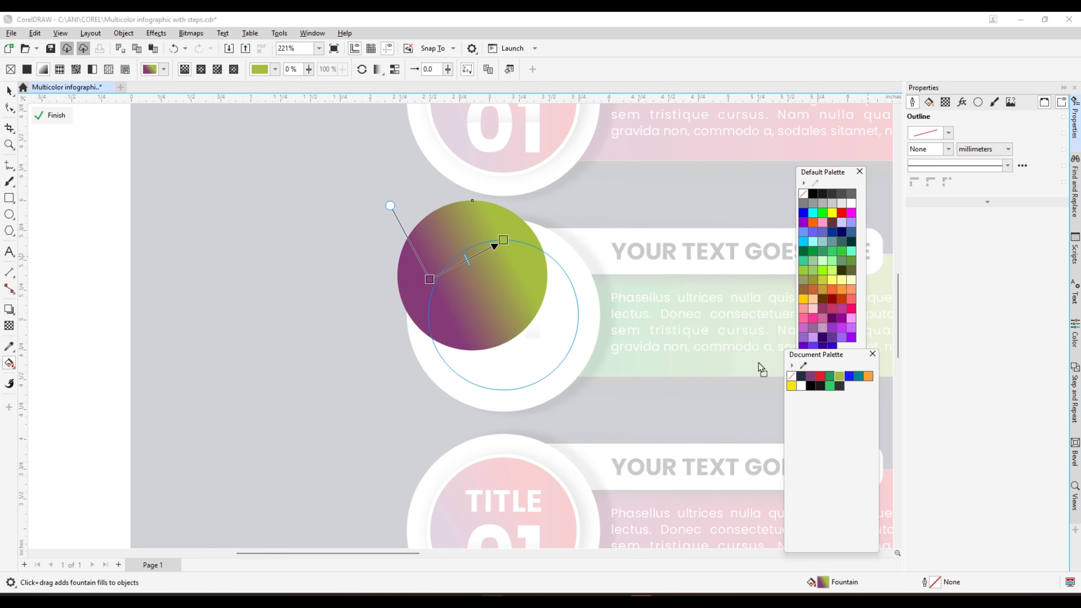
left_click_drag(430, 283, 430, 281)
left_click(13, 87)
left_click(92, 201, "ctrl")
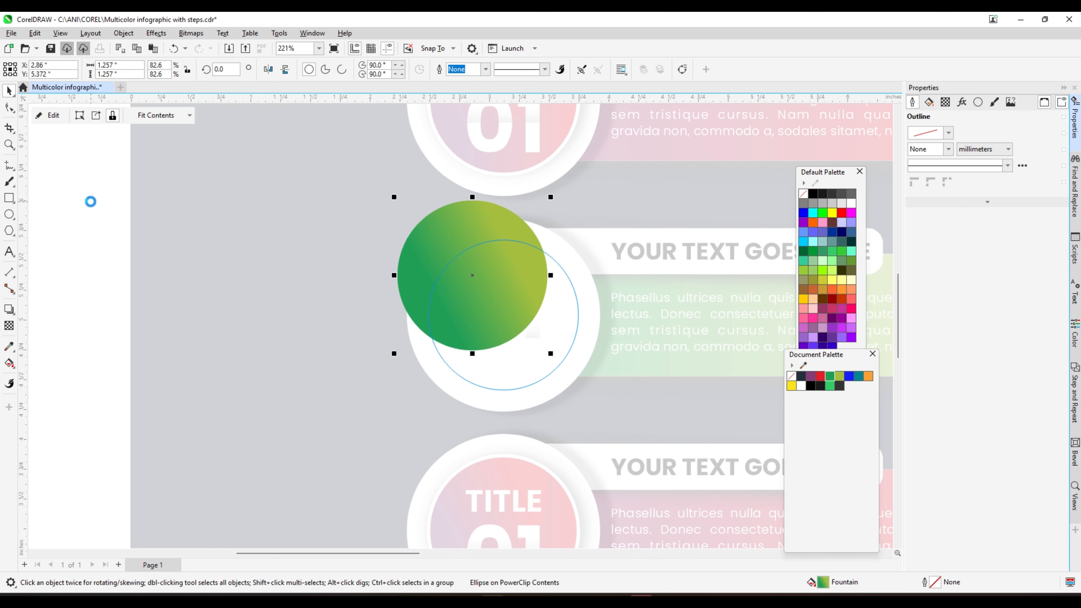
Recolor the second step's PowerClip frame circle with a gradient from yellow-green at its left to green at its right
double_click(575, 319)
key("g")
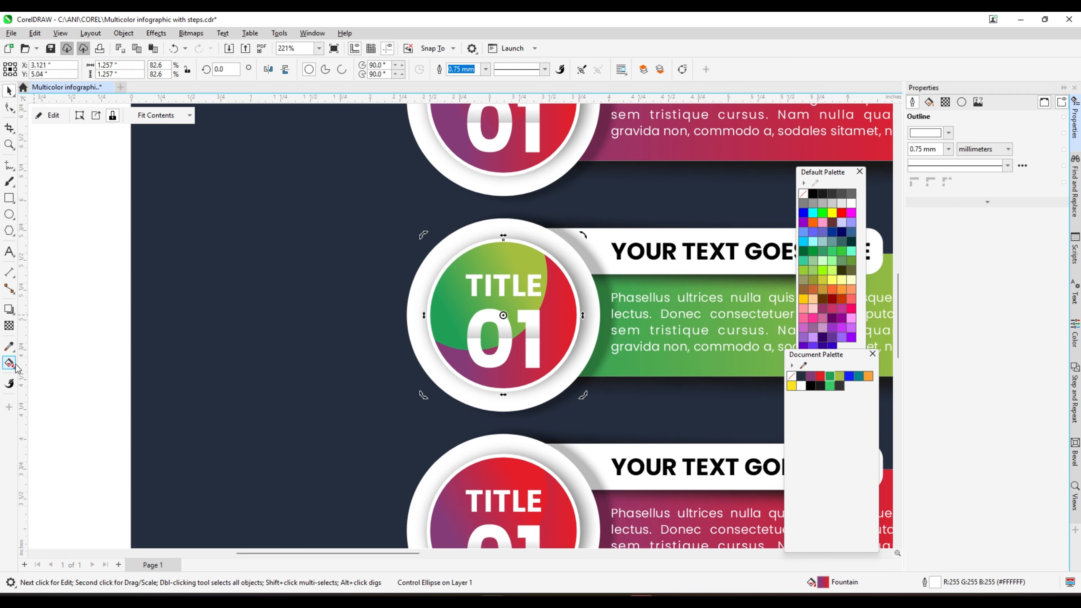
left_click(575, 307)
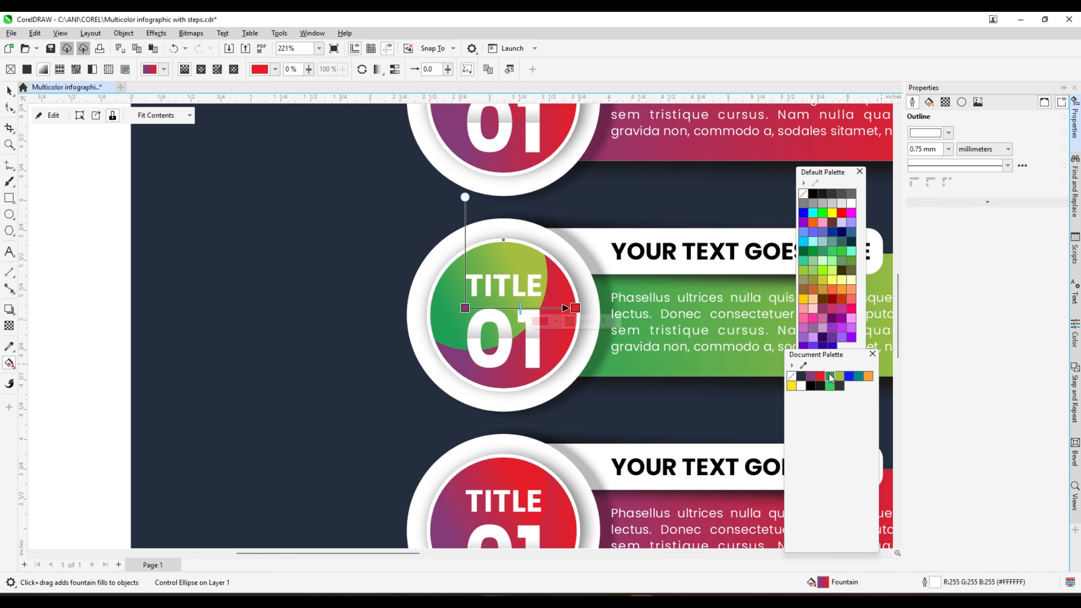
left_click(831, 377)
left_click_drag(839, 376, 468, 311)
scroll(468, 312, "down", 1)
scroll(589, 279, "up", 1)
left_click(9, 91)
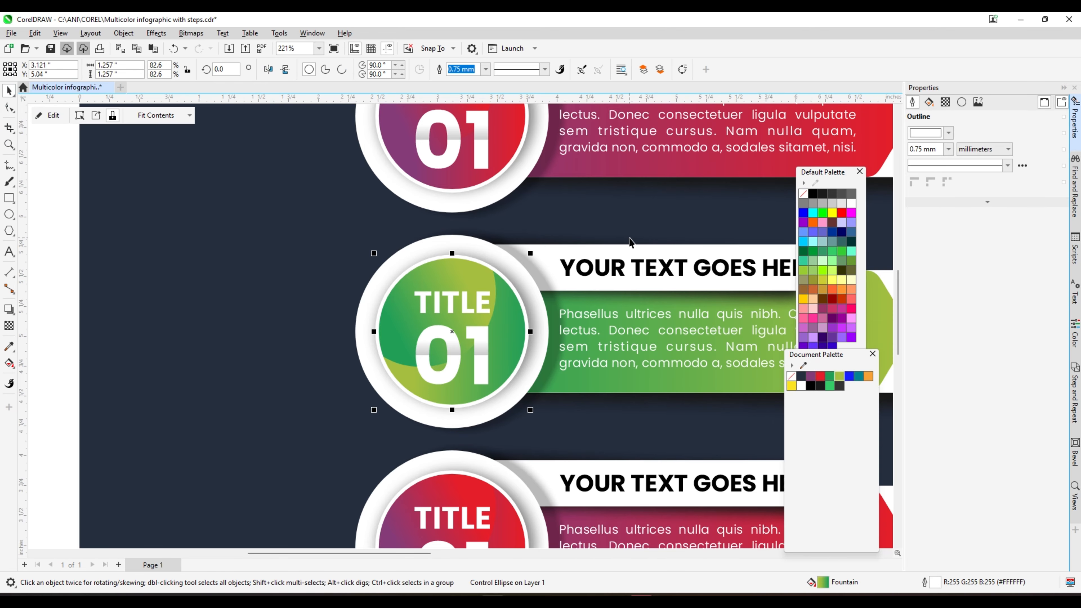
Color the first step's heading text red and the second step's heading text green to match their banners
scroll(519, 246, "down", 2)
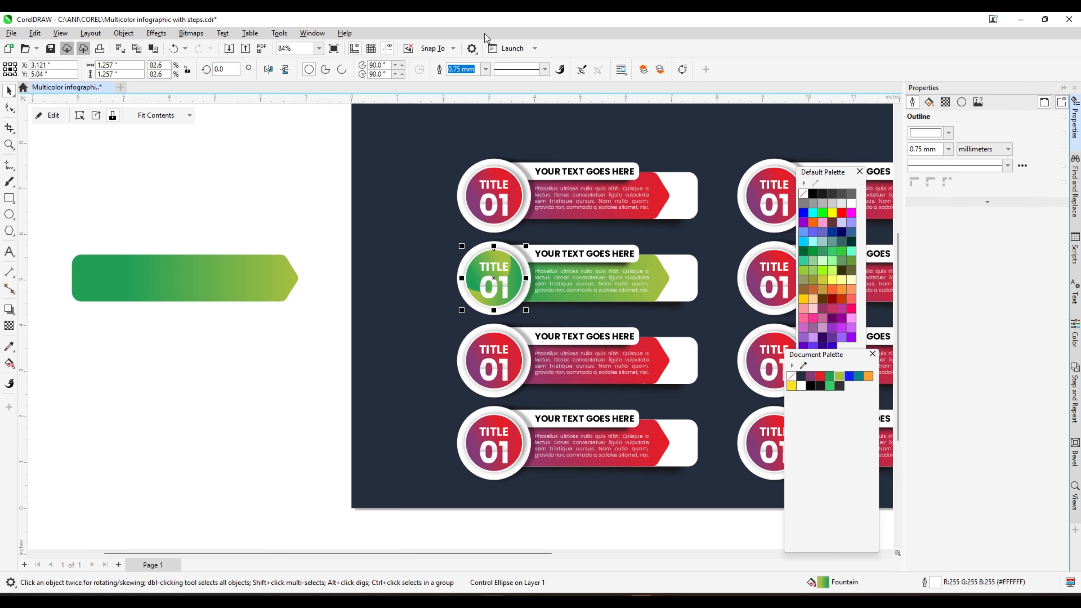
scroll(564, 166, "up", 2)
left_click(577, 181)
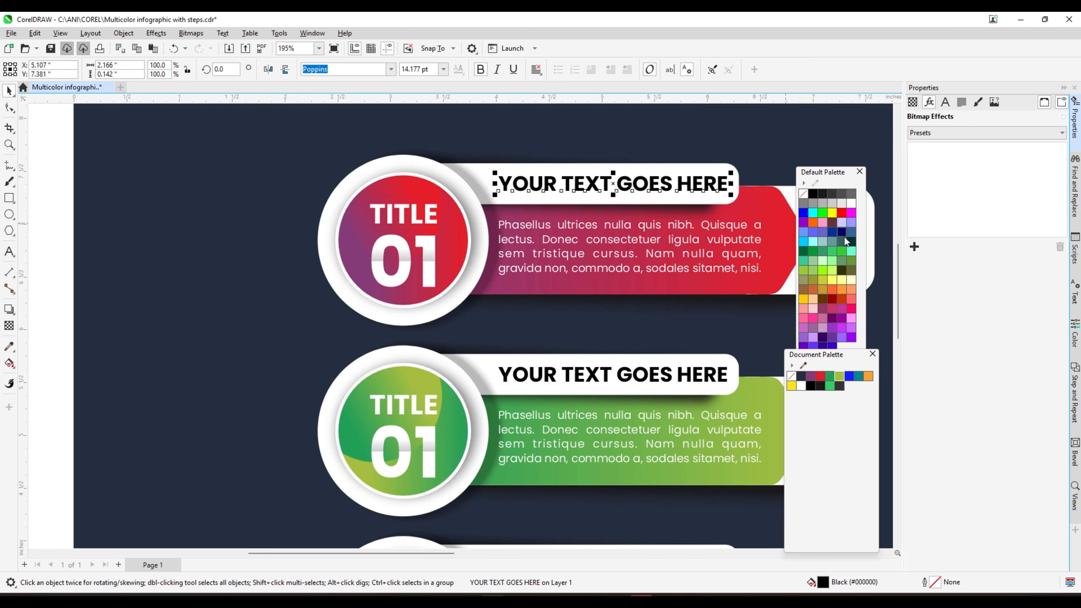
left_click(814, 377)
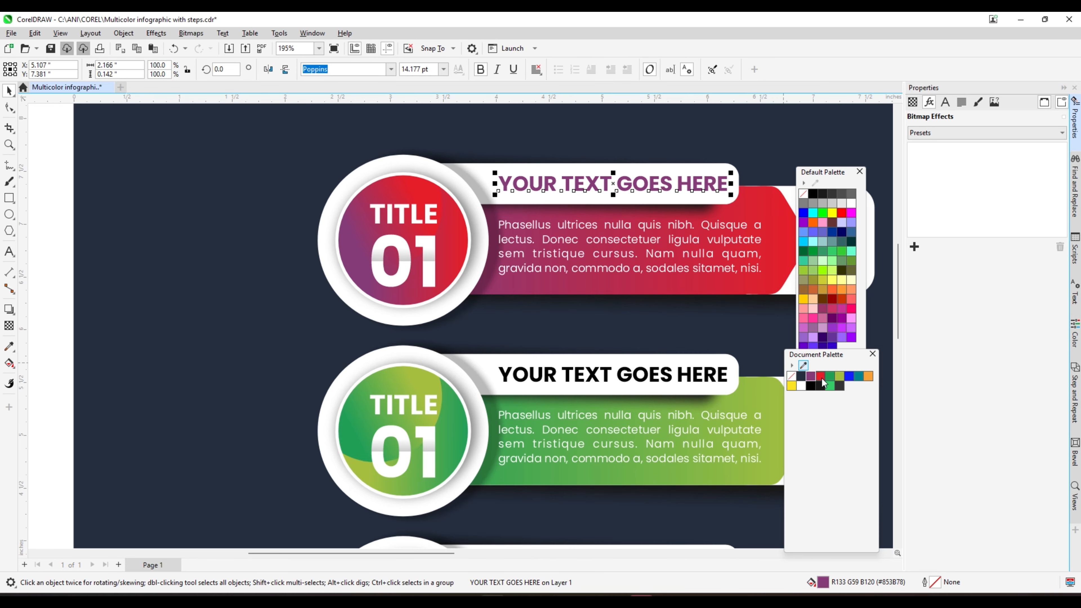
left_click(822, 377)
scroll(653, 367, "up", 1)
left_click(651, 375)
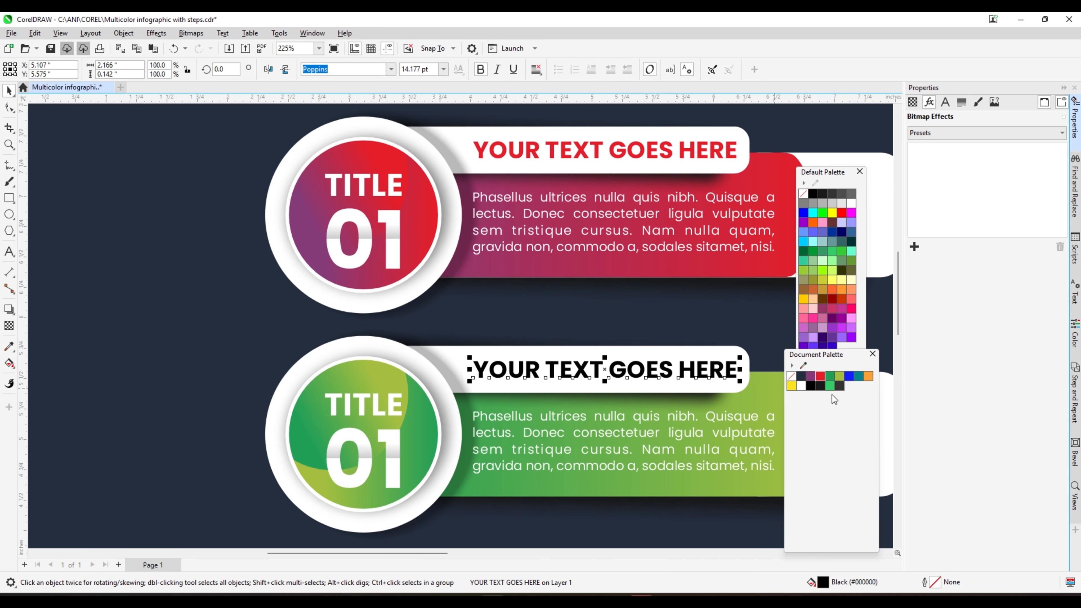
left_click(831, 377)
scroll(374, 145, "down", 3)
left_click(160, 154)
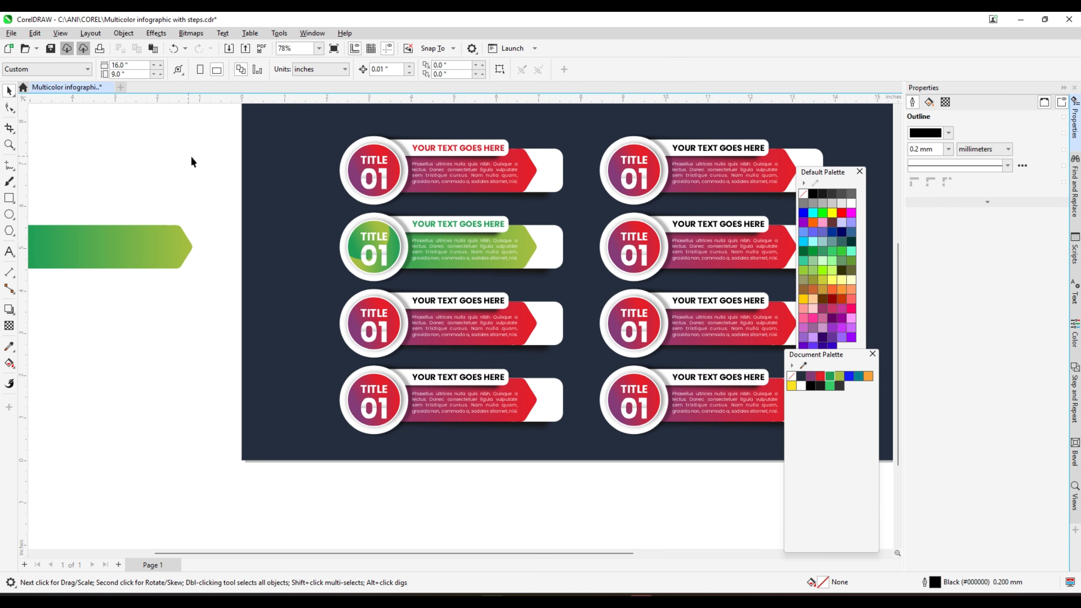
Recolor the third step's PowerClip frame circle in the left column with a gradient from blue at its left to teal at its right
scroll(309, 292, "up", 2)
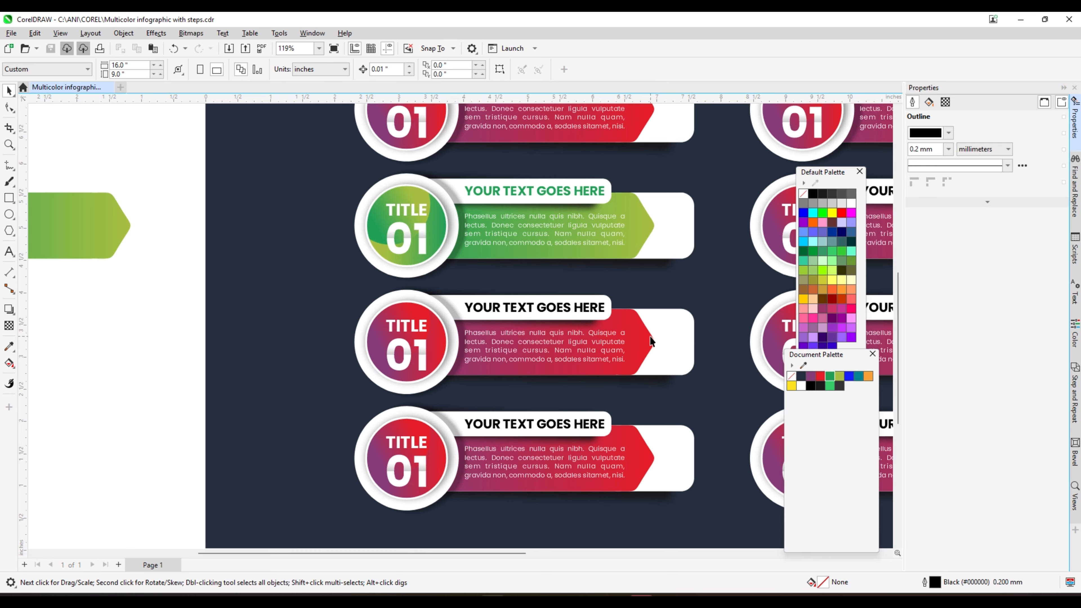
left_click(436, 345)
left_click(9, 364)
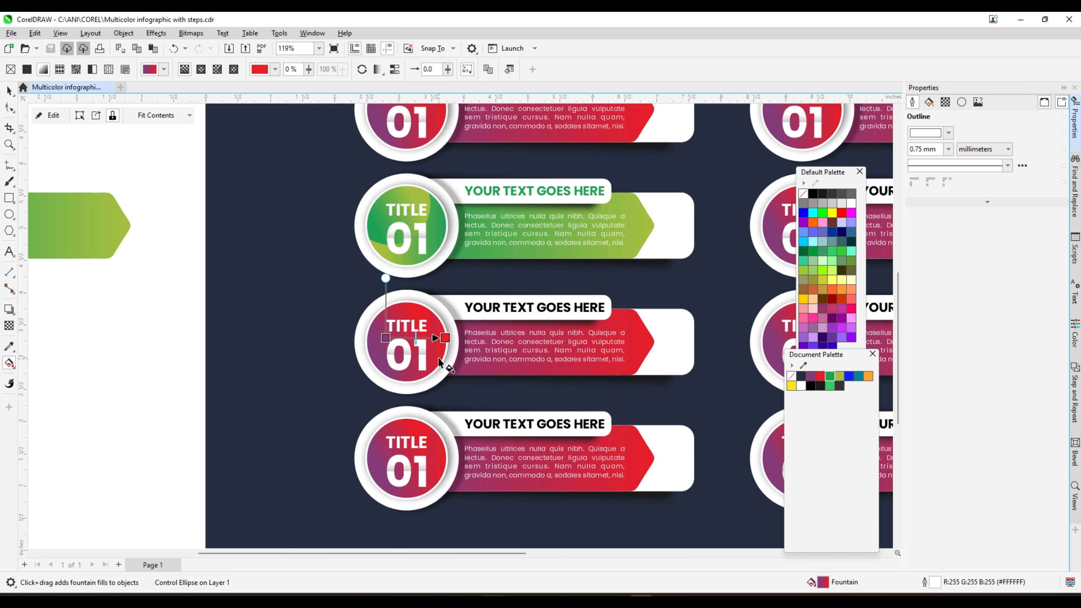
left_click(445, 338)
left_click(858, 377)
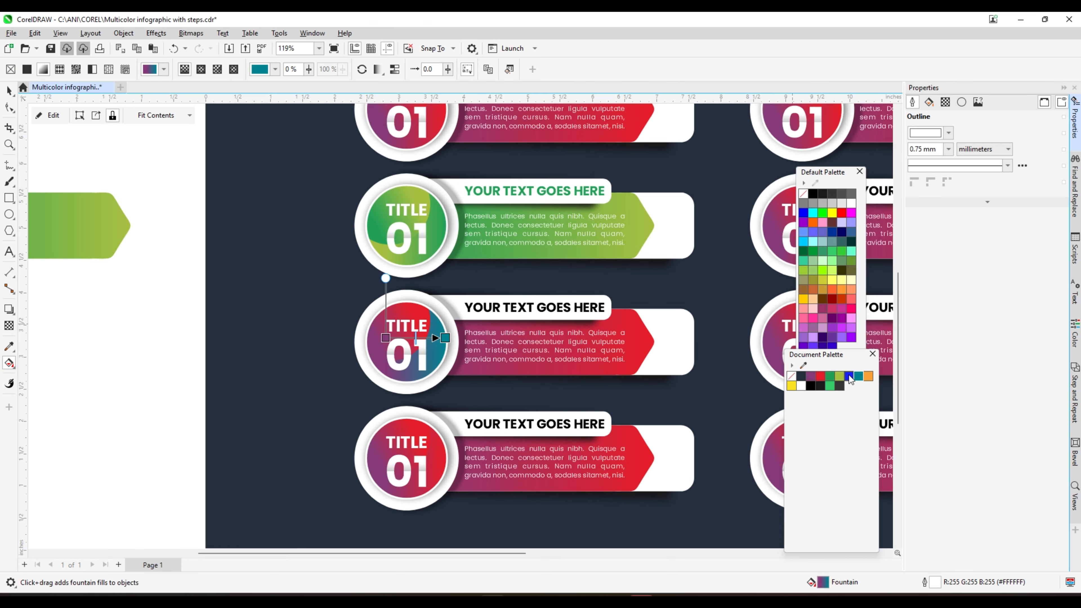
left_click_drag(849, 377, 386, 338)
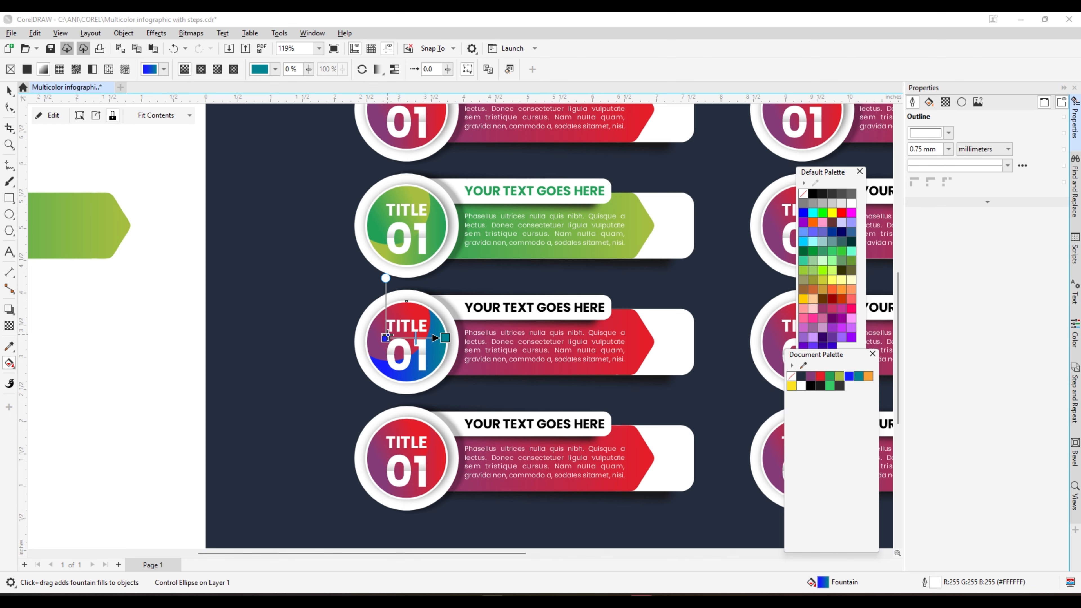
left_click(9, 91)
Recolor the circle inside the third step's round PowerClip with a yellow-green to green gradient, and finish editing its contents
scroll(362, 343, "up", 2)
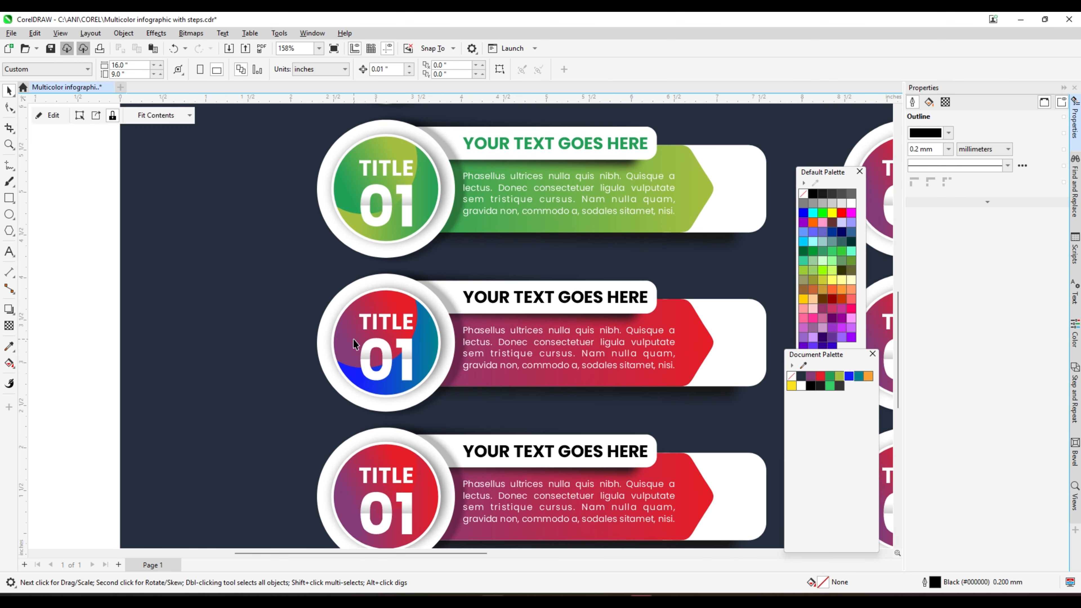
double_click(353, 340)
left_click(351, 339)
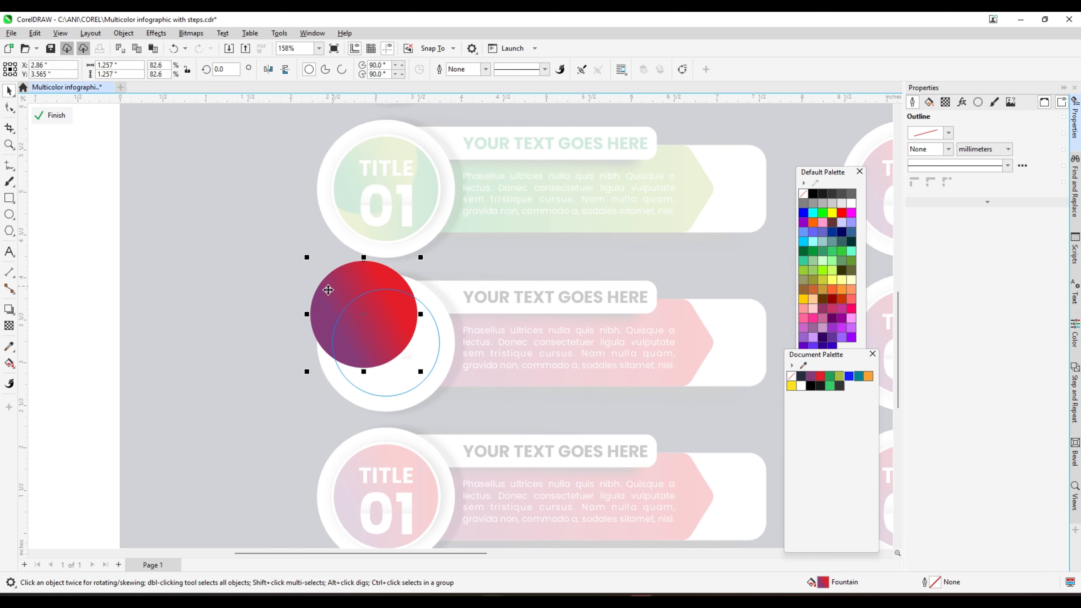
left_click(9, 363)
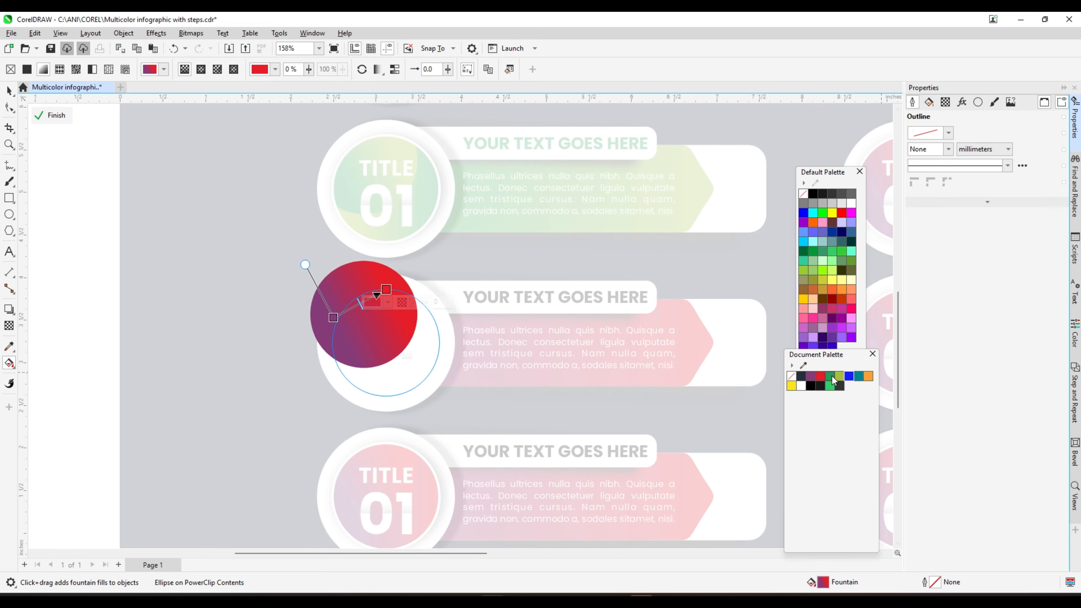
left_click(831, 376)
left_click_drag(335, 318, 334, 319)
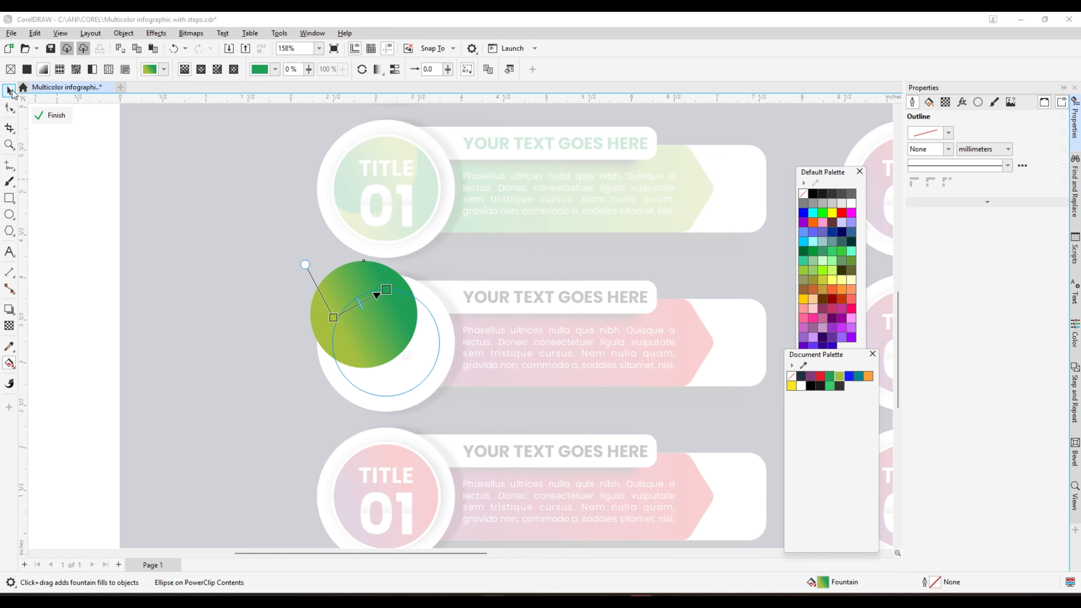
left_click(10, 91)
left_click(51, 115)
Recolor the circle inside the third step's round PowerClip with a blue to teal gradient, and finish editing its contents
scroll(450, 357, "up", 1)
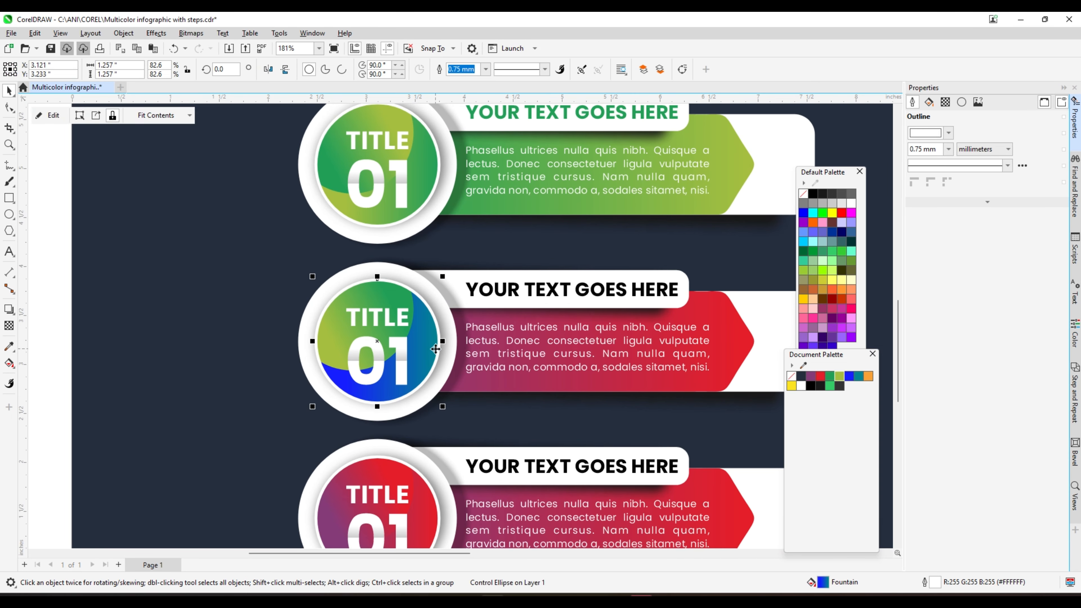
left_click(436, 349, "ctrl")
left_click(9, 363)
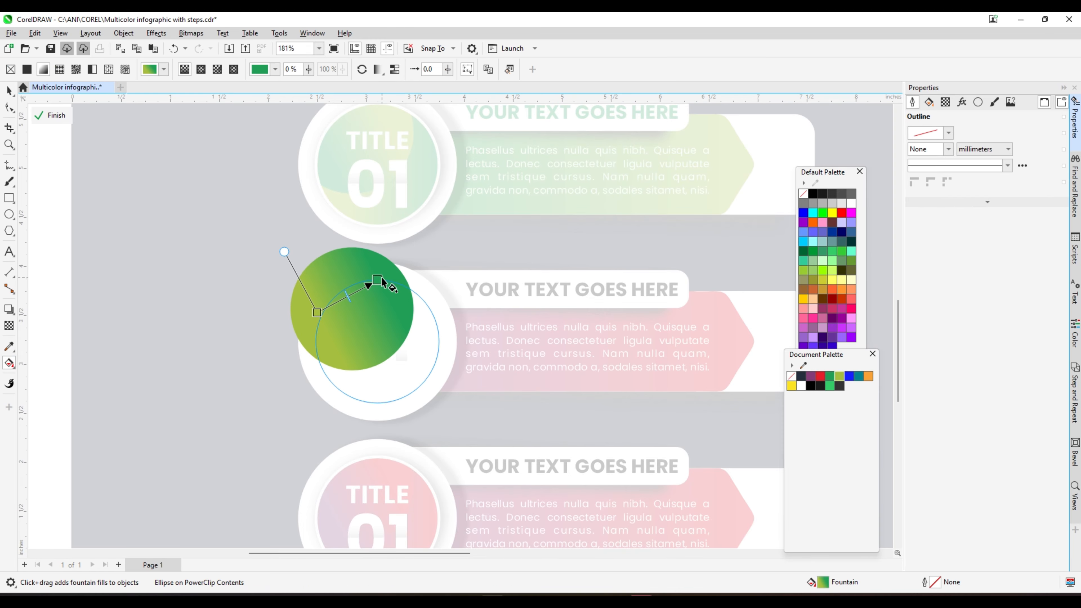
left_click(857, 378)
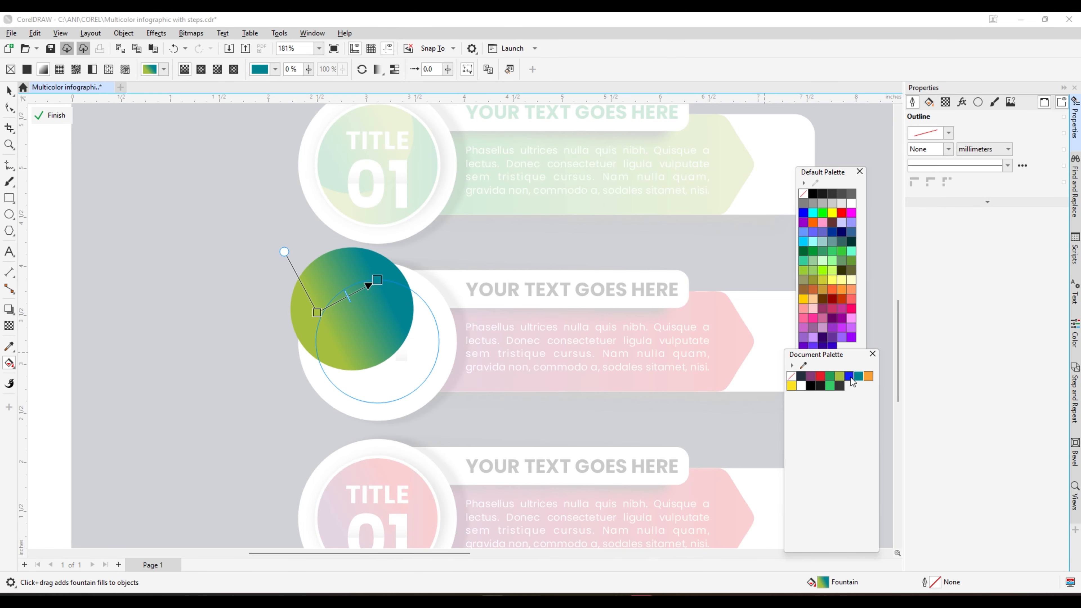
left_click_drag(318, 313, 318, 313)
left_click(10, 91)
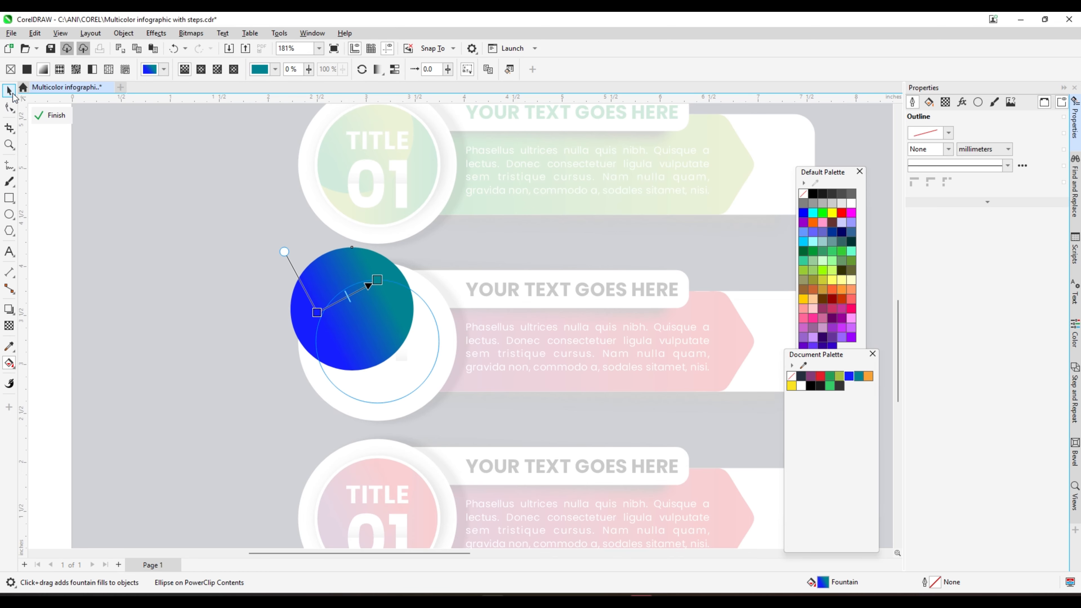
left_click(51, 116)
left_click(68, 178)
Recolor the third step's banner inside its PowerClip with a gradient from blue at its left to teal at its right
scroll(352, 262, "down", 2)
double_click(574, 311)
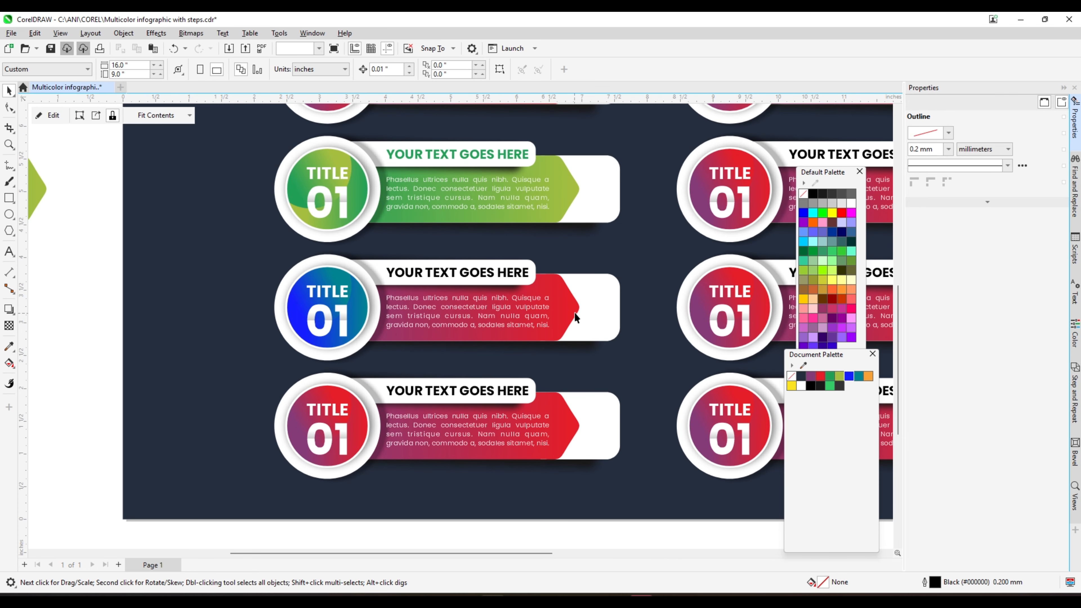
left_click(9, 363)
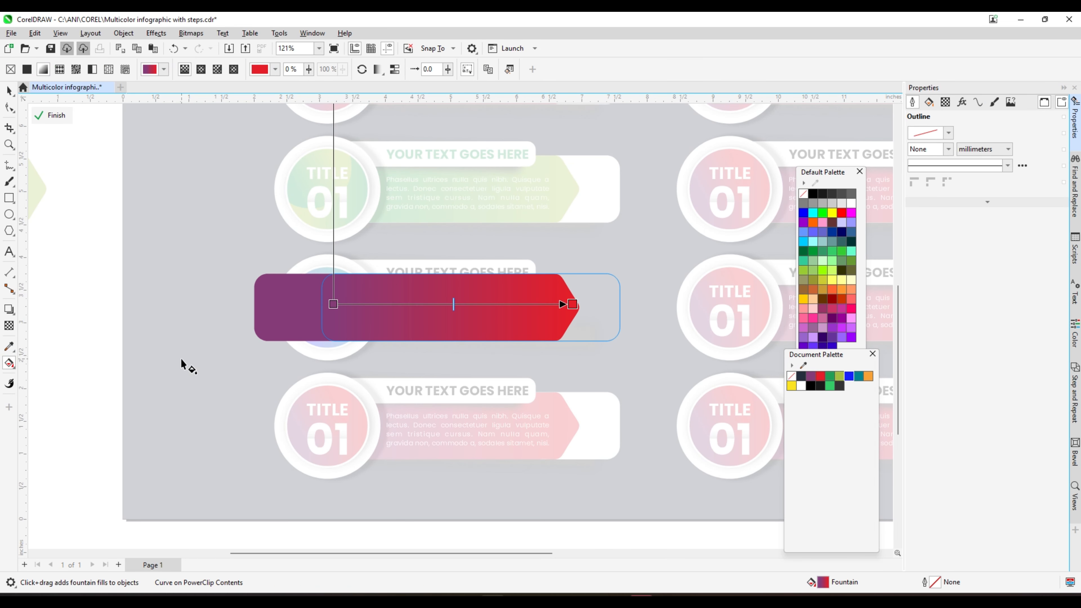
left_click_drag(859, 376, 333, 305)
left_click(9, 90)
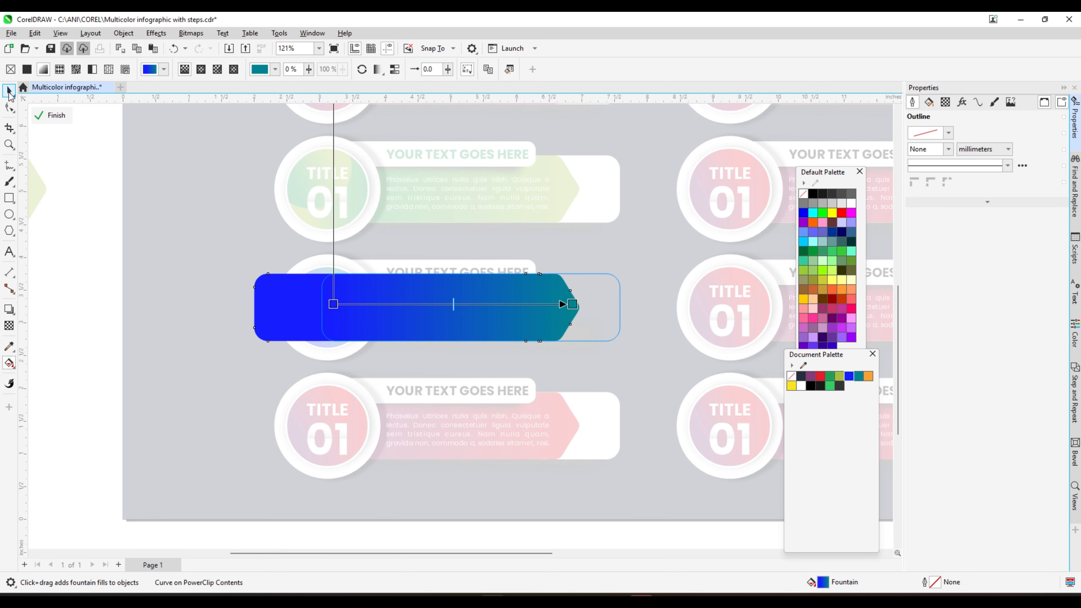
left_click(109, 238)
Color the third step's heading text blue to match its banner
left_click(489, 279)
scroll(489, 279, "down", 2)
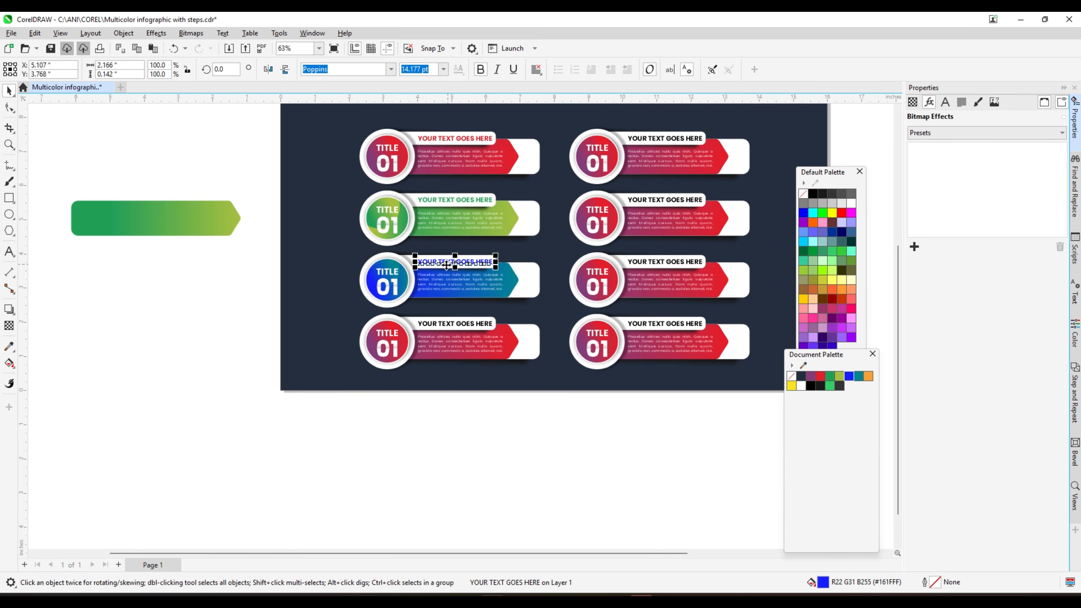
left_click(171, 367)
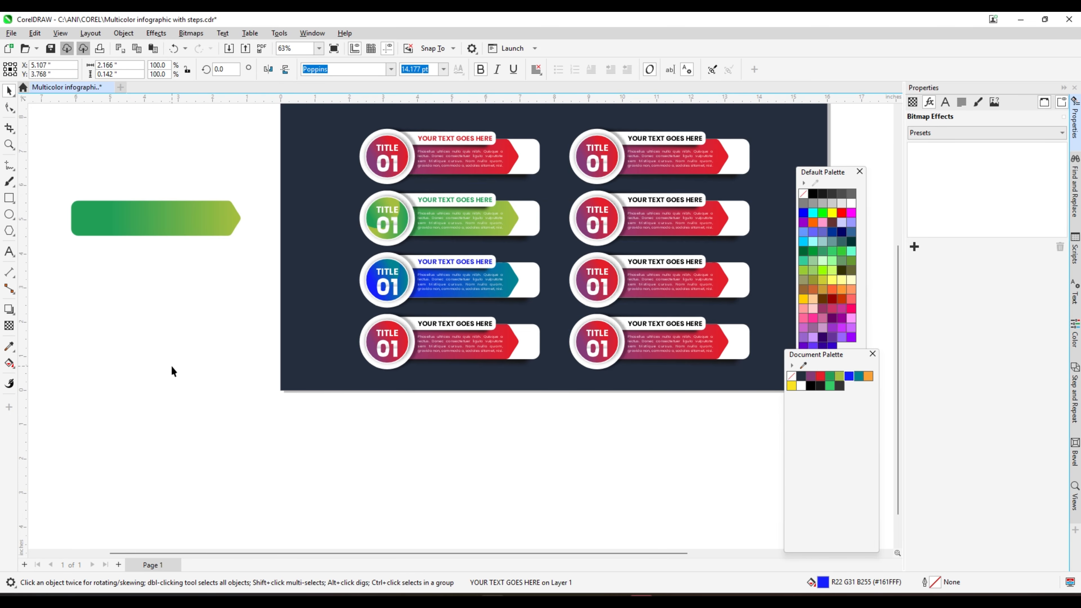
Recolor the fourth step's banner inside its PowerClip with a gradient from orange at its left to yellow at its right, and finish editing
scroll(483, 351, "up", 2)
scroll(554, 353, "up", 1)
left_click(572, 339)
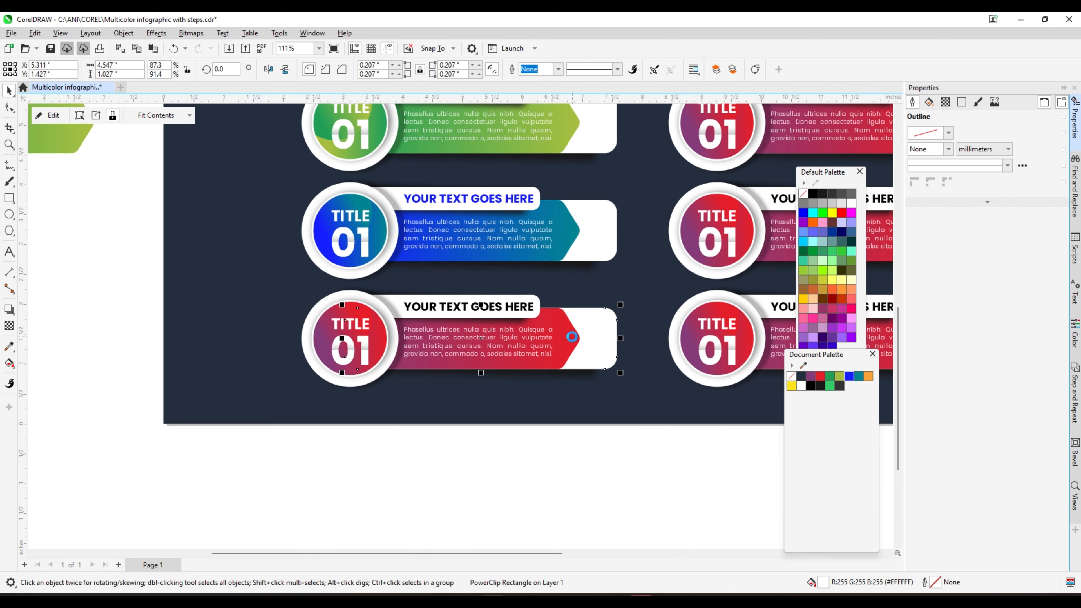
left_click(572, 337, "ctrl")
left_click(562, 338)
key("g")
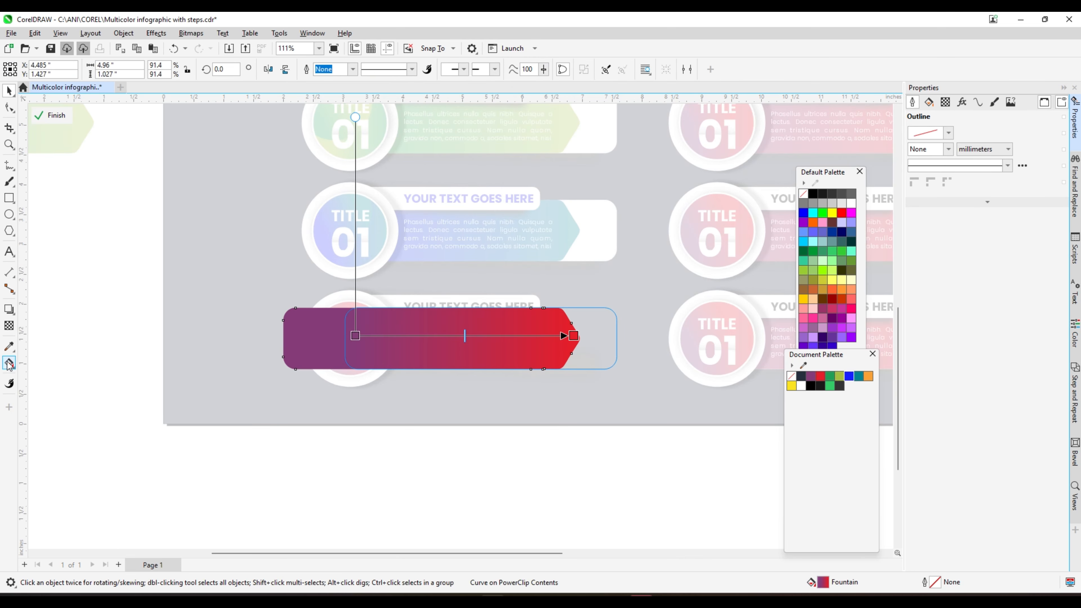
scroll(524, 365, "up", 1)
scroll(524, 364, "up", 1)
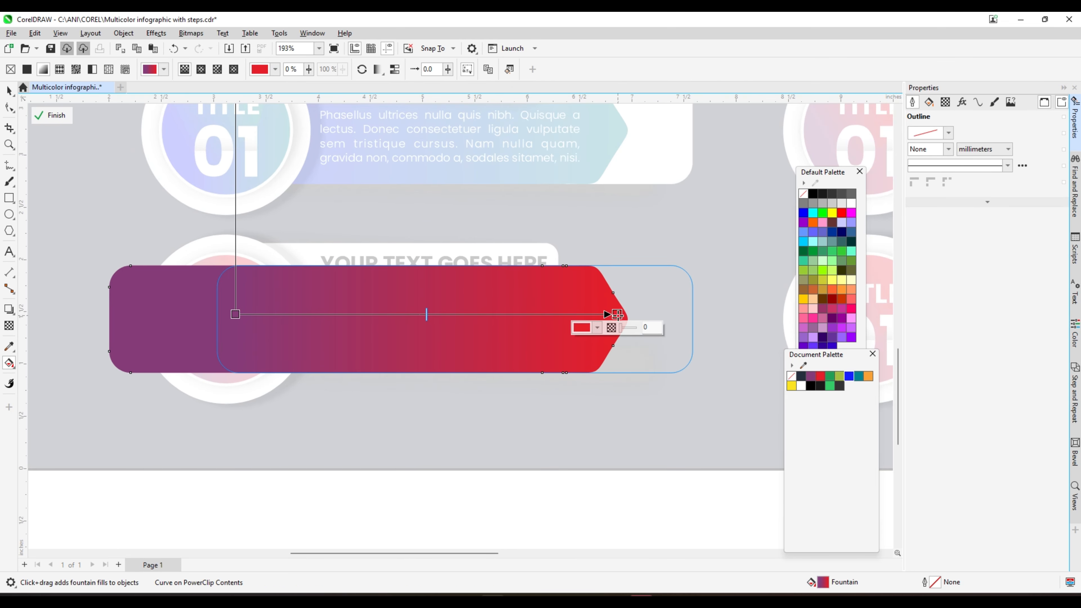
left_click(791, 386)
left_click_drag(869, 377, 235, 314)
scroll(430, 298, "down", 2)
key("space")
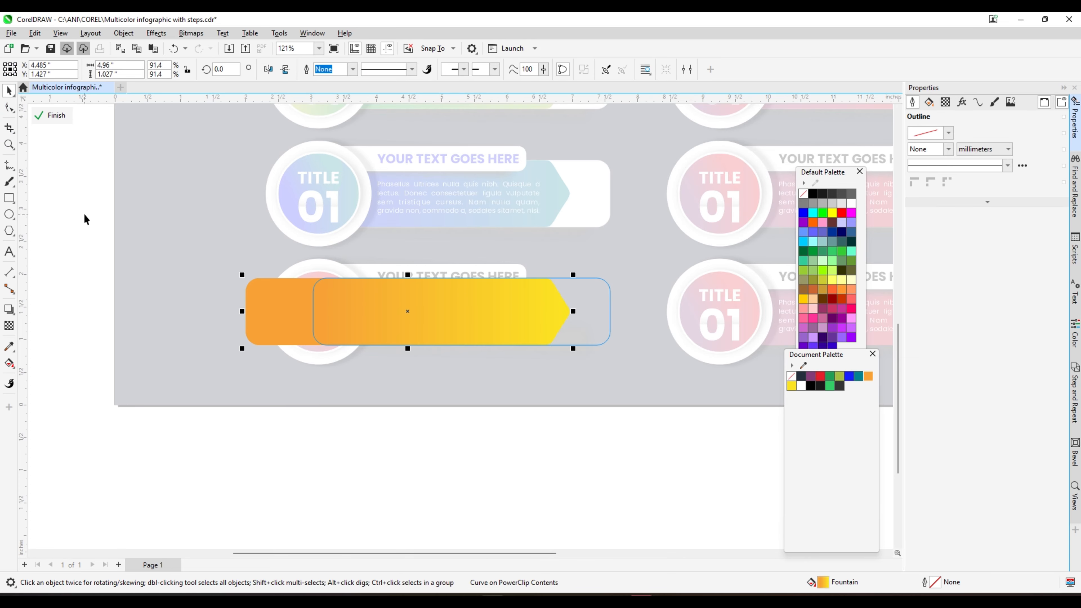
left_click(51, 115)
Recolor the fourth step's PowerClip frame circle with a gradient from orange at its left to yellow at its right
scroll(365, 303, "up", 2)
left_click(365, 302)
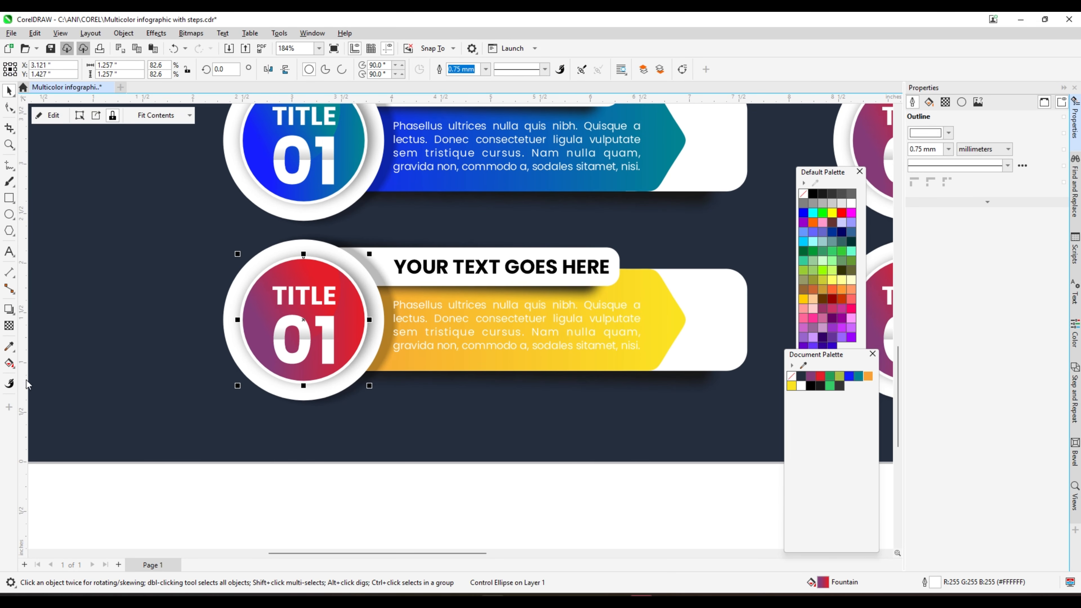
left_click(9, 363)
scroll(332, 336, "up", 2)
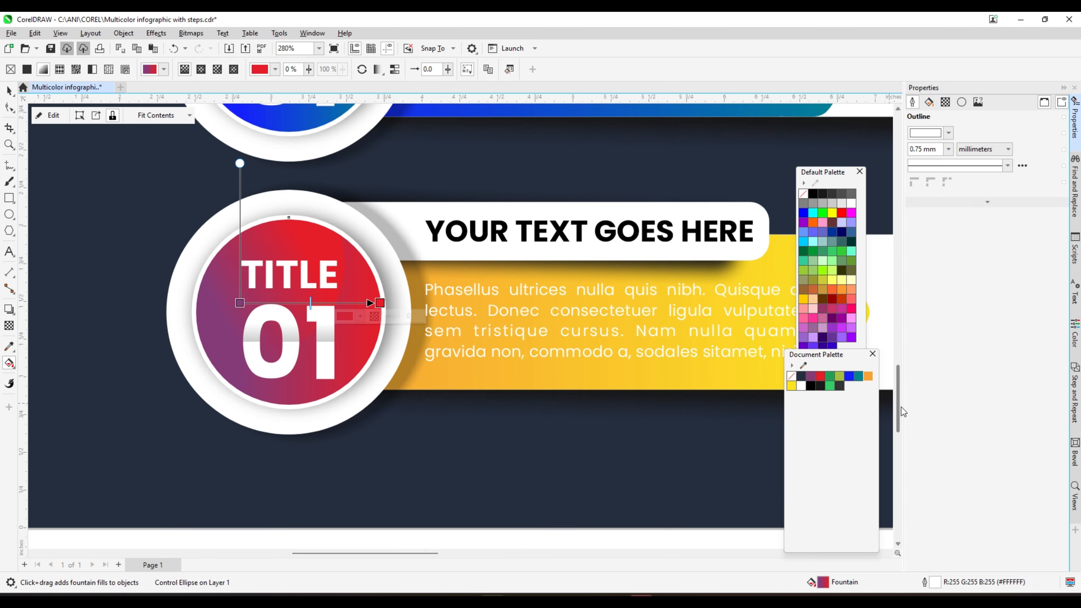
left_click_drag(792, 386, 380, 303)
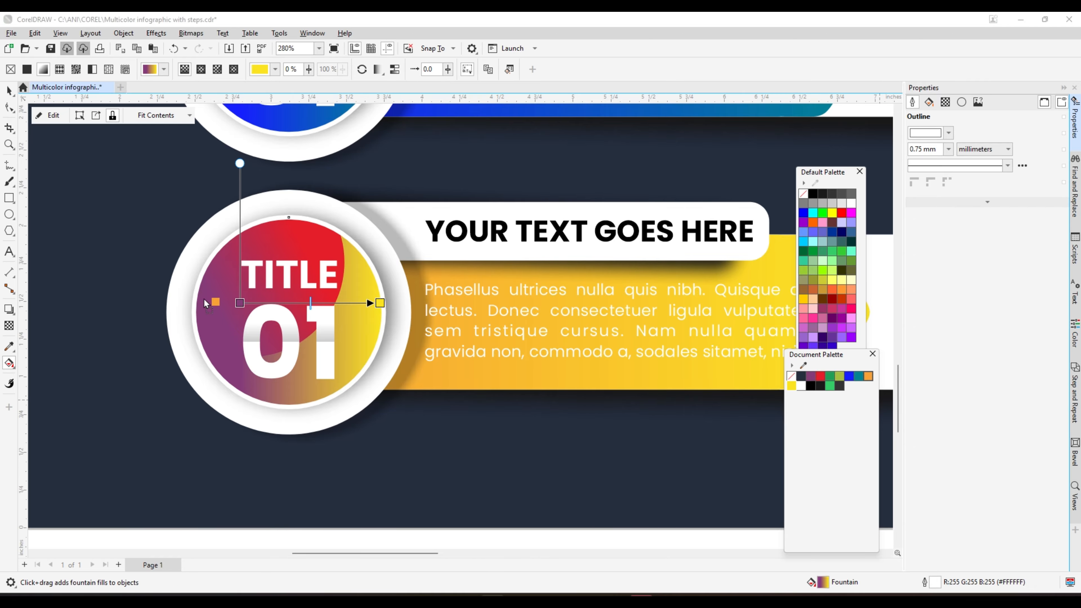
left_click_drag(239, 305, 239, 306)
key("space")
scroll(117, 218, "down", 3)
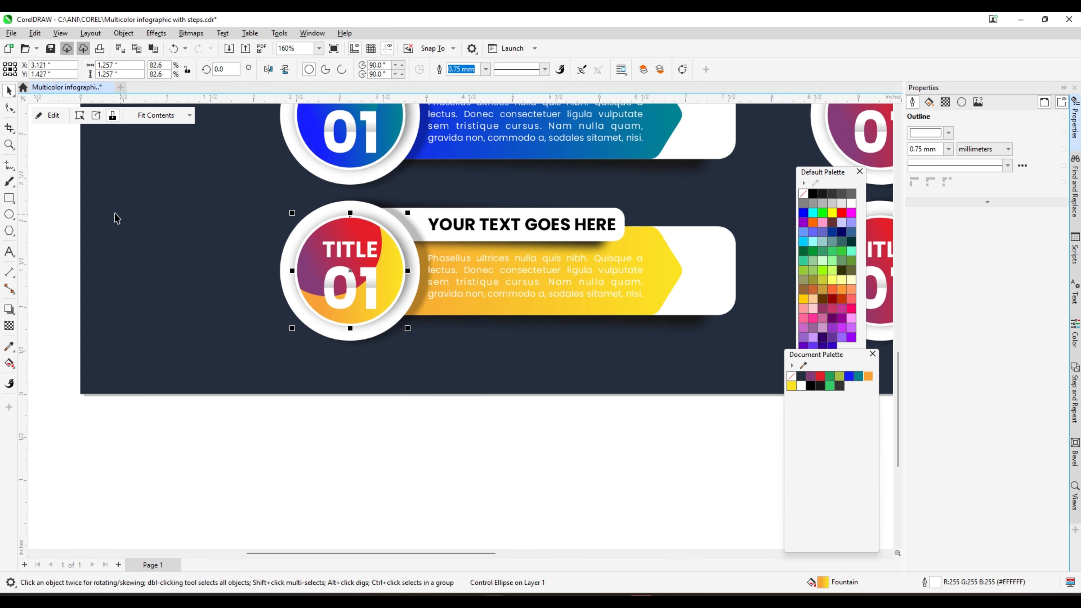
Recolor the circle inside the fourth step's round PowerClip with a yellow to orange gradient, and finish editing its contents
scroll(296, 270, "up", 1)
left_click(320, 263, "ctrl")
scroll(319, 263, "up", 1)
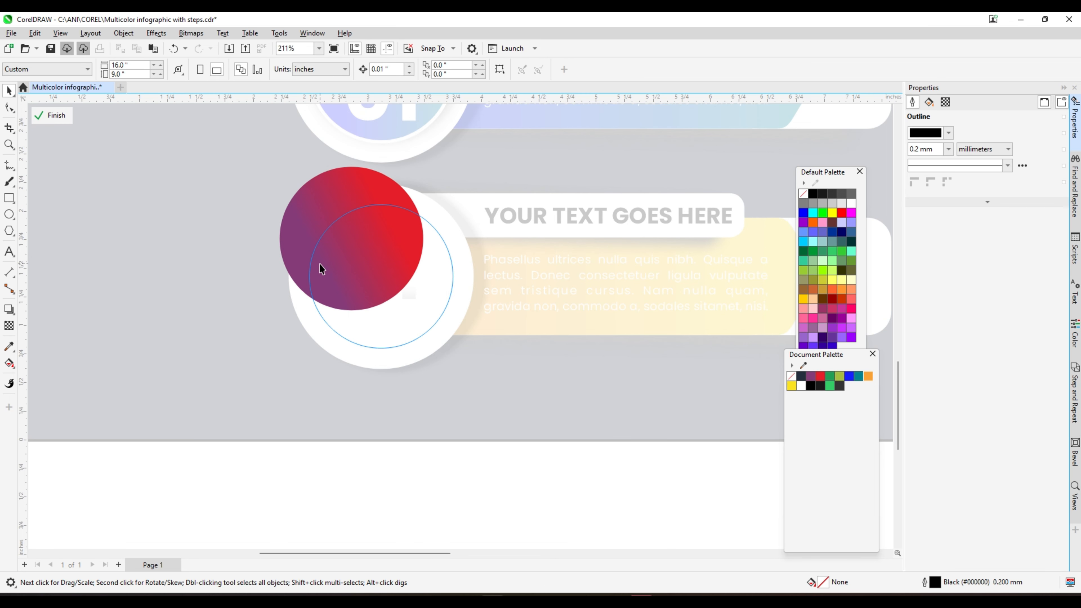
left_click(6, 364)
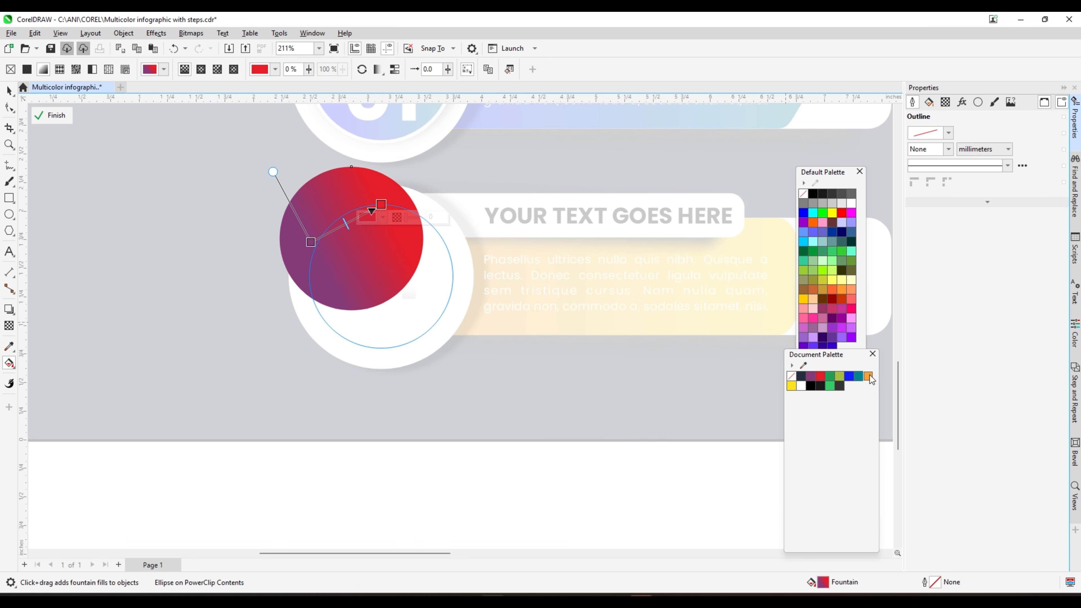
left_click_drag(868, 376, 381, 205)
left_click_drag(791, 386, 365, 271)
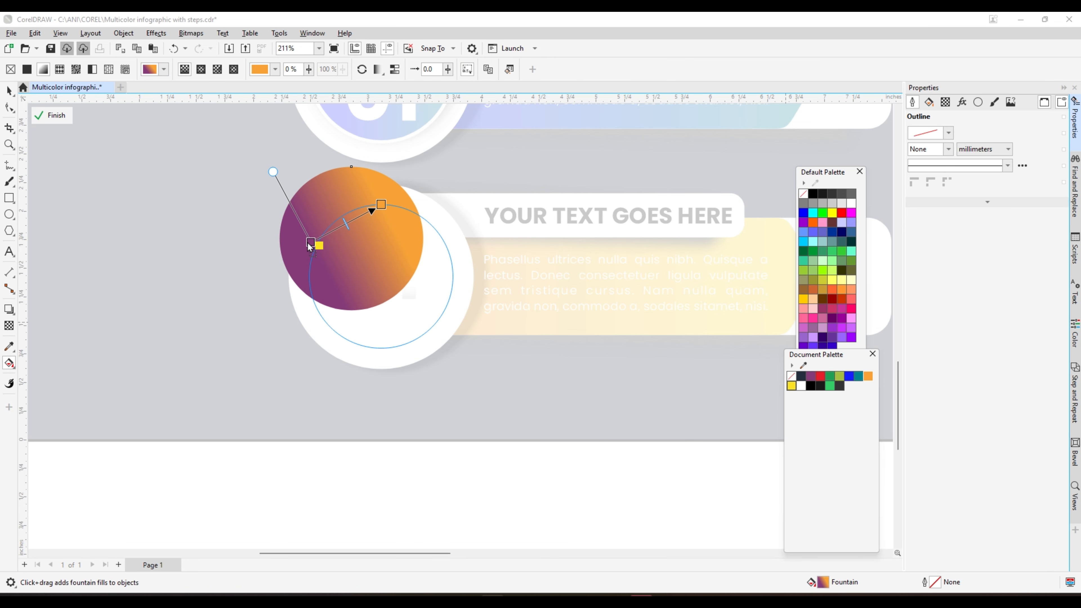
left_click_drag(310, 246, 310, 244)
left_click(53, 115)
left_click(415, 522)
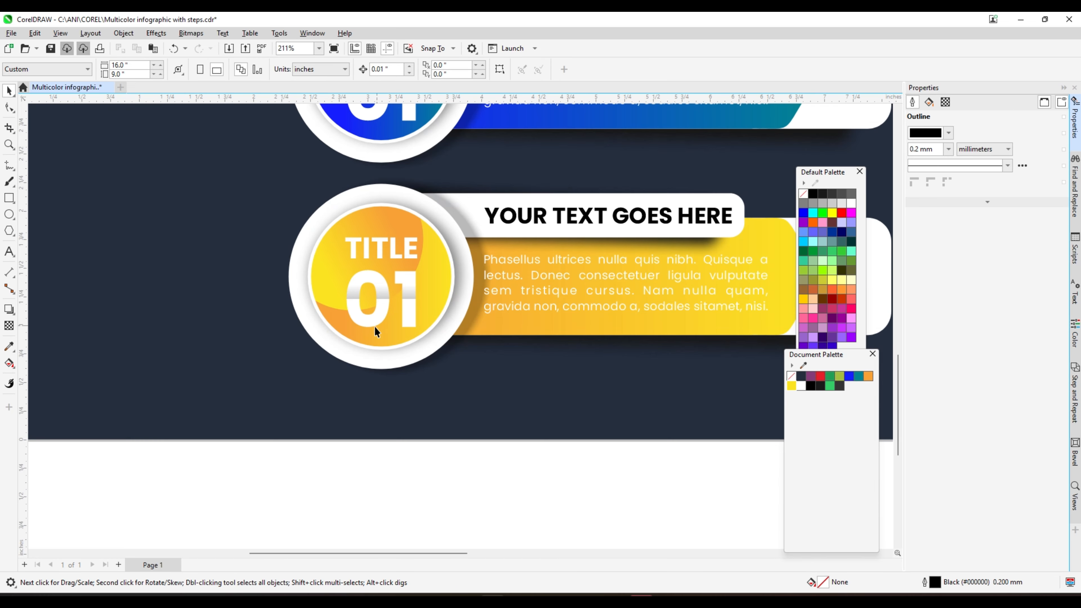
Color the fourth step's heading text orange
scroll(558, 296, "down", 3)
scroll(557, 299, "up", 2)
left_click(549, 259)
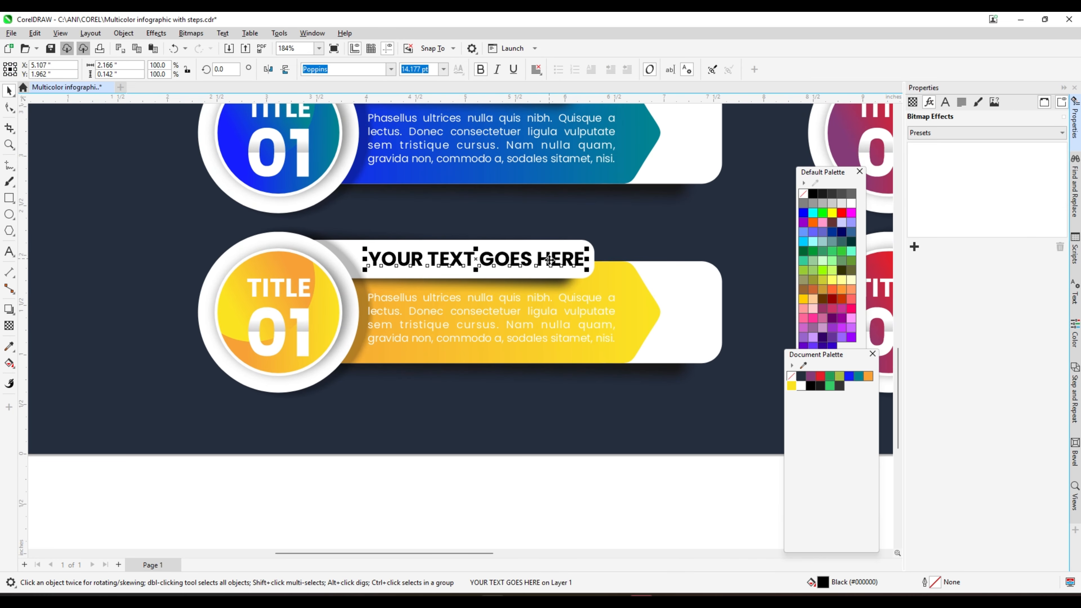
left_click(813, 222)
scroll(546, 282, "down", 3)
Color the fourth step's body paragraph black so it reads on the yellow banner
scroll(519, 293, "up", 3)
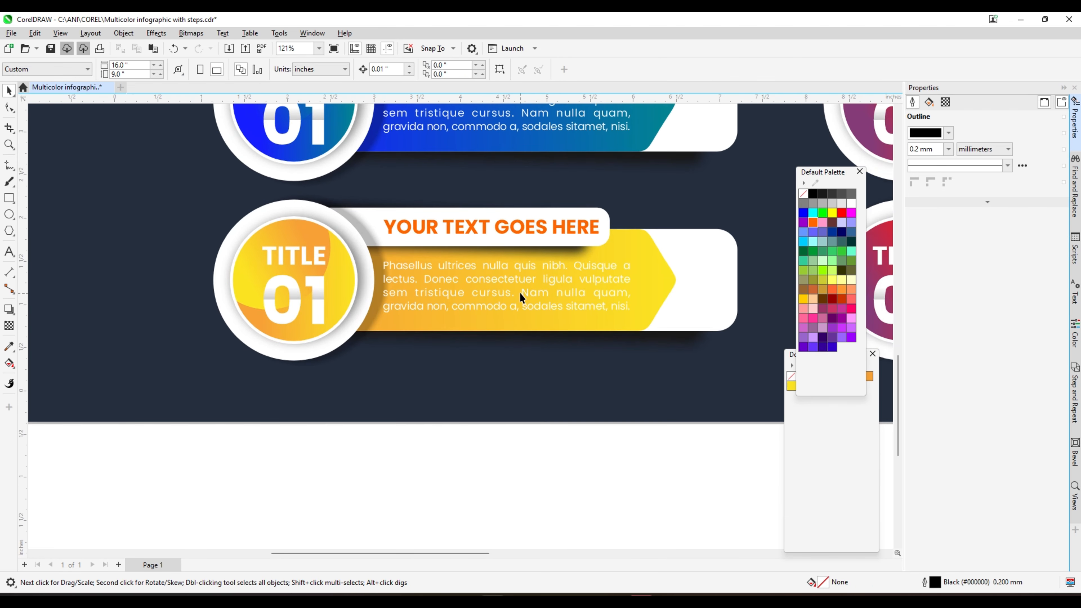
left_click(525, 279)
left_click(813, 194)
scroll(596, 433, "down", 2)
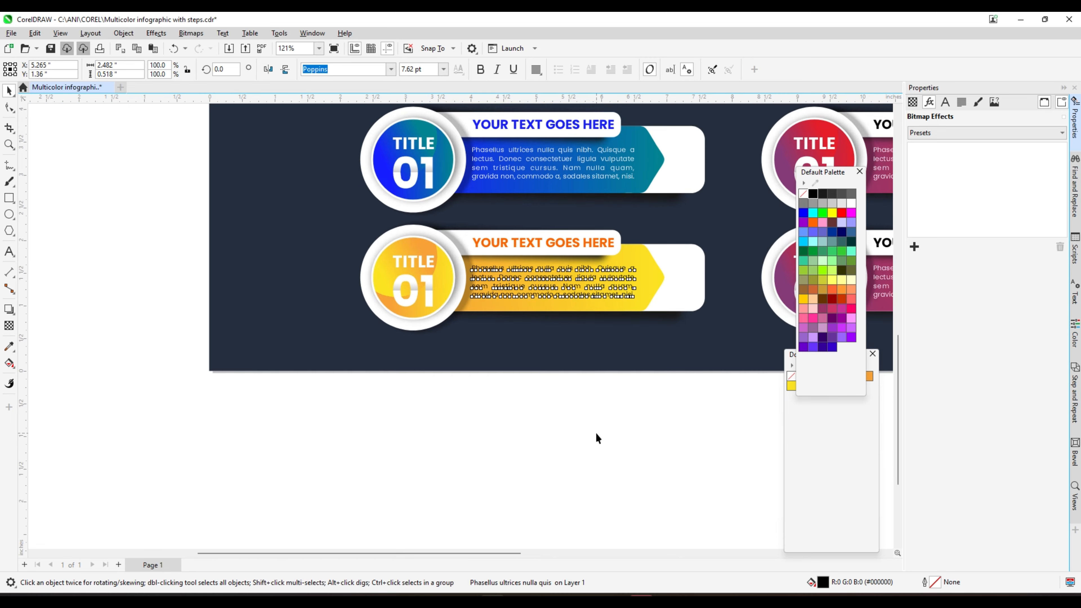
left_click(595, 433)
Recolor the fourth step's number 01 with a split gradient running from dark gray to black in both its upper and lower halves
scroll(418, 284, "up", 3)
left_click(418, 284)
left_click(8, 367)
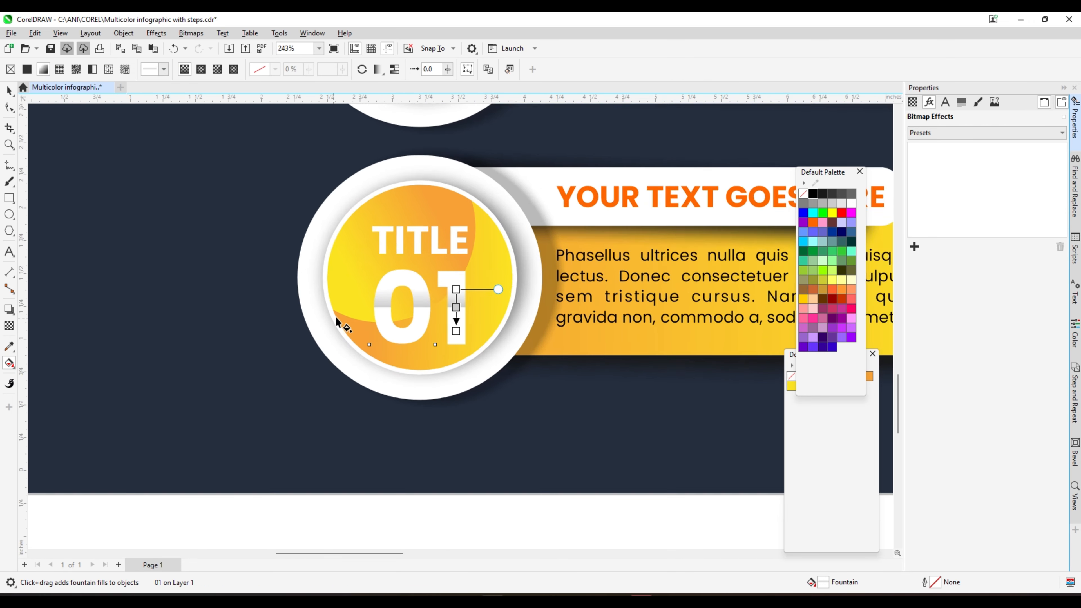
scroll(409, 324, "up", 4)
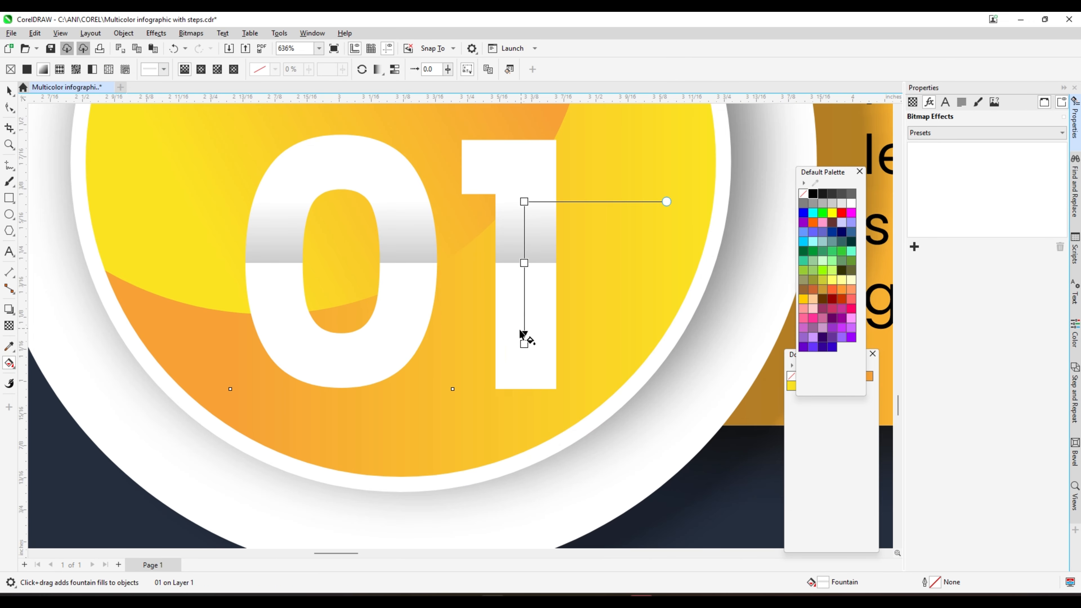
left_click(813, 193)
scroll(528, 264, "up", 2)
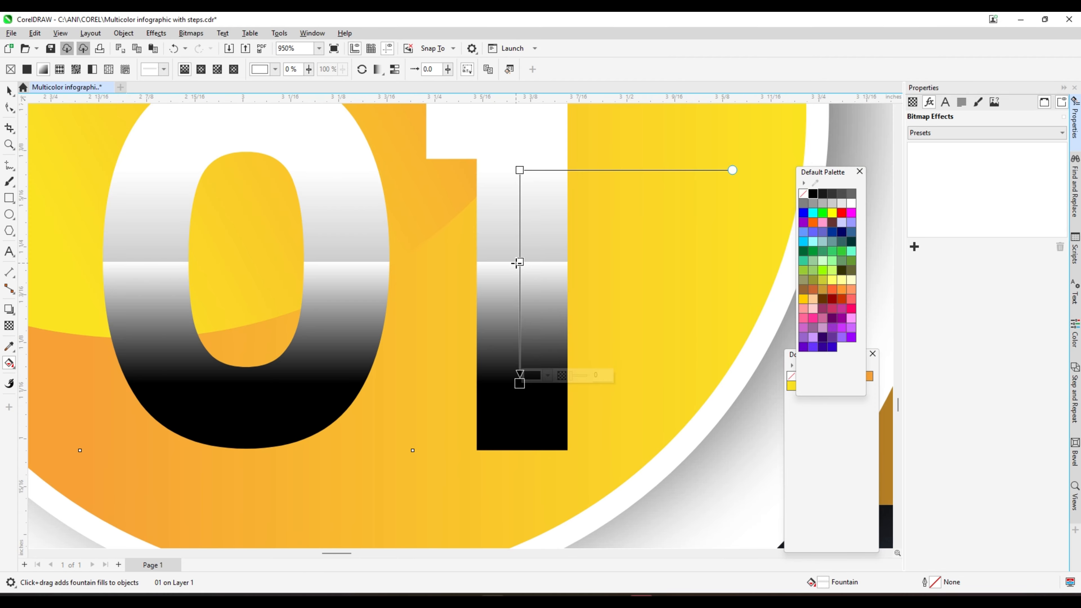
left_click(520, 263)
double_click(520, 275)
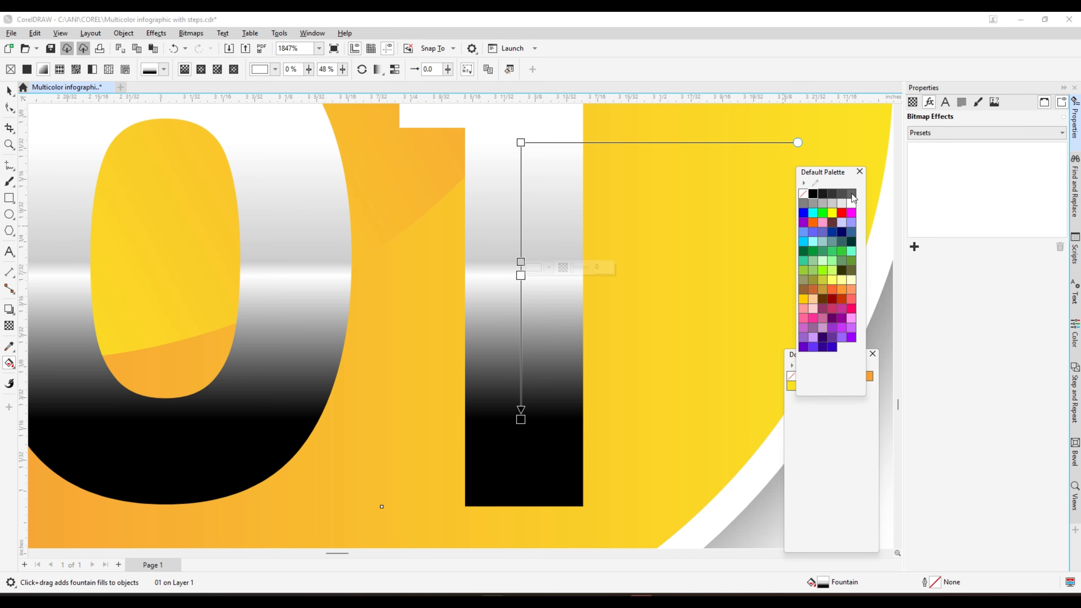
left_click(842, 194)
left_click_drag(814, 196, 521, 263)
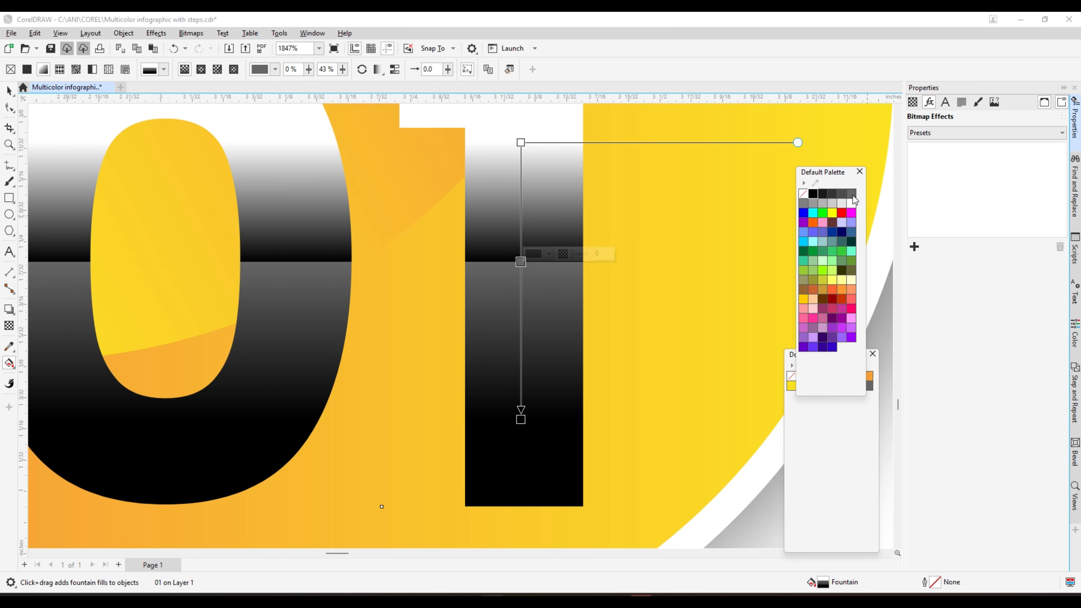
left_click_drag(522, 159, 521, 144)
scroll(528, 213, "down", 3)
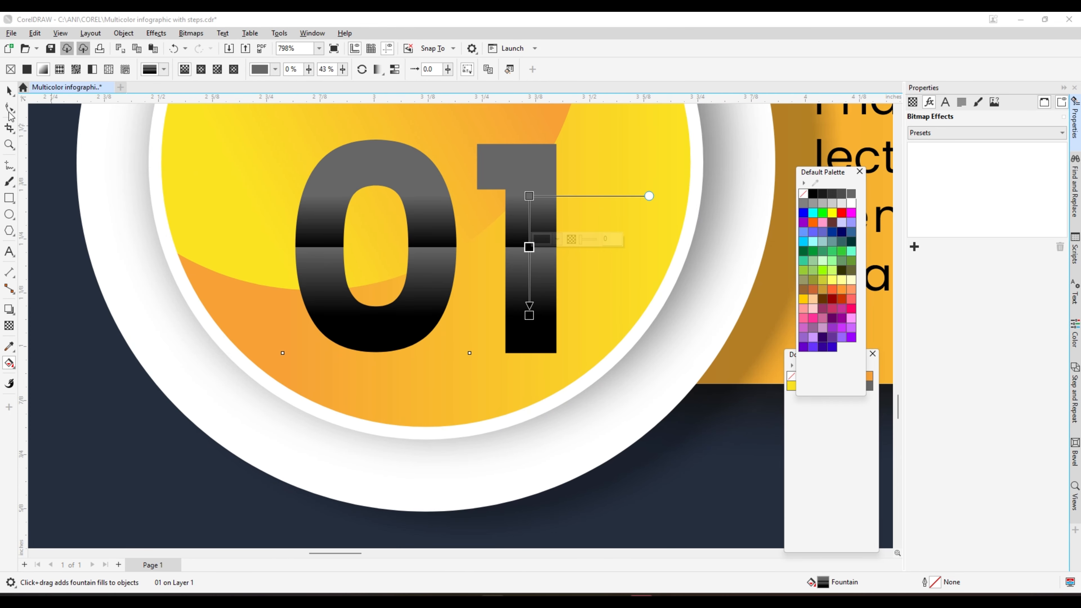
left_click(10, 90)
Color the fourth step's TITLE text near-black to match its dark number 01
scroll(513, 198, "down", 2)
left_click(520, 183)
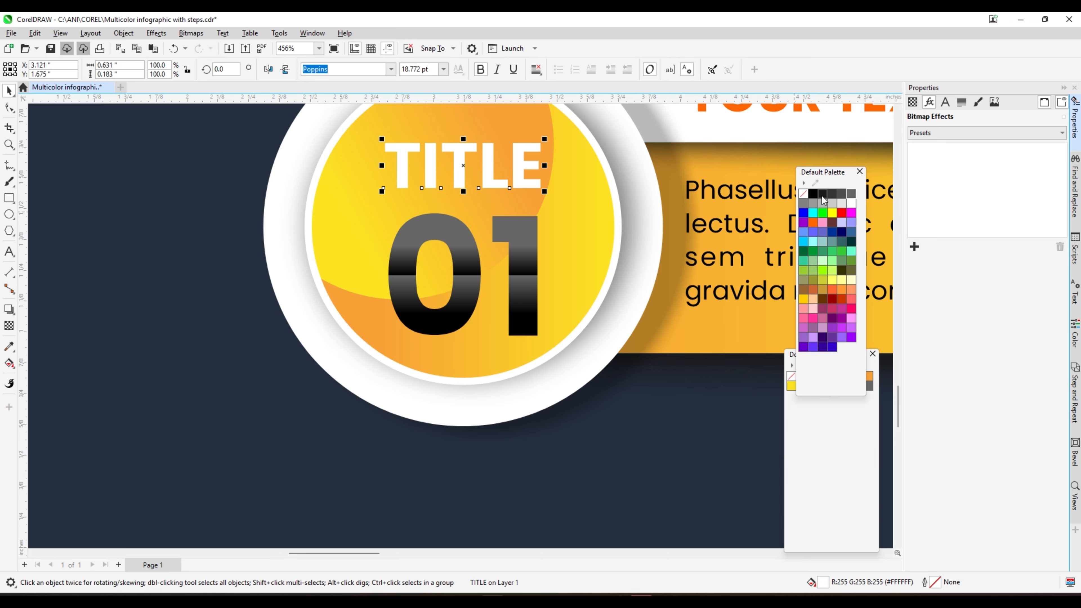
scroll(511, 298, "down", 4)
left_click(321, 479)
scroll(459, 357, "down", 2)
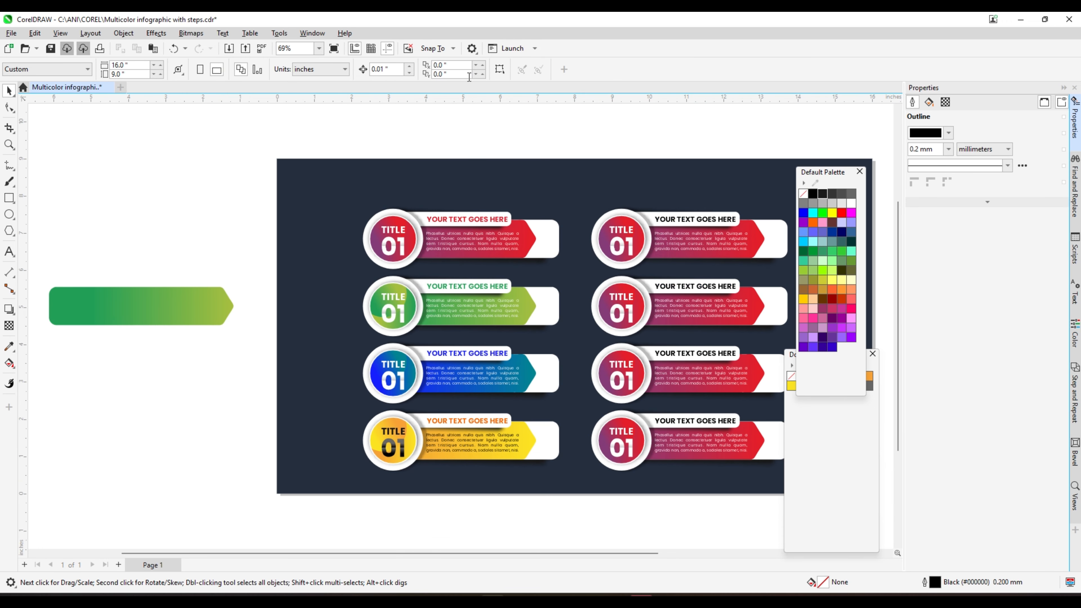
Open the gradient fill of the circle in the second column's first step for editing
scroll(579, 191, "down", 2)
scroll(445, 202, "up", 1)
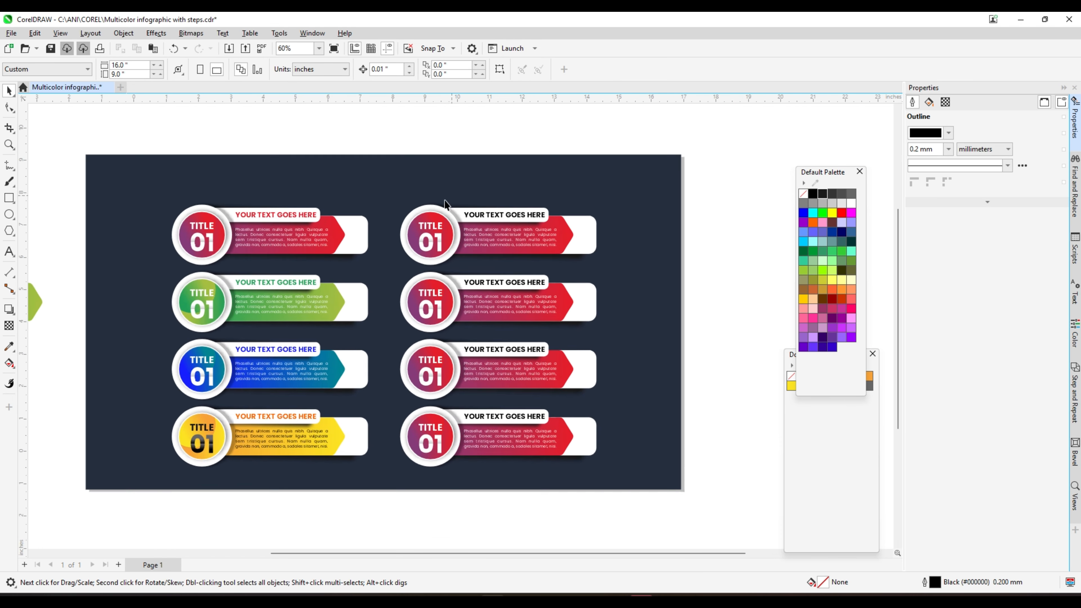
scroll(444, 203, "up", 2)
left_click(444, 252)
left_click(9, 363)
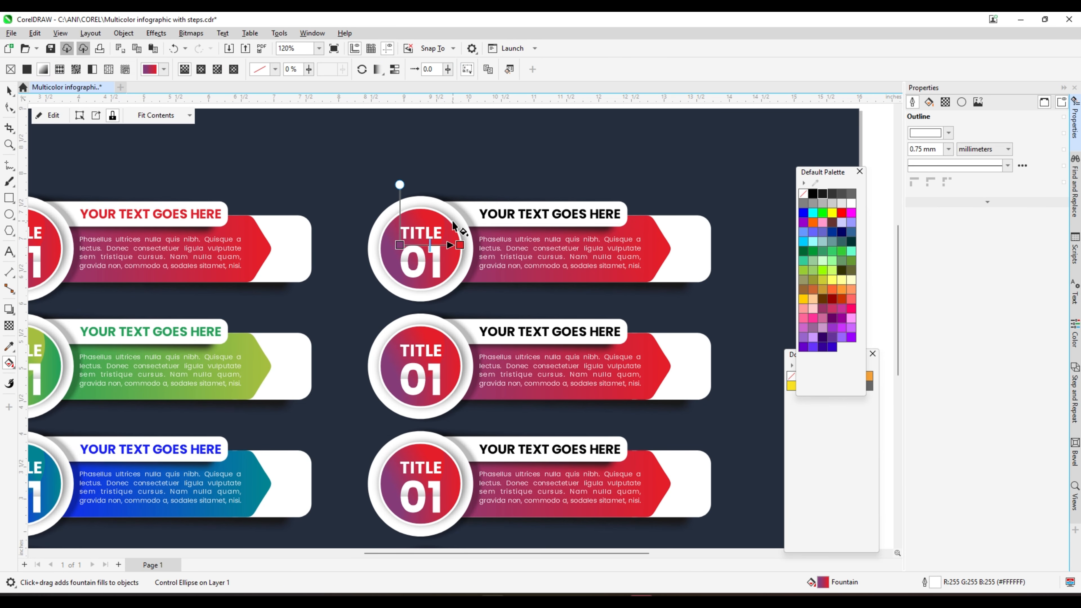
scroll(458, 229, "up", 1)
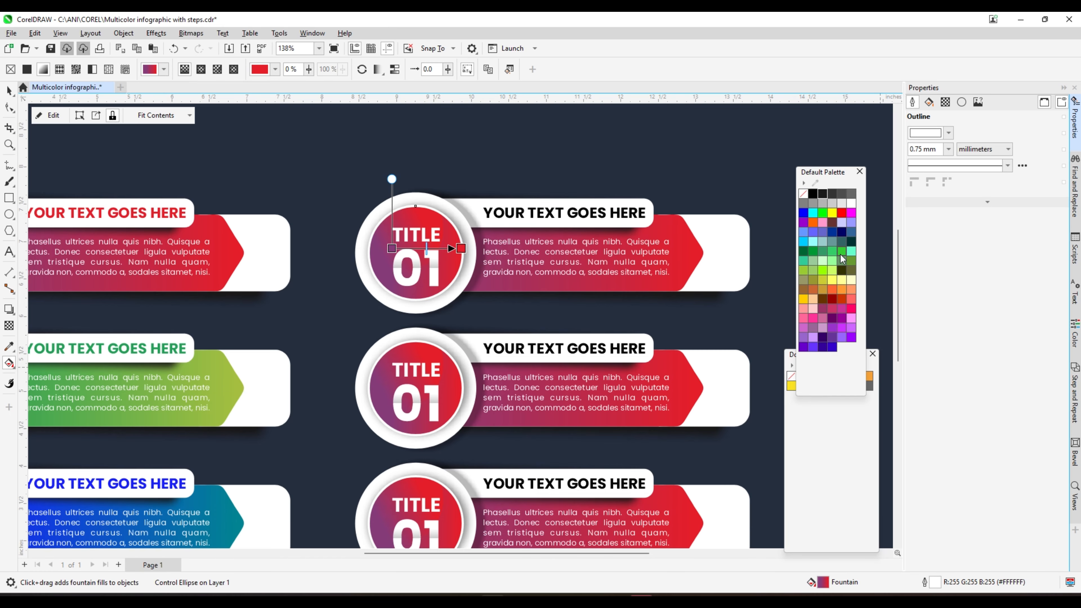
Try a mint green end color in the circle's gradient
left_click(852, 252)
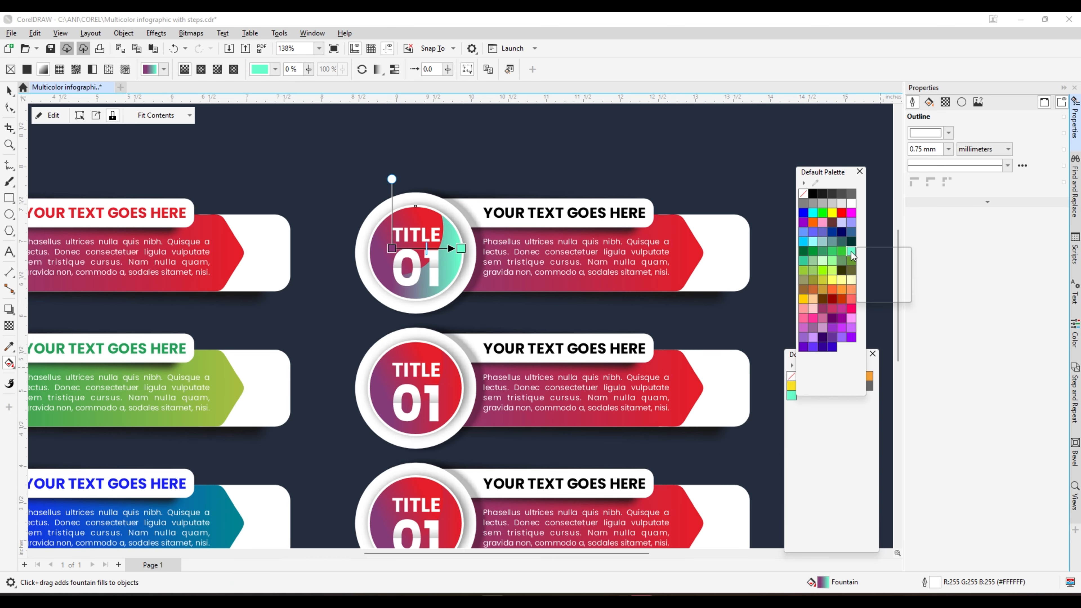
left_click_drag(910, 259, 392, 248)
scroll(529, 228, "down", 4)
key("ctrl+z")
scroll(472, 234, "up", 6)
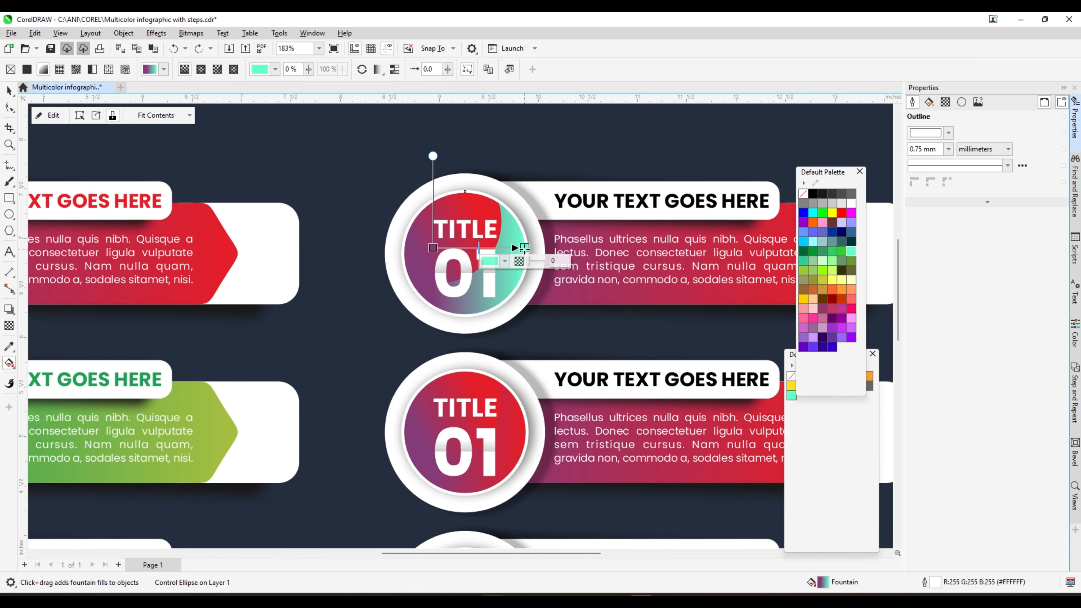
Give that circle and the circle clipped inside it dark purple to purple gradients, and finish editing the PowerClip contents
left_click(827, 339)
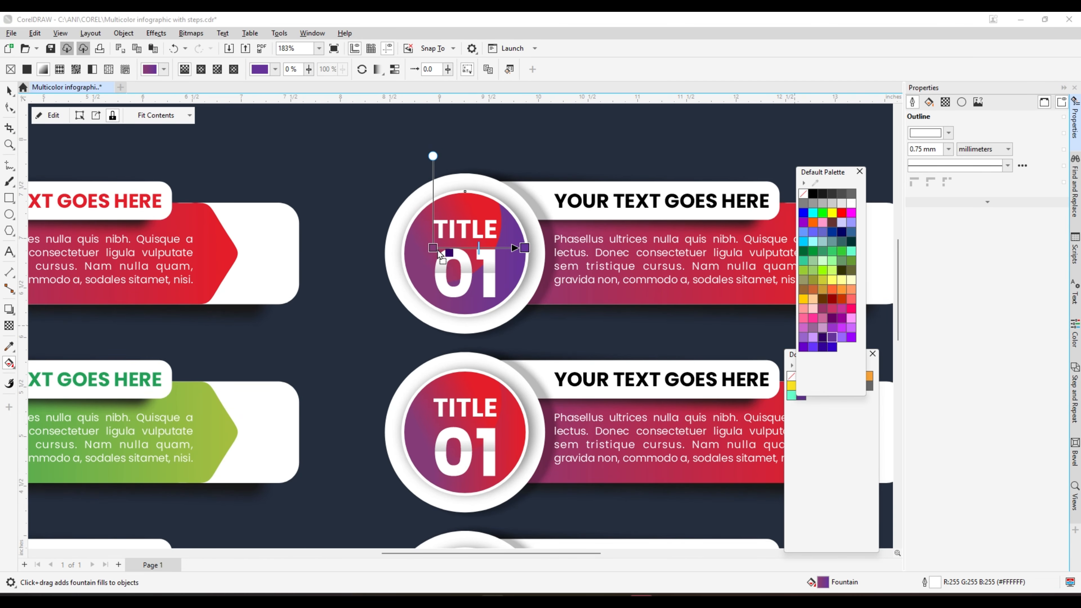
key("space")
left_click(423, 243)
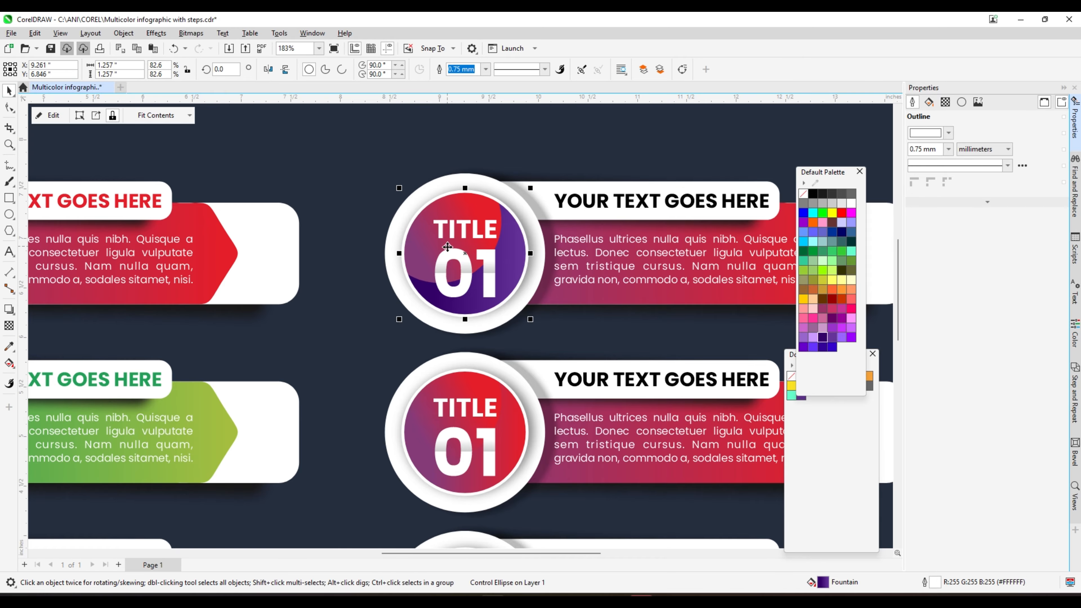
left_click(423, 243)
left_click(9, 363)
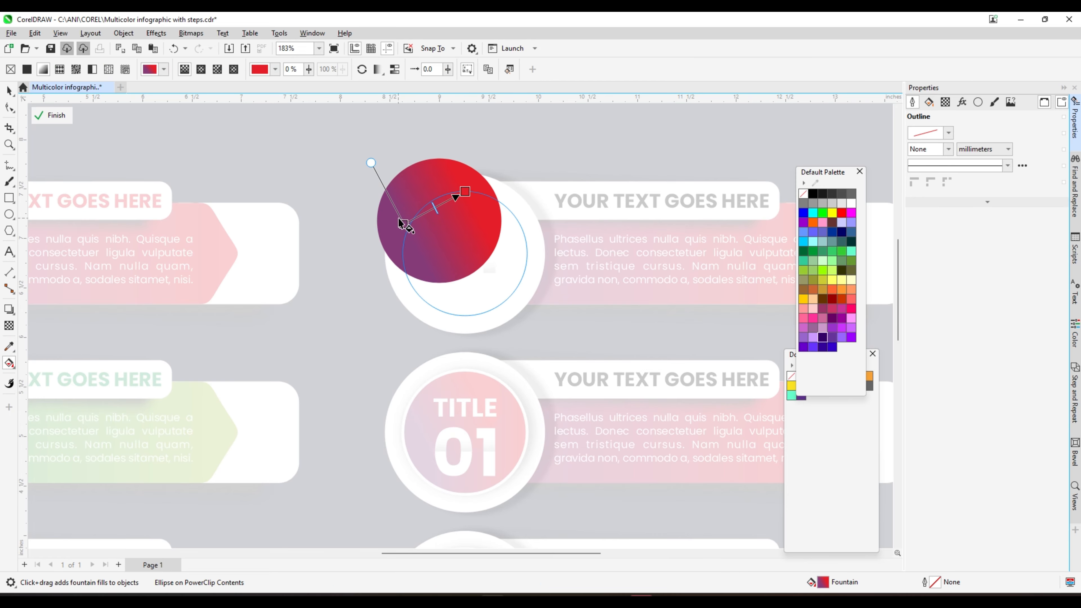
left_click(403, 222)
left_click(824, 335)
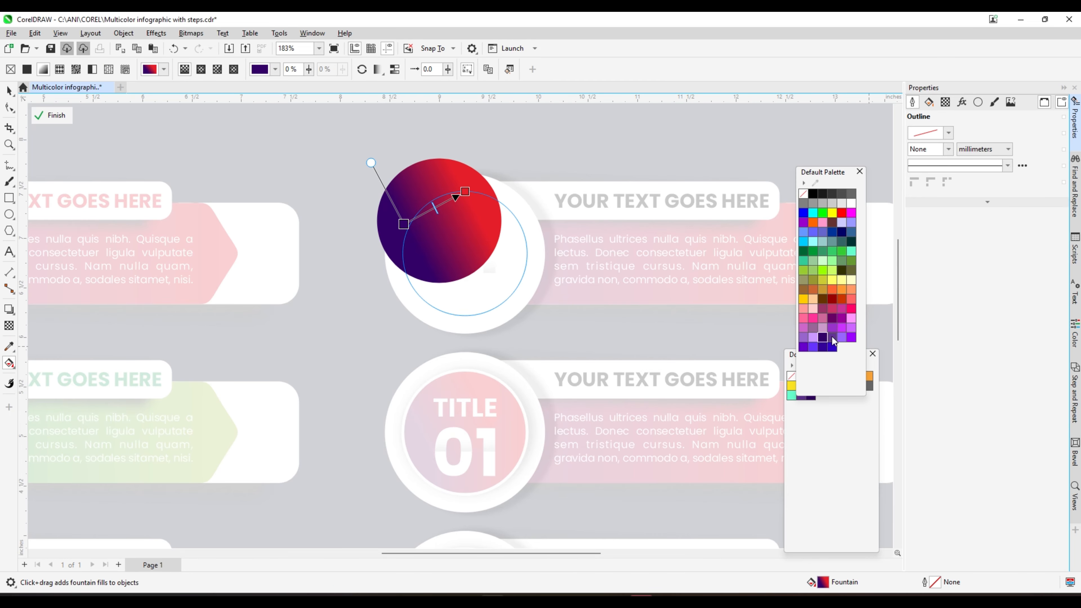
left_click_drag(468, 196, 468, 195)
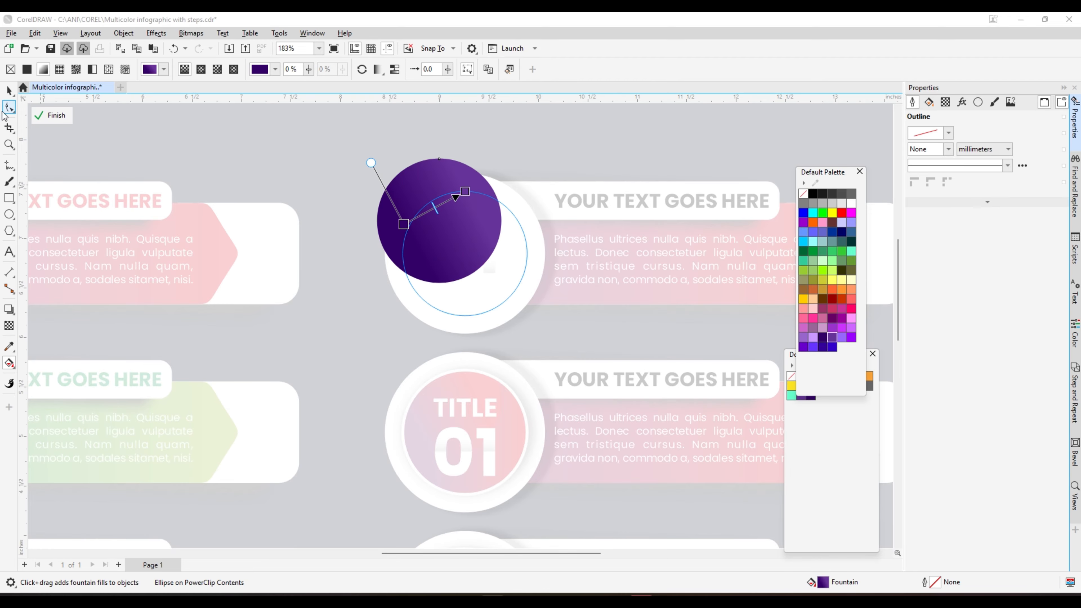
left_click(10, 91)
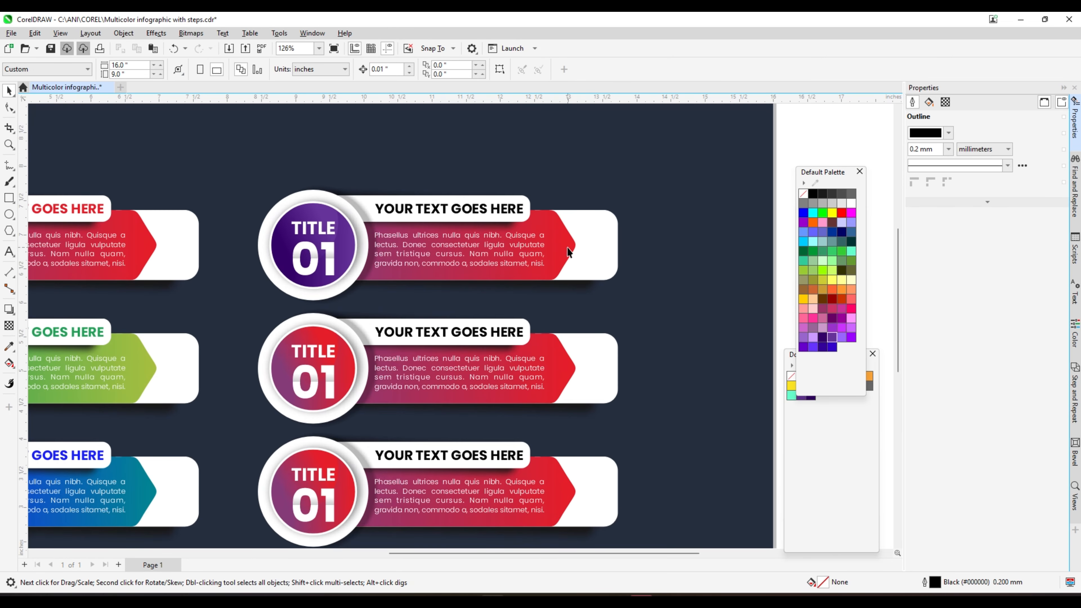
Recolor the clipped arrow banner of the second column's first step with a dark purple to purple gradient, and finish editing its contents
left_click(568, 252)
double_click(559, 244)
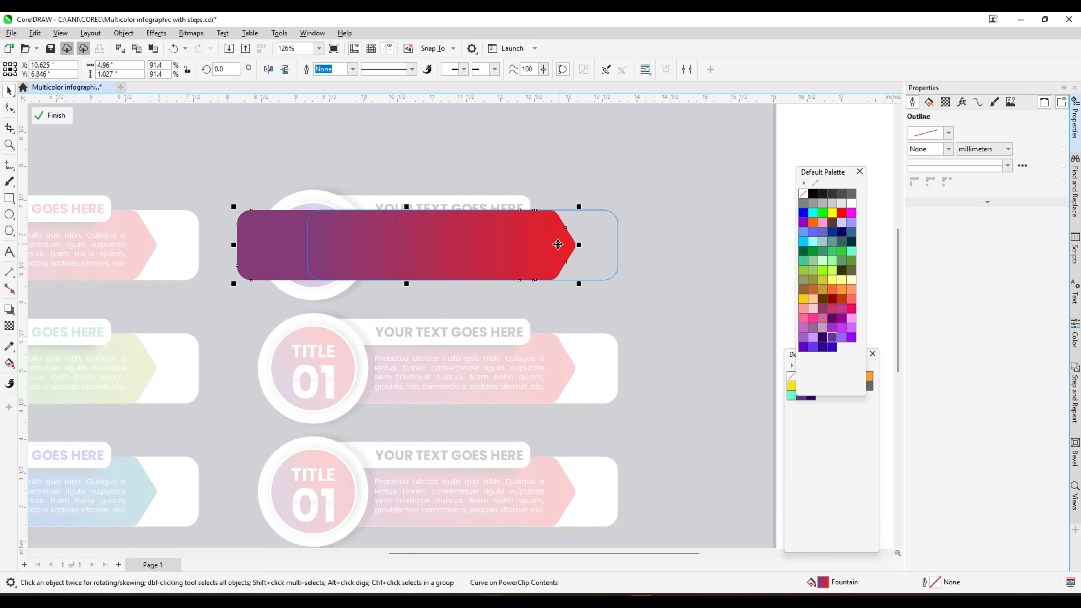
left_click(10, 361)
left_click(570, 241)
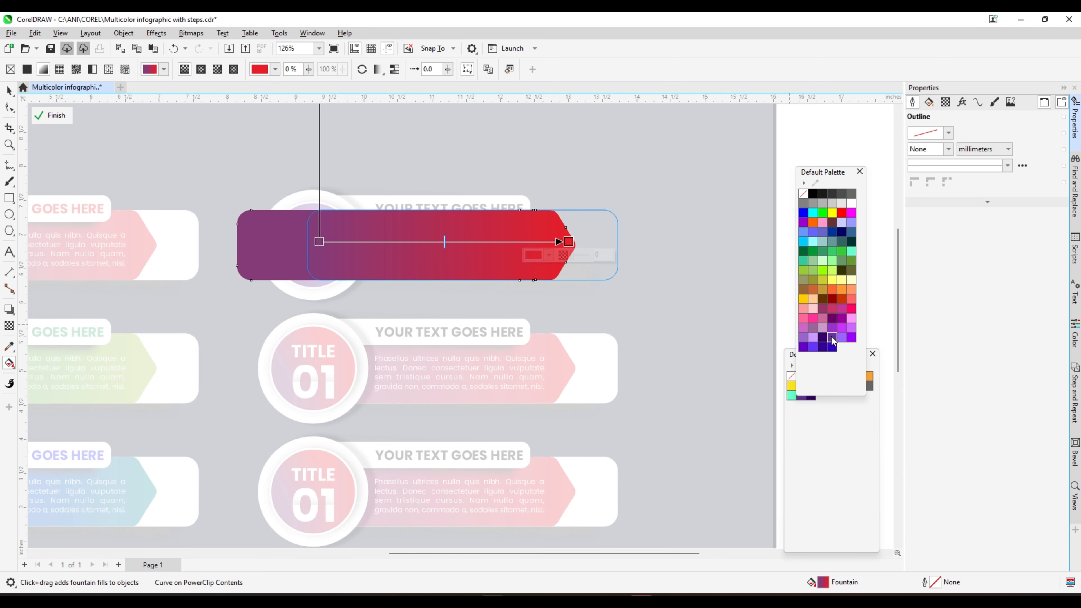
left_click(832, 338)
left_click_drag(317, 245, 320, 243)
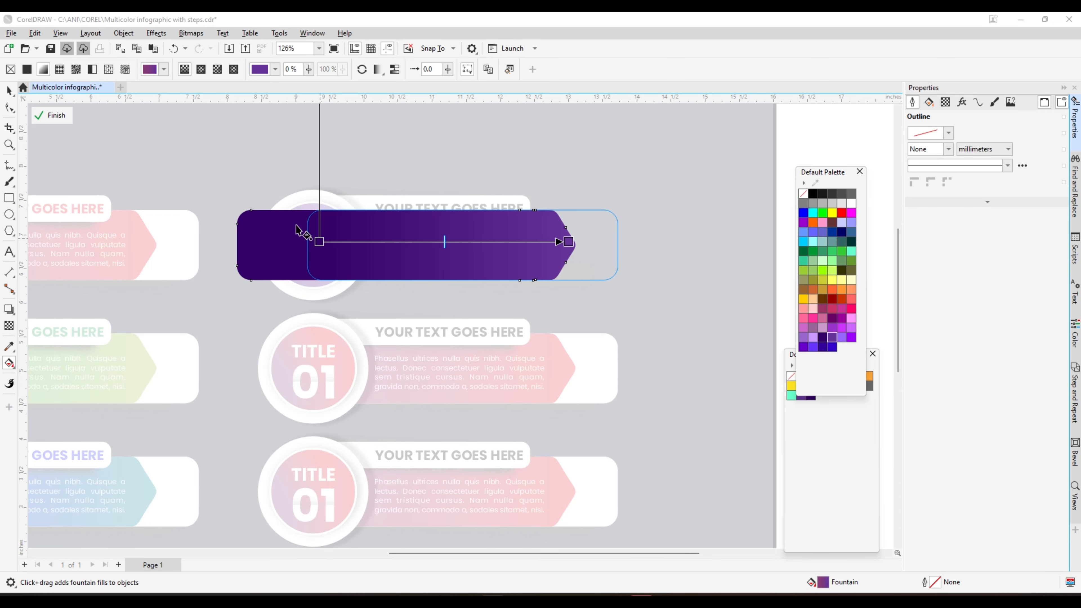
left_click(9, 91)
scroll(252, 216, "down", 1)
left_click(705, 339, "ctrl")
Color the heading text of the second column's first step dark purple (#330066)
scroll(394, 213, "up", 3)
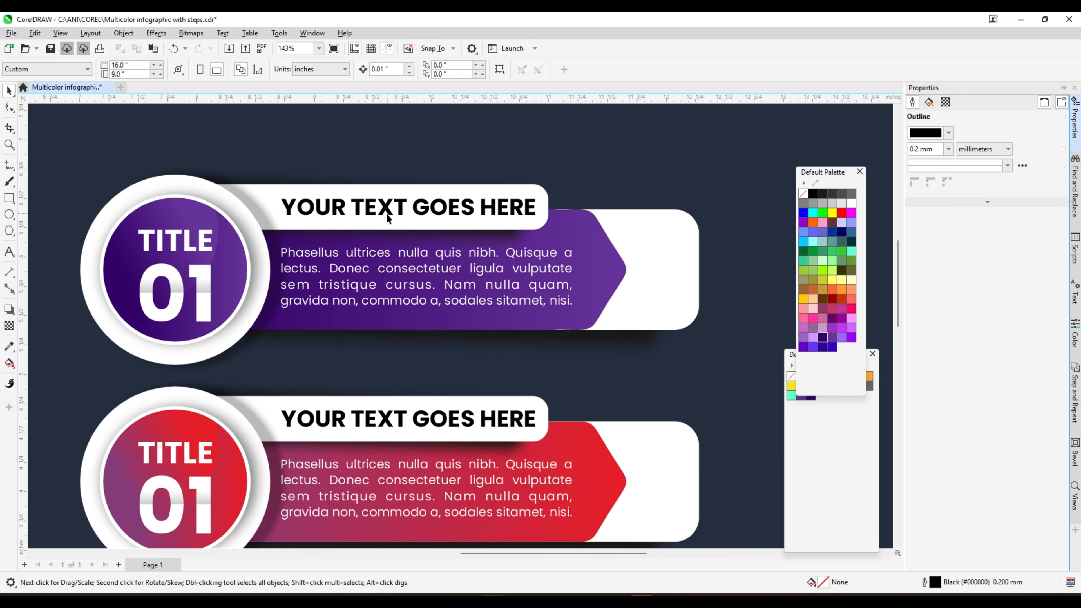
left_click(400, 206, "ctrl")
left_click(825, 339)
scroll(537, 243, "down", 4)
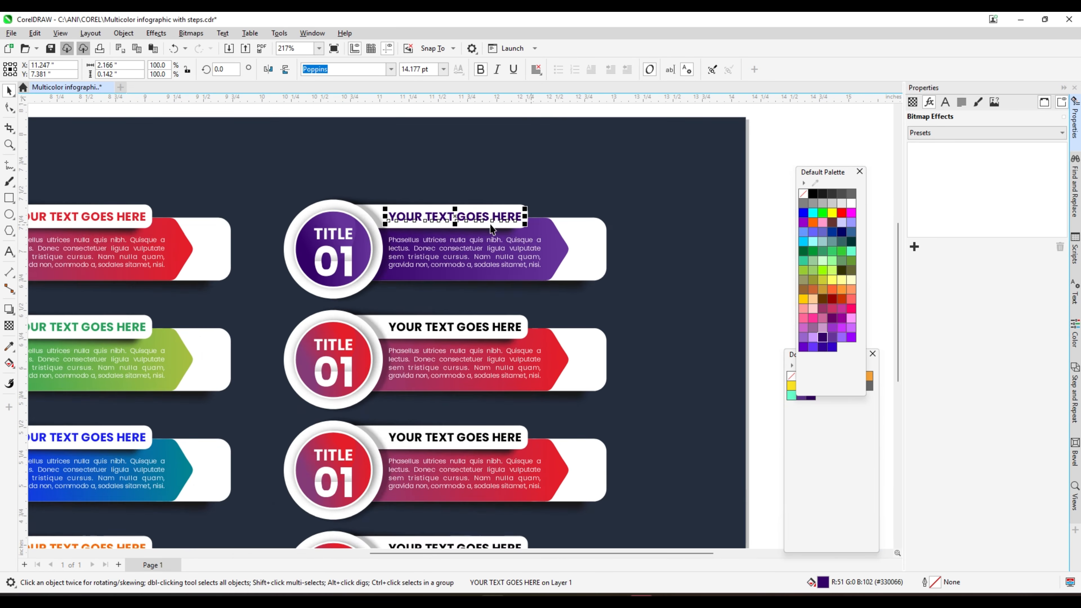
left_click(682, 217)
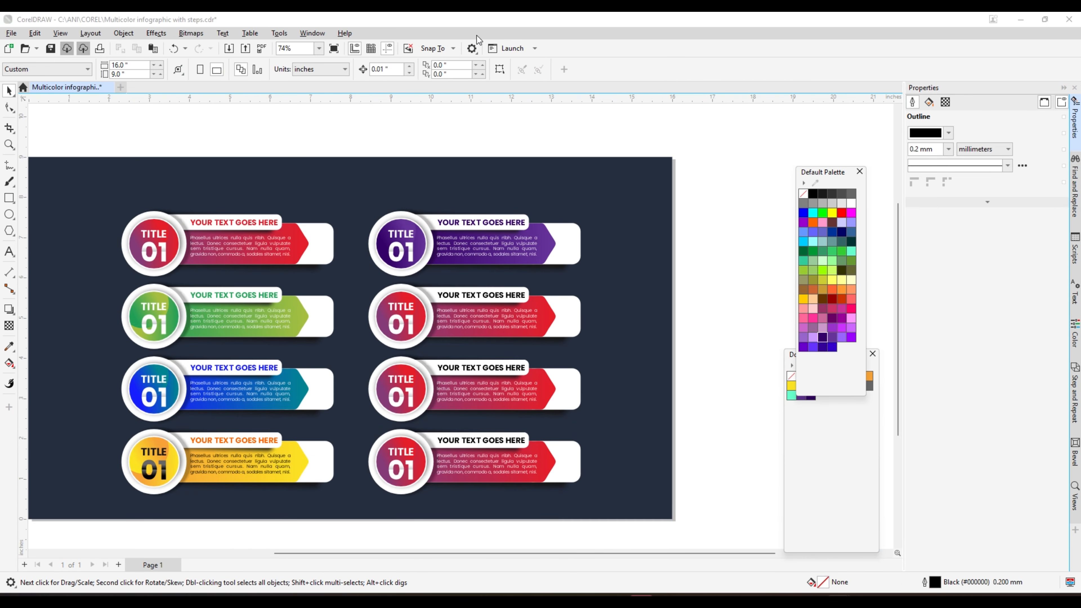
Recolor the clipped arrow banner of the second column's second step with a dark magenta to Neon Red (#FF0066) gradient, and finish editing its contents
scroll(523, 315, "up", 2)
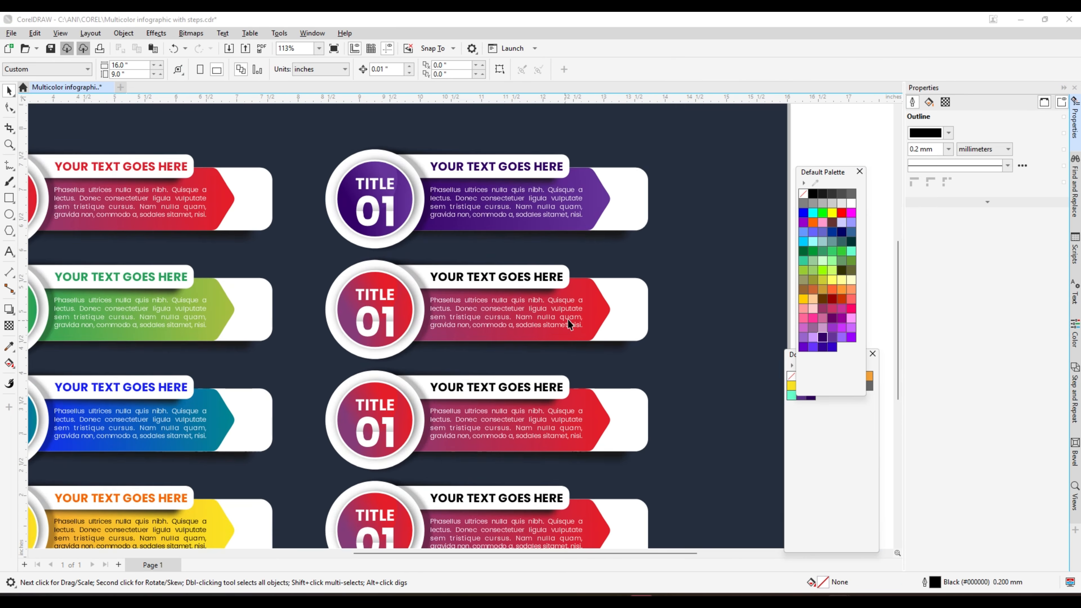
left_click(568, 318)
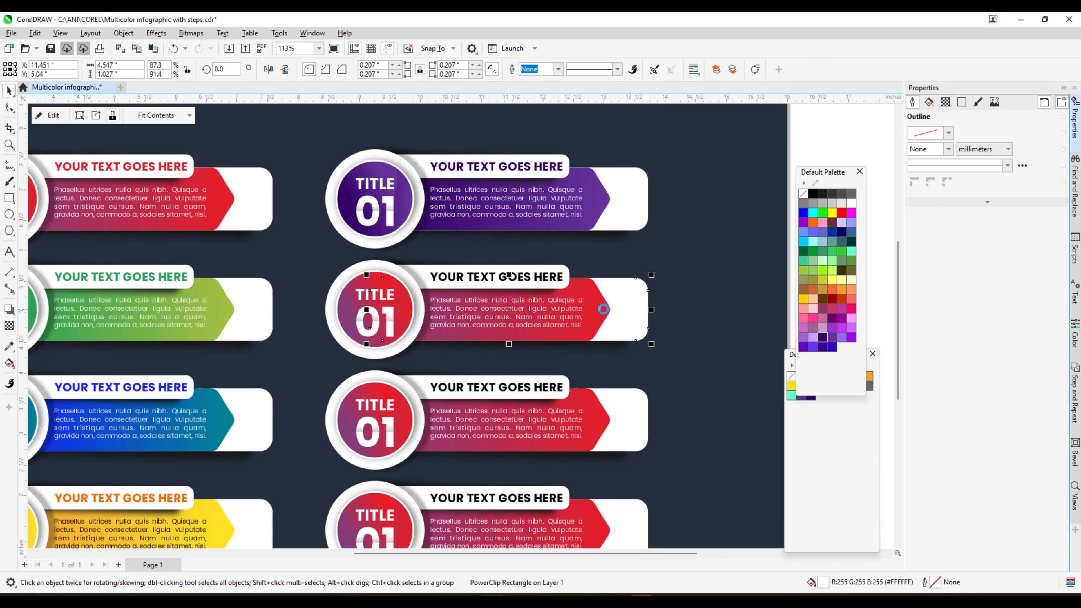
left_click(604, 310, "ctrl")
left_click(10, 366)
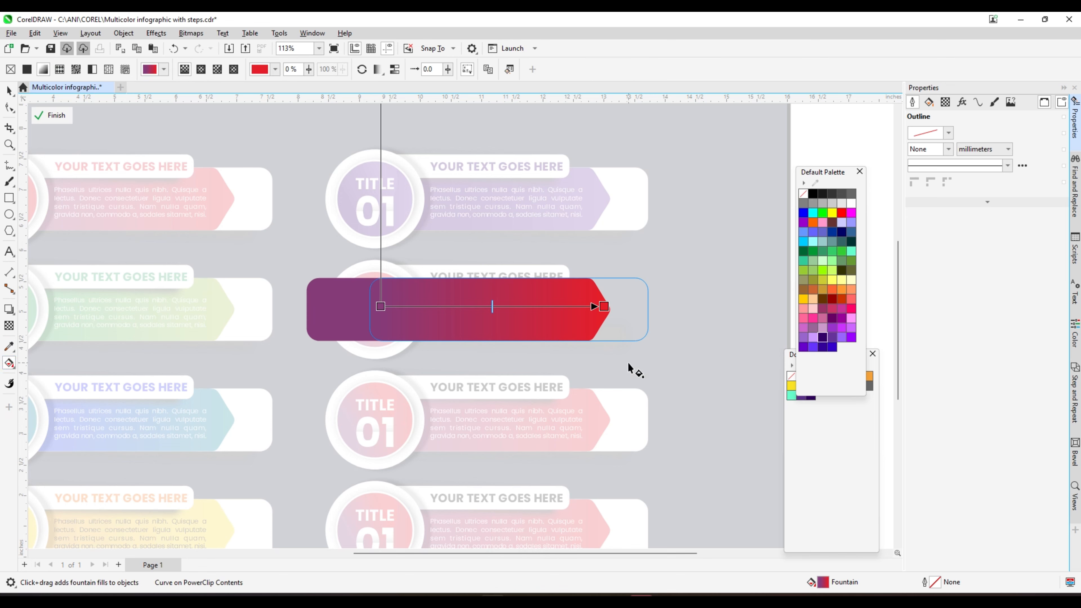
left_click(603, 306)
left_click(850, 310)
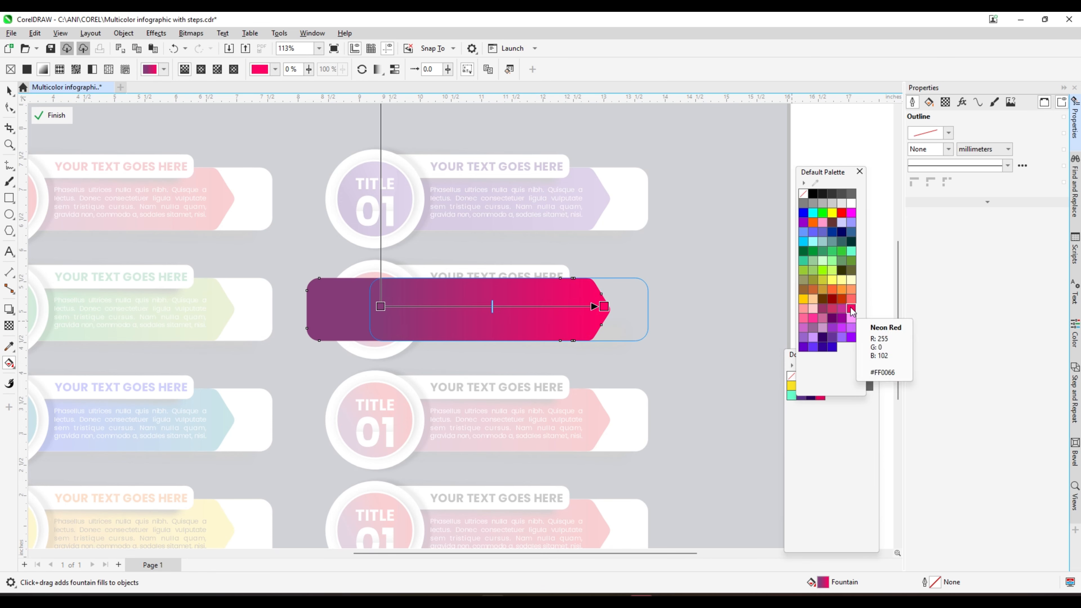
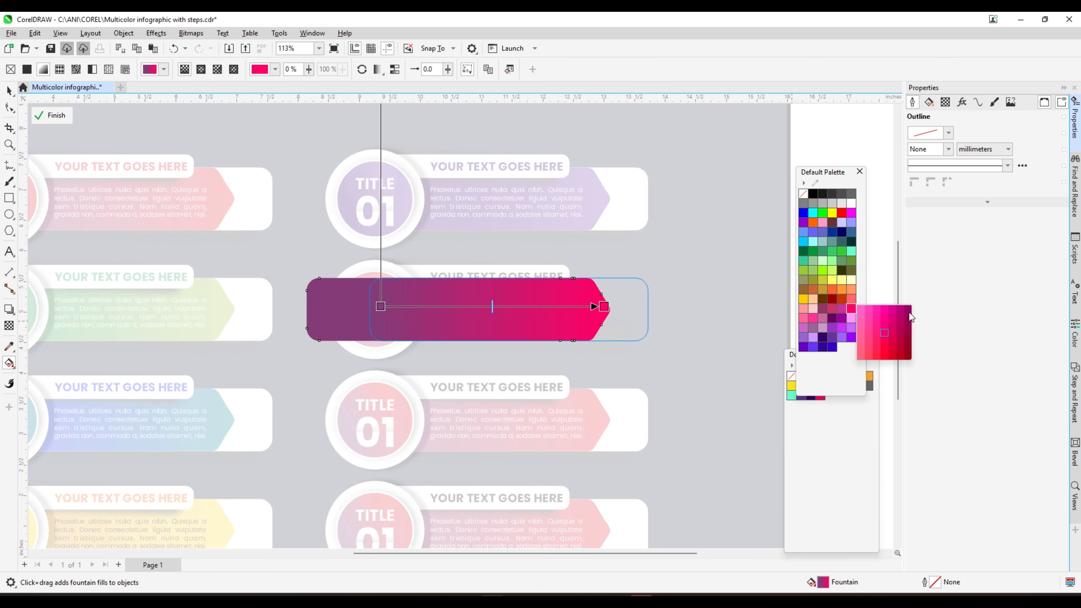
left_click_drag(384, 308, 382, 307)
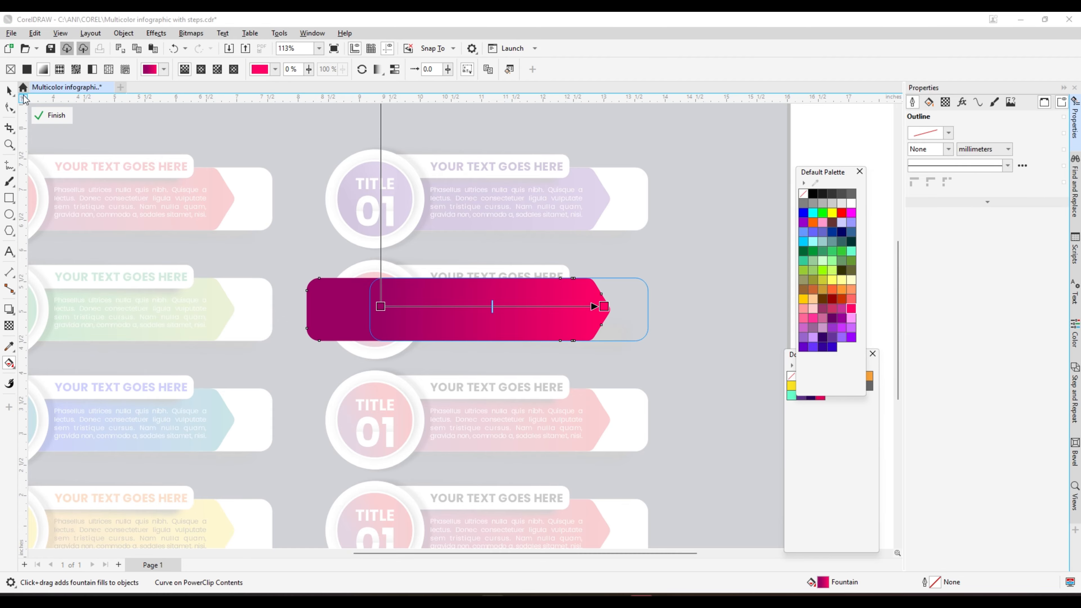
left_click(9, 91)
scroll(336, 247, "down", 1)
left_click(745, 365, "ctrl")
Color the heading text of the second column's second step dark magenta (#9A0064)
scroll(426, 290, "up", 2)
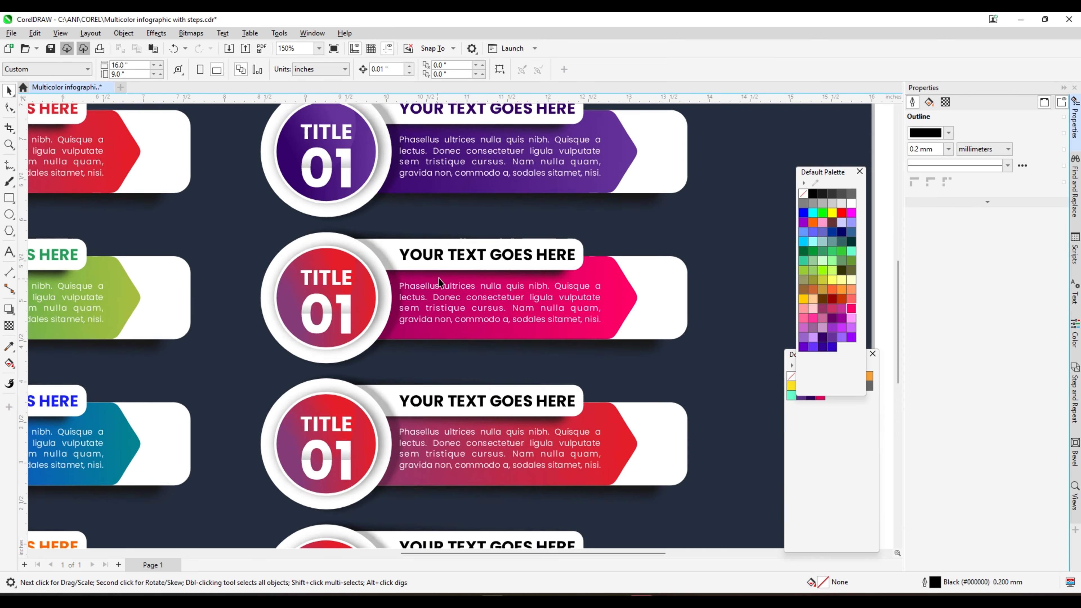
left_click(456, 256)
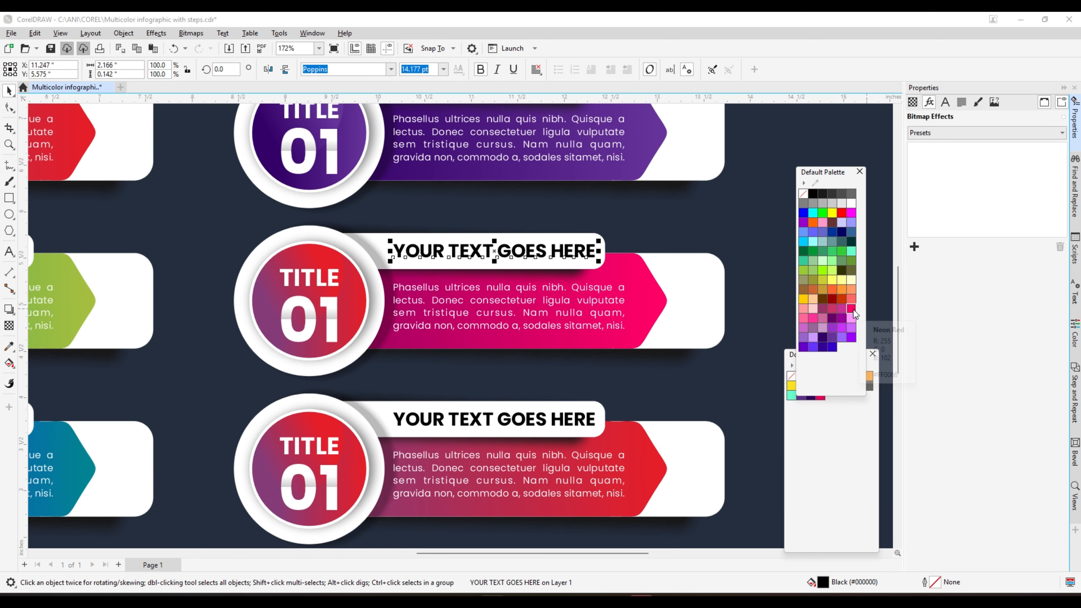
left_click_drag(853, 309, 899, 313)
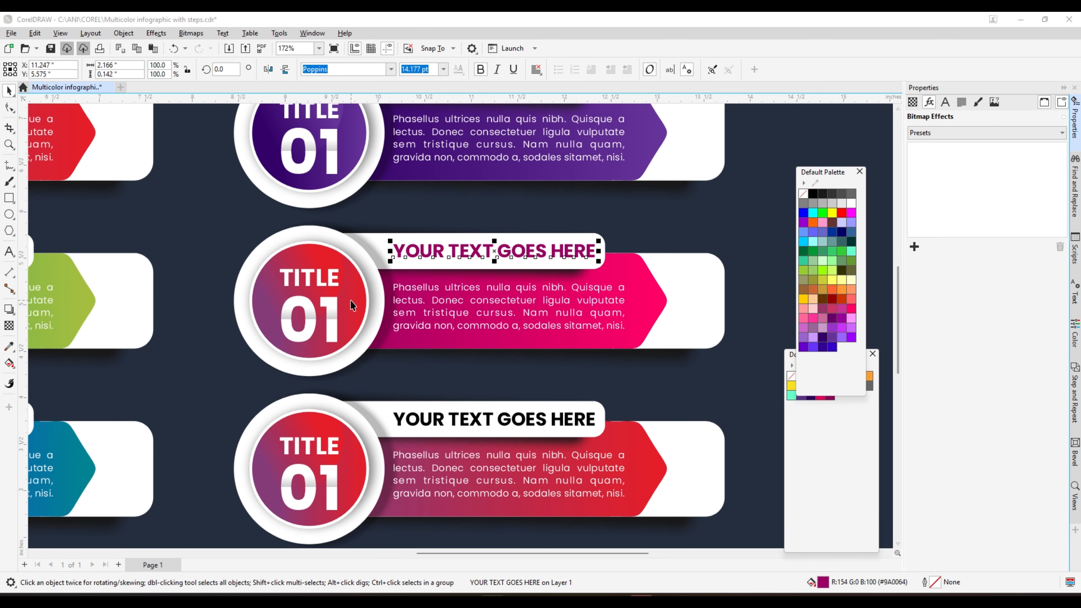
Recolor the framing circle of the second column's second step with a dark magenta to Neon Red gradient
left_click(362, 298)
left_click(10, 363)
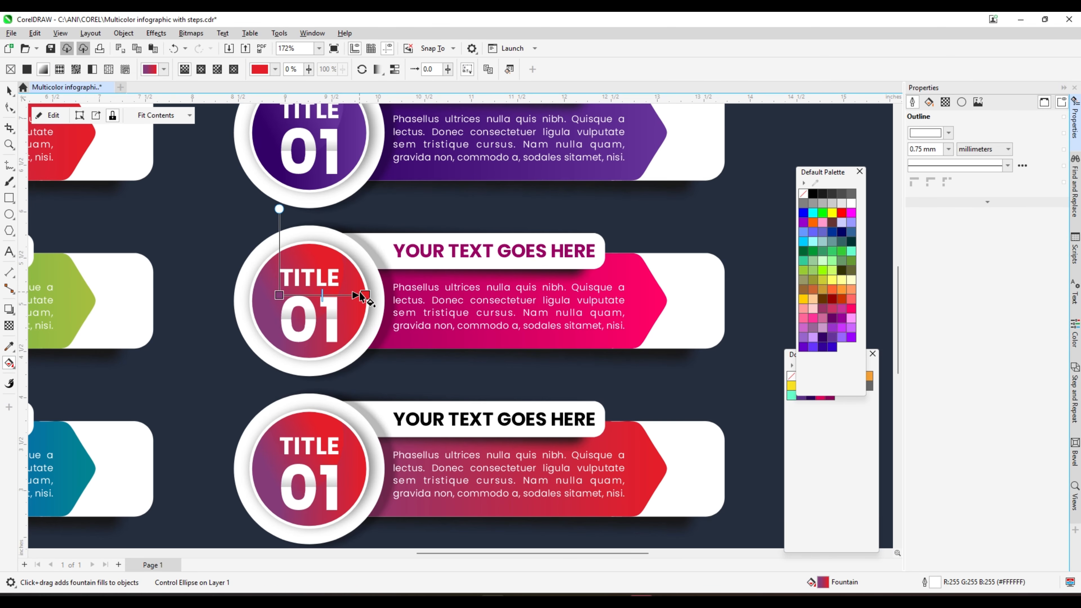
left_click(363, 295)
left_click(850, 309)
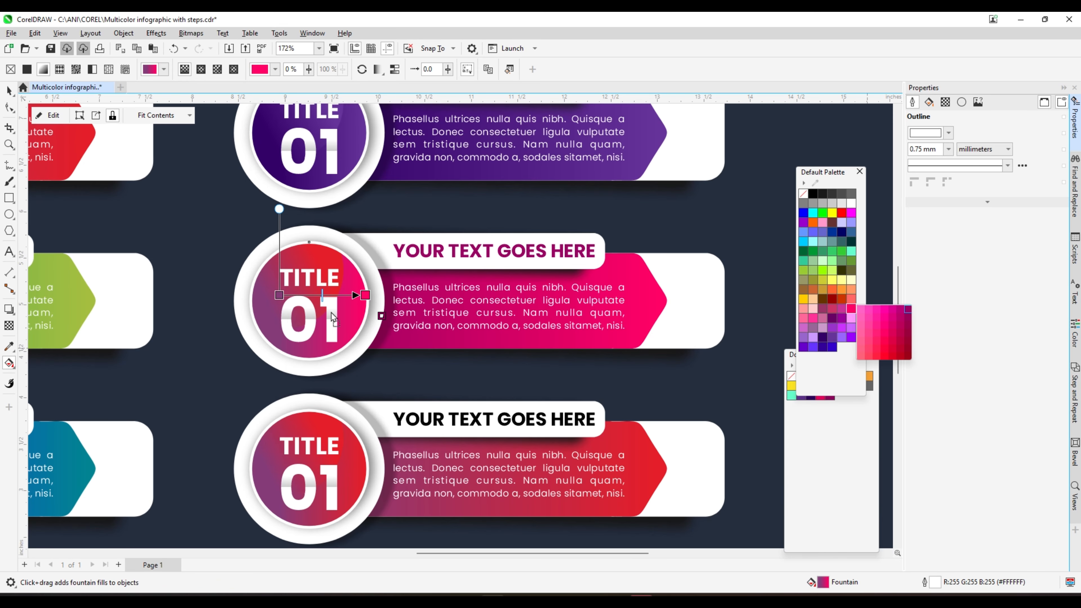
left_click_drag(286, 295, 279, 295)
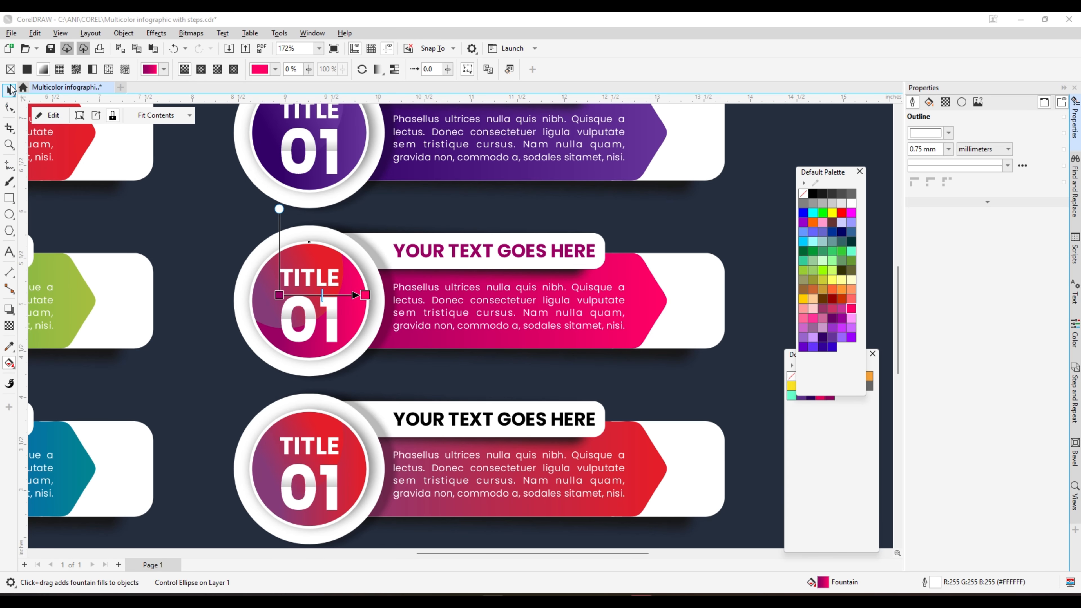
Recolor the circle inside that step's round PowerClip with a dark magenta to Neon Red gradient, and finish editing its contents
left_click(11, 87)
double_click(268, 288)
left_click(276, 284)
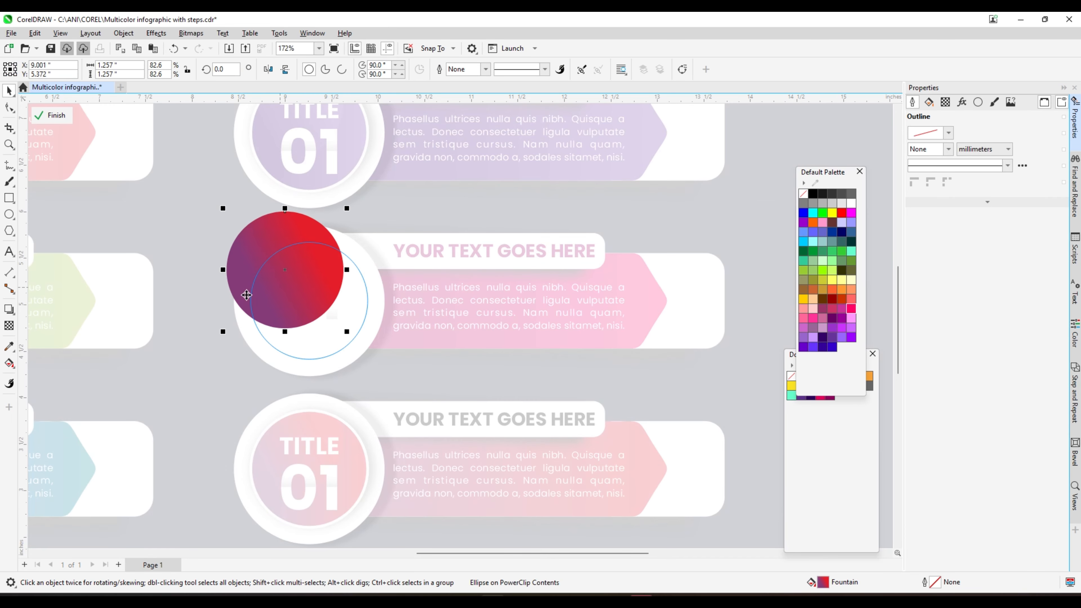
left_click(9, 364)
left_click(310, 241)
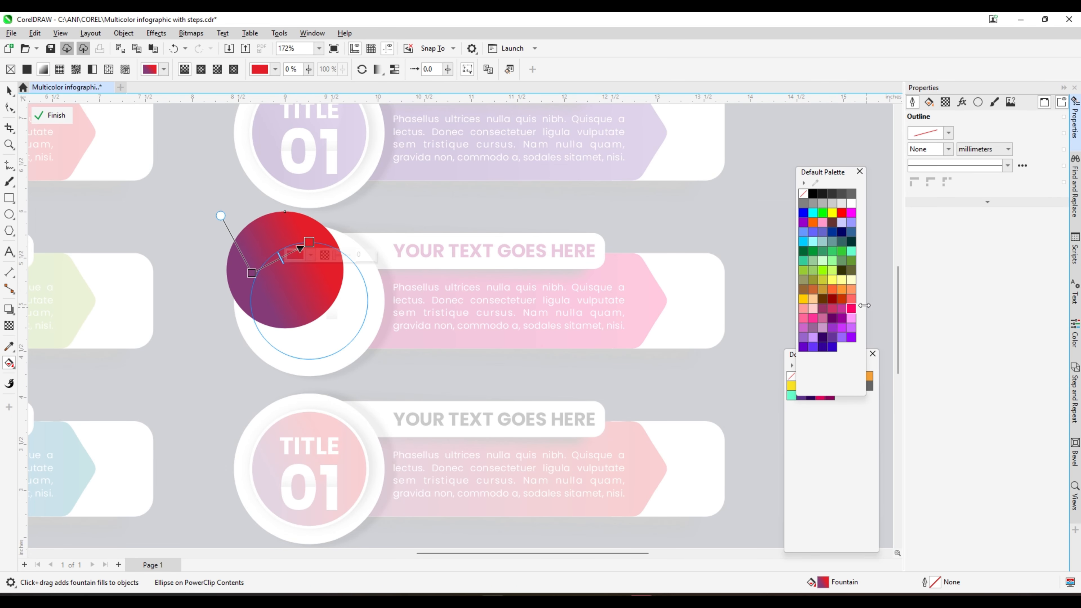
left_click(852, 310)
left_click_drag(853, 310, 907, 317)
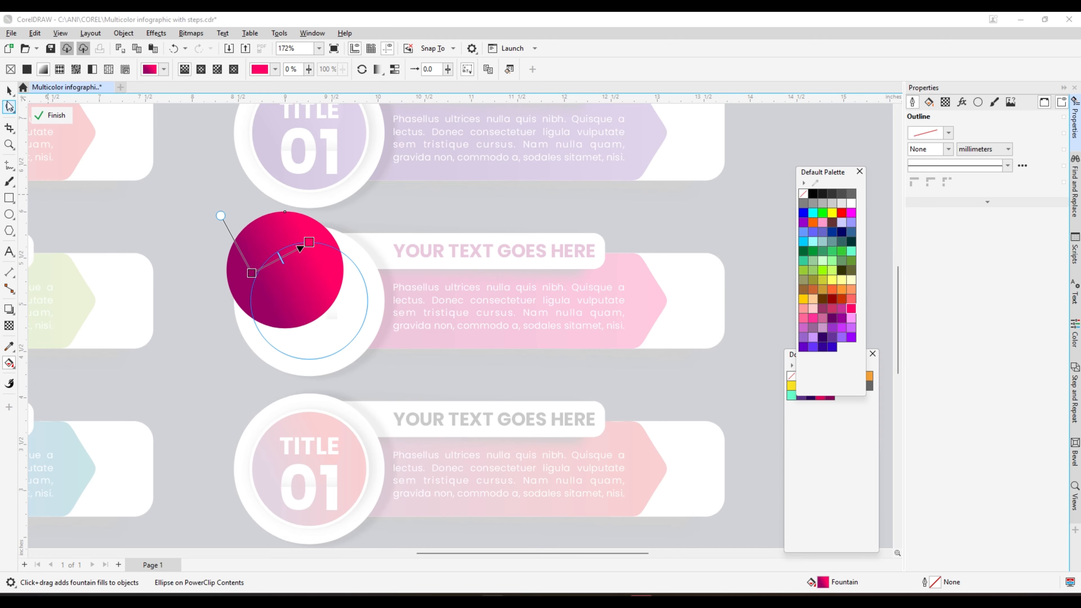
key("space")
scroll(405, 233, "down", 2)
left_click(770, 313)
scroll(769, 313, "down", 3)
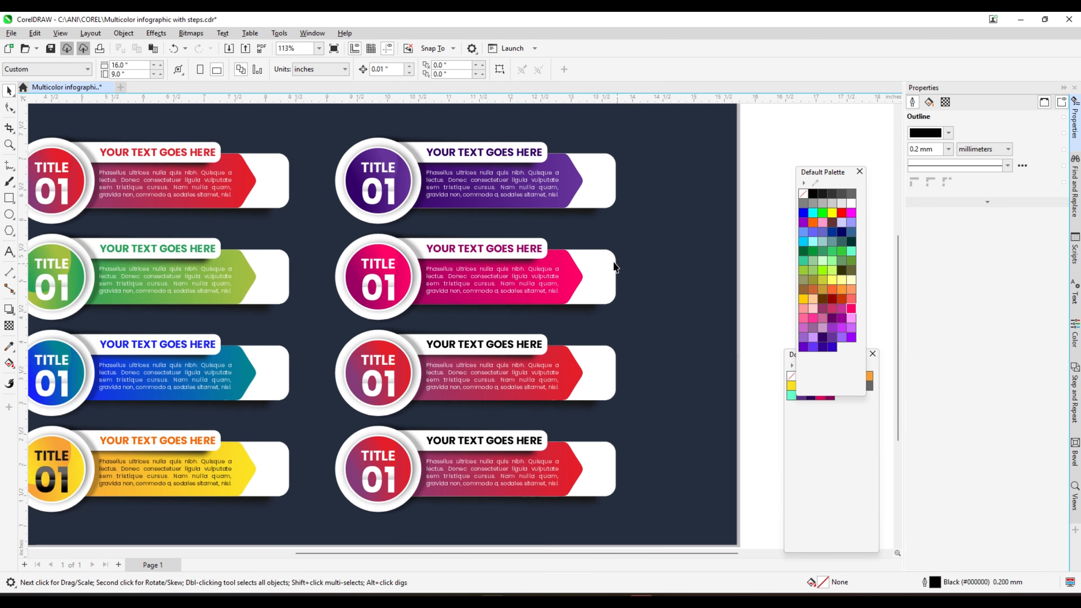
Recolor the framing circle of the second column's third step with a dark brown to brown gradient
left_click(441, 343)
scroll(441, 343, "up", 3)
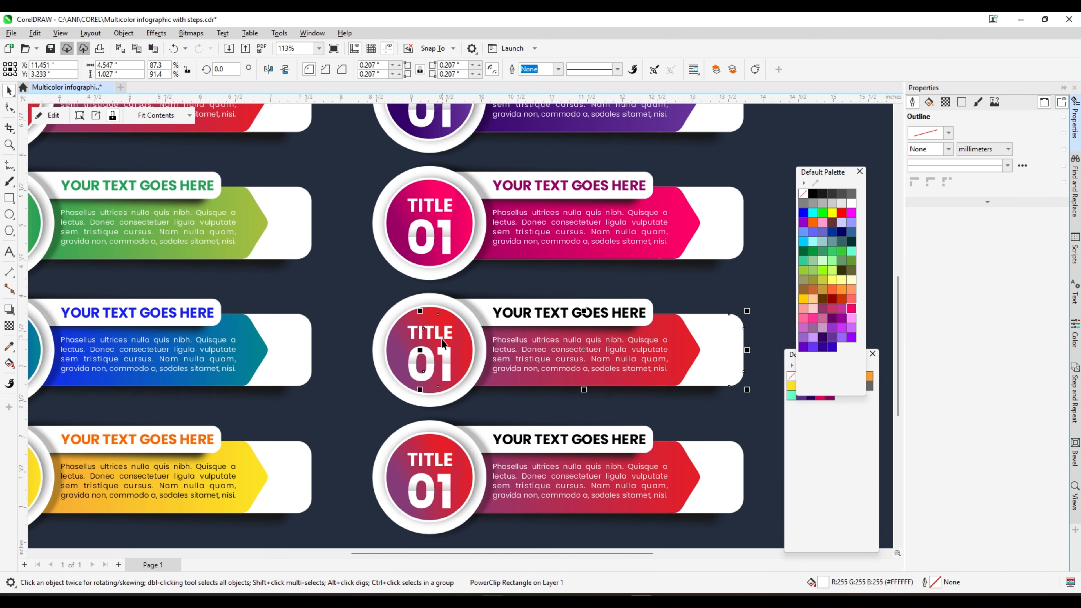
left_click(394, 335)
left_click(9, 363)
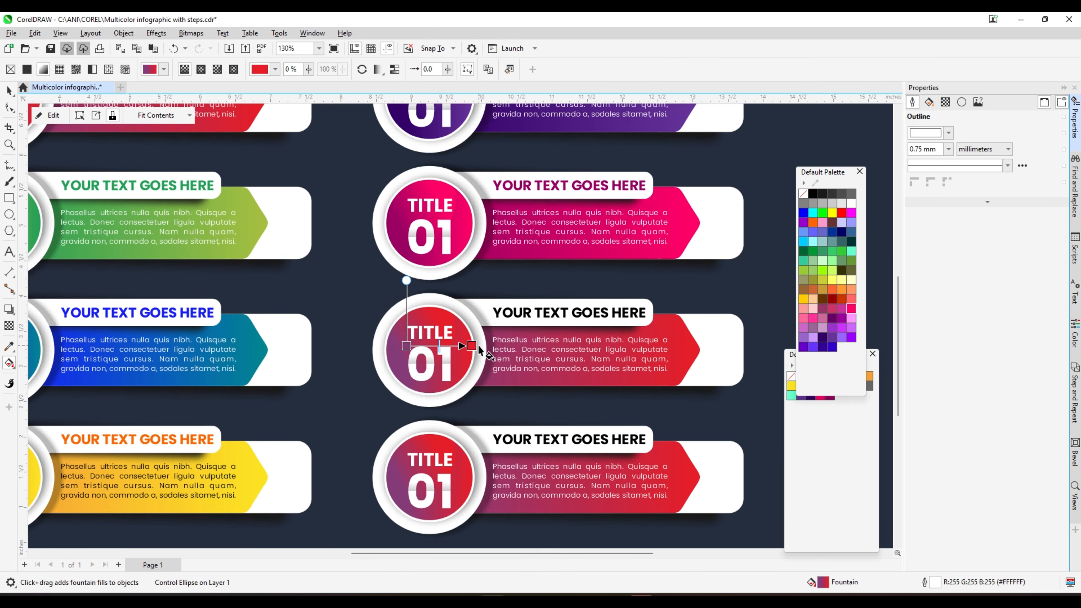
left_click(806, 289)
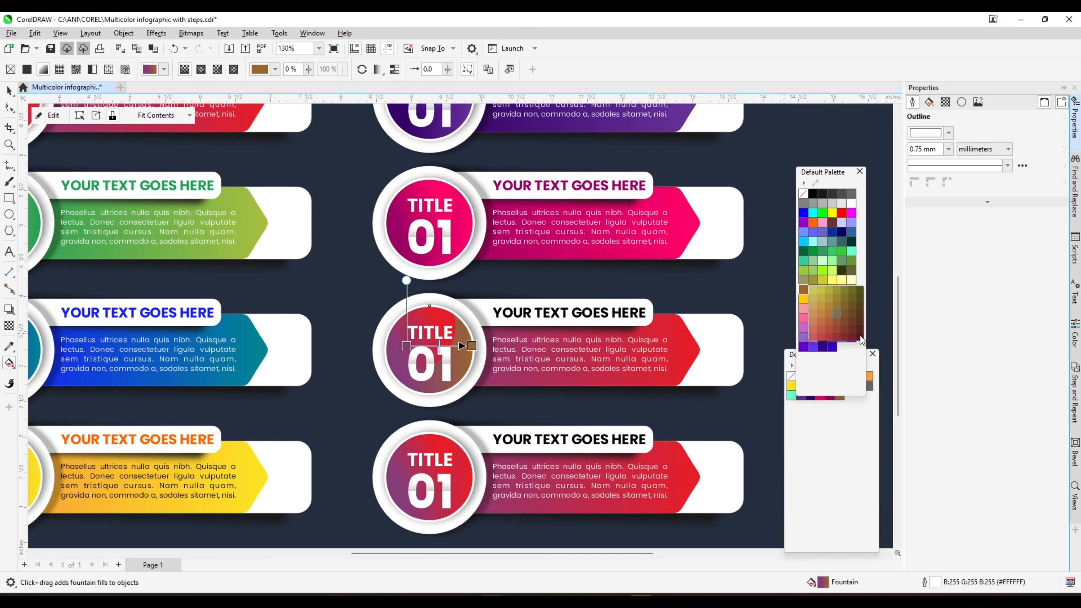
left_click_drag(406, 345, 406, 347)
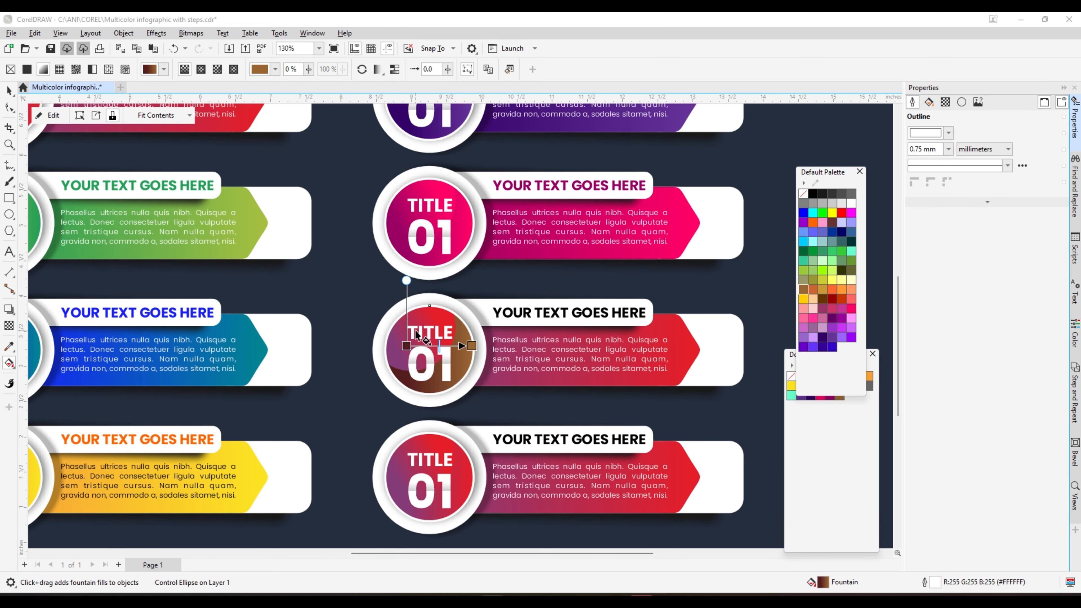
left_click(9, 91)
Recolor the circle inside the third step's round PowerClip with a dark brown to brown gradient, and finish editing its contents
scroll(440, 355, "up", 1)
scroll(440, 354, "up", 2)
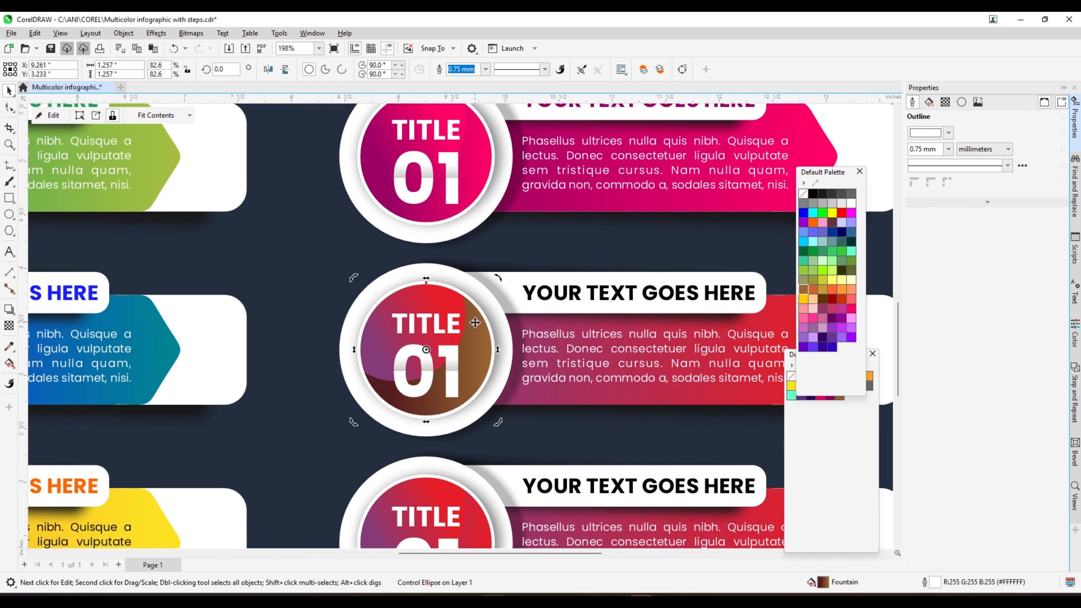
left_click(473, 321, "ctrl")
left_click(8, 363)
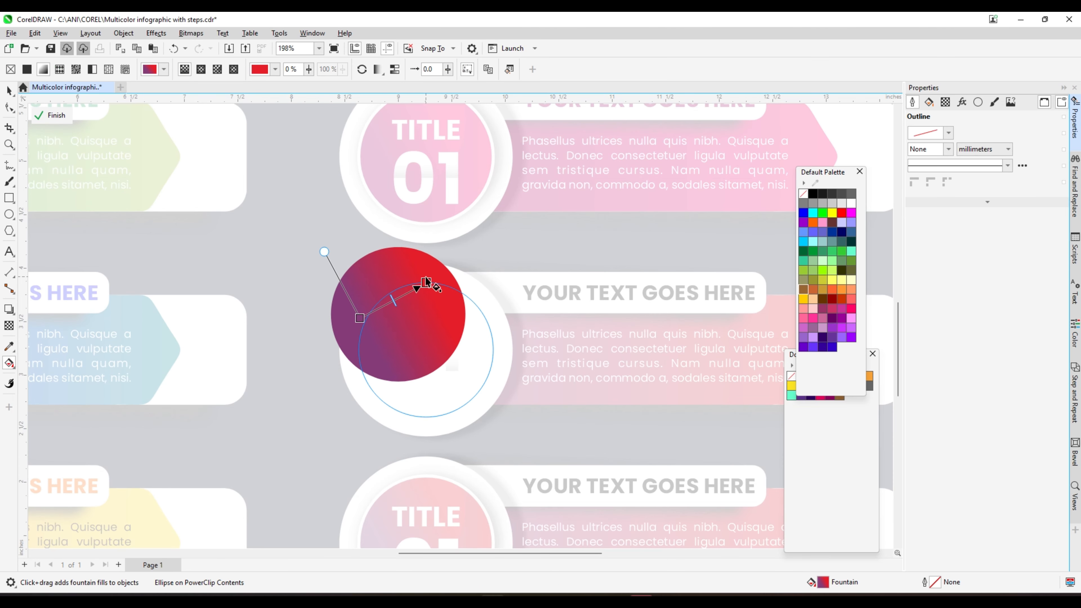
left_click_drag(804, 294, 866, 335)
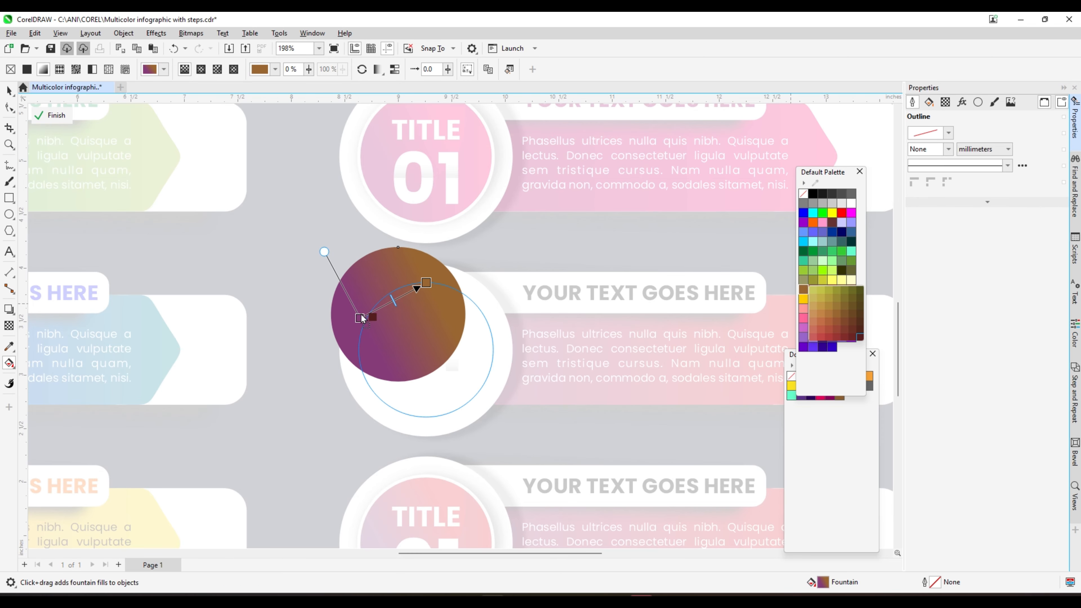
left_click_drag(362, 321, 362, 321)
scroll(362, 321, "down", 2)
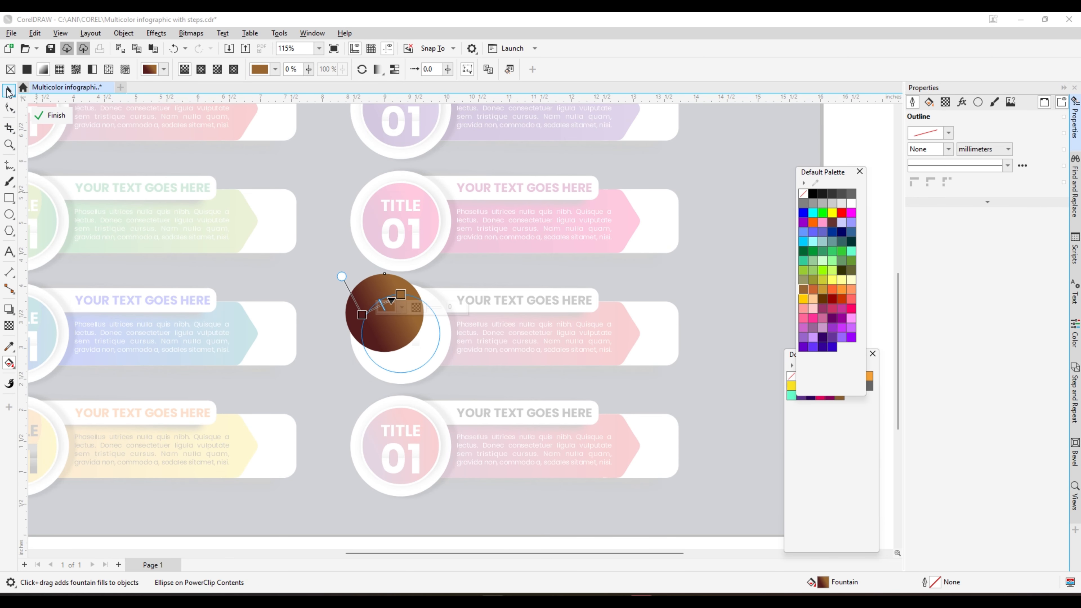
left_click(9, 90)
scroll(154, 189, "down", 3)
left_click(654, 345, "ctrl")
Recolor the clipped arrow banner of the second column's third step with a dark olive to brown gradient, and finish editing its contents
scroll(389, 269, "up", 3)
left_click(514, 293)
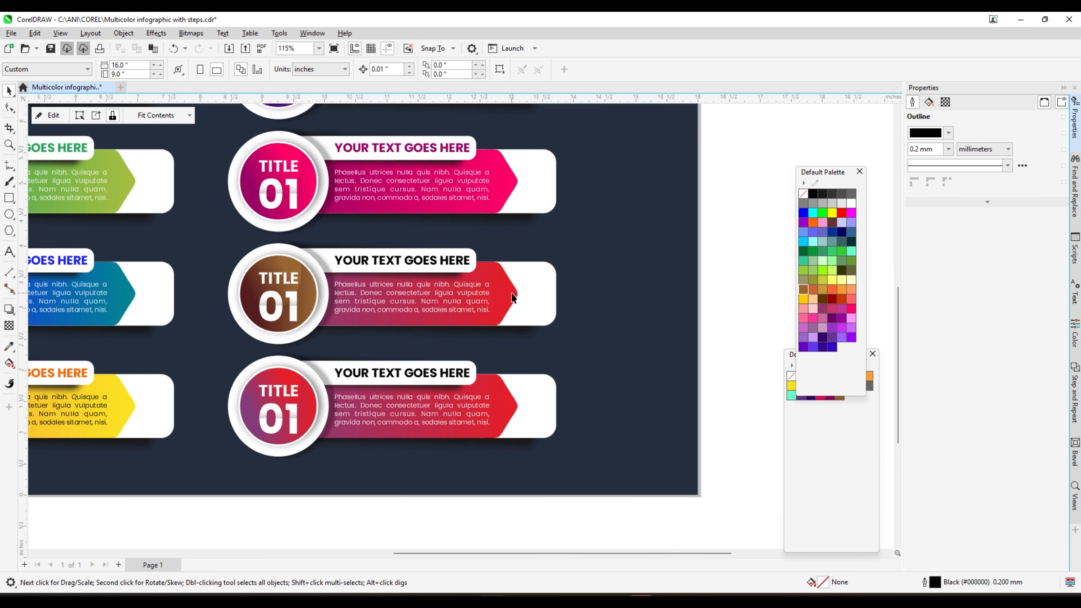
left_click(513, 293, "ctrl")
key("g")
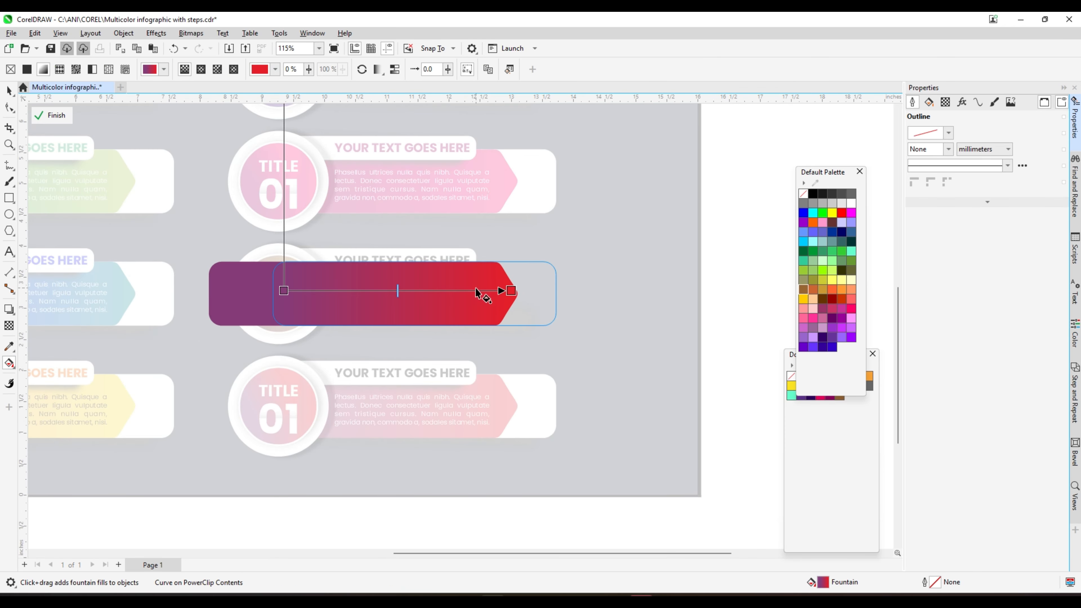
left_click(513, 292)
left_click(803, 291)
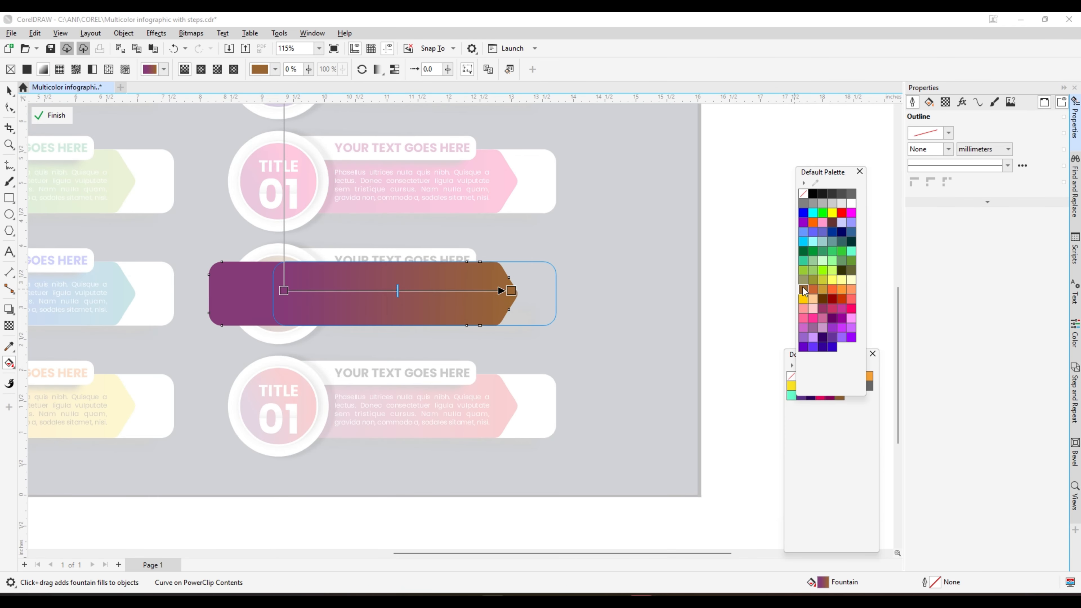
left_click_drag(803, 291, 847, 294)
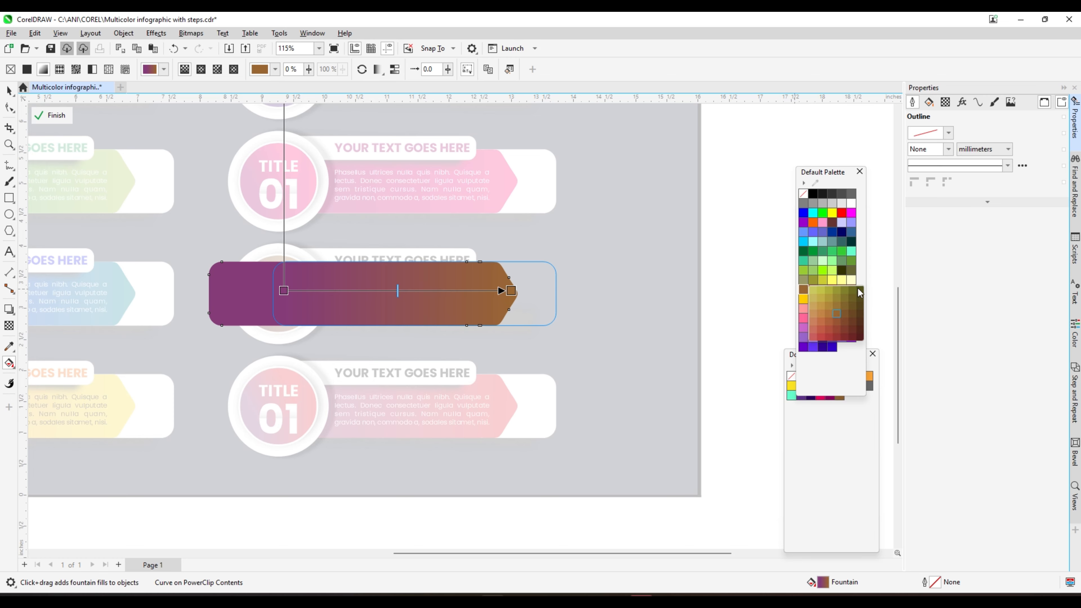
left_click_drag(284, 293, 284, 292)
left_click(10, 91)
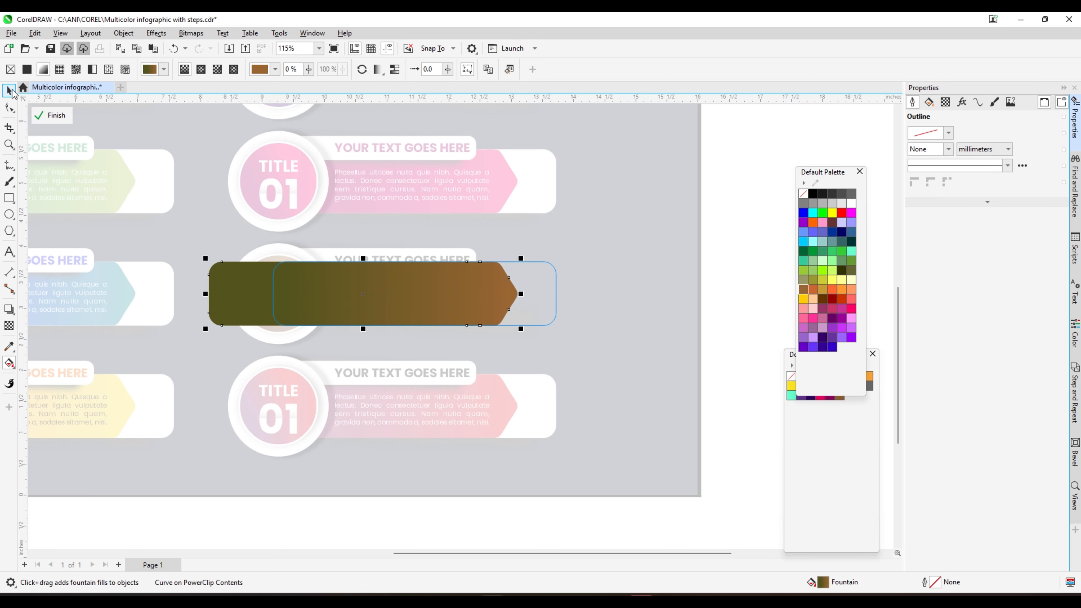
scroll(353, 227, "down", 2)
left_click(642, 291, "ctrl")
Try a dark green to Sea Green (#33CC99) gradient on the framing circle of the second column's fourth step
scroll(712, 222, "down", 1)
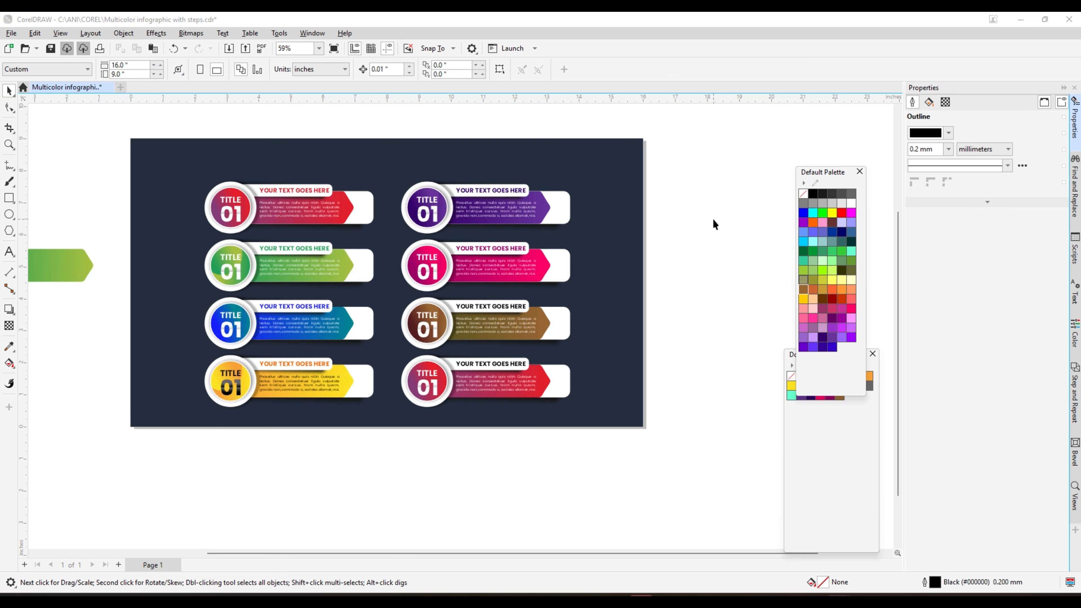
scroll(443, 385, "up", 1)
scroll(443, 386, "up", 1)
left_click(443, 386, "ctrl")
key("g")
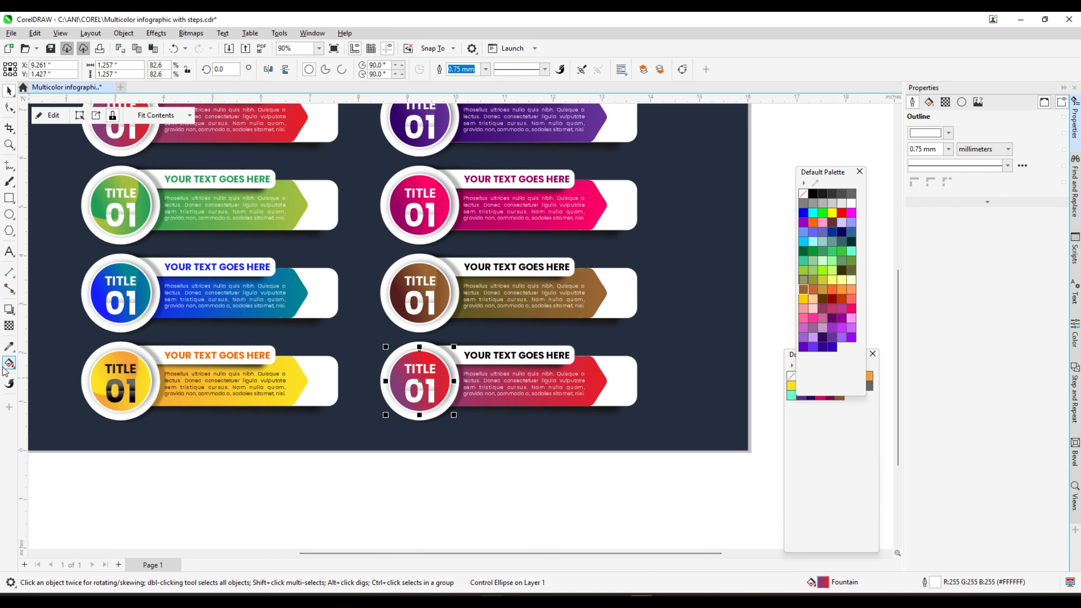
left_click(448, 378)
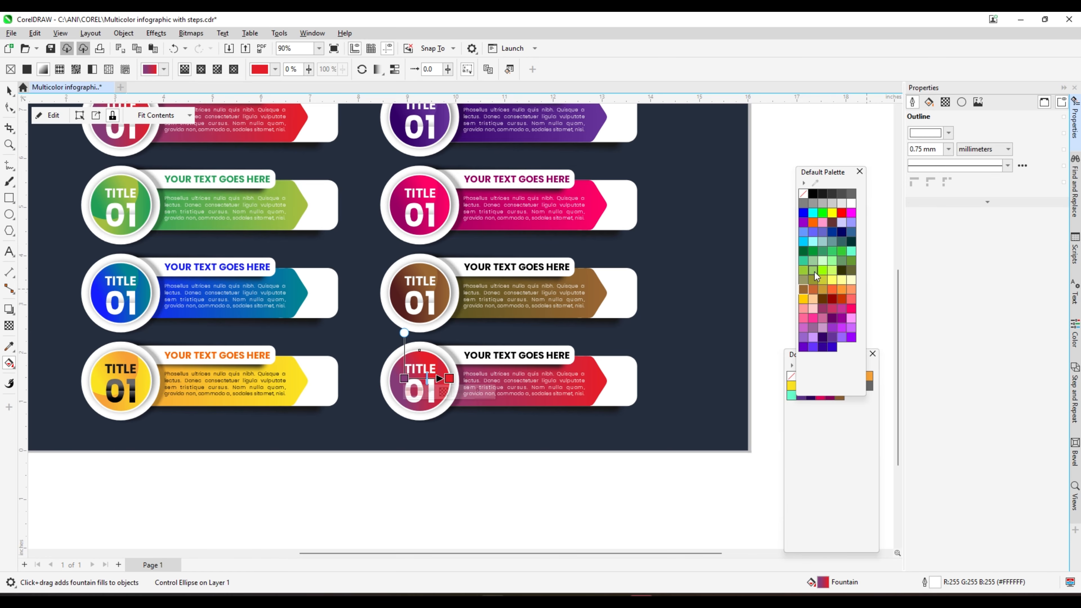
left_click(805, 260)
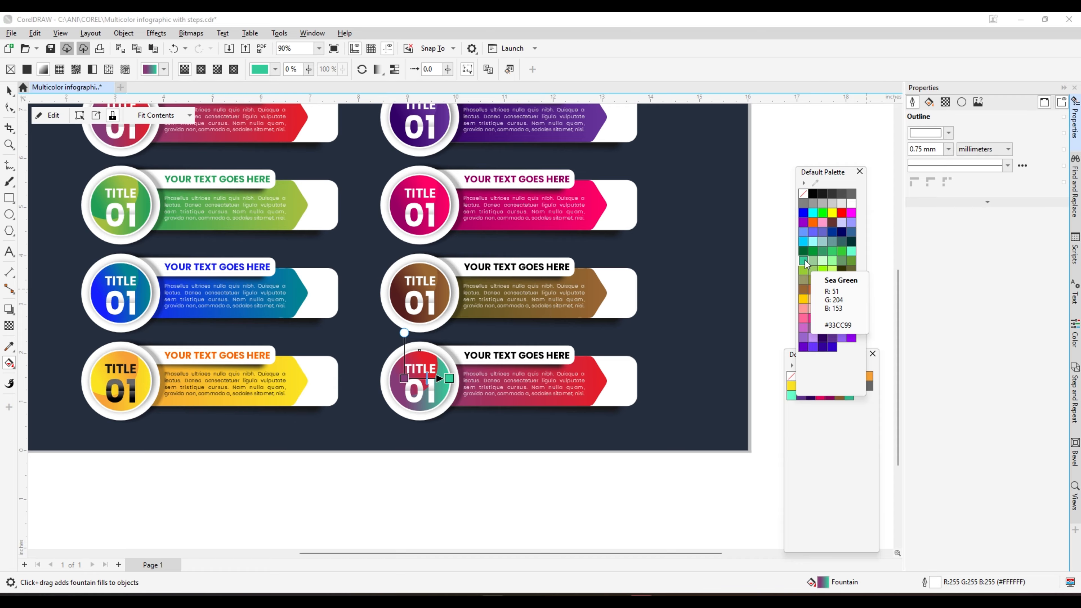
left_click_drag(805, 261, 809, 262)
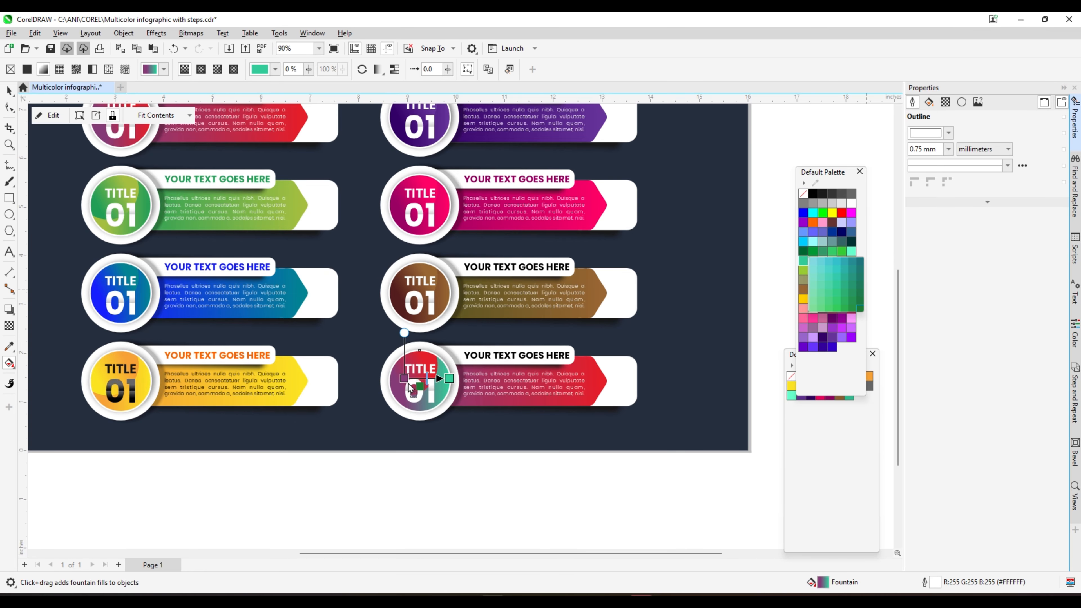
left_click(858, 310)
left_click(9, 91)
scroll(481, 450, "down", 2)
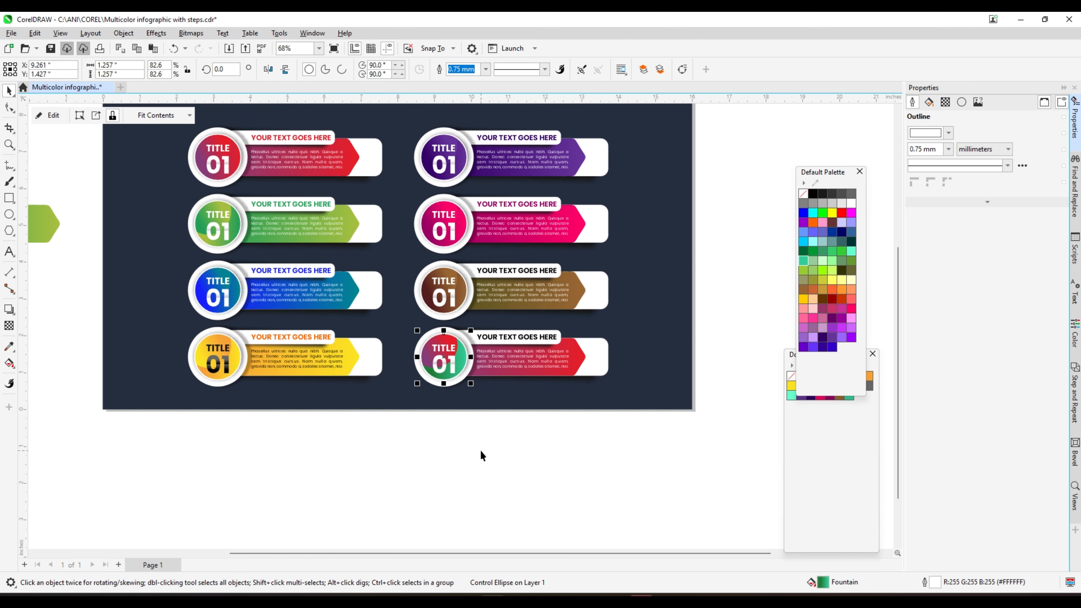
left_click(481, 450)
scroll(430, 342, "up", 5)
scroll(433, 347, "down", 3)
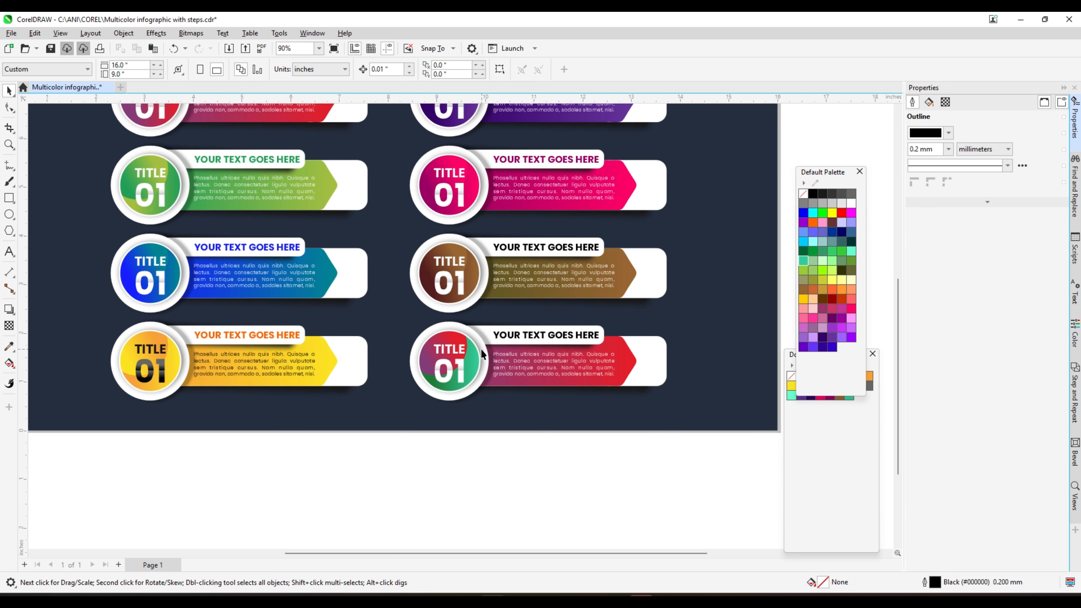
Recolor the framing circle of the second column's fourth step with a blue to navy gradient
left_click(481, 352)
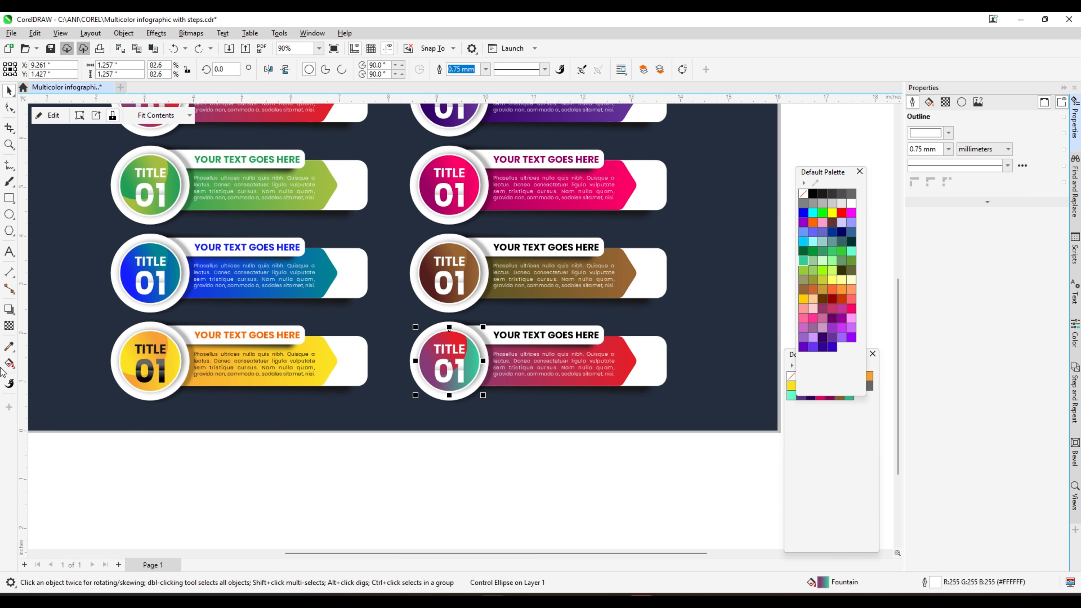
key("g")
scroll(536, 380, "up", 2)
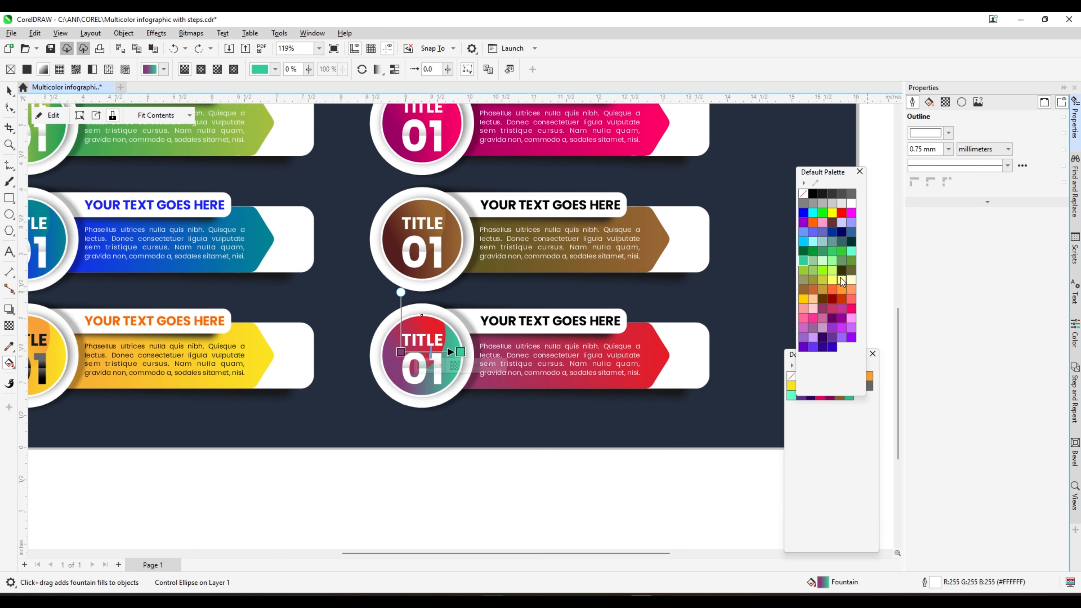
left_click(841, 232)
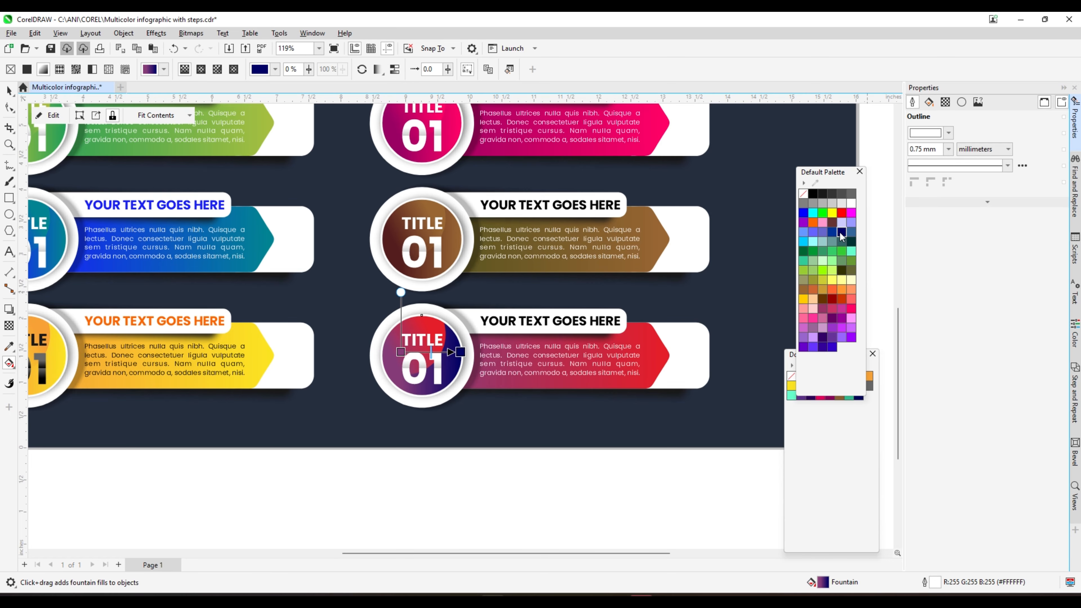
left_click(833, 233)
left_click_drag(836, 232, 401, 354)
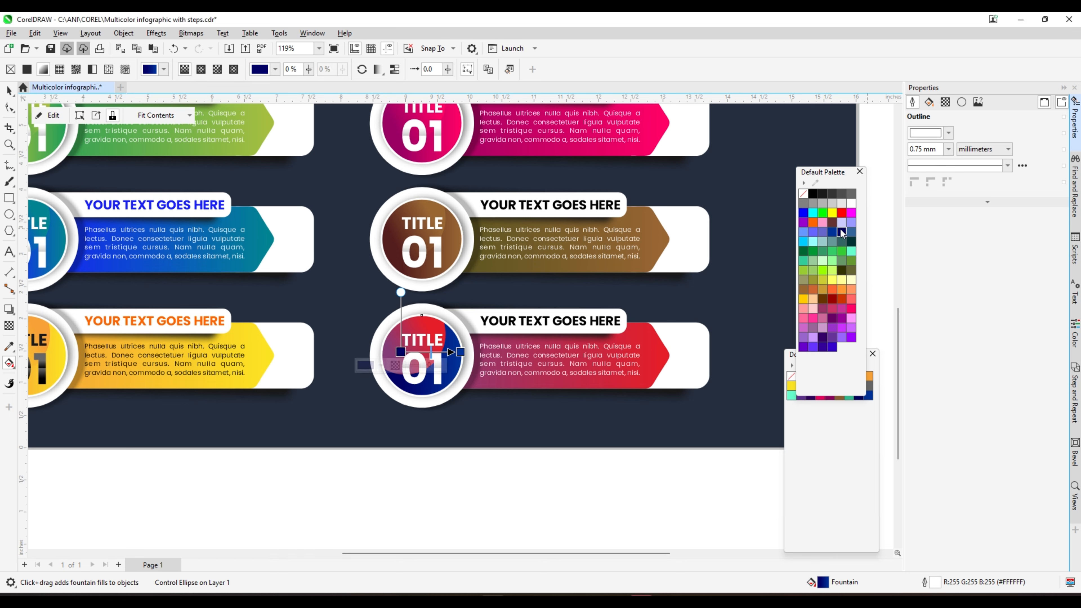
left_click(832, 232)
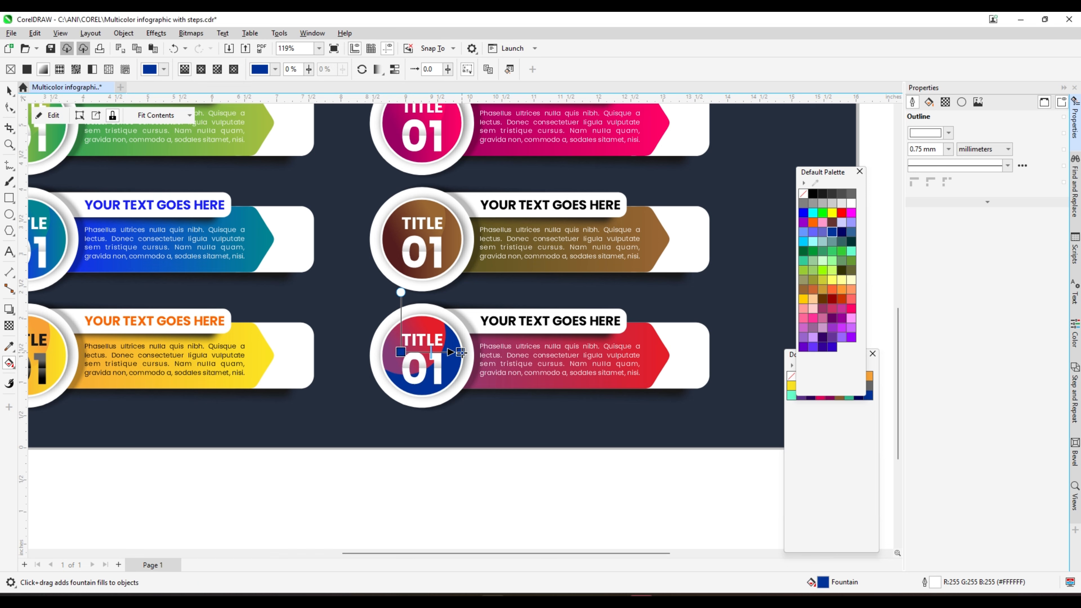
left_click(461, 352)
left_click(842, 233)
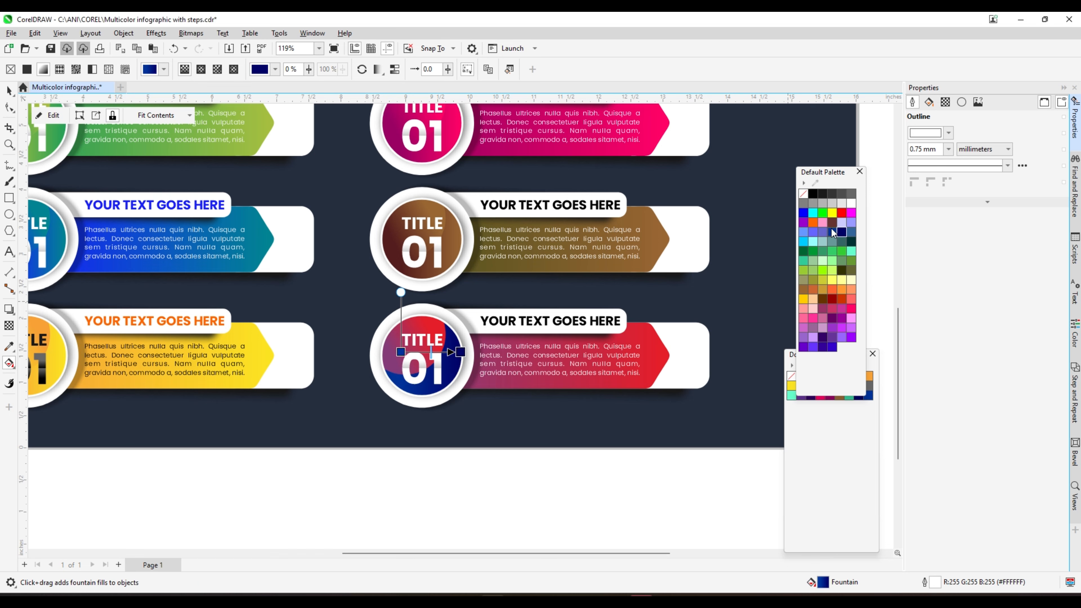
left_click(8, 91)
key("Escape")
Color the heading text of the second column's third step dark reddish brown
left_click(528, 209)
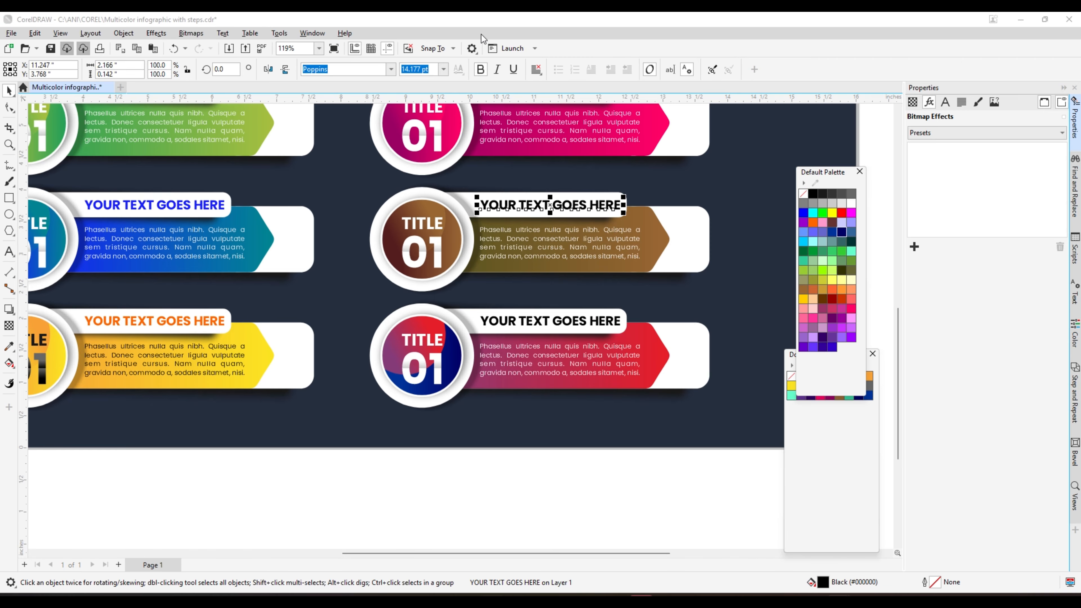
left_click(833, 222)
left_click(616, 466)
Recolor the circle inside the fourth step's round PowerClip with a navy to blue gradient, and finish editing its contents
scroll(572, 343, "up", 2)
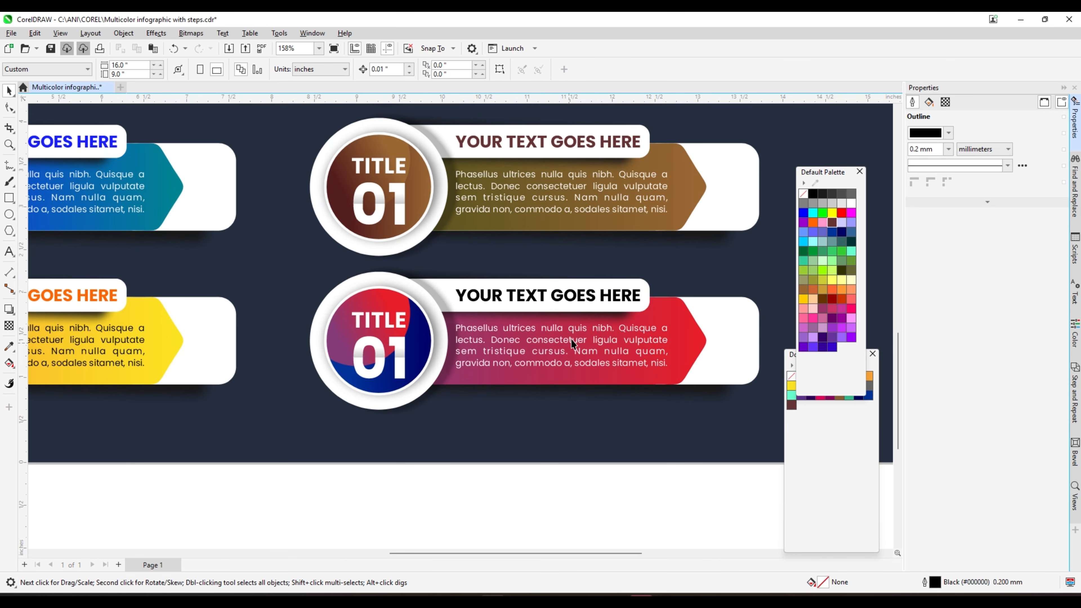
scroll(402, 344, "up", 1)
left_click(403, 344)
double_click(378, 319)
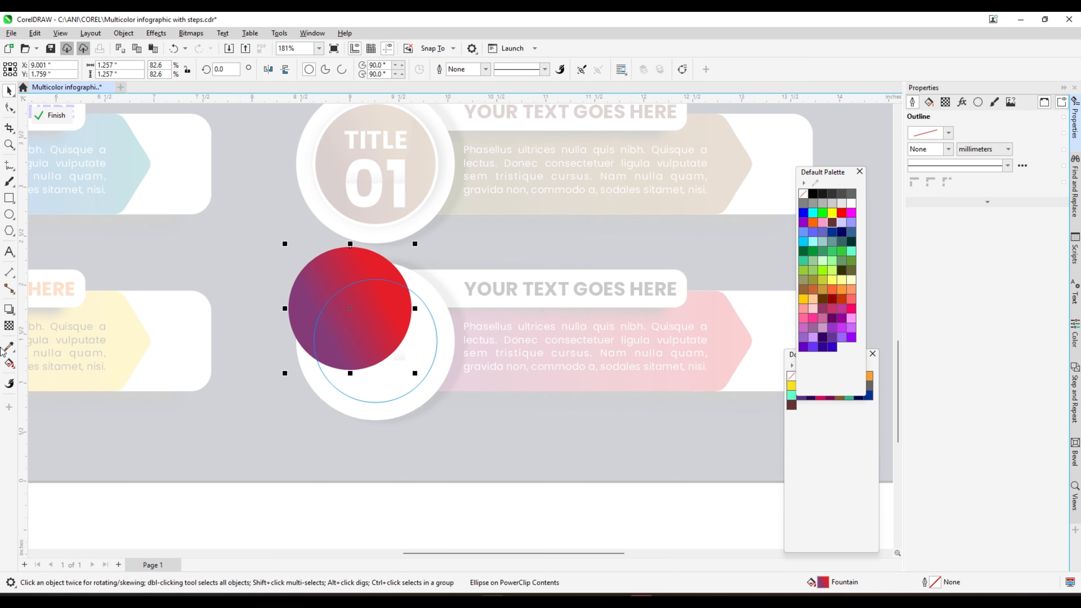
key("g")
left_click(367, 283)
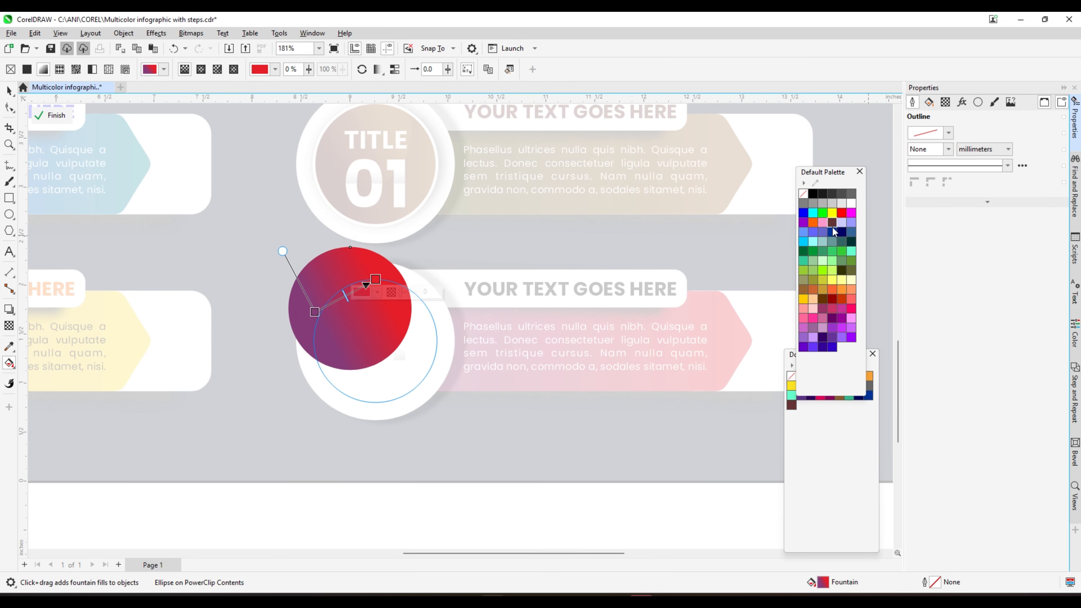
left_click(834, 233)
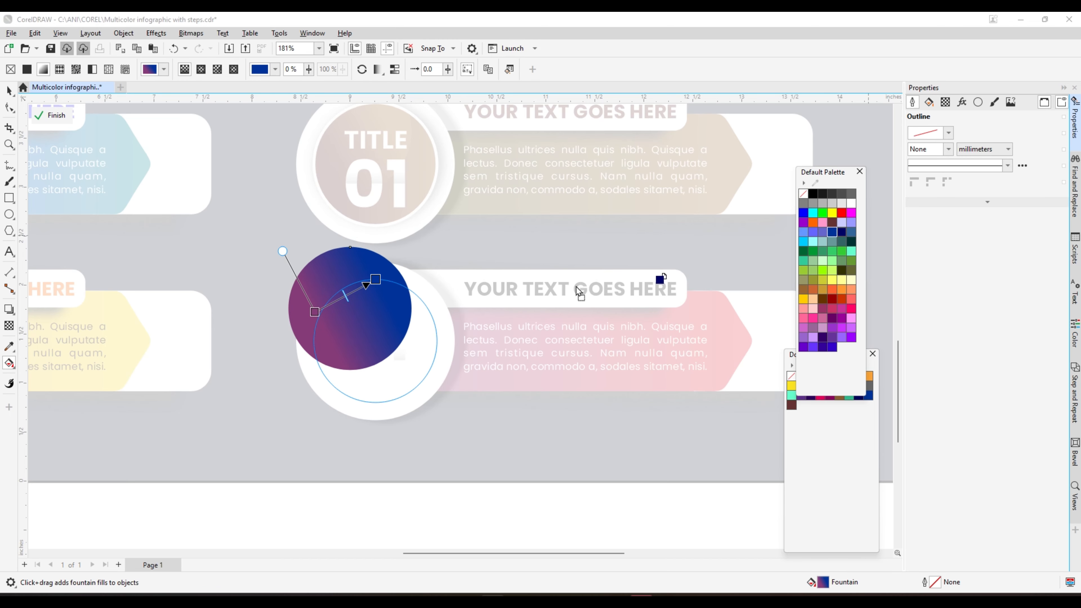
left_click(315, 312)
left_click(841, 232)
key("space")
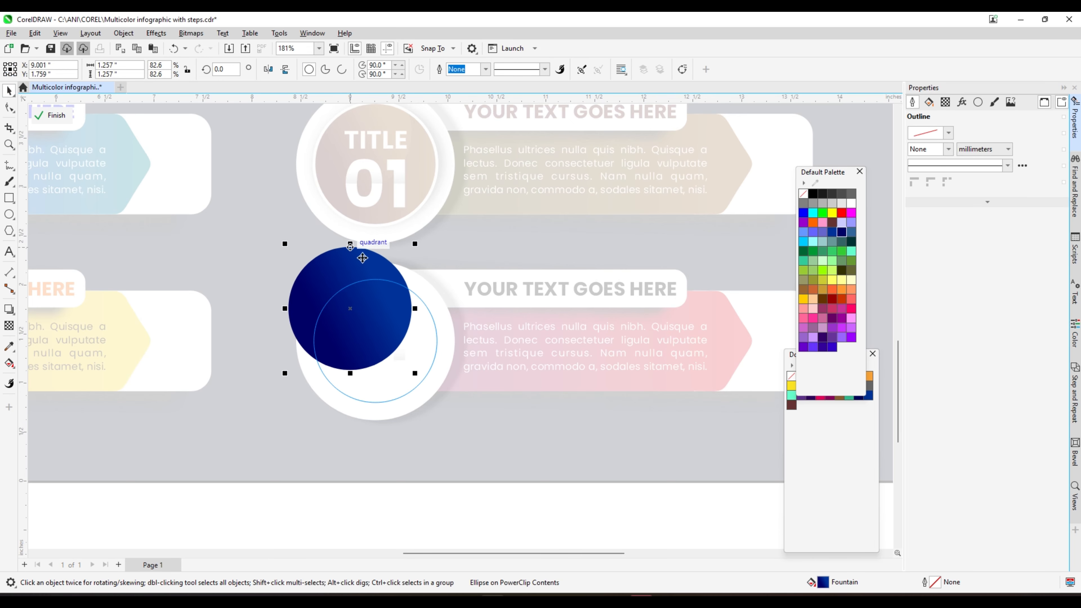
left_click(50, 115)
left_click(468, 496)
Recolor the arrow banner inside the second column's fourth step with a navy to blue gradient, and finish editing its PowerClip contents
scroll(579, 336, "up", 2)
double_click(594, 319)
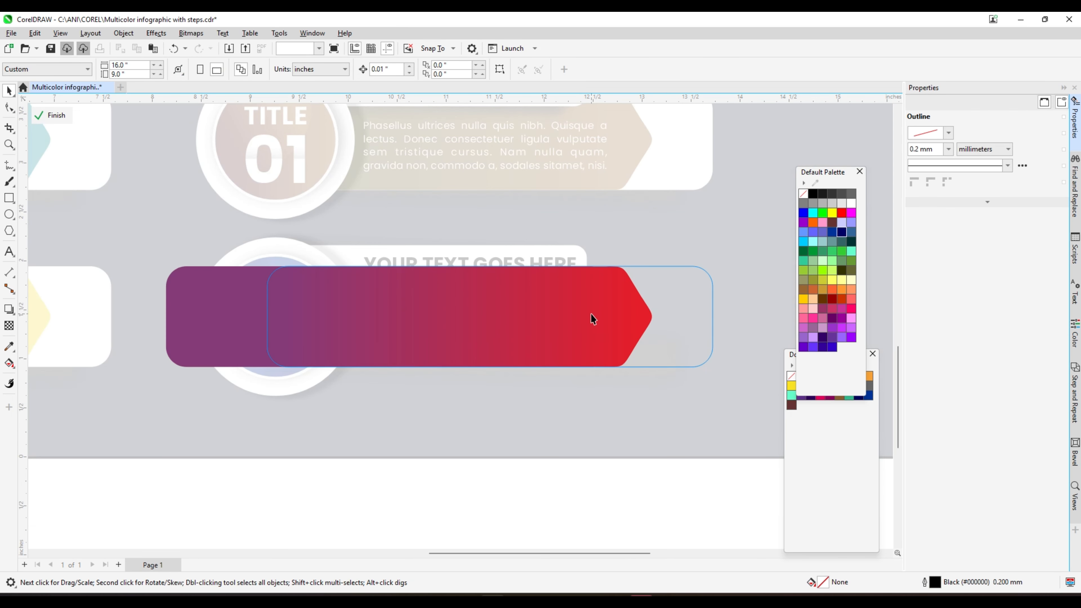
left_click(10, 363)
left_click(642, 312)
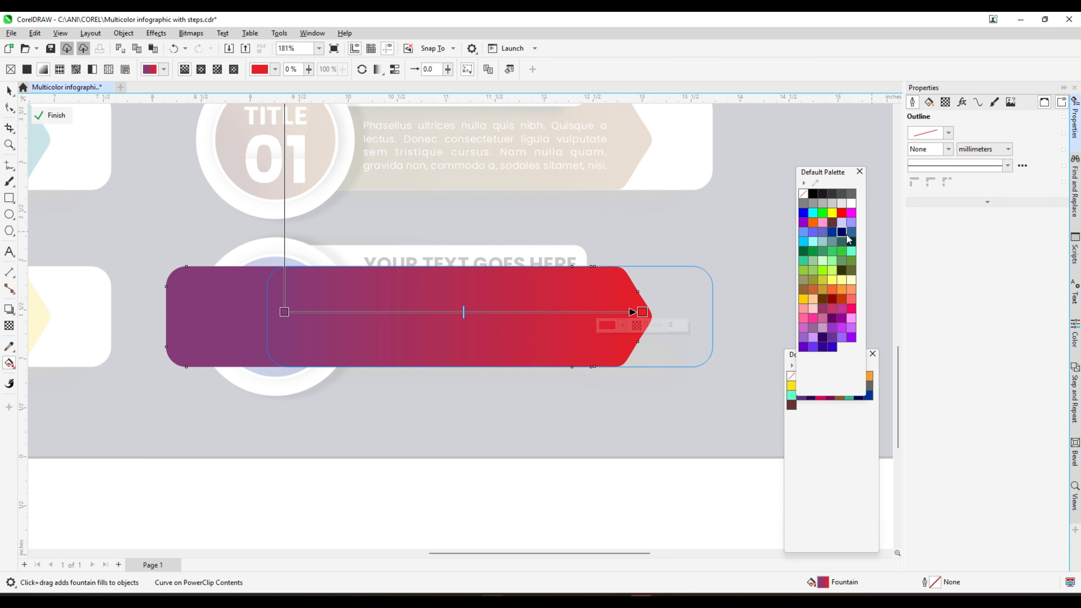
left_click(835, 232)
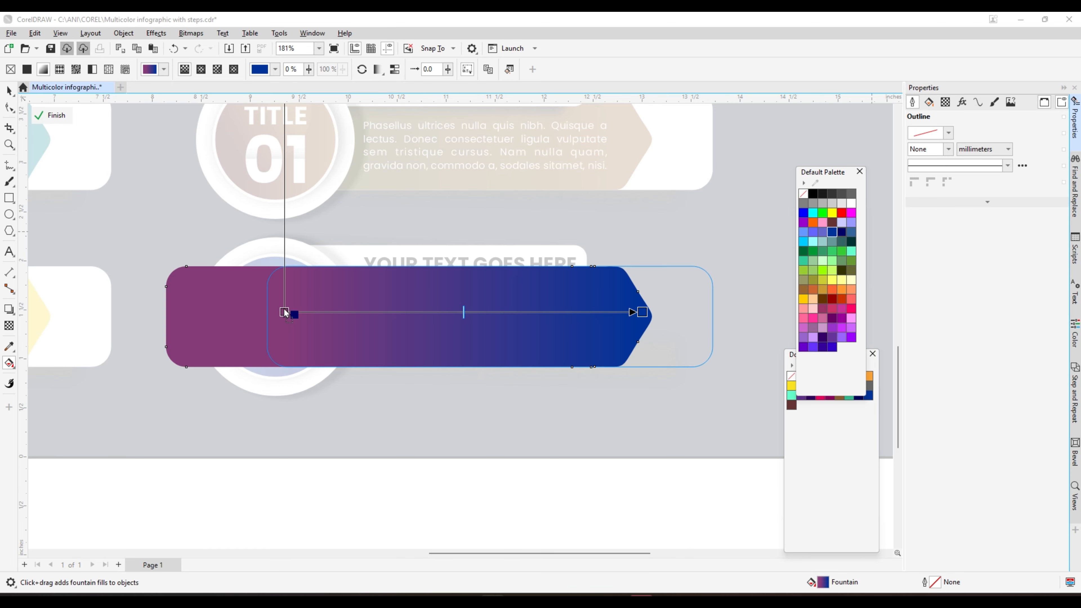
left_click_drag(284, 312, 284, 312)
key("space")
left_click(455, 512)
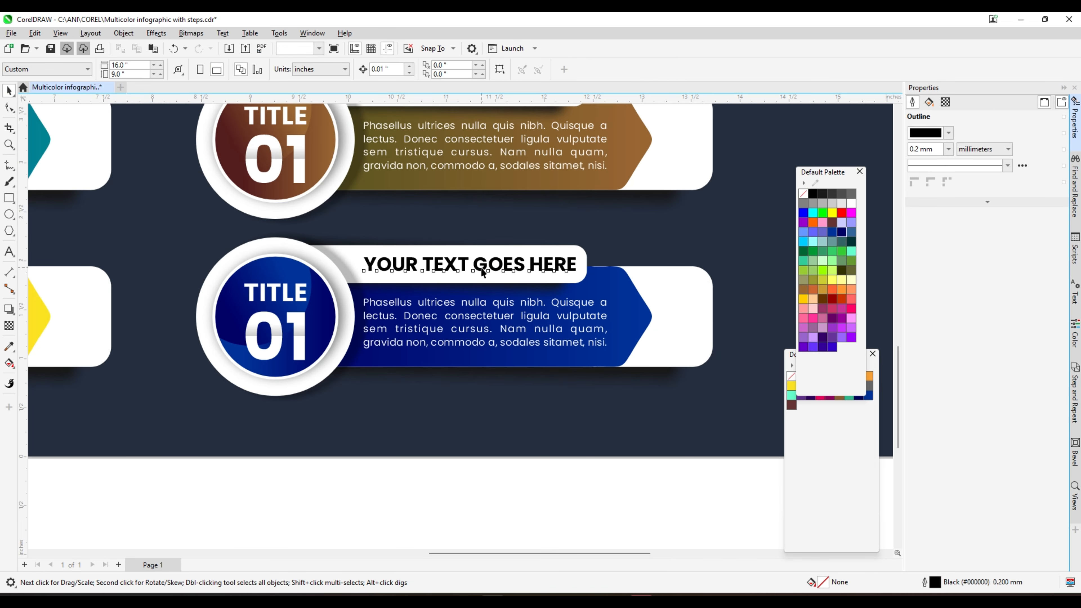
Color the heading text of the second column's fourth step navy
left_click(483, 272)
left_click(842, 232)
left_click(504, 514)
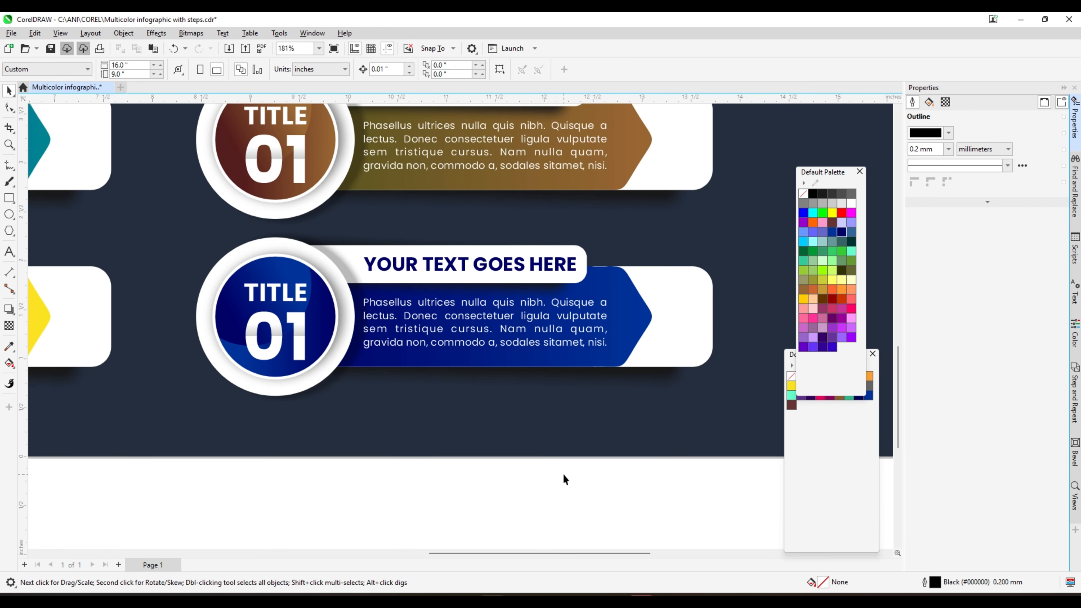
Delete the leftover green gradient banner lying outside the page
key("F4")
left_click(174, 282)
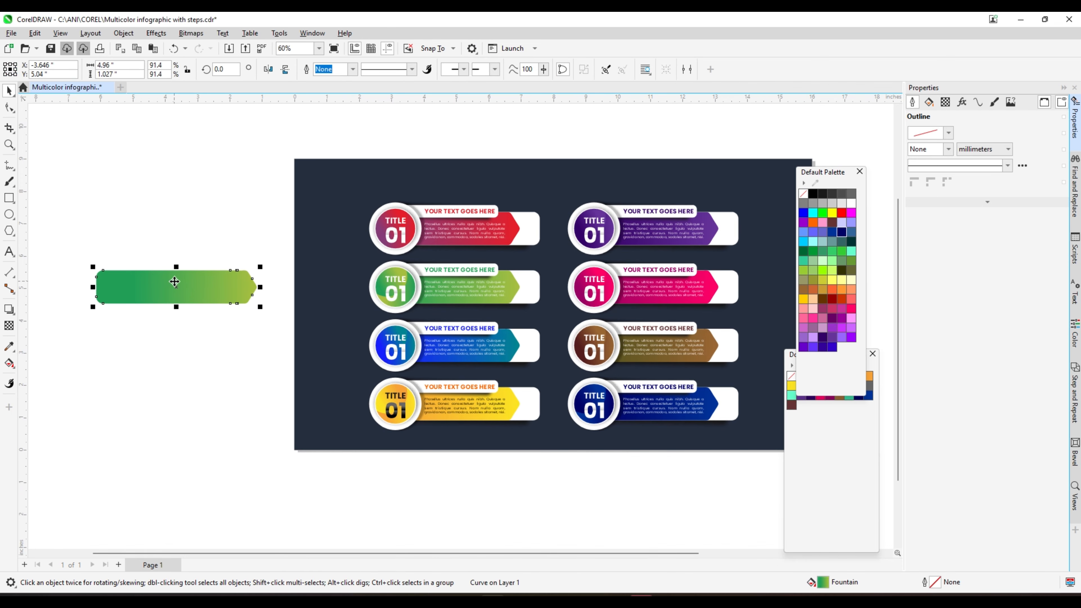
key("Delete")
key("F4")
scroll(343, 229, "down", 1)
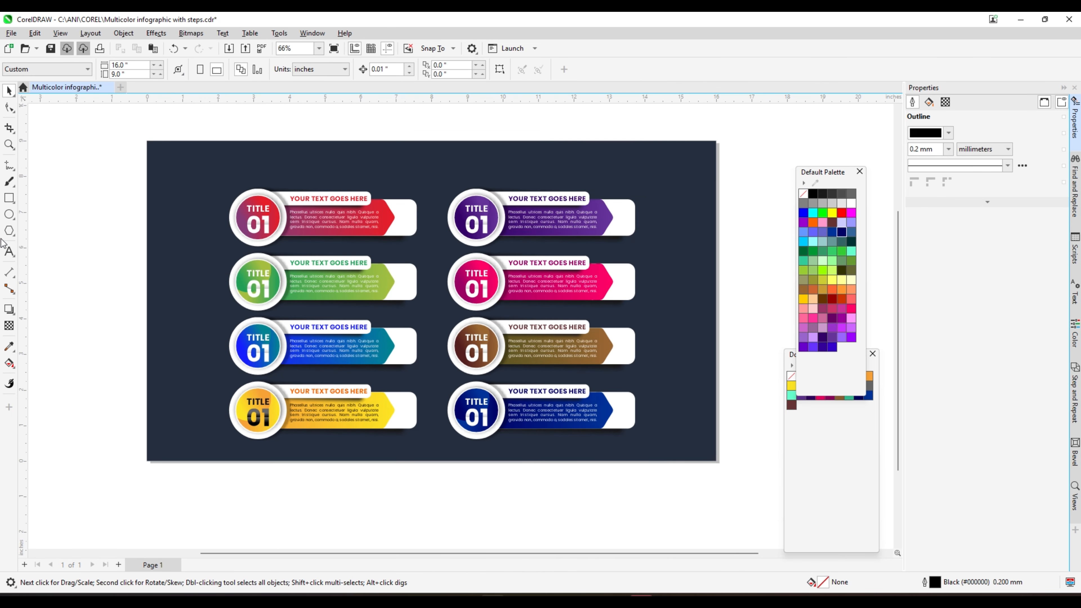
Draw a rectangle about 13.49 by 8.07 inches around all eight steps and round its corners to about 0.52 inches
left_click(8, 200)
left_click_drag(189, 166, 669, 455)
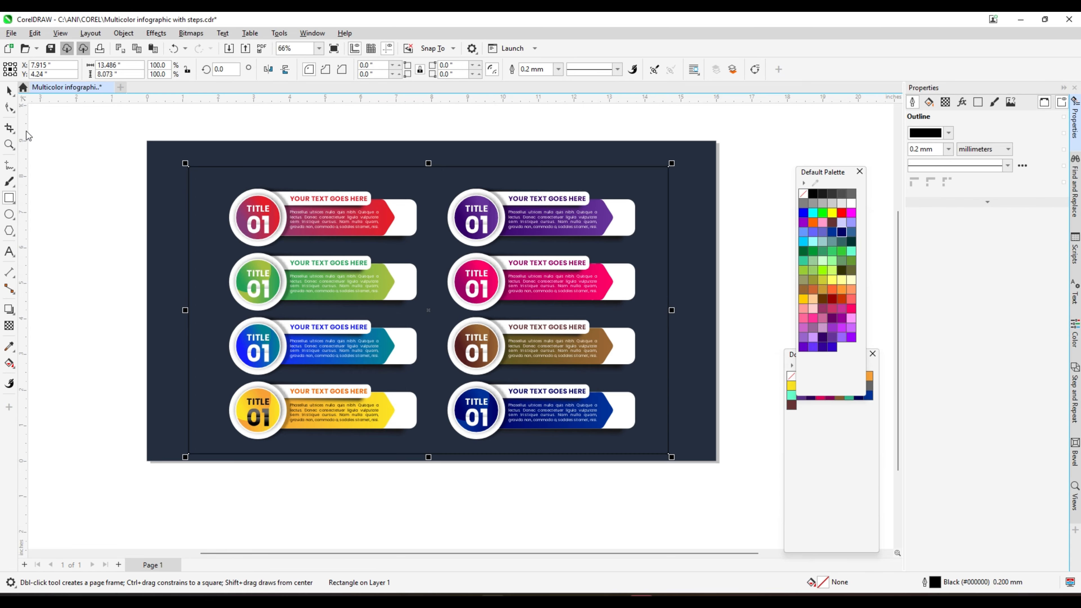
key("F10")
left_click_drag(189, 167, 198, 179)
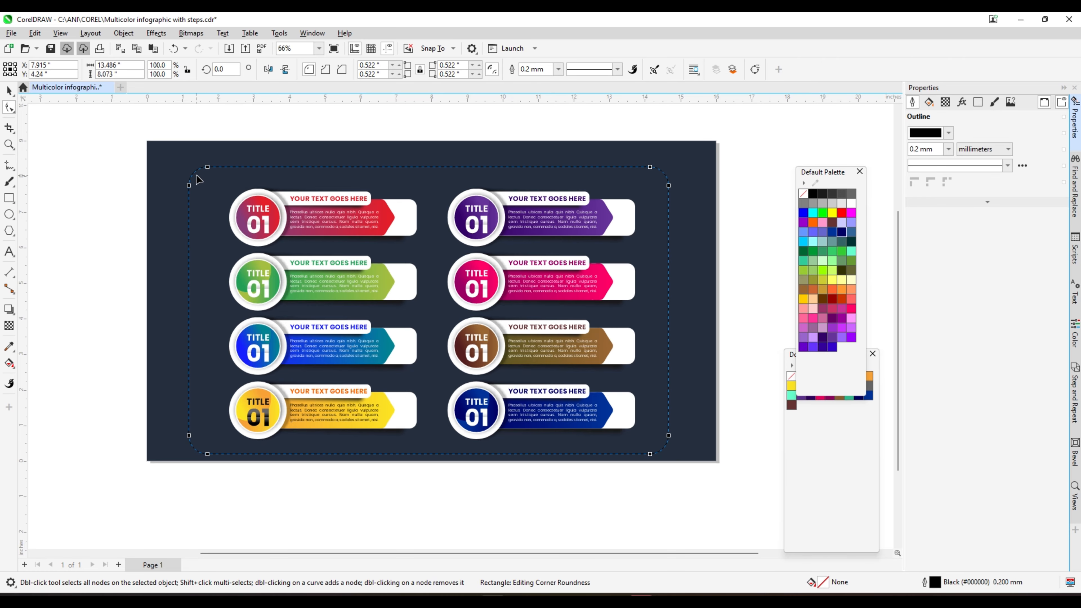
left_click(9, 91)
Give the rounded frame a 0.75 mm dashed white outline
left_click(558, 69)
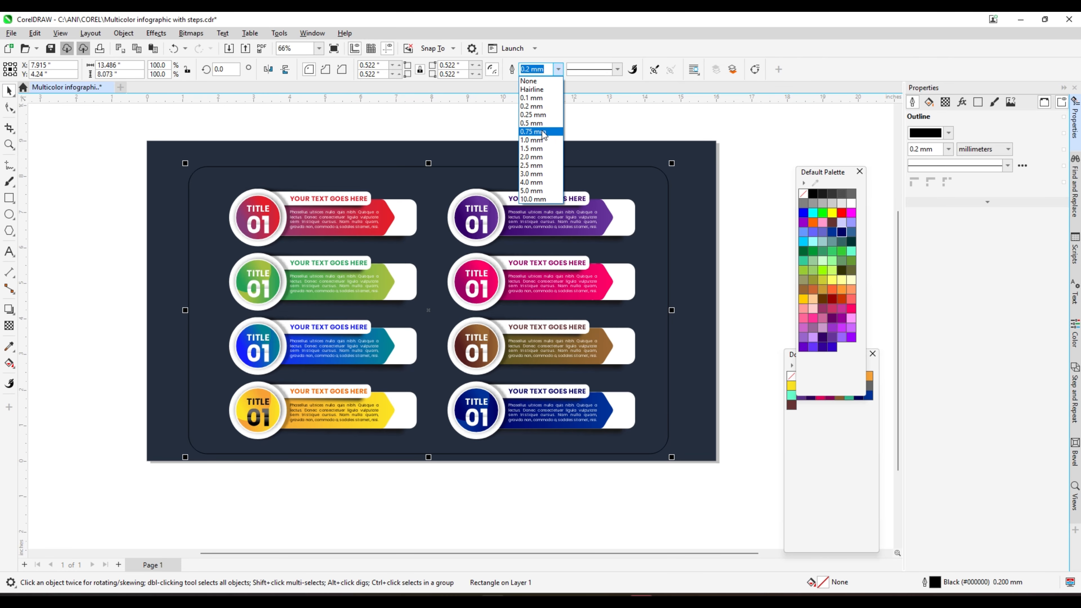
left_click(542, 138)
left_click(618, 69)
left_click(596, 170)
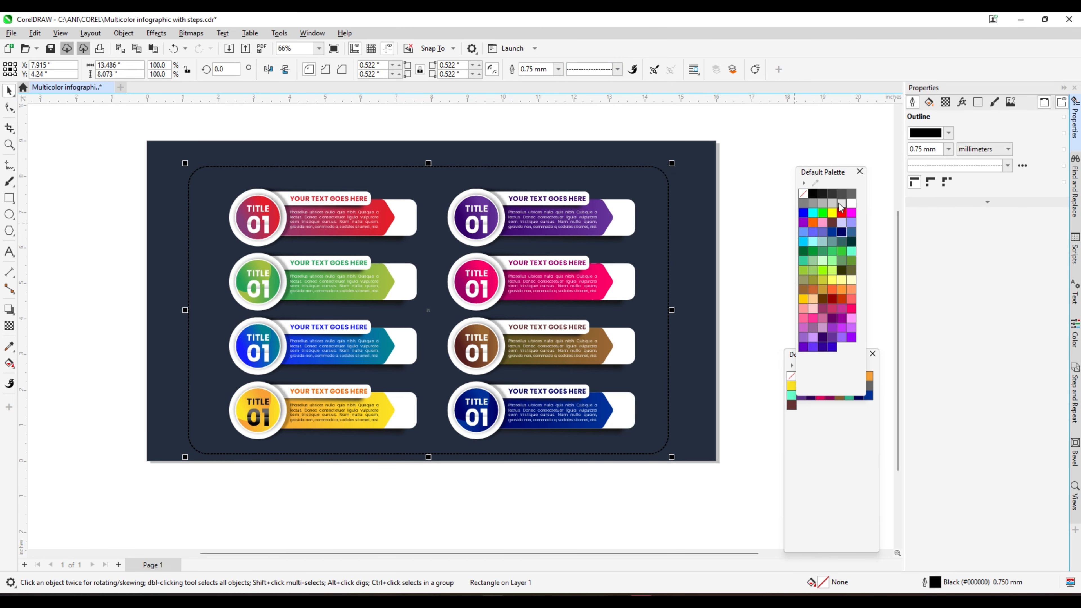
right_click(841, 204)
left_click(483, 127)
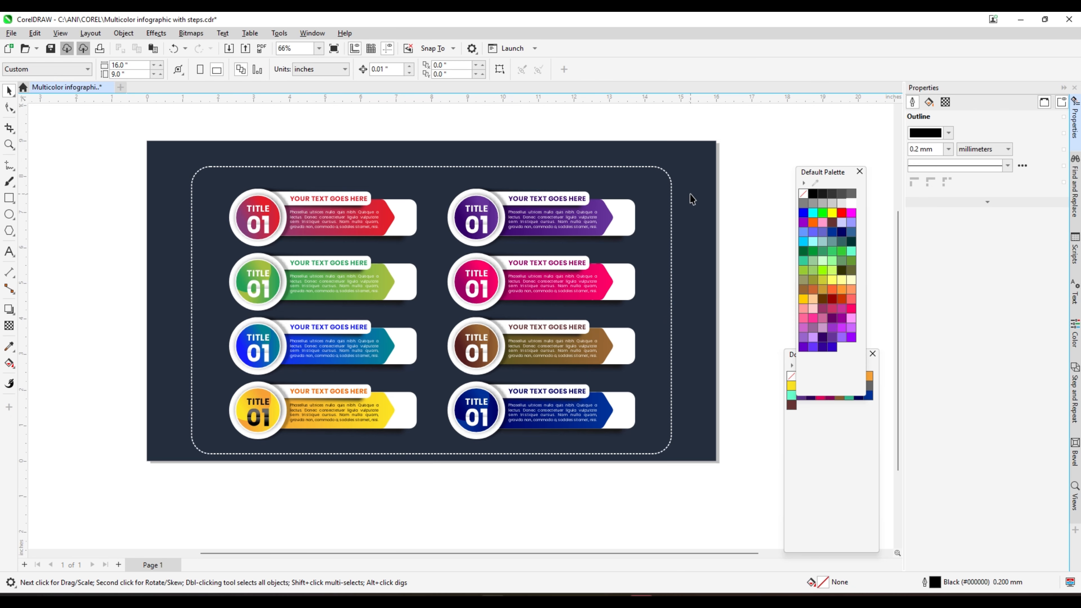
Narrow the dashed frame slightly from both sides and center it horizontally on the dark background
left_click(672, 191)
scroll(672, 315, "up", 1)
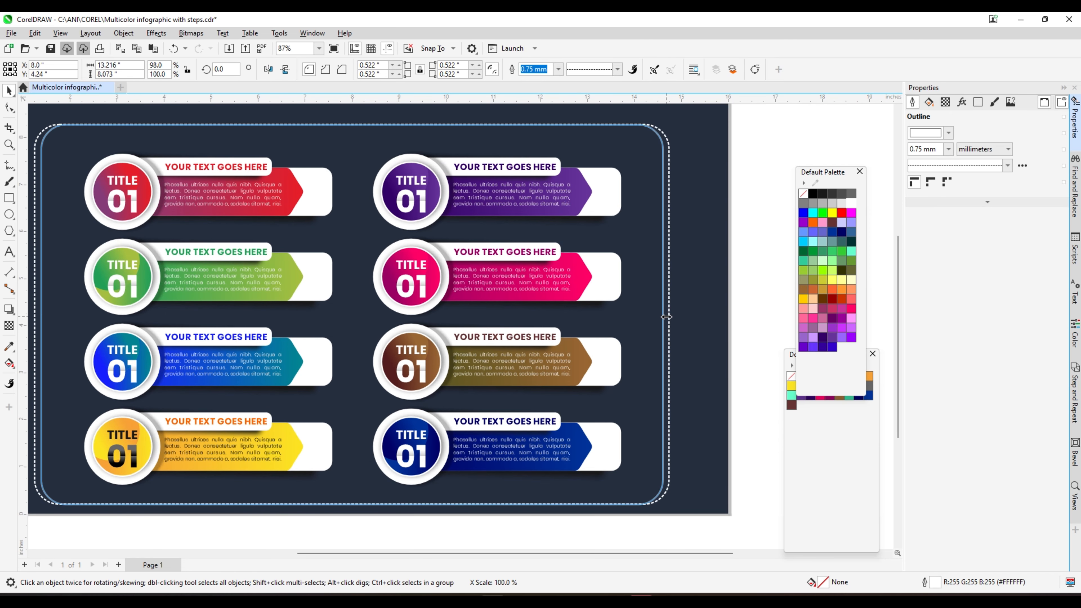
scroll(639, 307, "down", 1)
left_click(690, 251, "shift")
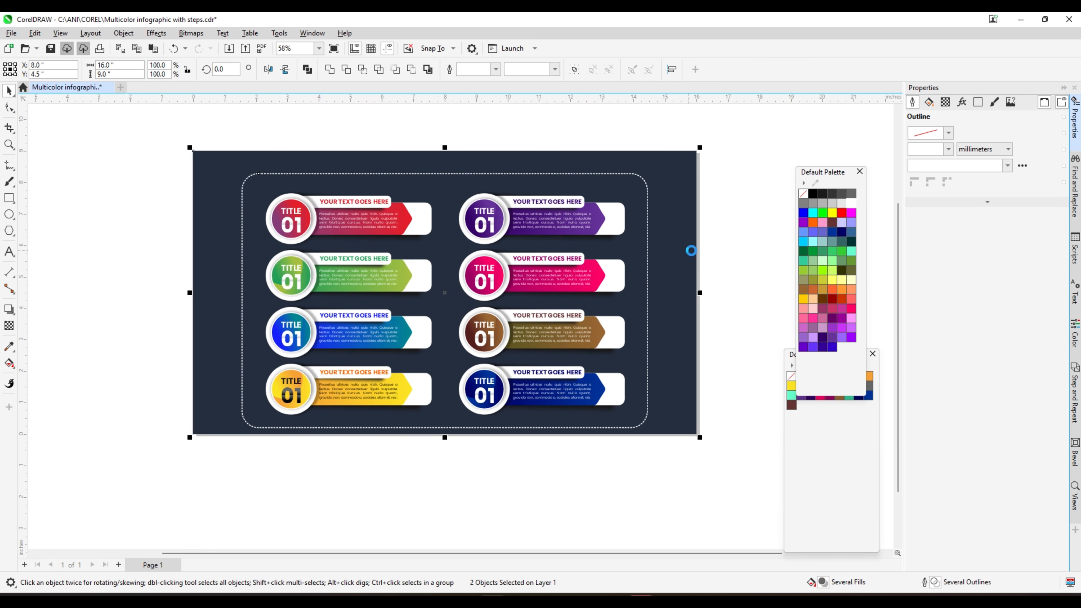
left_click(732, 249)
Draw a title banner about 9.95 by 0.79 inches over the frame's upper edge and fully round its ends
scroll(485, 173, "up", 1)
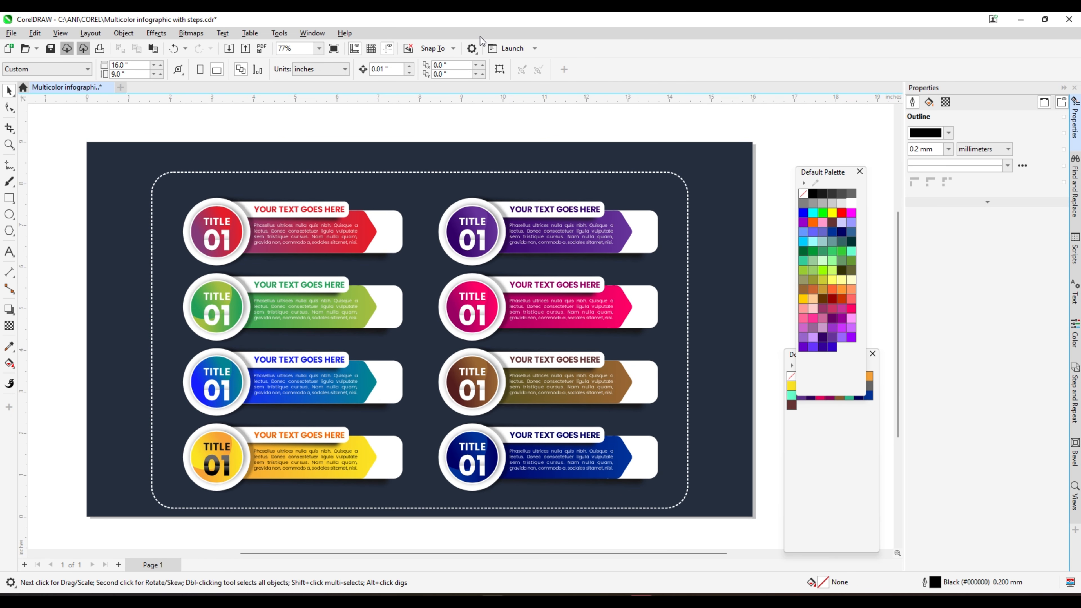
left_click(9, 198)
left_click_drag(220, 156, 636, 189)
key("F10")
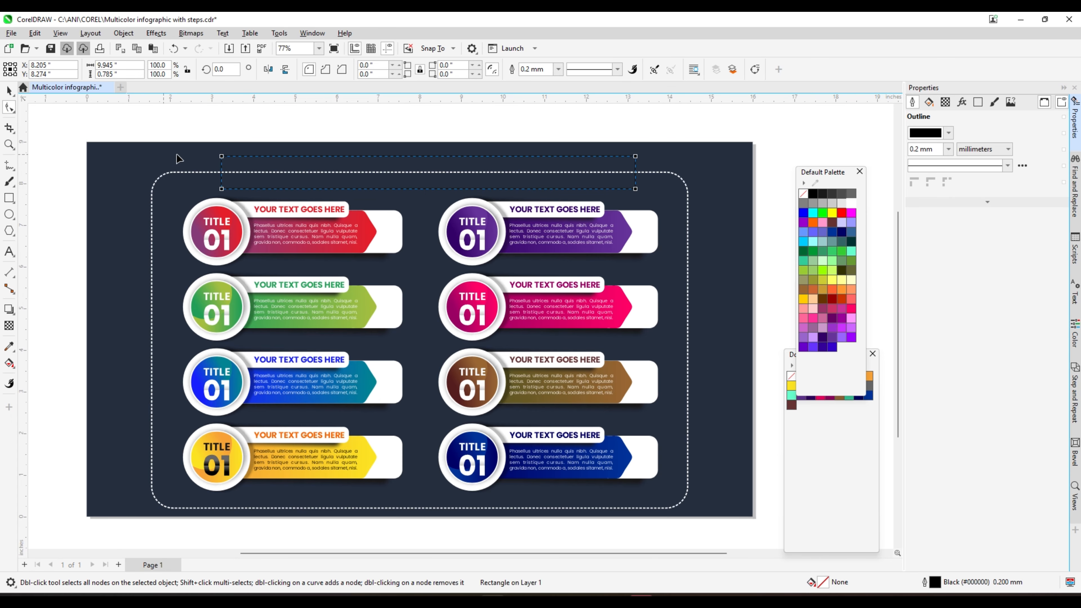
left_click_drag(219, 156, 462, 180)
left_click(9, 91)
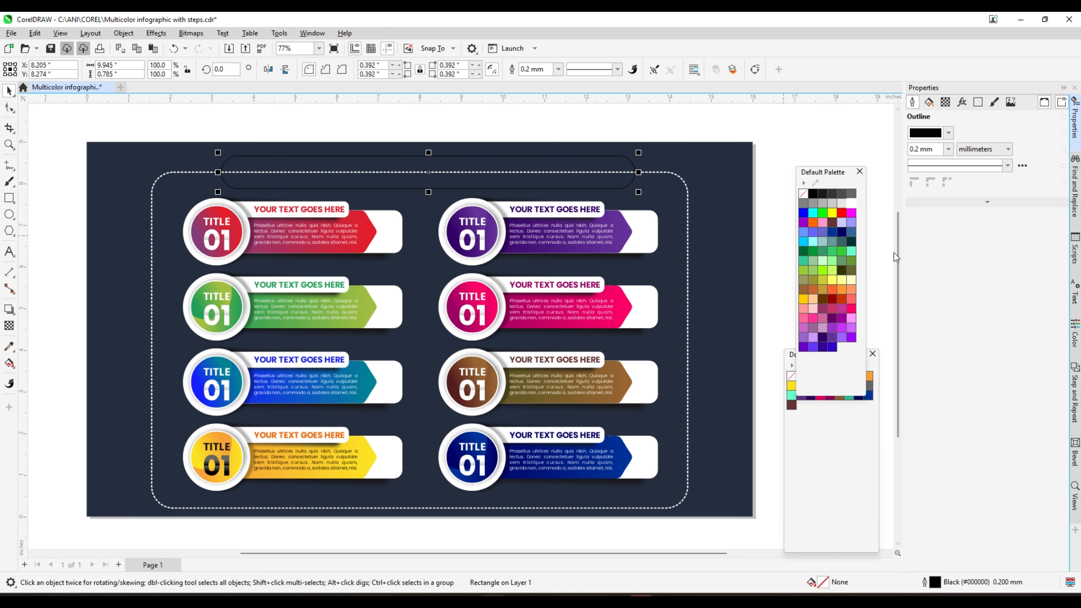
Fill the title banner white without an outline and center it horizontally on the dark background
left_click(852, 204)
right_click(804, 194)
left_click(668, 160, "shift")
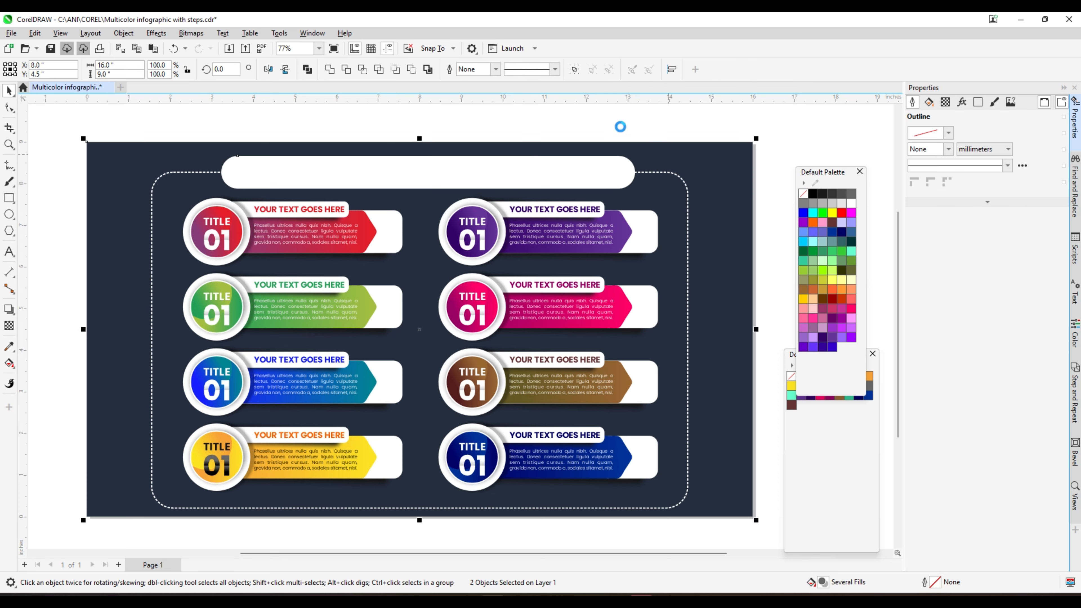
key("c")
left_click(613, 127)
Copy the purple step's heading above the page and replace its text with "Multicolor infographic with steps"
scroll(503, 223, "down", 1)
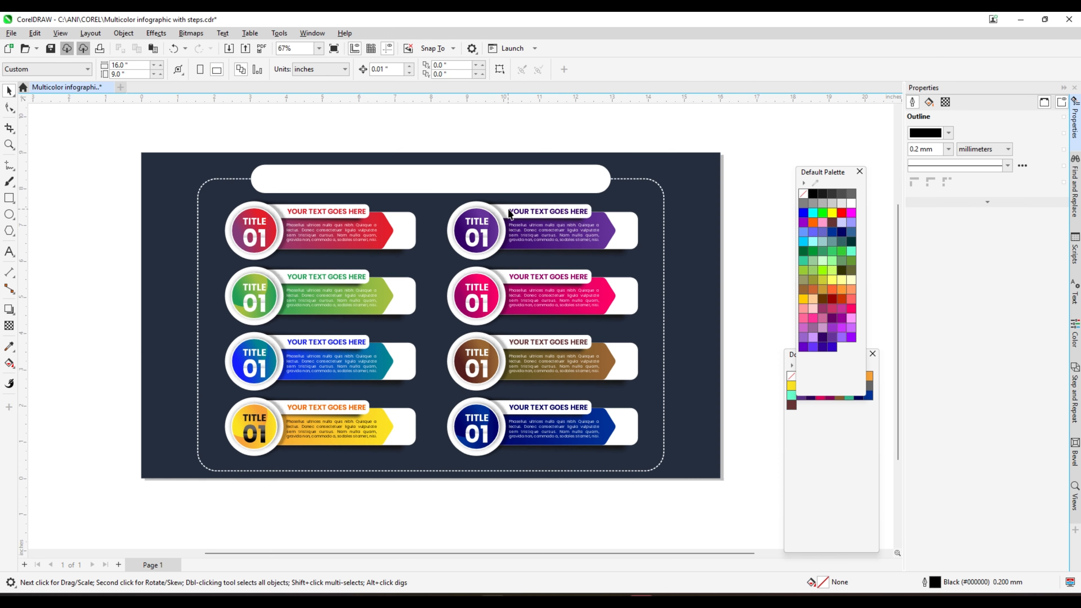
left_click_drag(523, 212, 457, 137)
right_click(457, 137)
double_click(457, 137)
key("ctrl+a")
type("Multicolor infographic with steps")
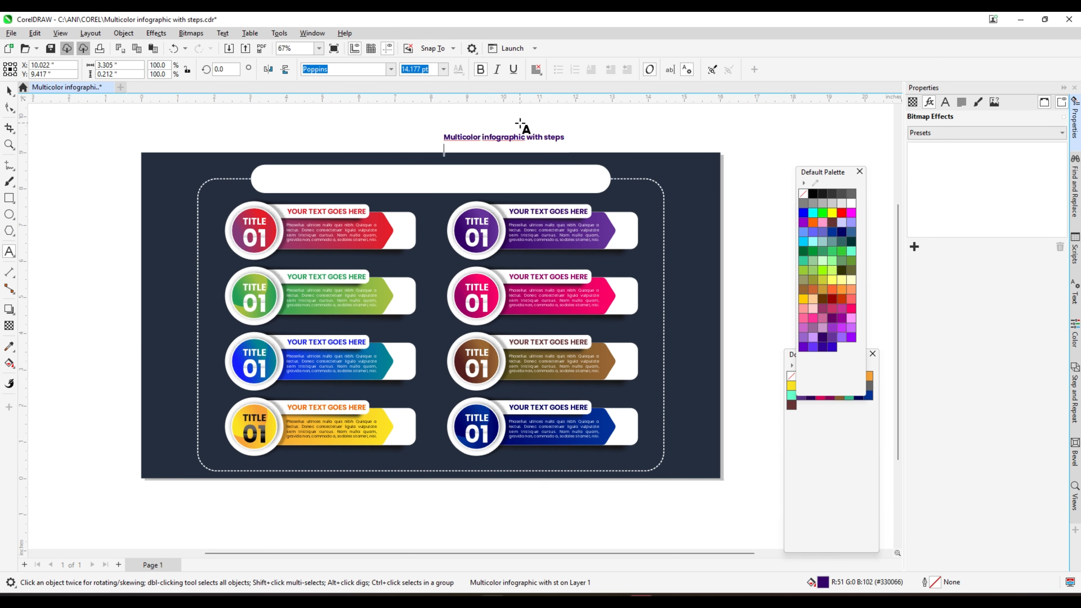
Change the new title text to all uppercase
scroll(495, 125, "up", 2)
key("ctrl+a")
right_click(519, 141)
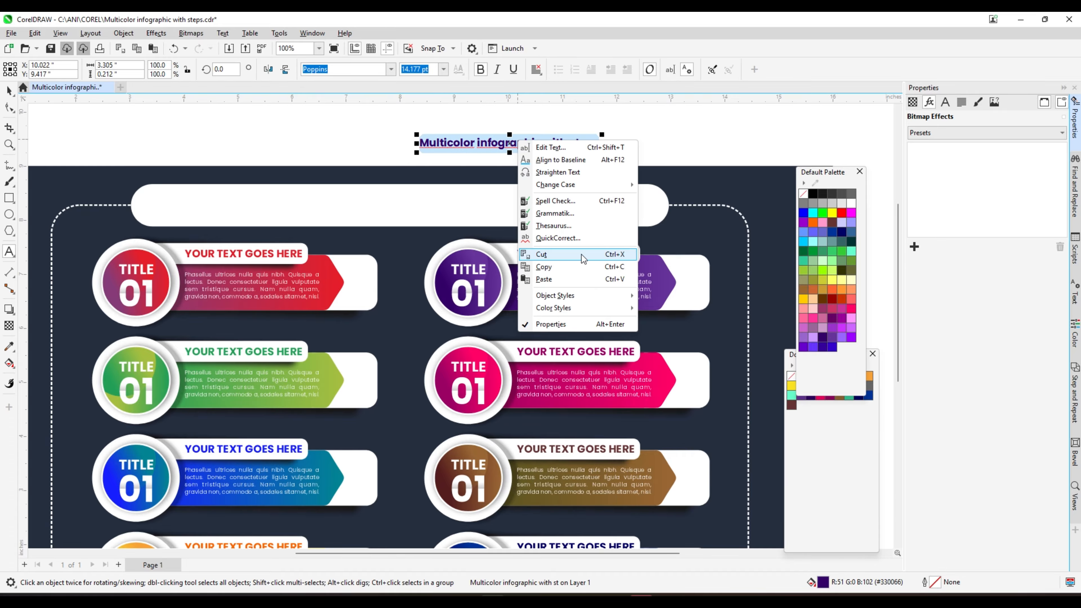
mouse_move(601, 190)
left_click(666, 209)
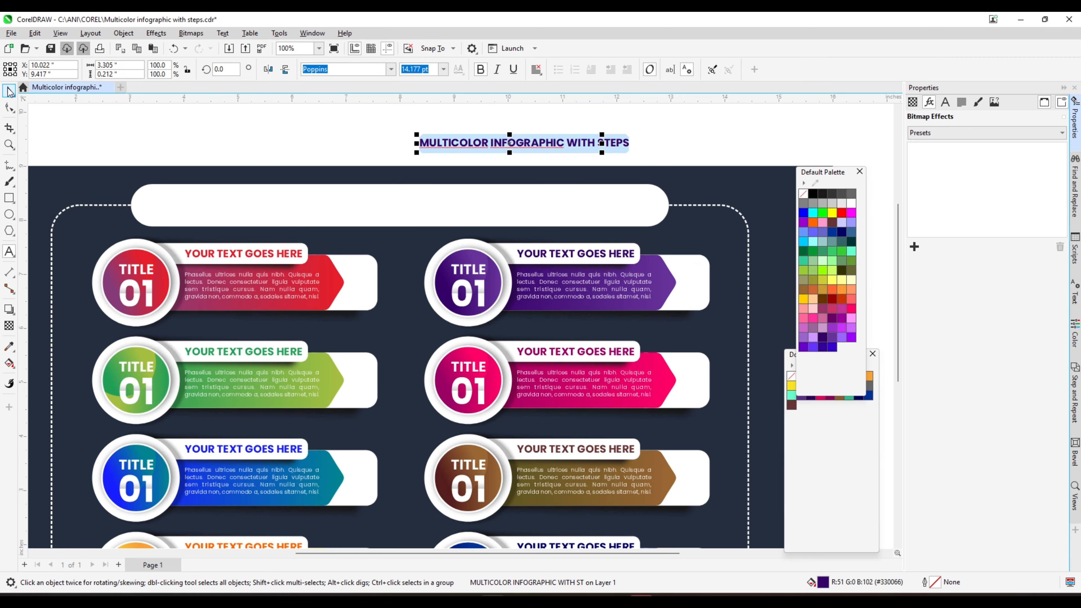
Move the title text onto the white banner and center it horizontally and vertically
key("ctrl+space")
left_click_drag(542, 140, 473, 206)
left_click(623, 214, "shift")
key("c")
key("e")
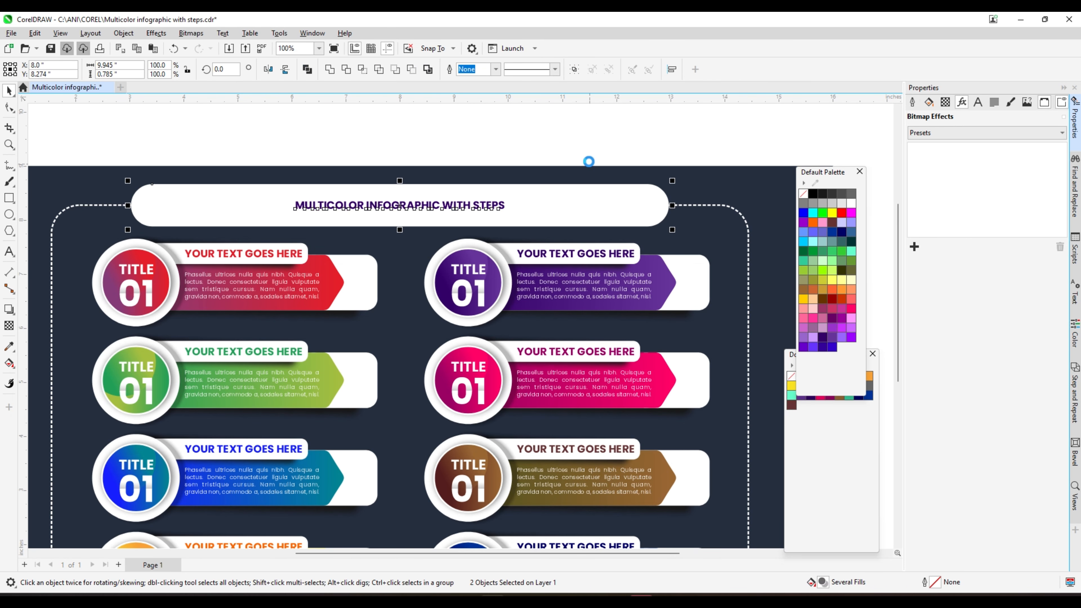
left_click(557, 137)
Set the title text's font to Versa Versa
left_click(472, 207)
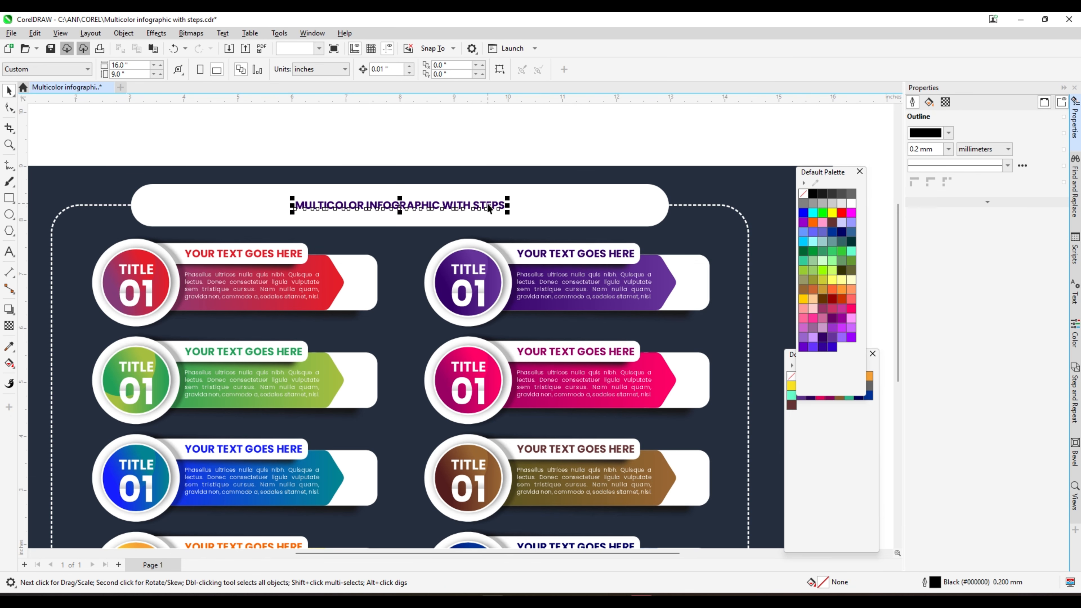
scroll(341, 205, "up", 1)
scroll(661, 201, "down", 1)
left_click(391, 69)
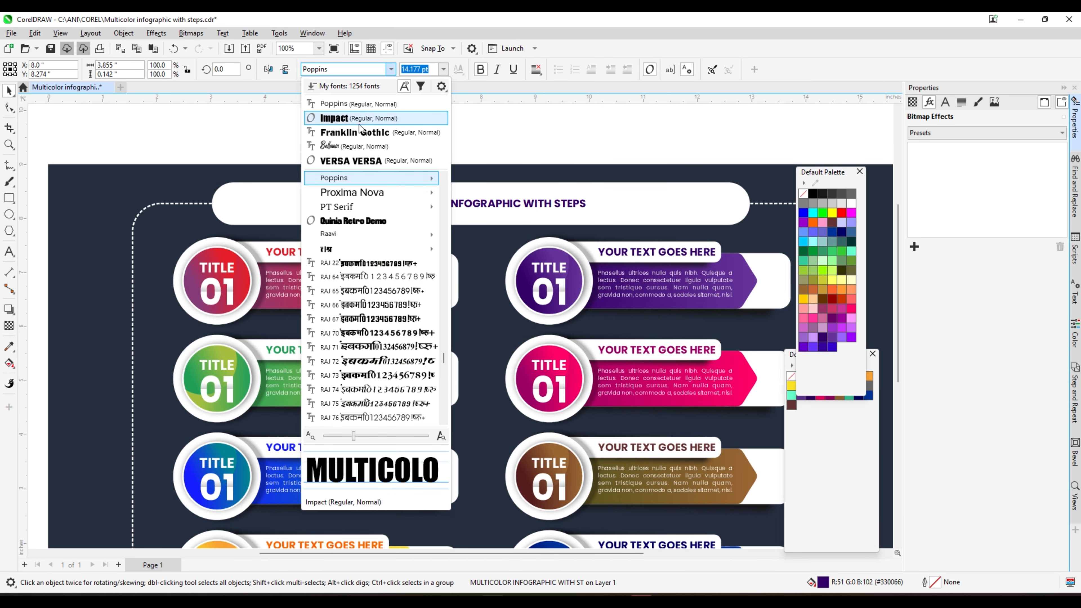
left_click(358, 160)
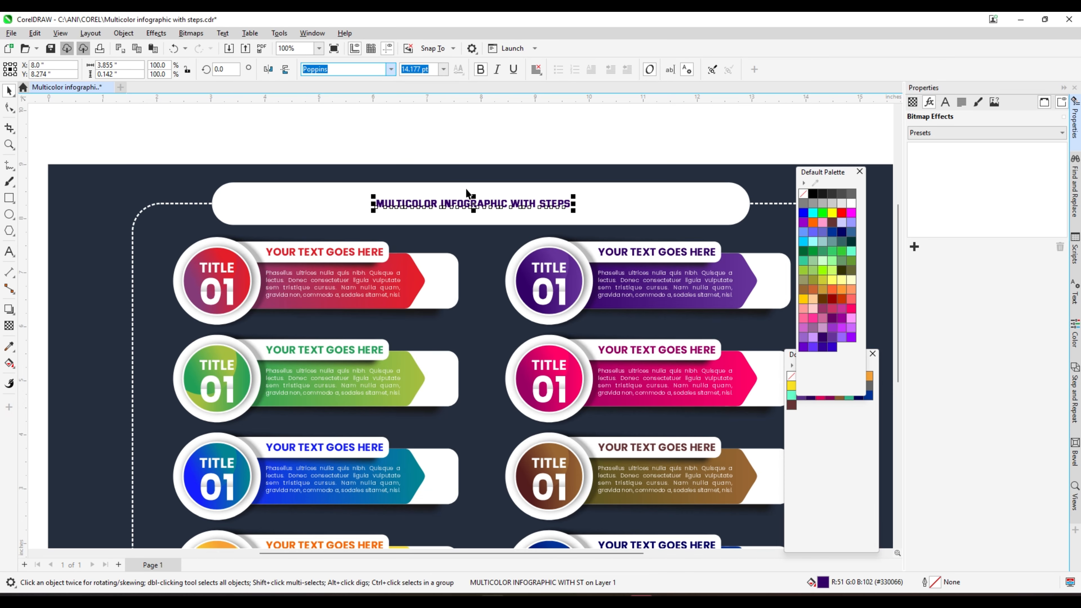
Enlarge the title text to about 34.9 pt so it fills the white banner, and center it there again
left_click_drag(574, 195, 724, 181)
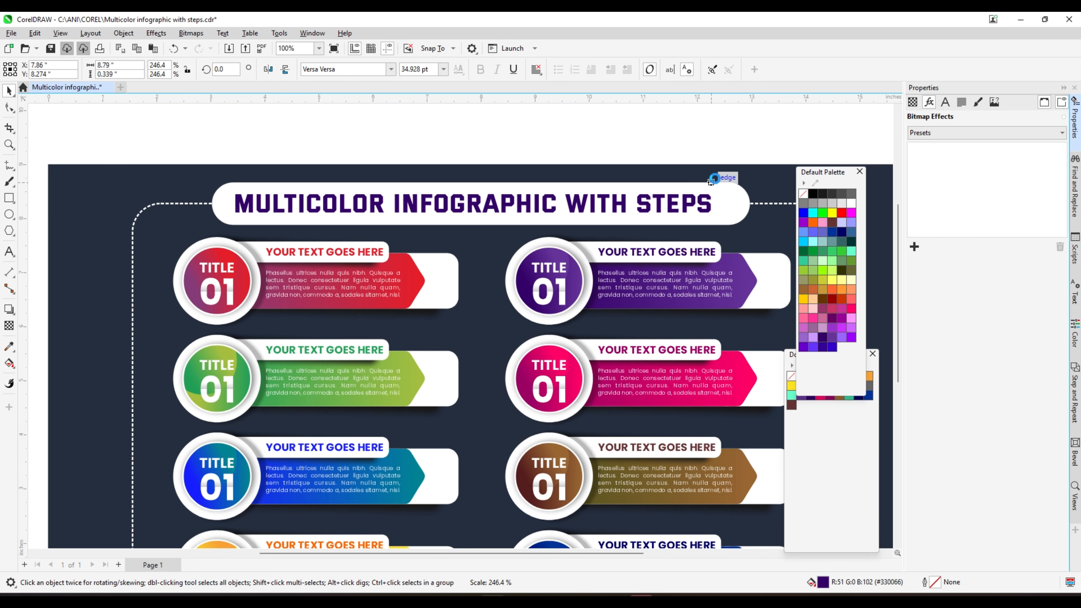
left_click(729, 198, "shift")
left_click(601, 131)
scroll(584, 169, "down", 2)
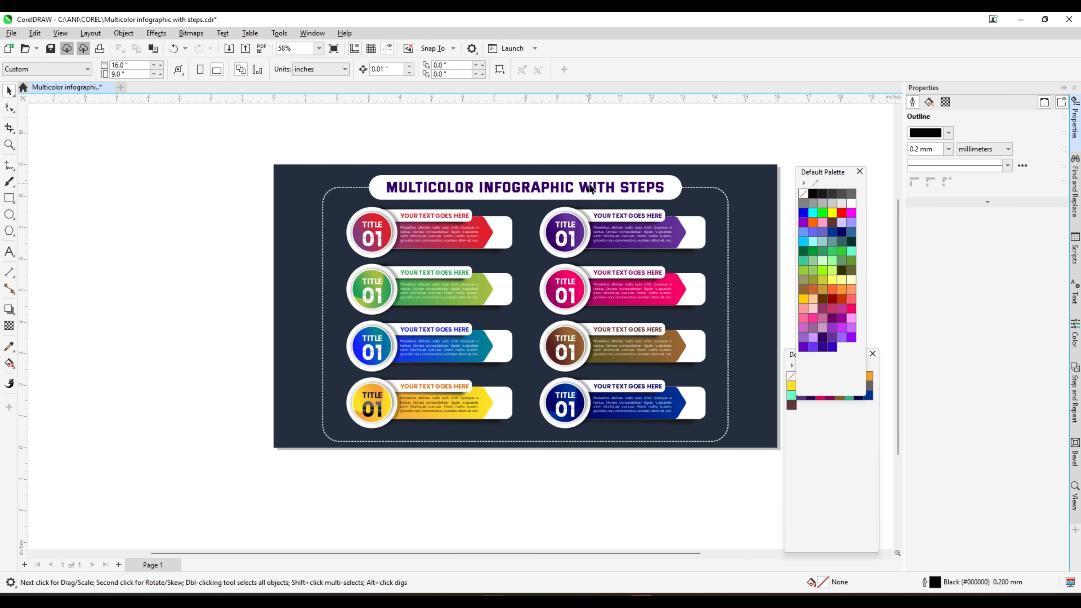
scroll(588, 185, "up", 1)
left_click(579, 190)
scroll(579, 190, "up", 1)
key("alt+e")
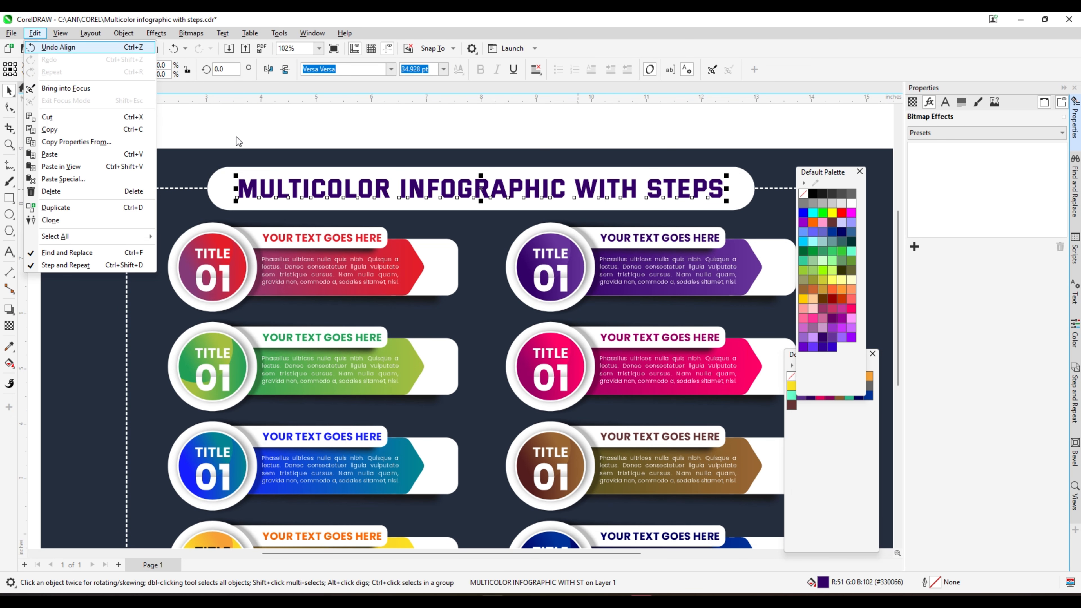
left_click(229, 114)
Recolor the title text with a vertical gradient from dark gray at the top to black at the bottom
left_click(460, 190)
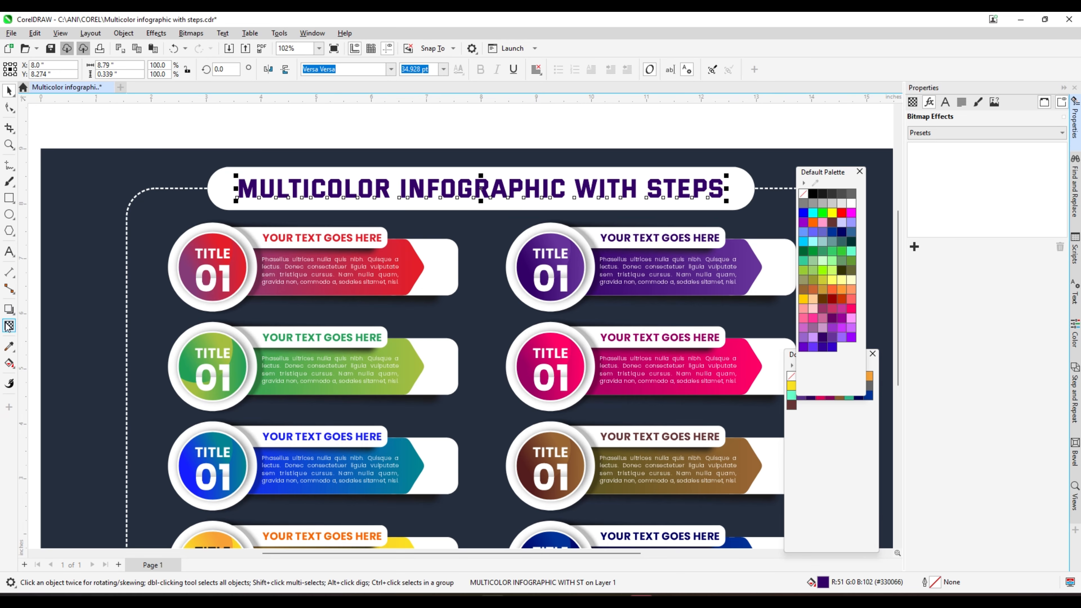
left_click(8, 363)
scroll(623, 184, "up", 4)
left_click_drag(589, 156, 590, 205)
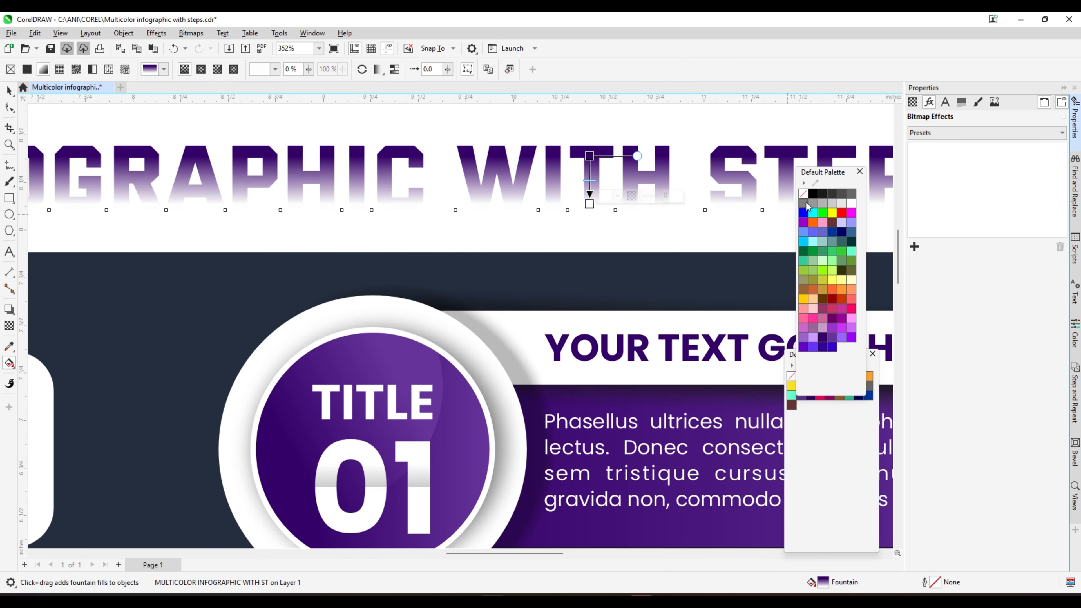
left_click(813, 193)
key("space")
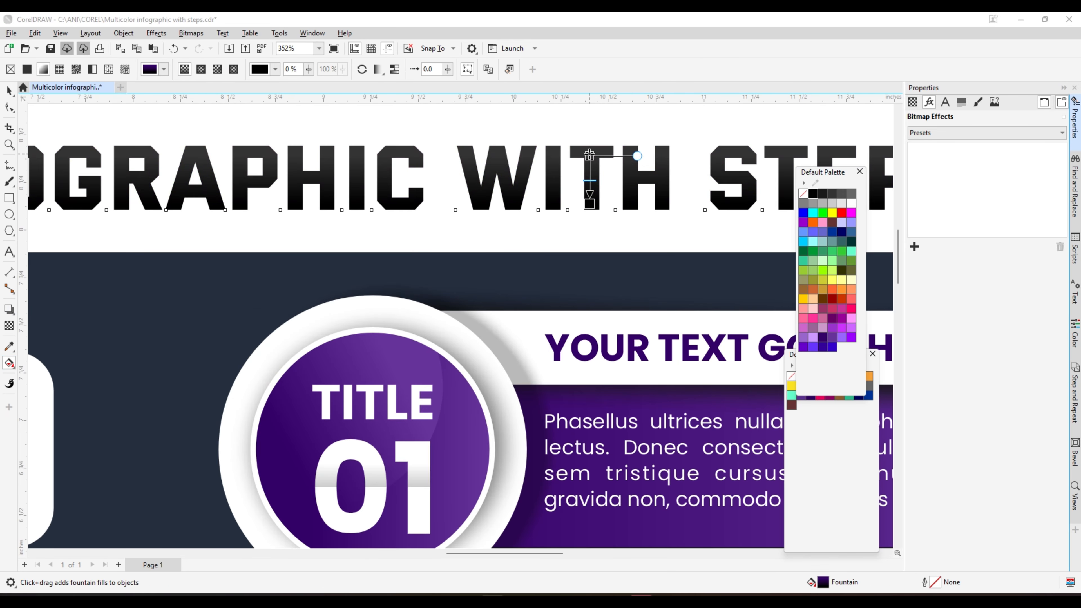
scroll(518, 182, "down", 5)
left_click(521, 122)
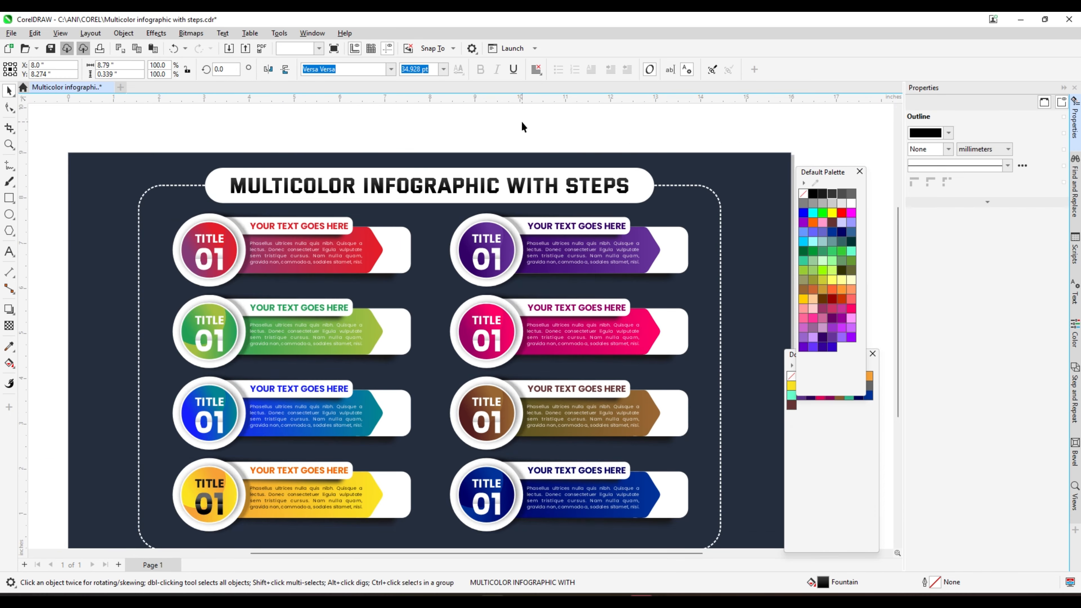
Add a drop shadow to the white title banner using the Flat Bottom Right preset
scroll(627, 173, "down", 1)
scroll(636, 182, "up", 3)
left_click(637, 195)
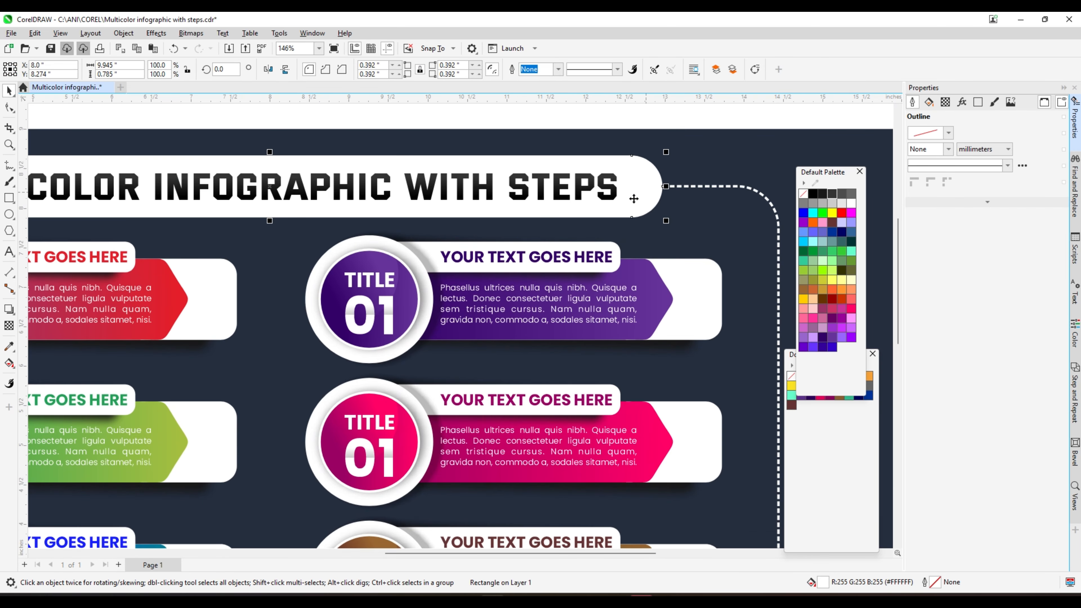
left_click(11, 305)
left_click(39, 310)
left_click(28, 69)
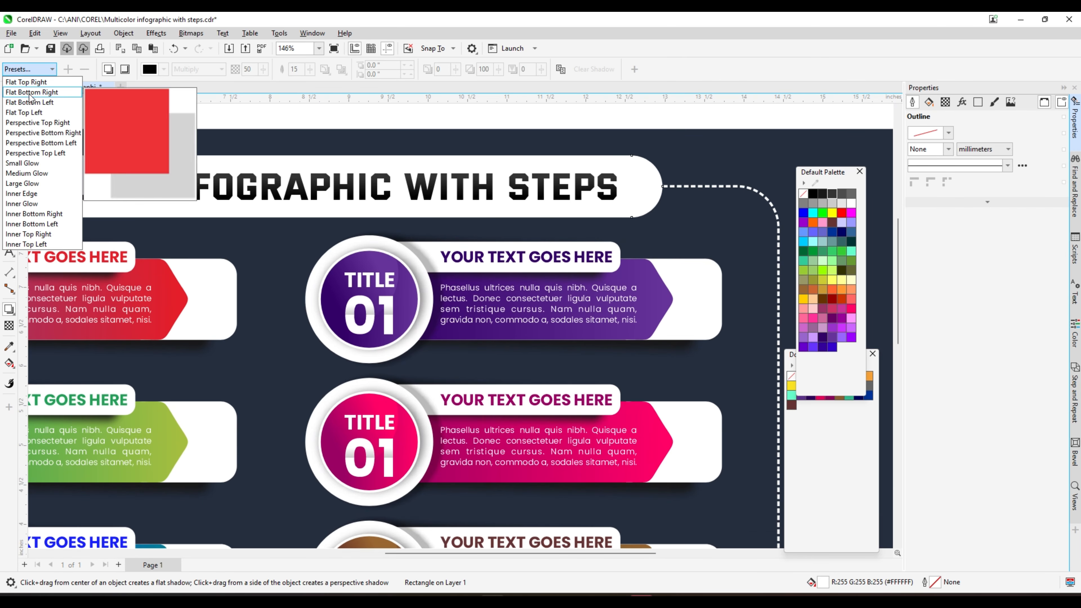
left_click(25, 109)
Shorten the drop shadow's offset so it sits just behind the title banner's lower edge, and deselect the banner
left_click_drag(362, 268, 275, 183)
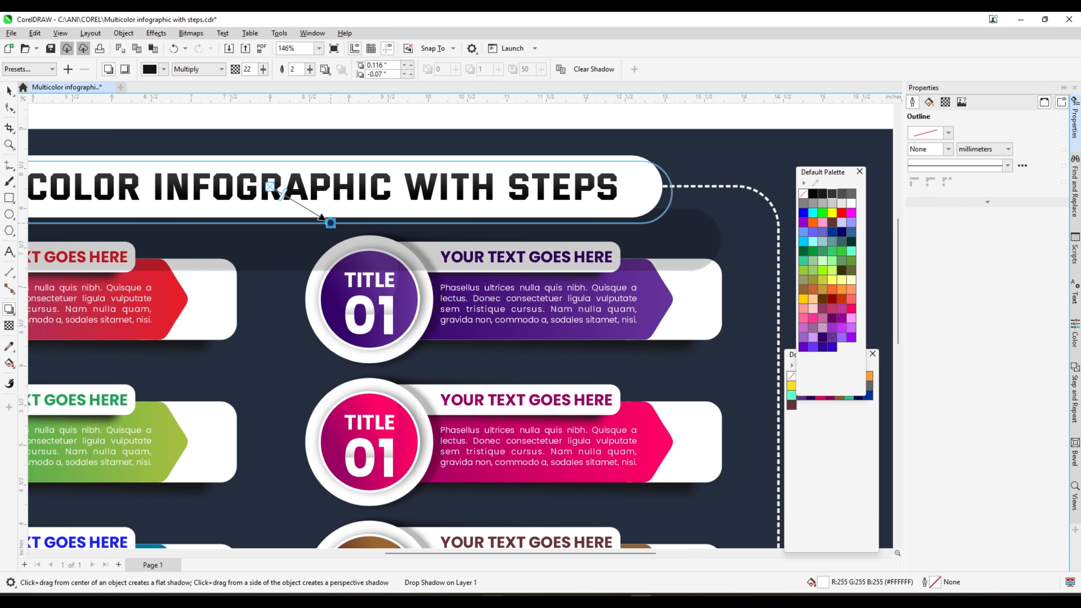
scroll(425, 187, "down", 2)
key("space")
left_click(288, 109)
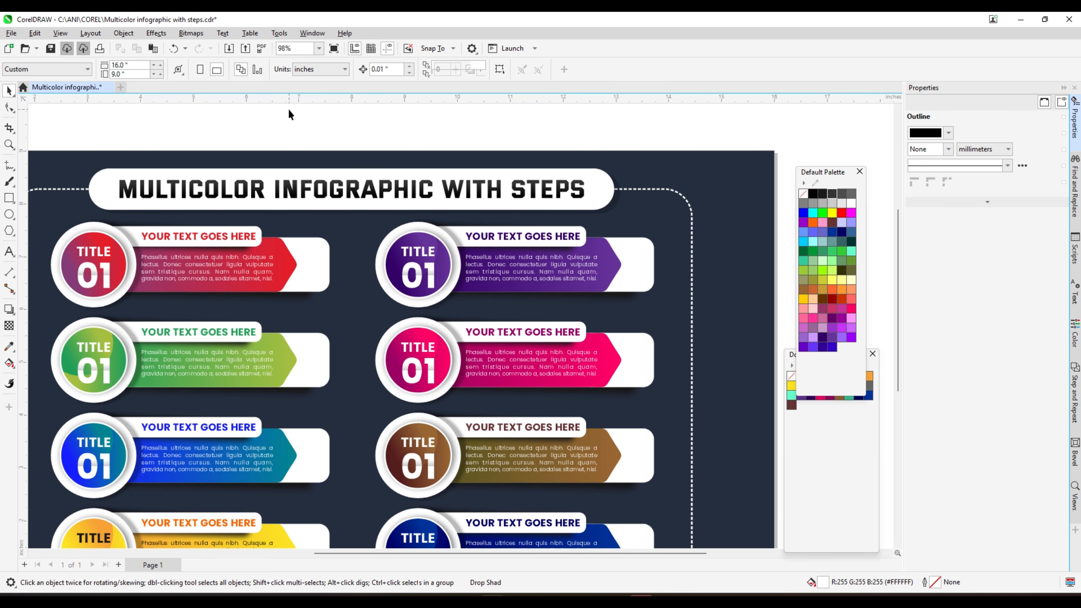
key("shift+F4")
Create a slightly offset copy of the title text filled with light gray (#E6E6E6) and place it one level behind the original title
left_click(662, 149)
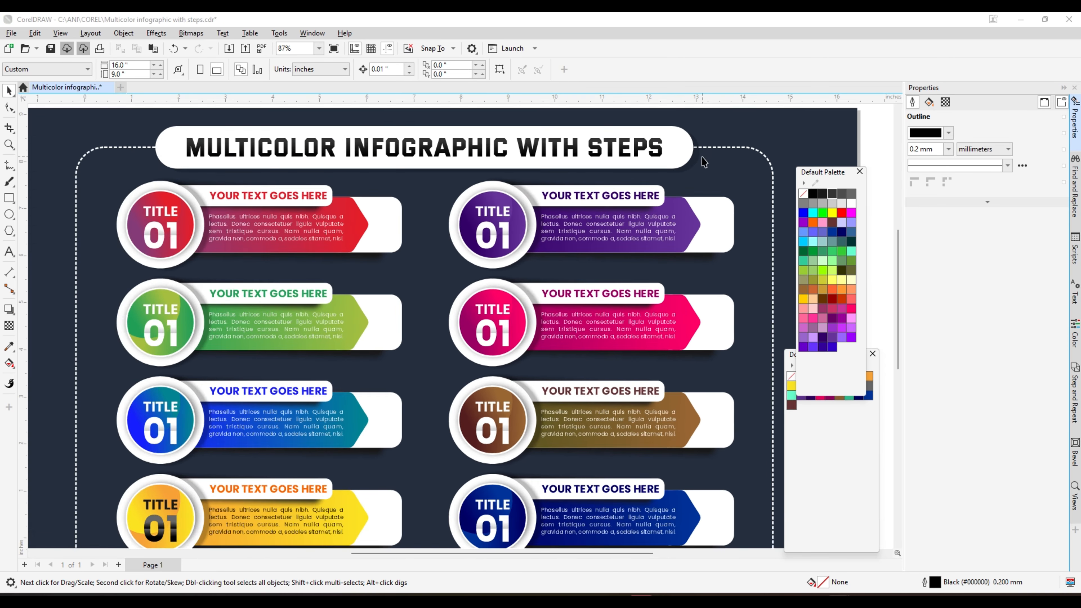
scroll(662, 149, "up", 6)
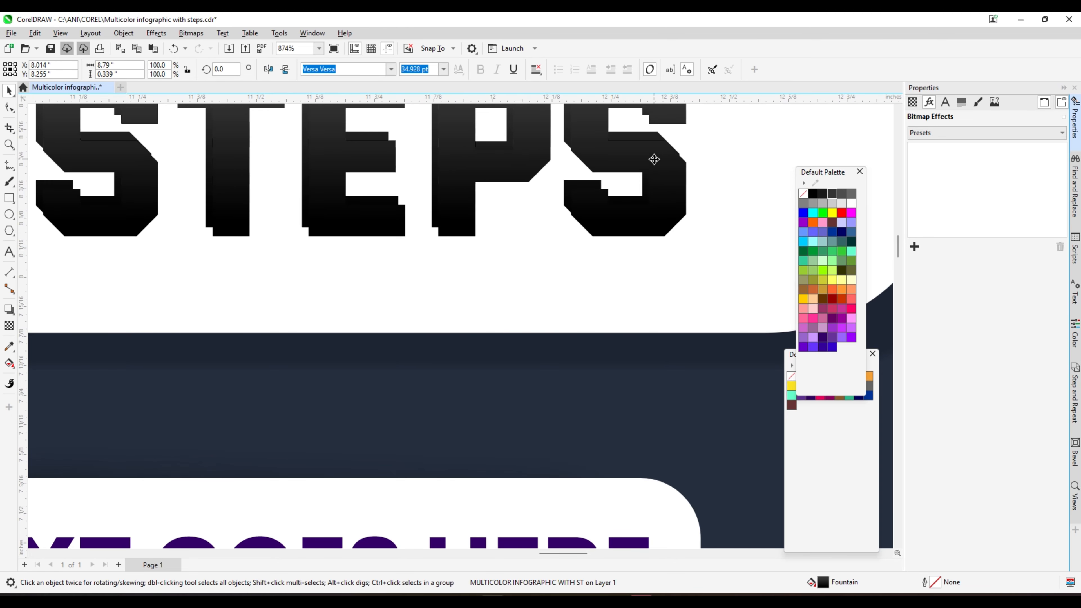
left_click(842, 203)
scroll(662, 172, "down", 1)
key("ctrl+Page_Down")
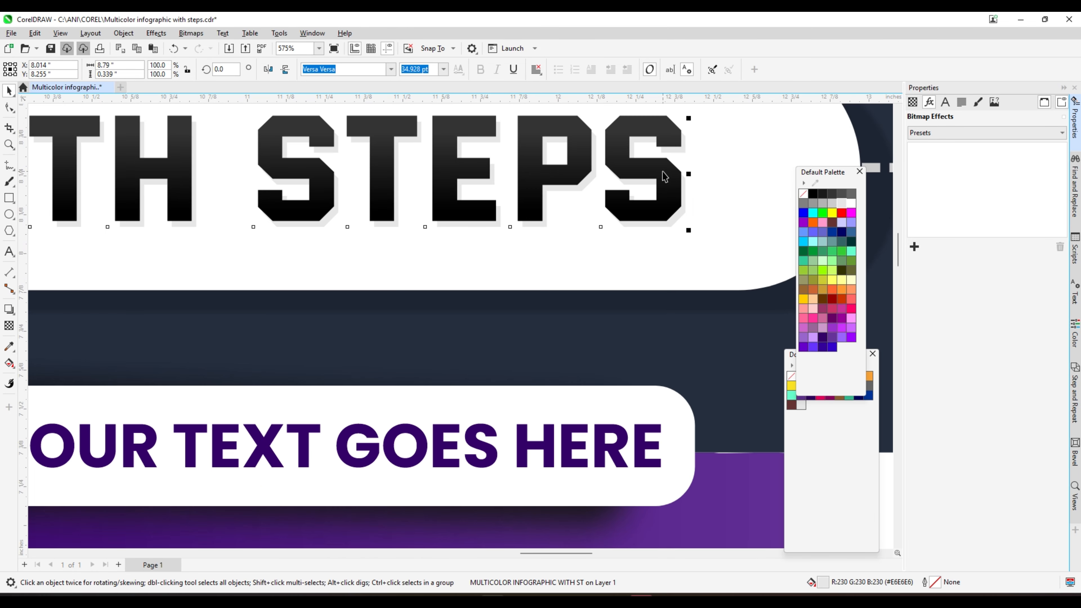
key("F4")
left_click(54, 162)
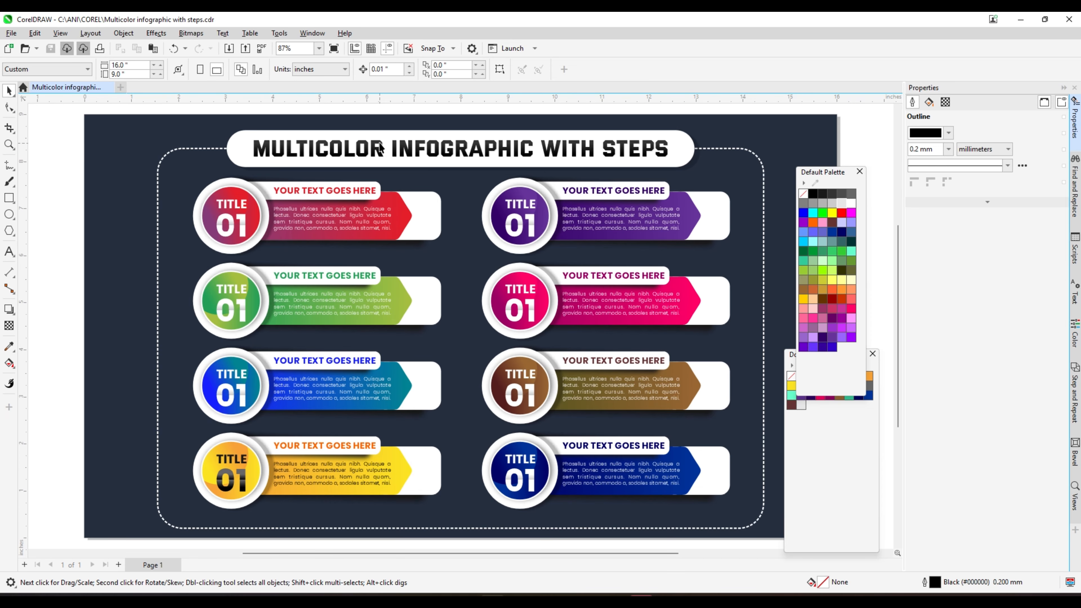
Draw a circle about 1.96 inches in diameter across the dark background's left edge, beside the first red step
left_click(9, 214)
left_click_drag(64, 182, 138, 256)
key("space")
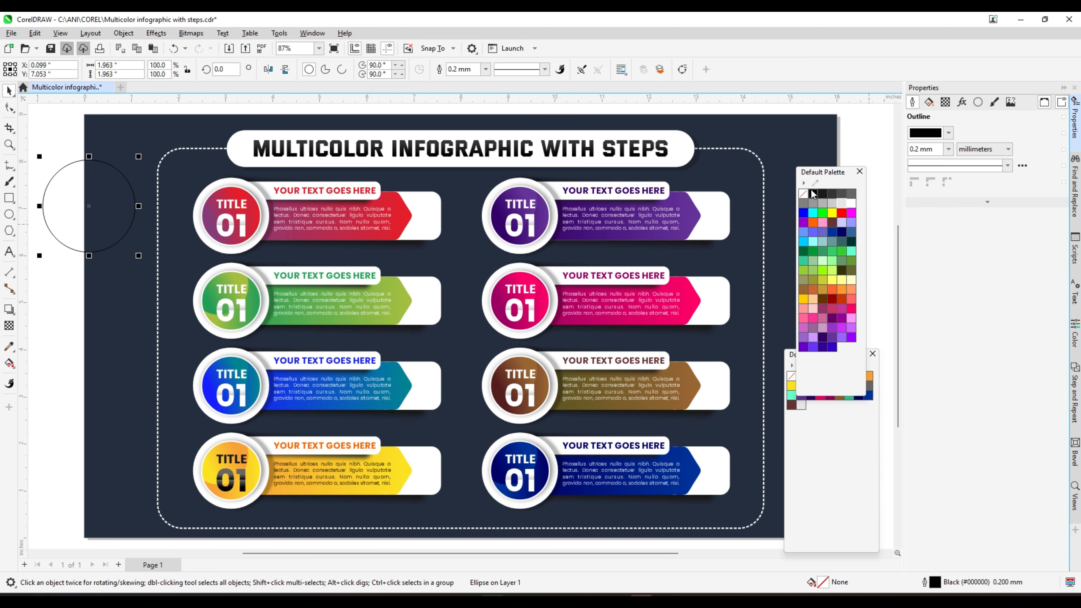
Remove the circle's outline and fill it with a lighter shade of the background's dark blue (#354159)
left_click_drag(819, 172, 854, 129)
left_click(791, 377)
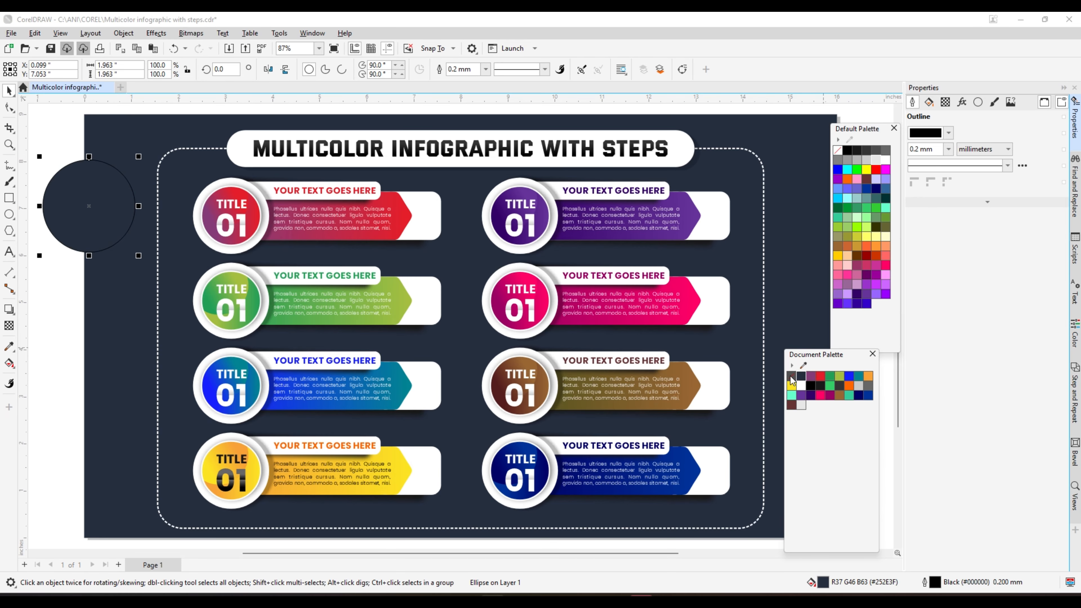
right_click(792, 379)
left_click(802, 377)
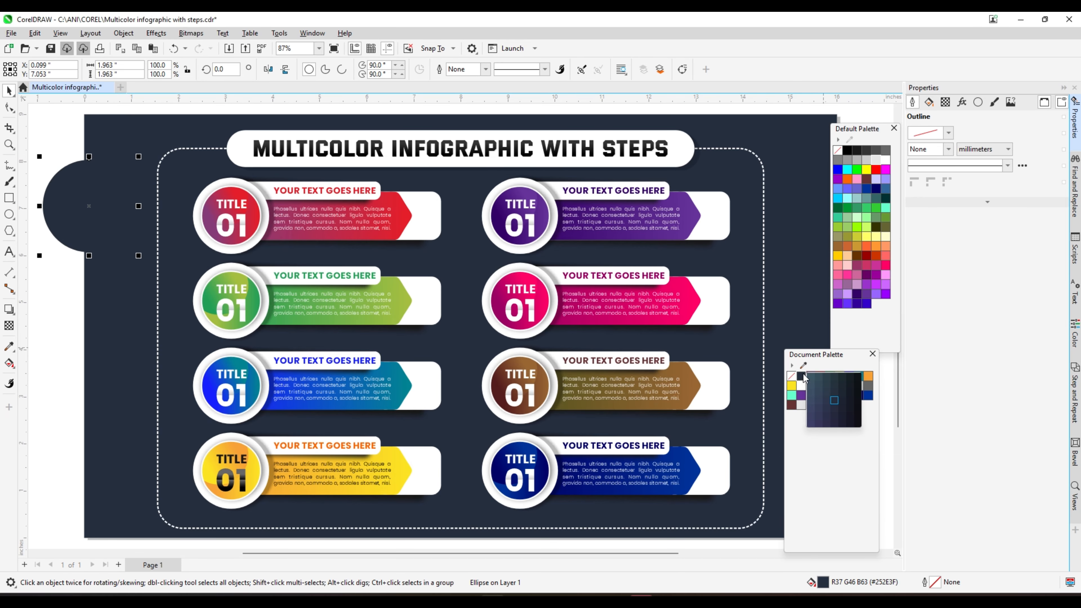
left_click(819, 401)
Move the circle slightly up along the background's left edge, to about X 0.075 and Y 7.316 inches
left_click_drag(103, 204, 102, 192)
right_click(97, 186)
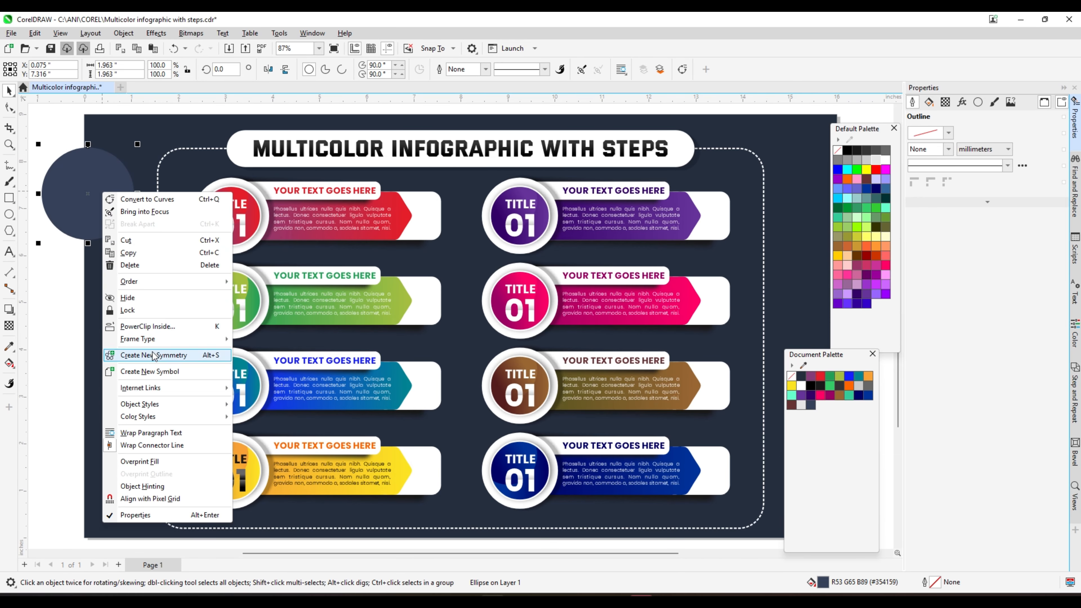